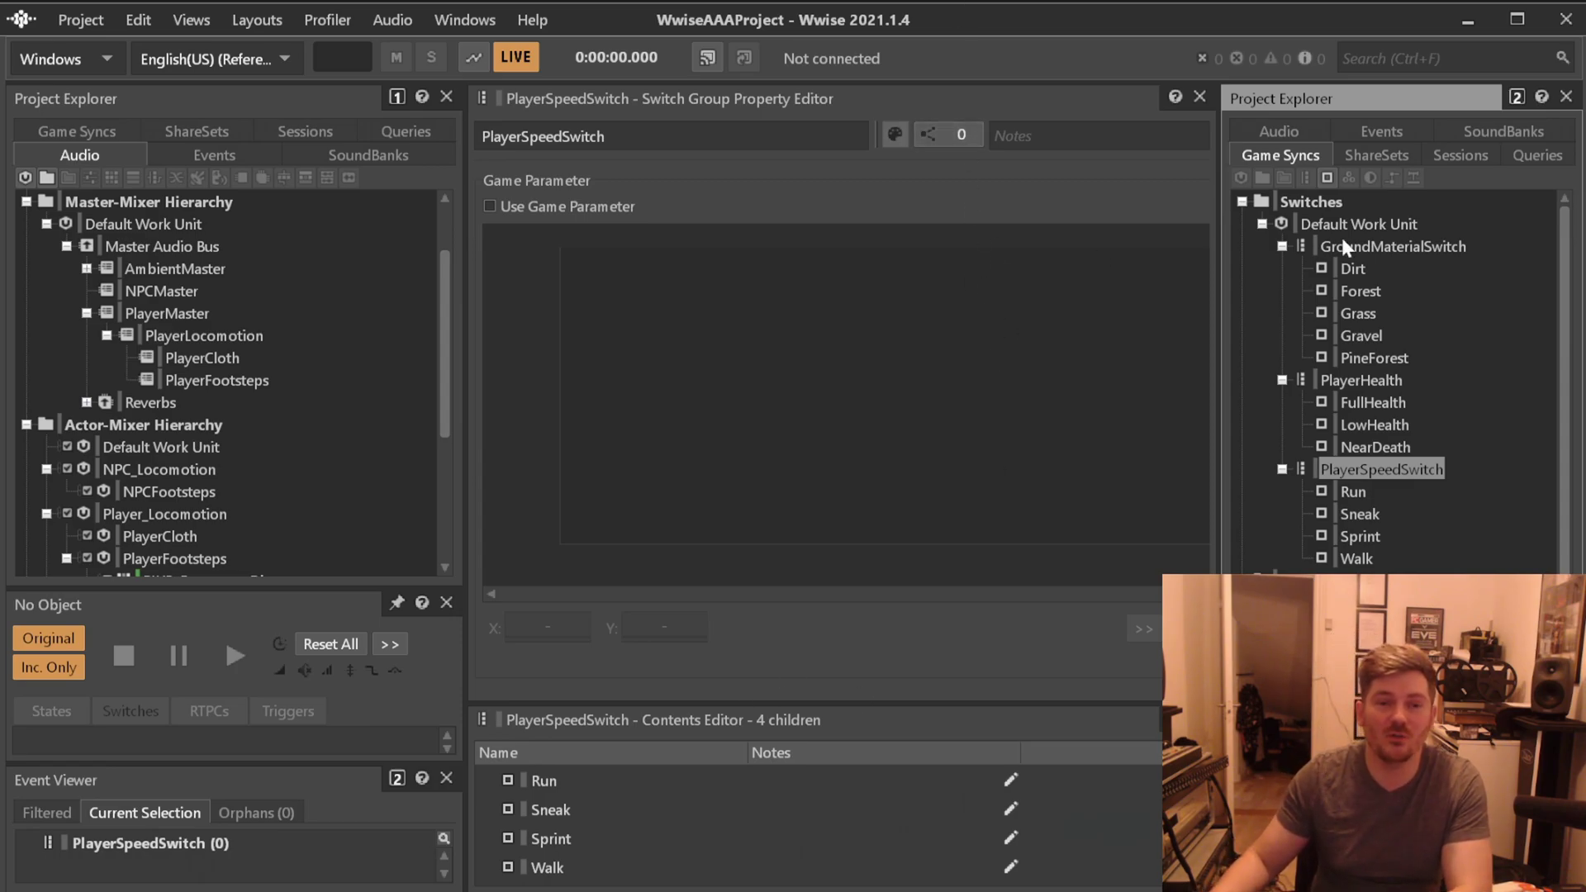
Browse the GroundMaterialSwitch and PlayerHealth groups, then reopen PlayerSpeedSwitch with wider editors.
click(1371, 402)
click(1374, 382)
click(1356, 268)
click(1362, 247)
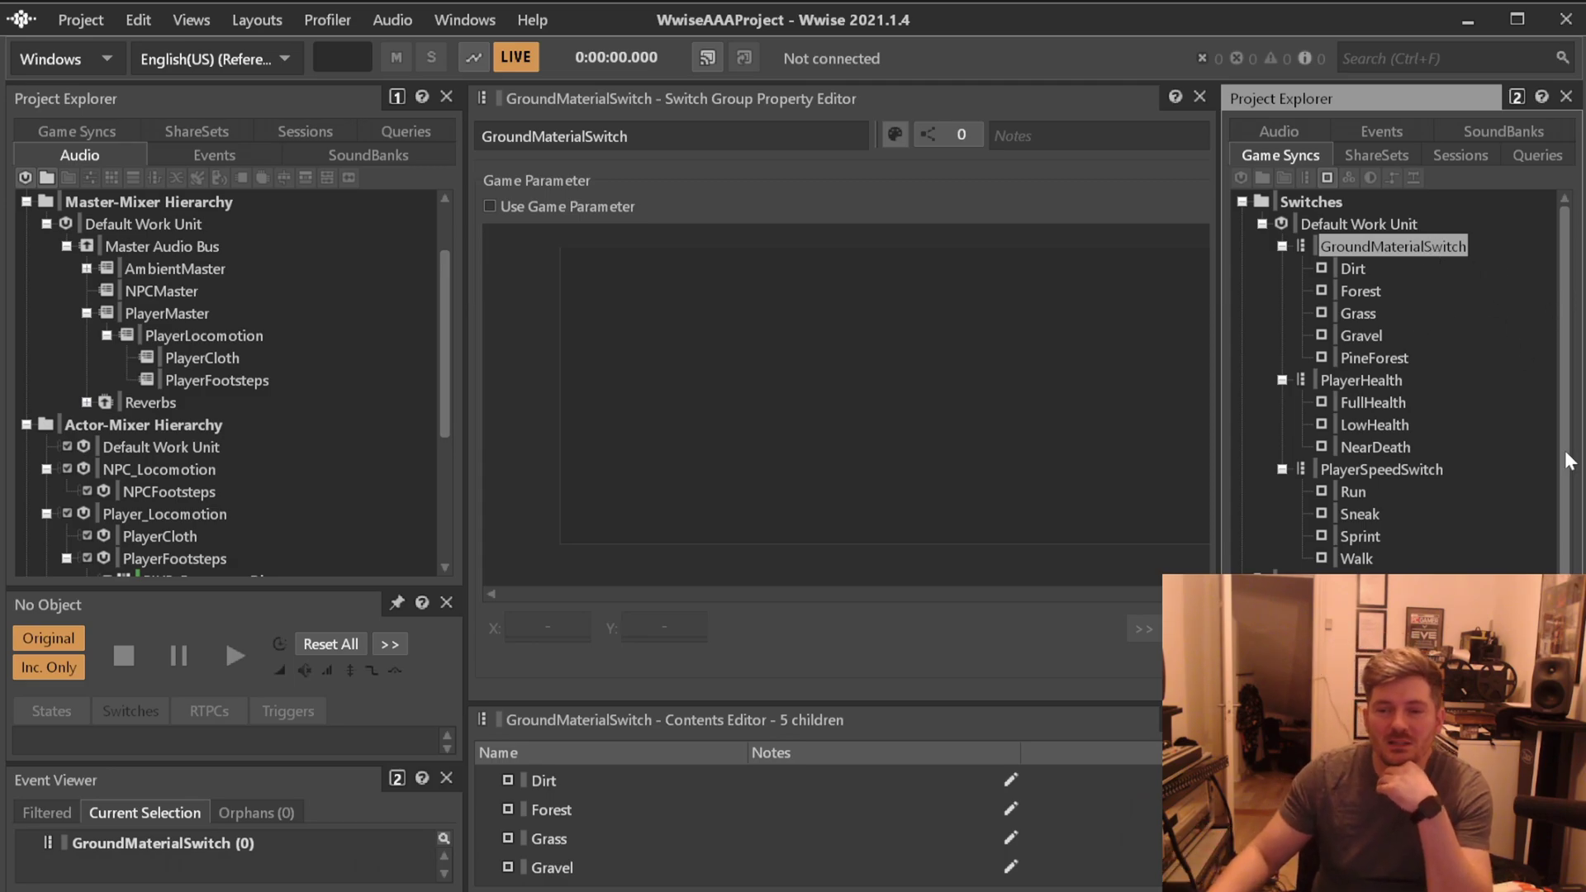
click(1395, 468)
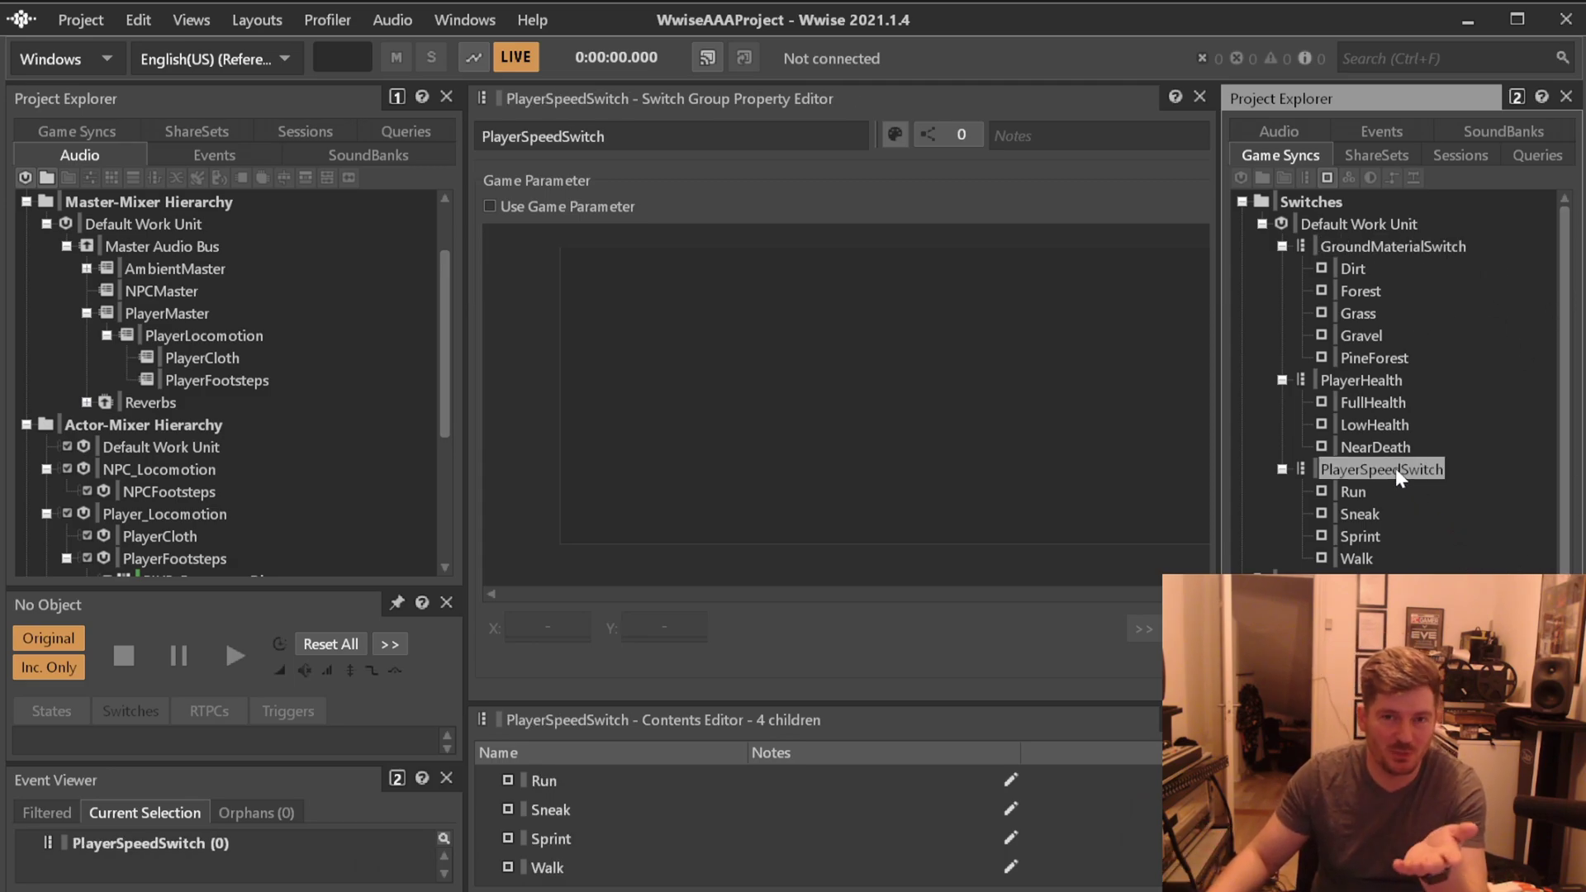
drag(463, 427, 347, 427)
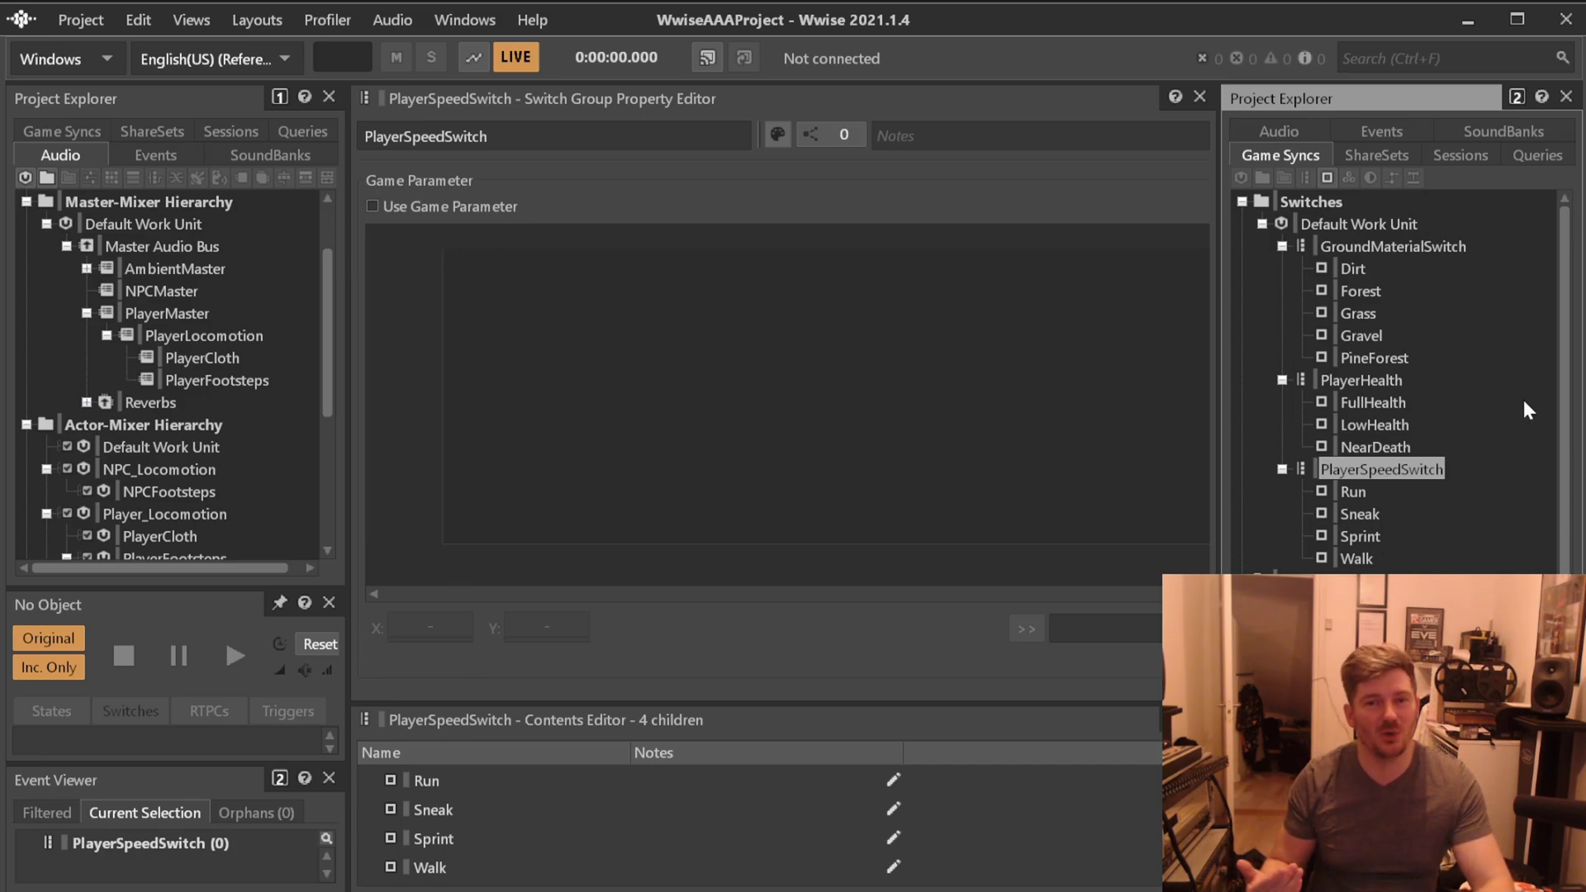
Drive PlayerSpeedSwitch with the RTPC_PlayerSpeed game parameter.
click(372, 206)
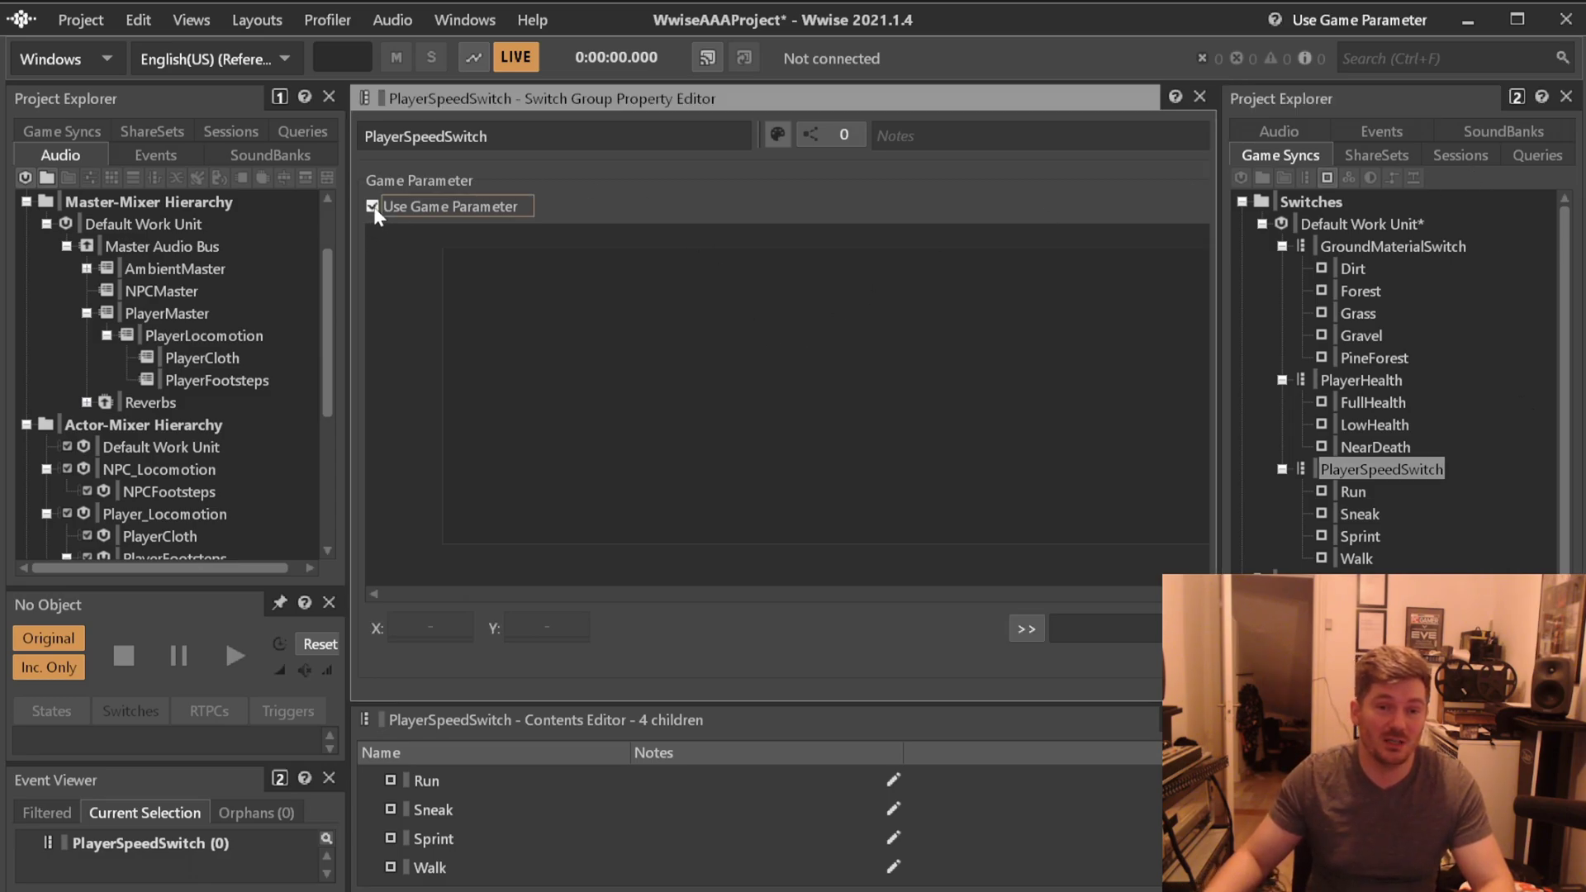
drag(1217, 289, 1378, 314)
click(1039, 627)
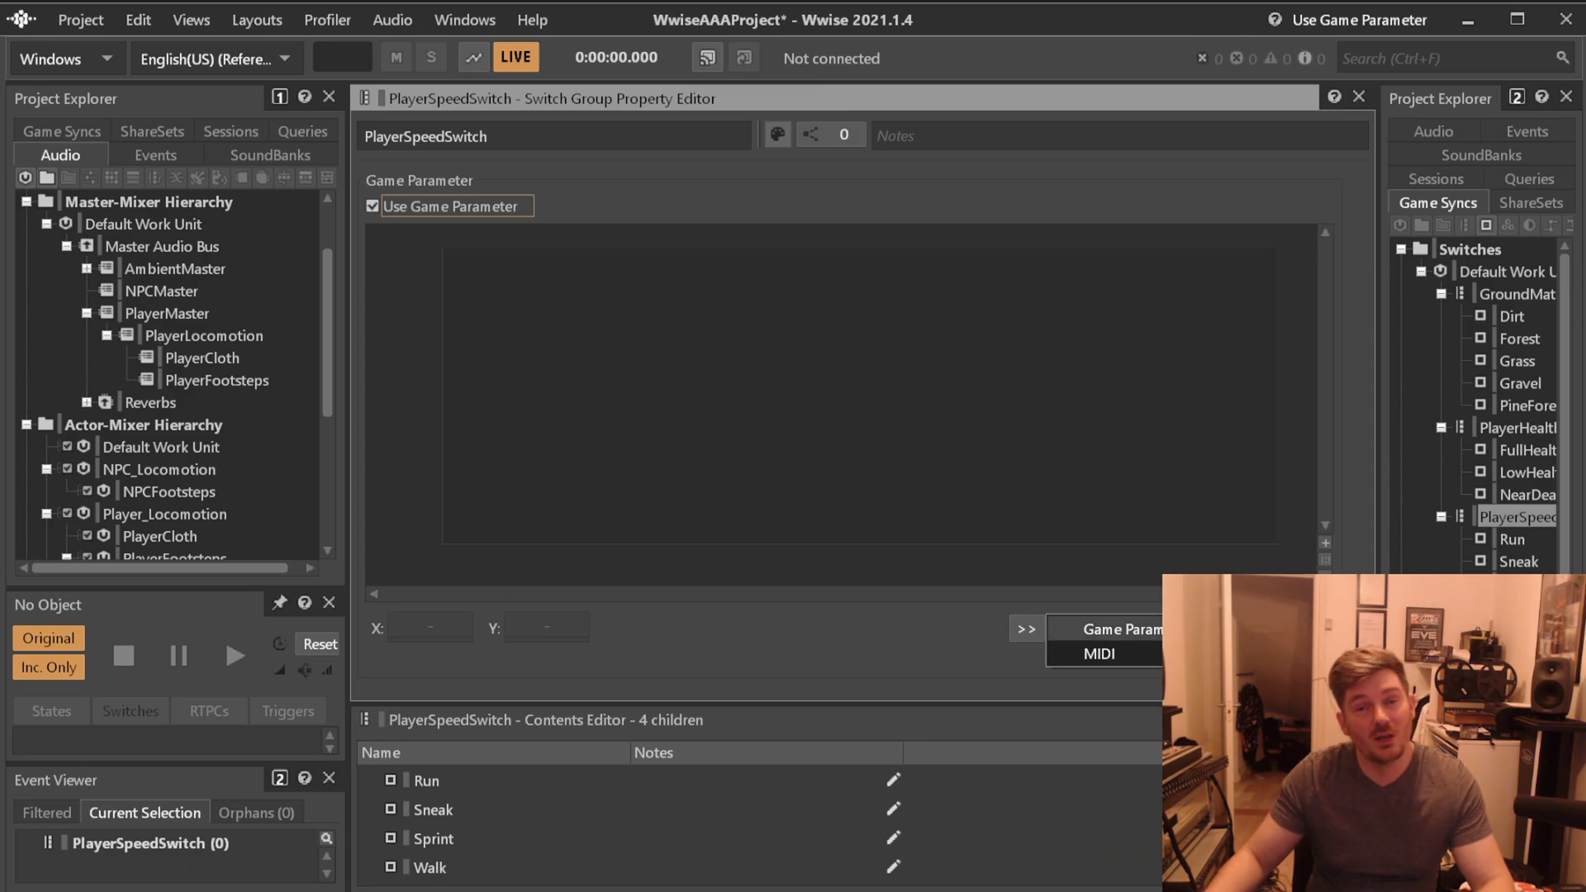
click(1238, 652)
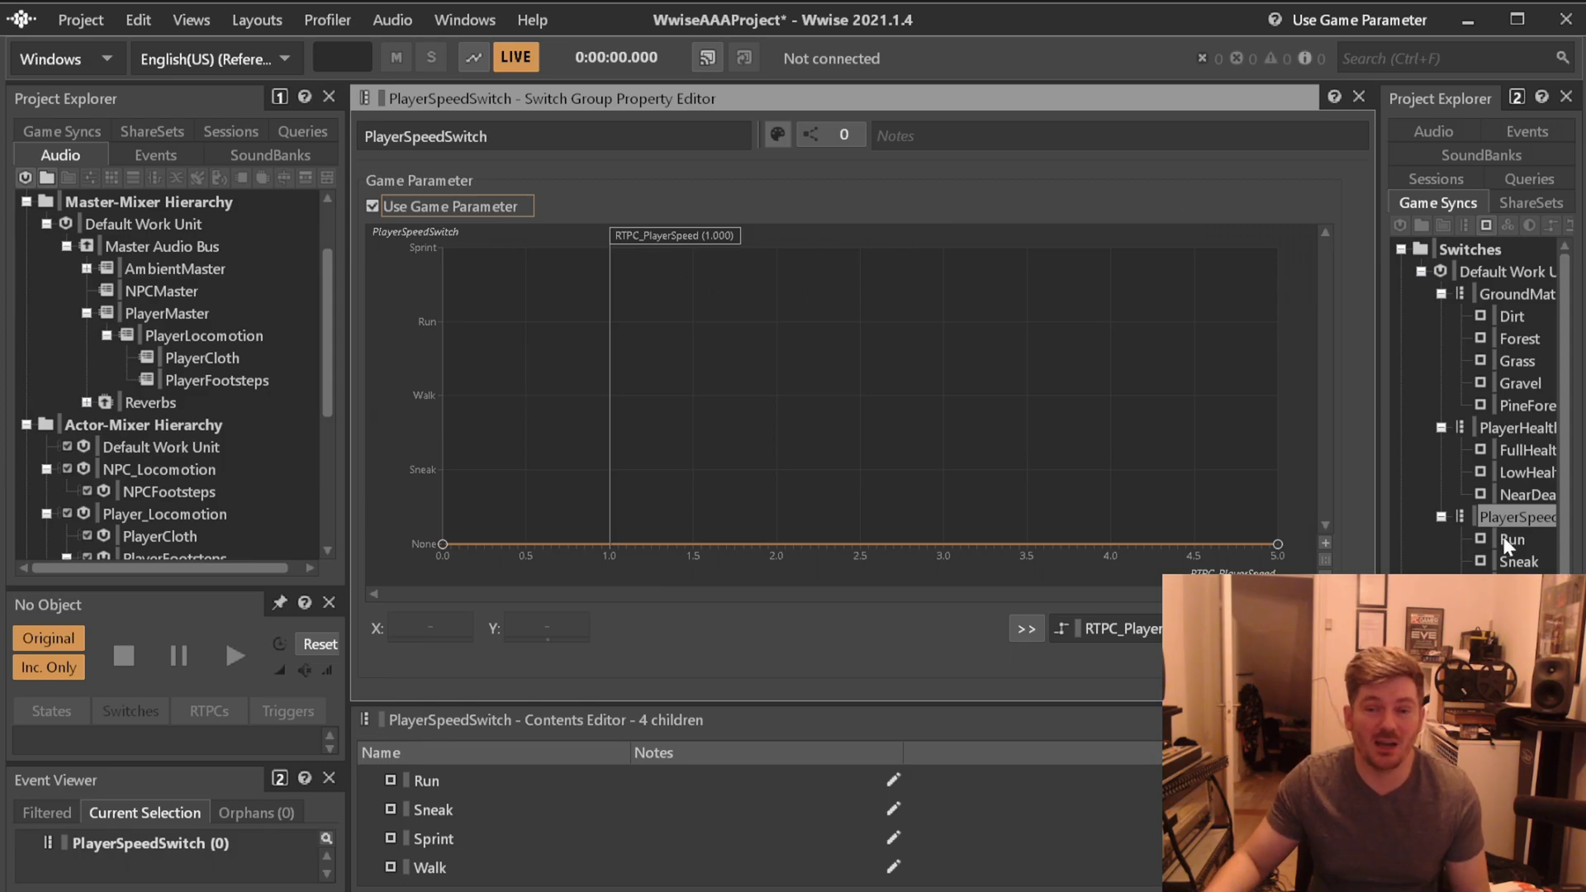
Shape the curve so Sprint starts at speed 4 and Run at exactly 3.
drag(1276, 544, 1277, 247)
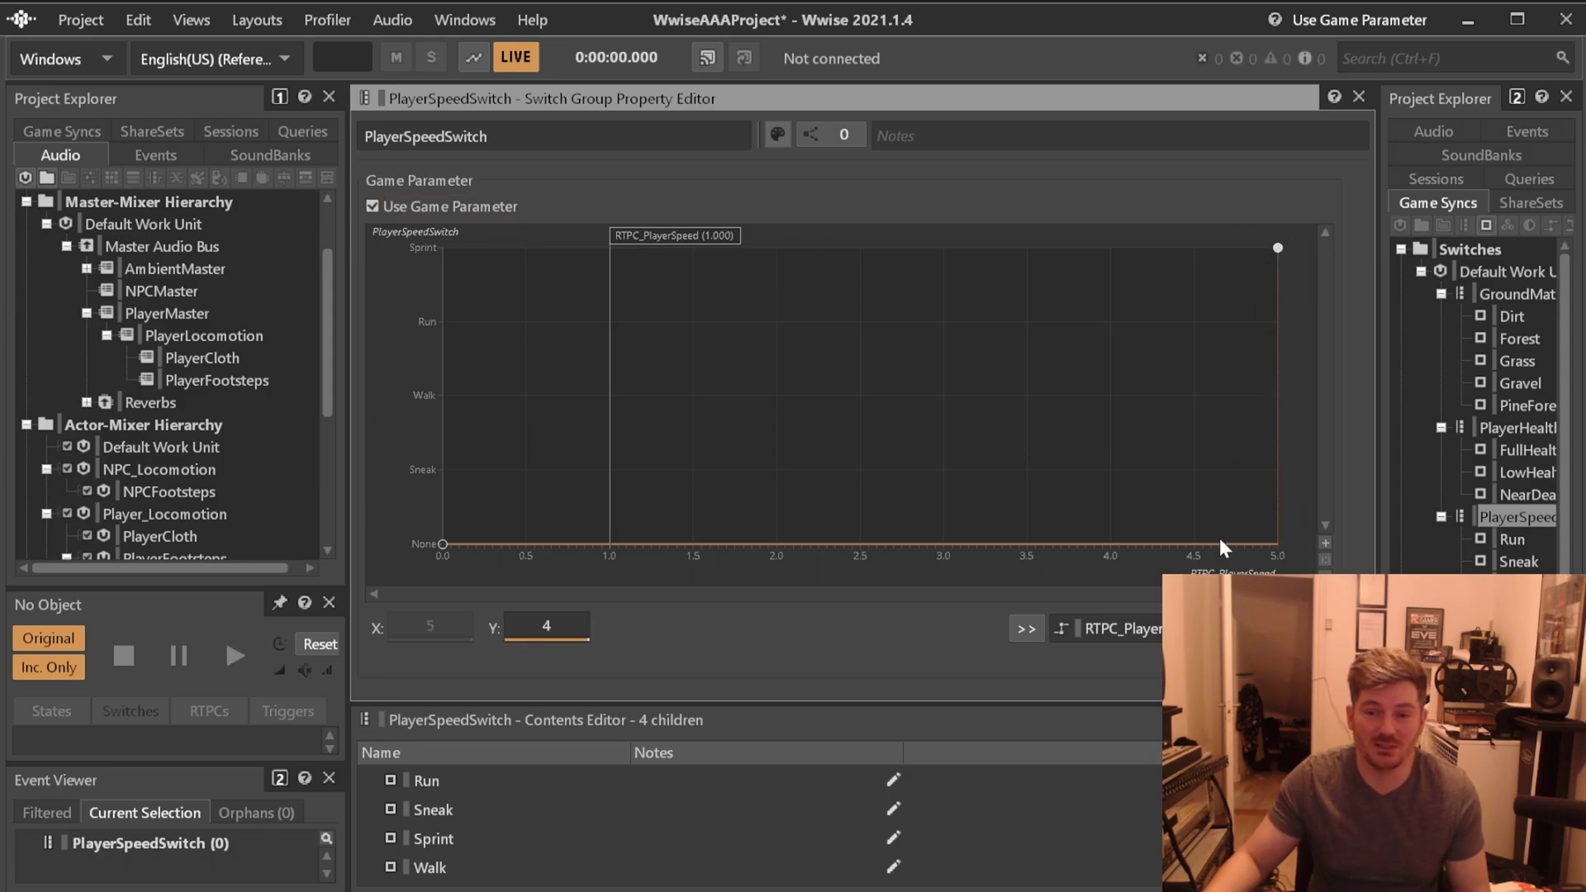
double_click(1231, 542)
drag(1231, 543, 1112, 231)
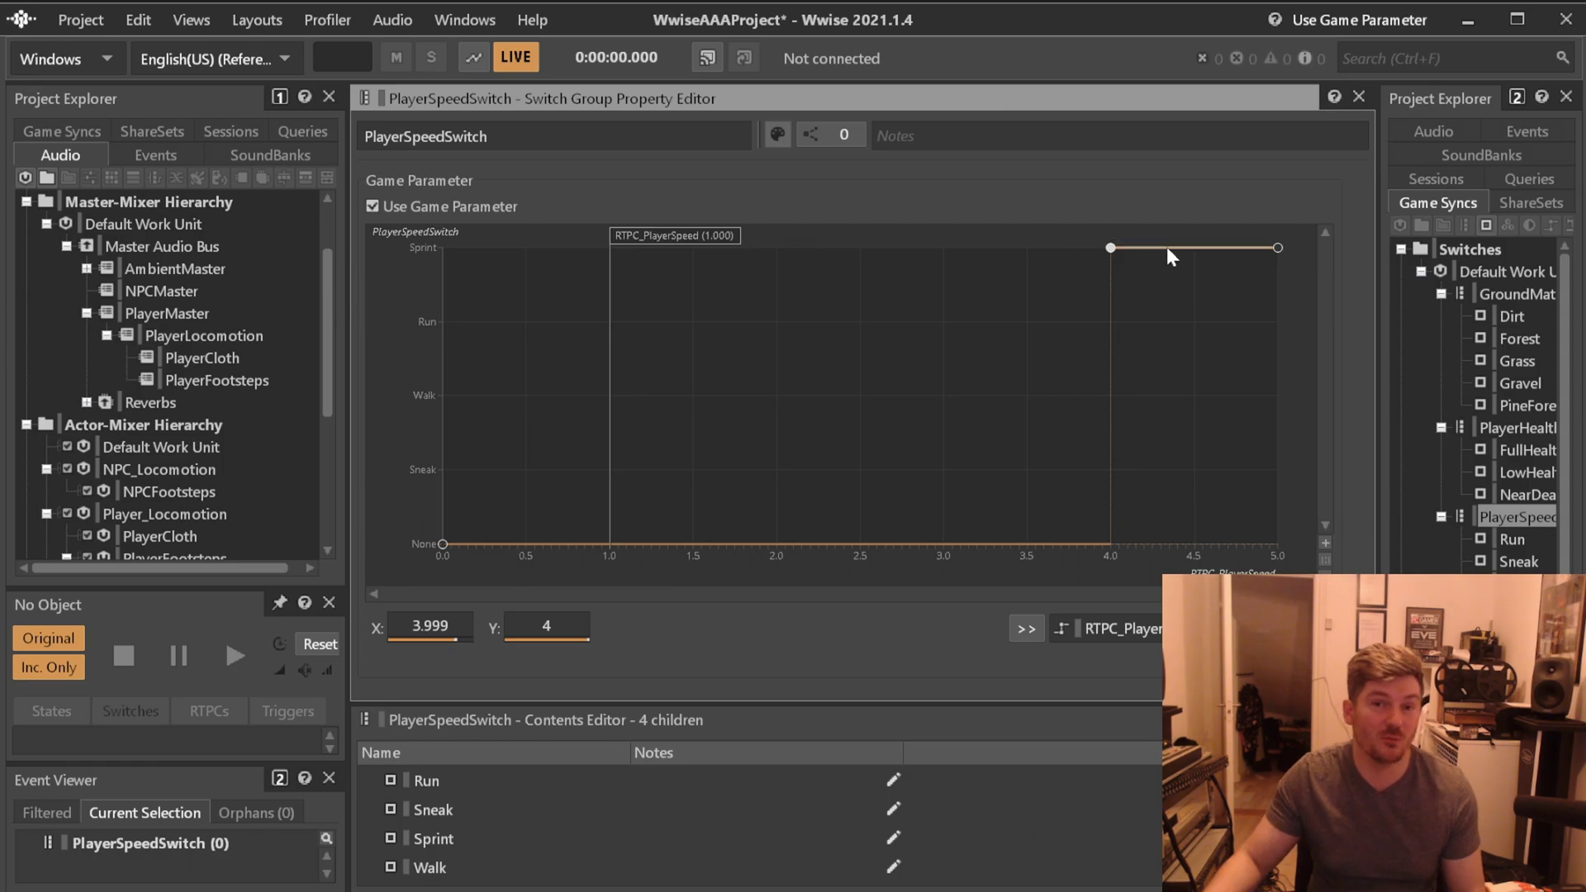
drag(953, 546, 949, 323)
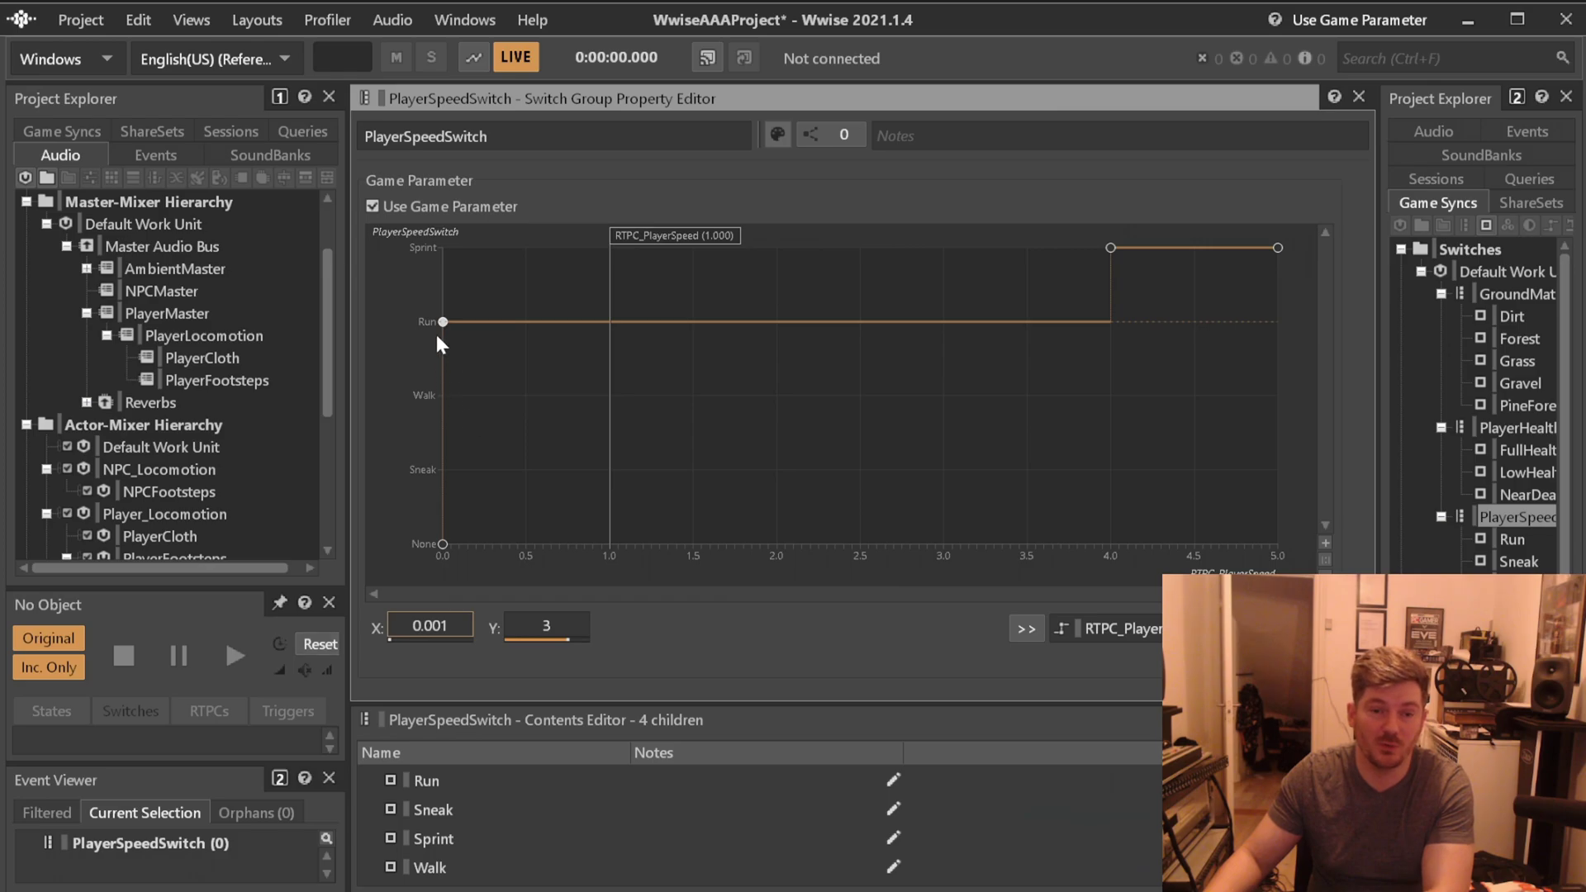
drag(442, 323, 937, 323)
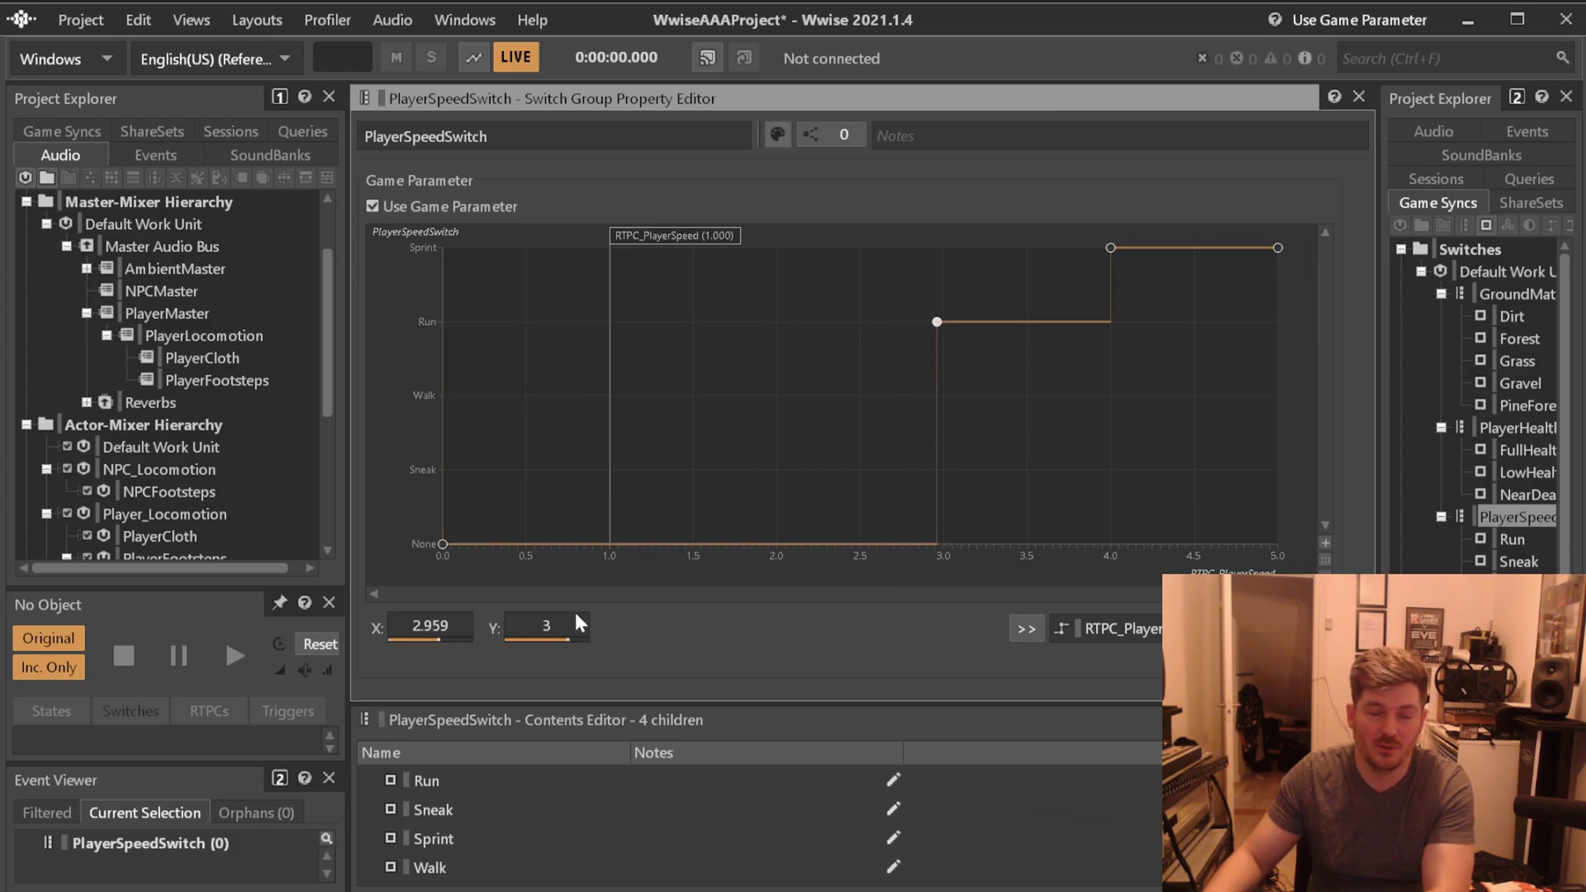
click(430, 625)
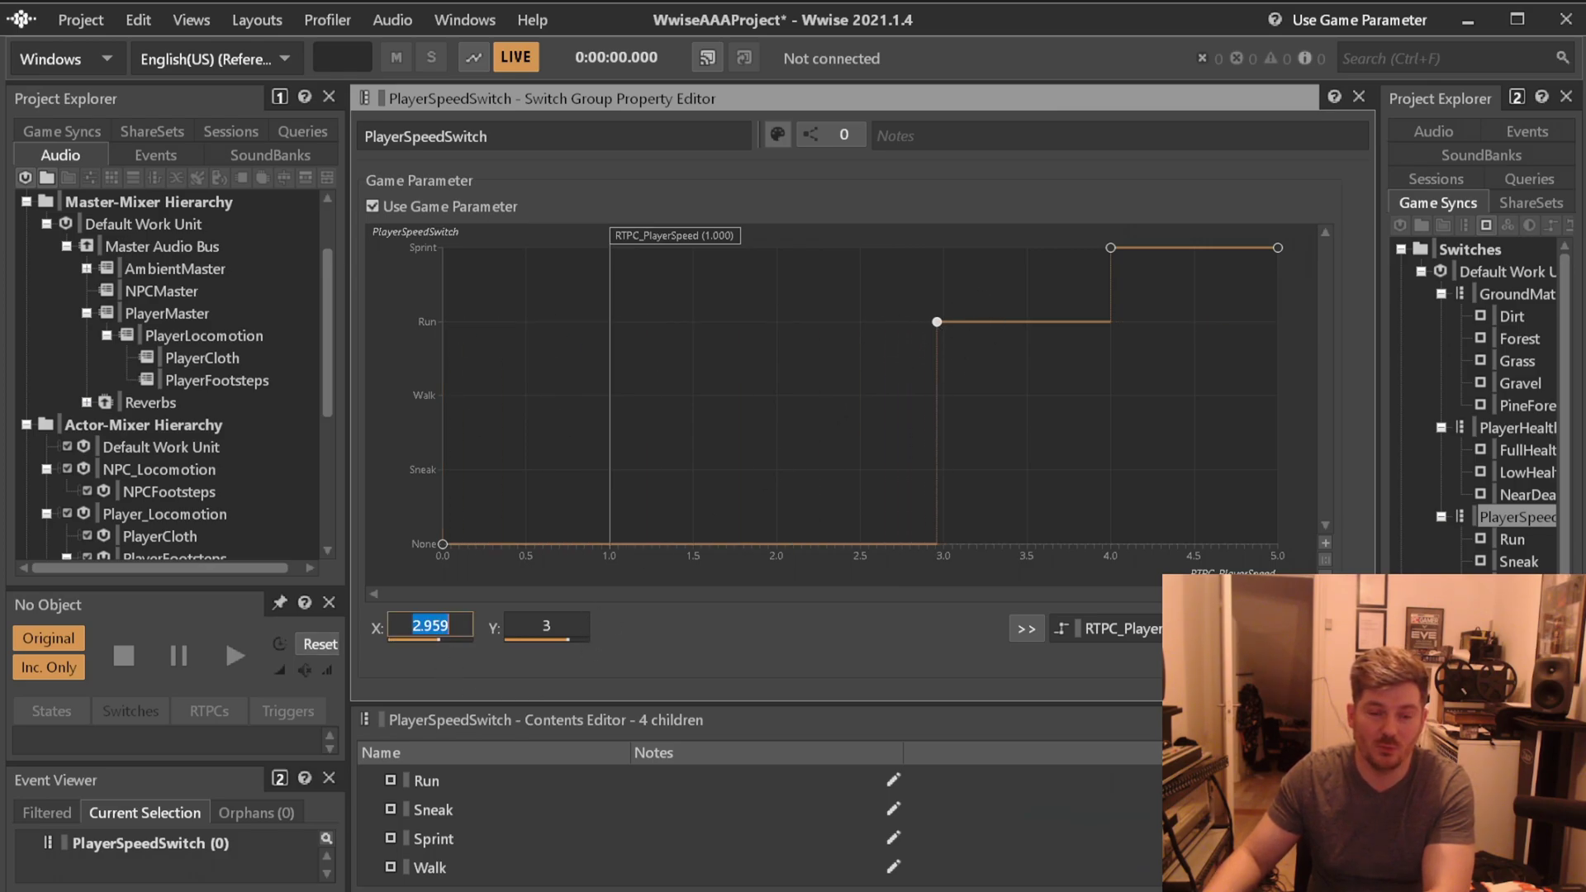
text(3)
key(Return)
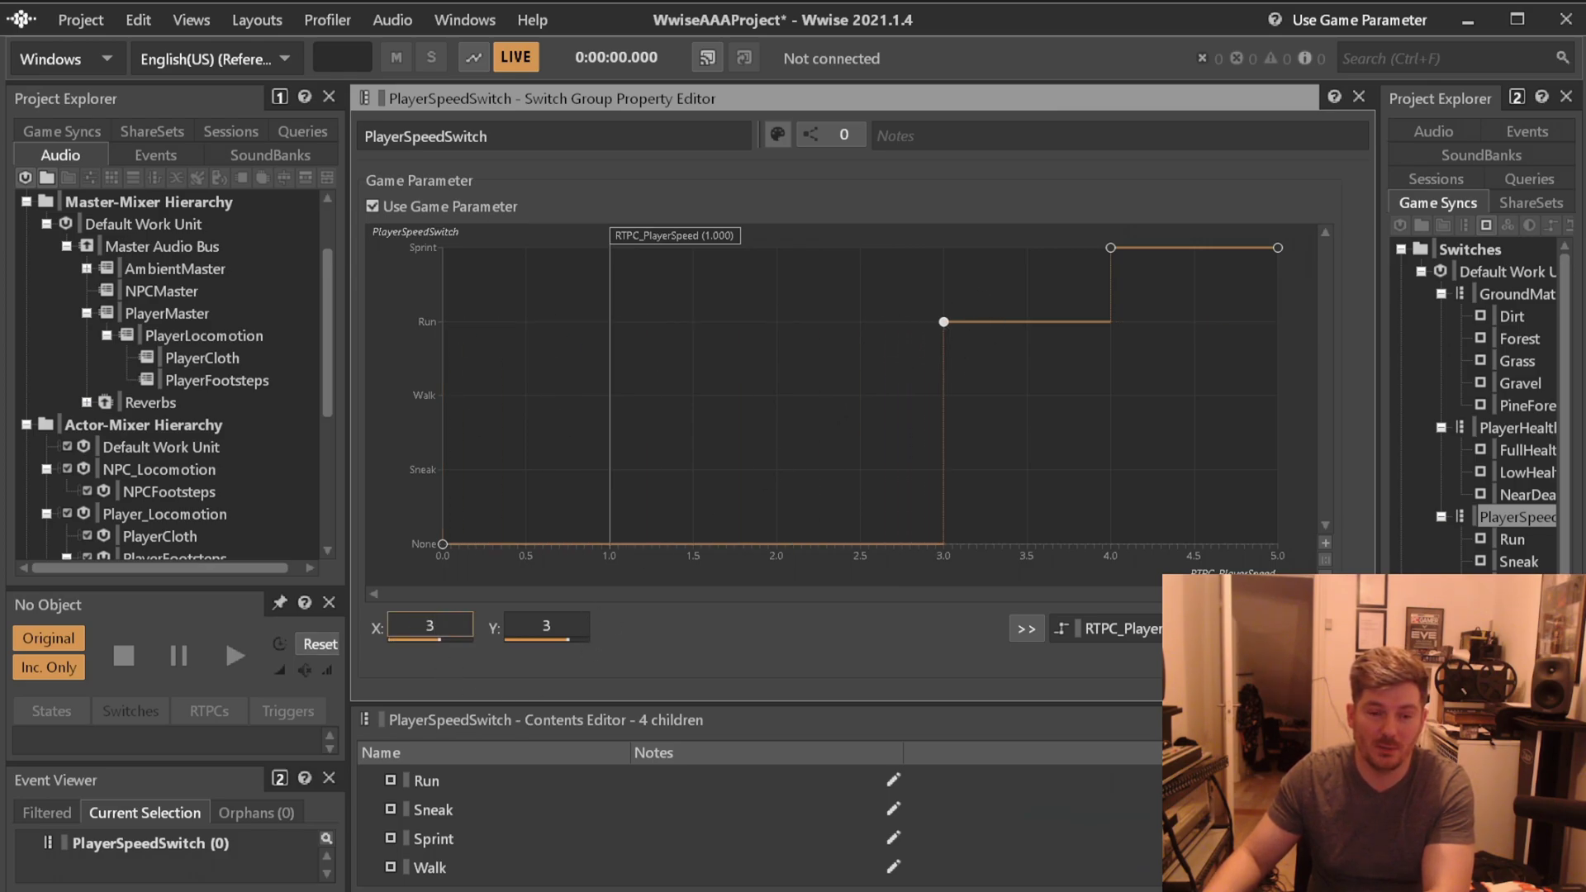
Add a Walk step starting at exactly 1.5 on the speed curve.
double_click(800, 542)
drag(799, 542, 780, 397)
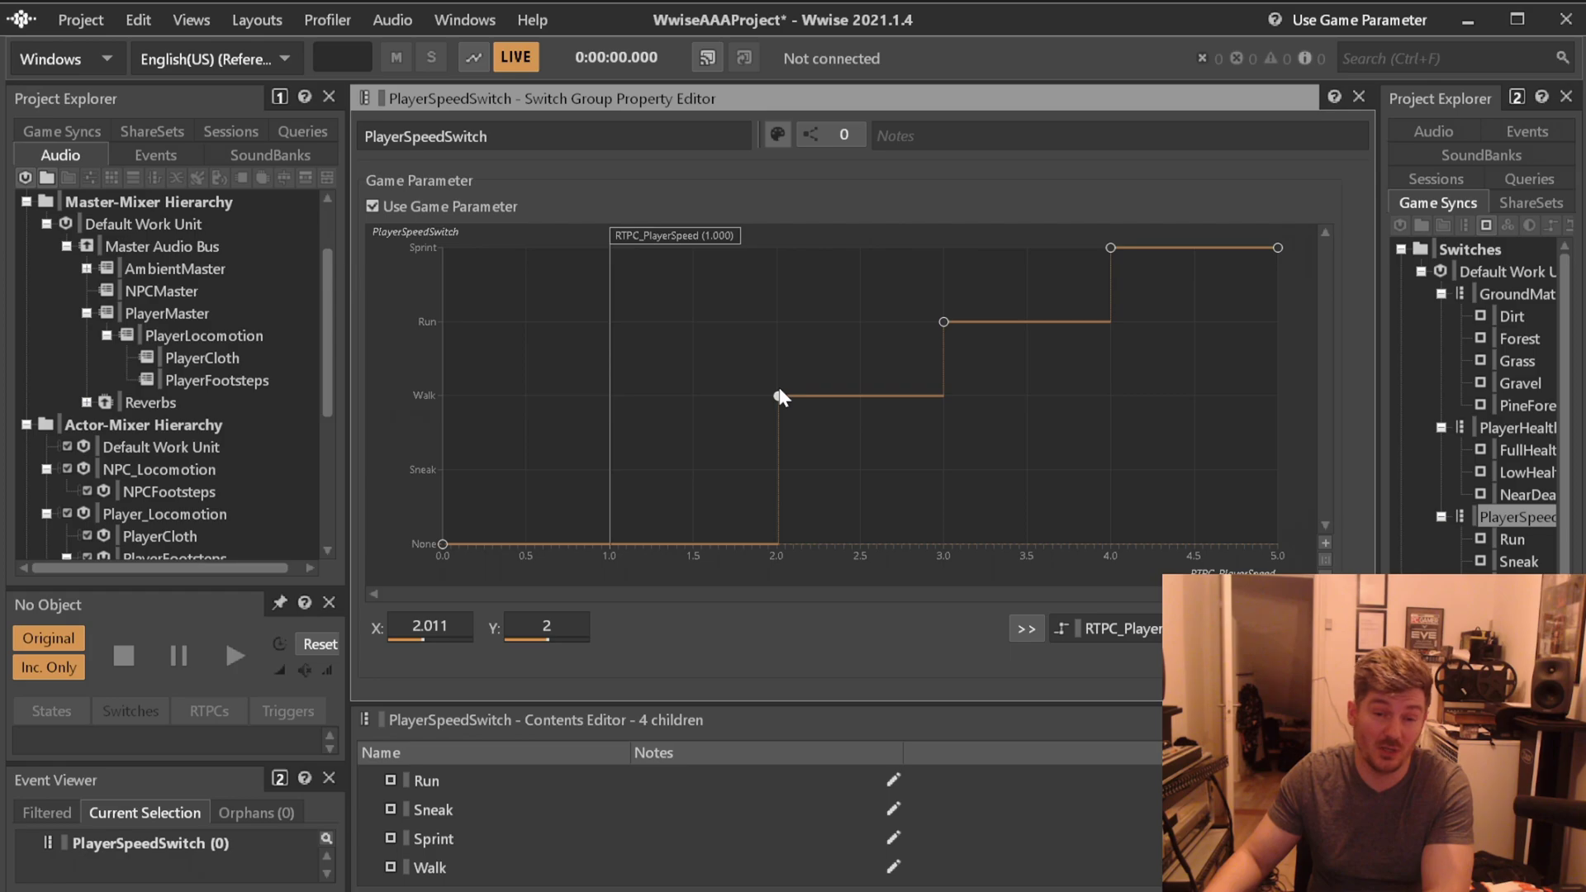
drag(779, 396, 694, 396)
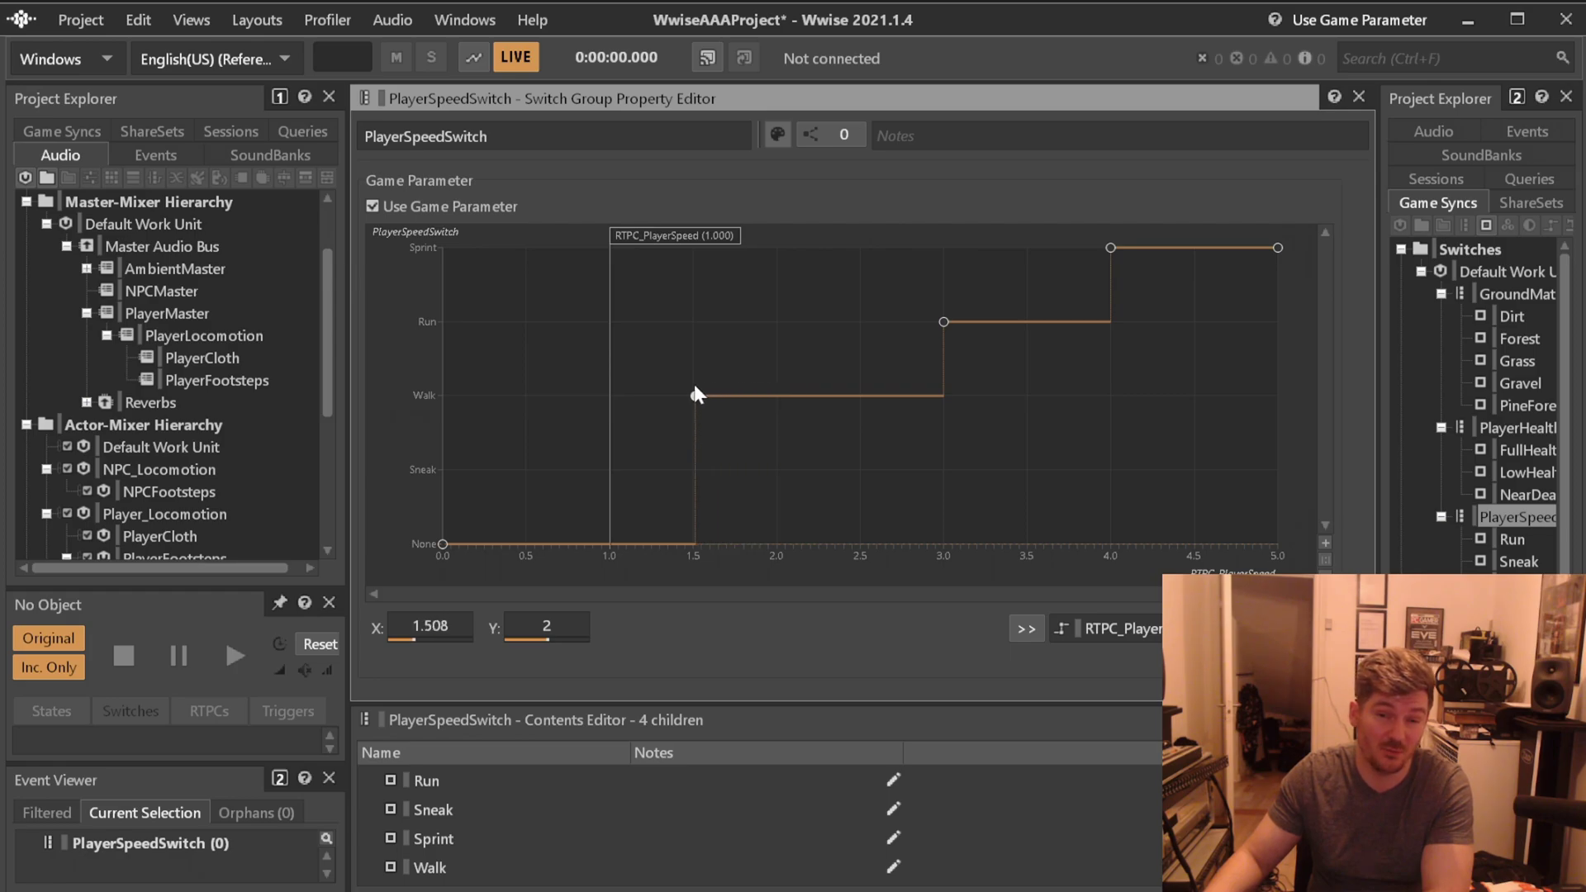
click(430, 625)
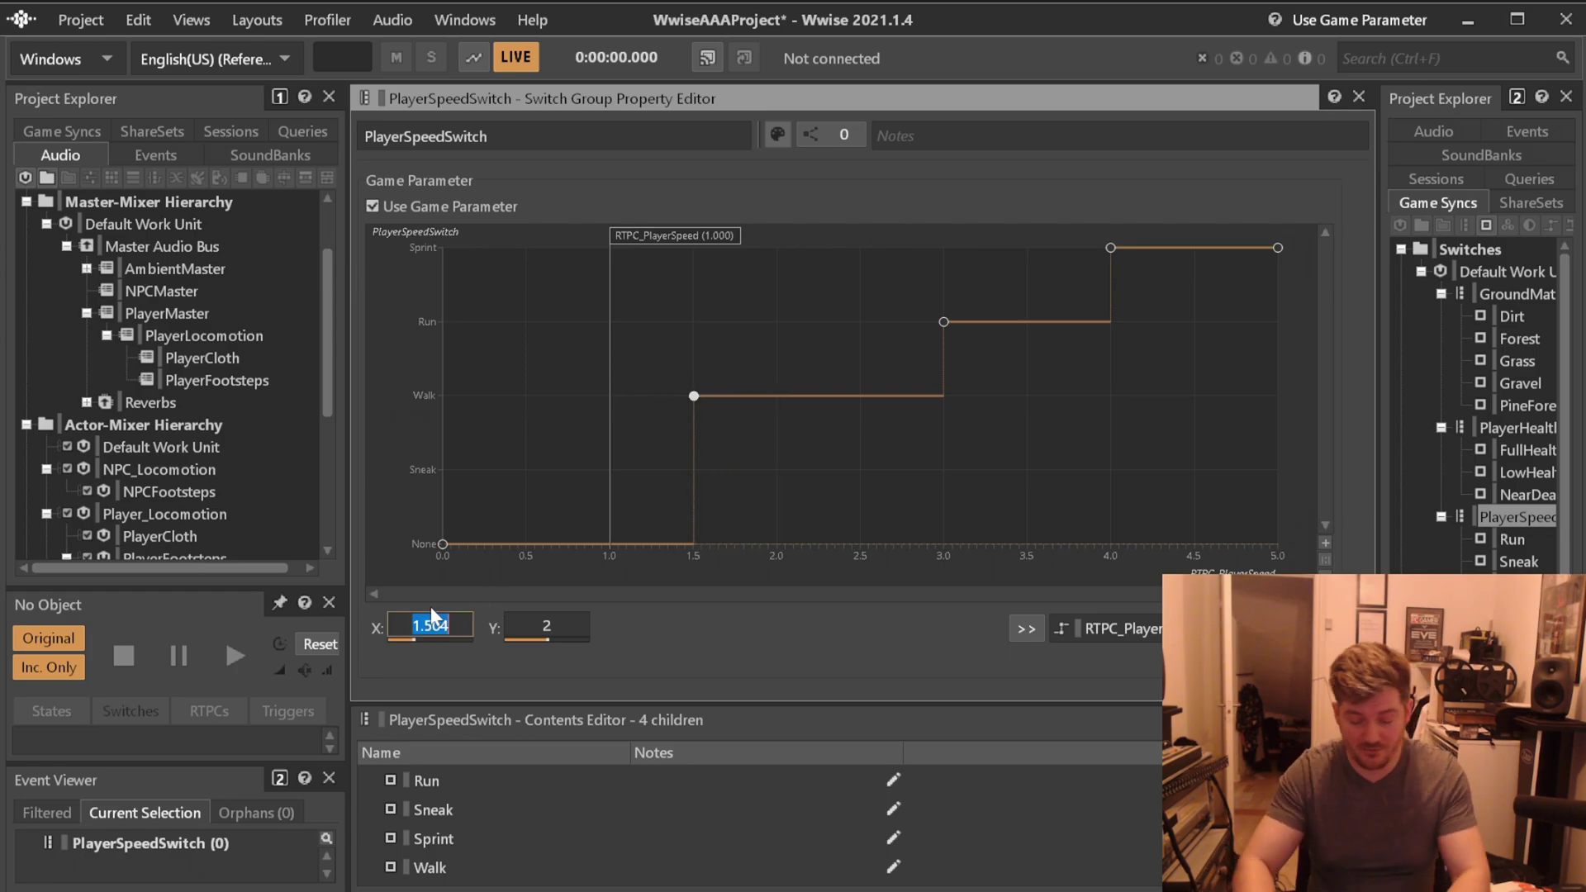
text(1.5)
key(Return)
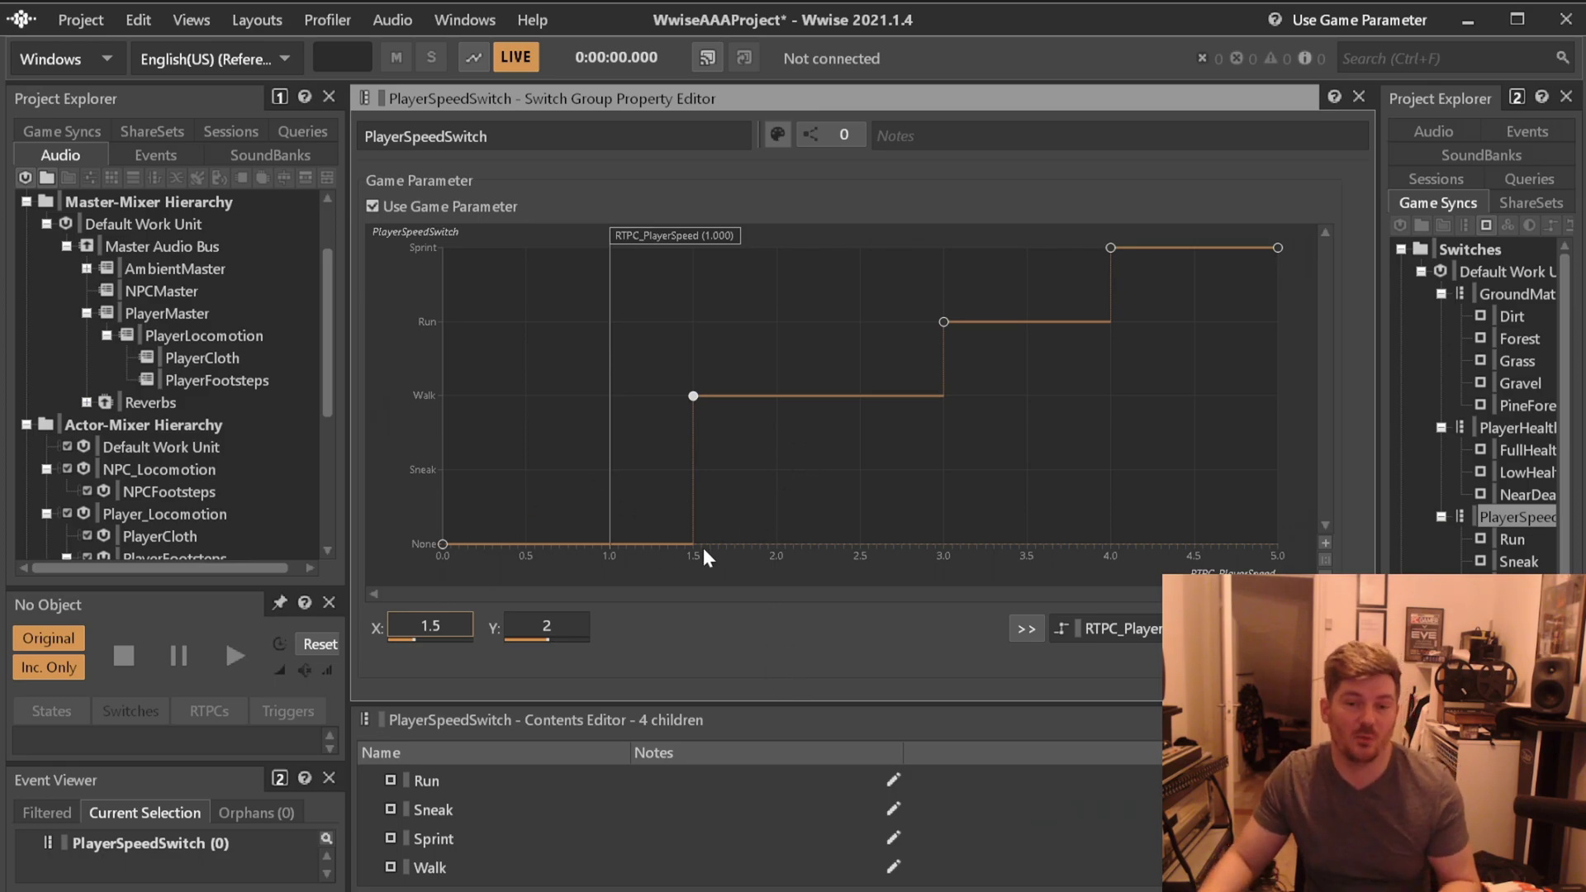
click(443, 545)
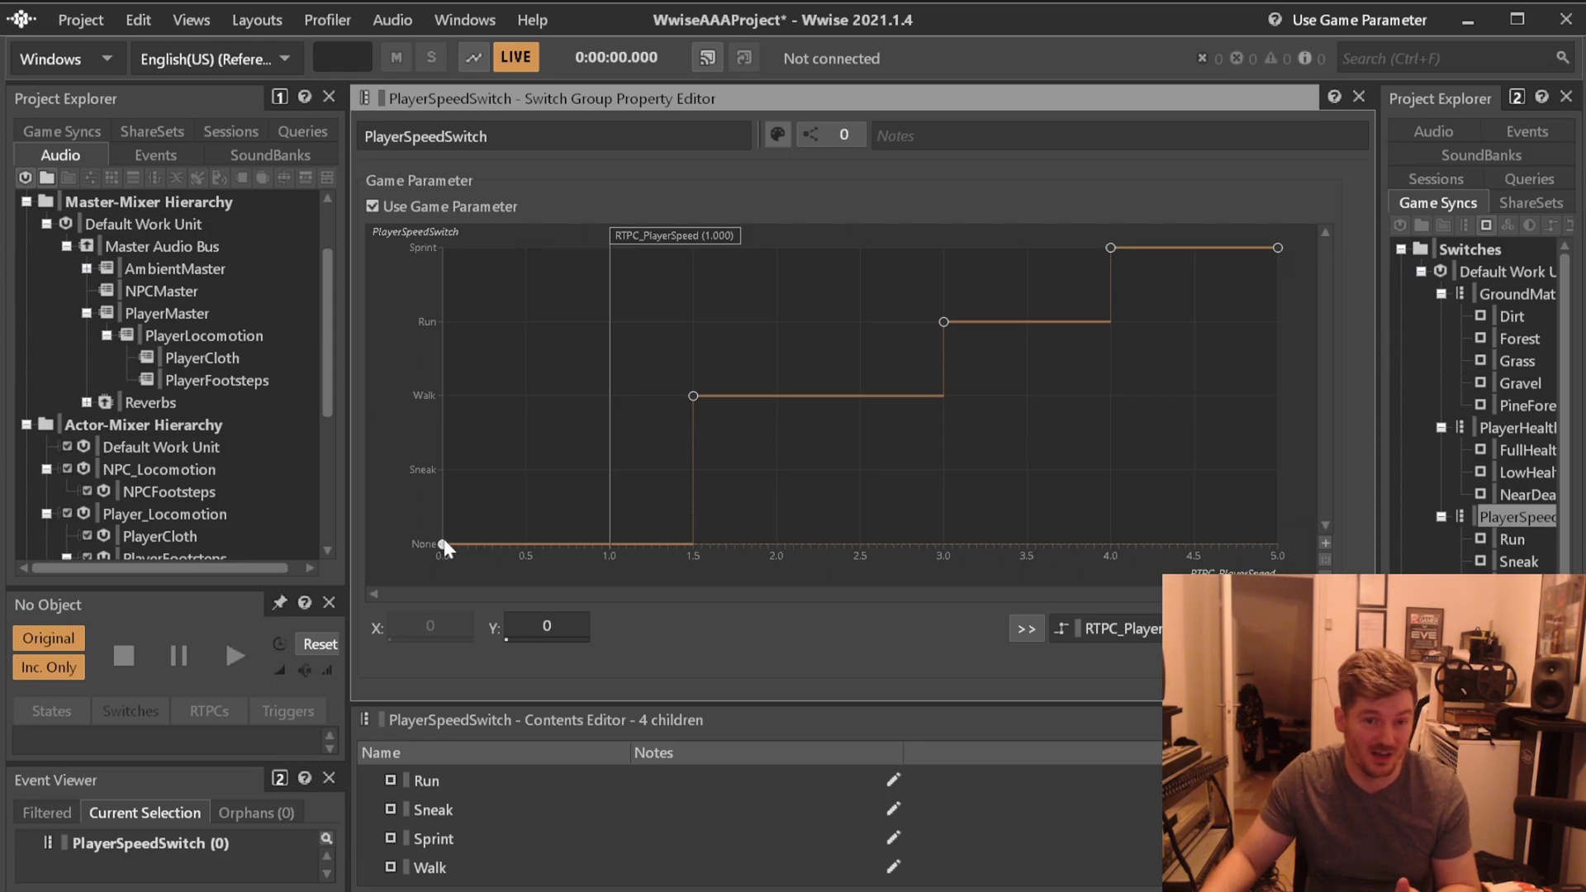
Set speeds below 1.5 to Sneak, preview speeds 3.665 and 2.367, and keep Sprint at 5.
drag(444, 539, 437, 464)
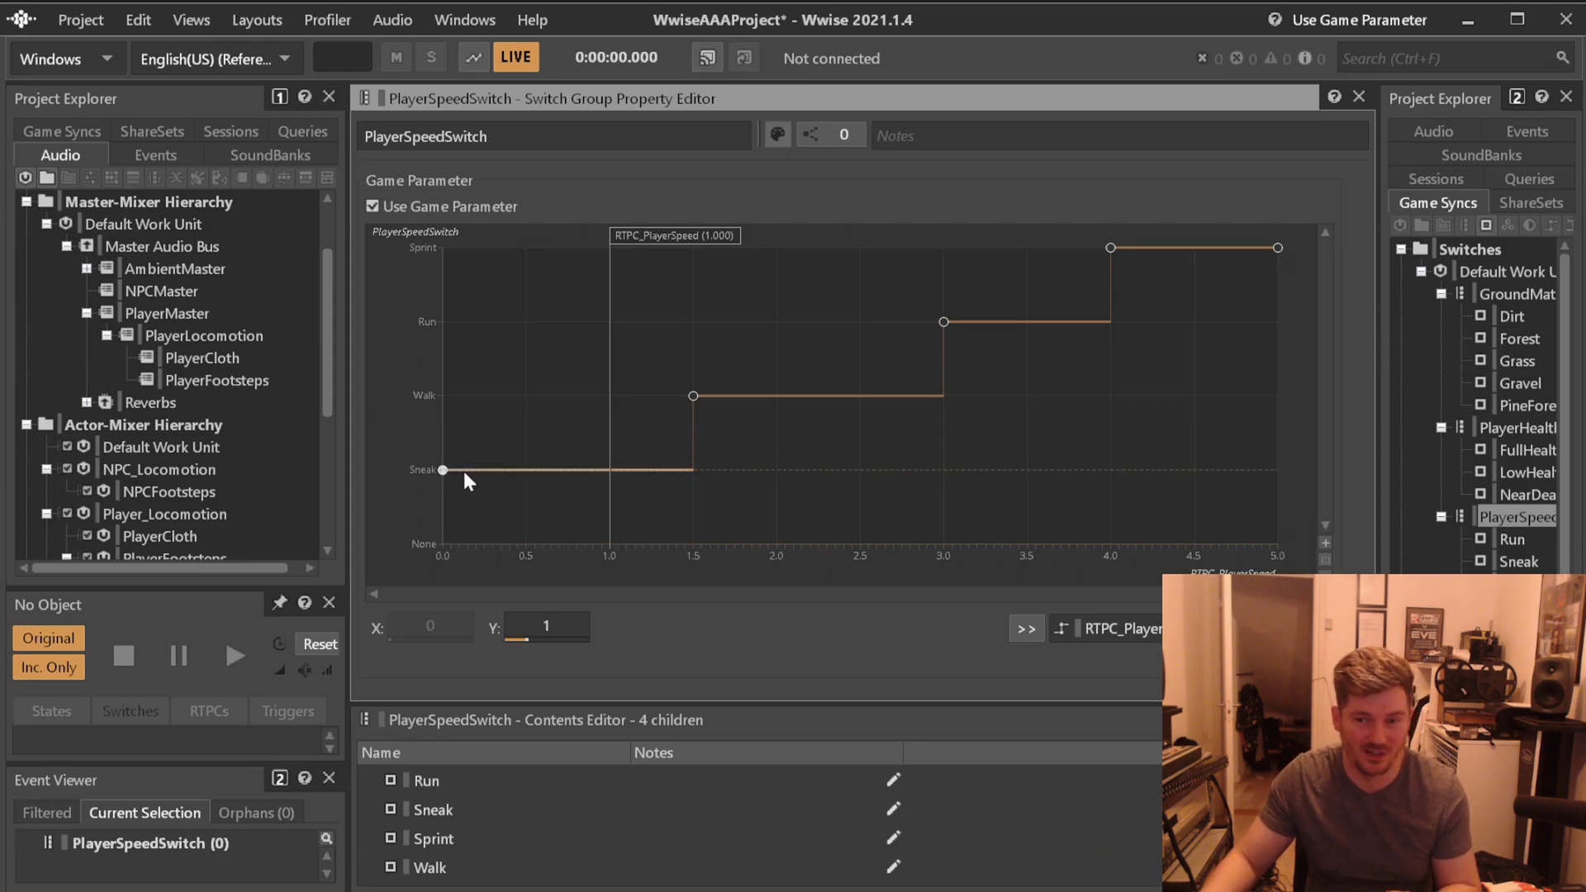
click(1278, 248)
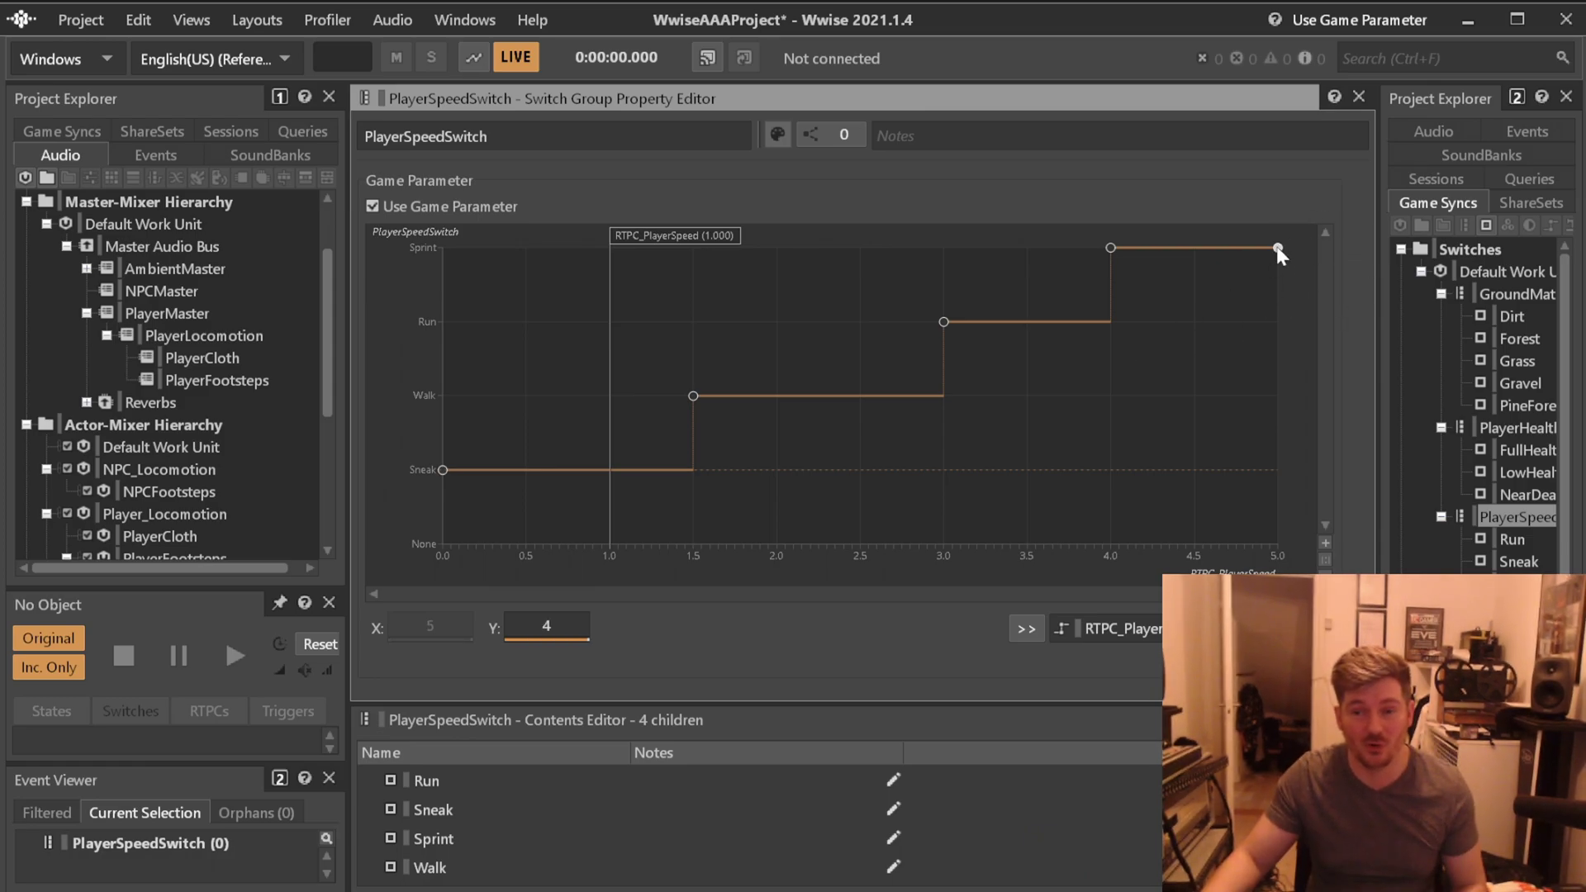
drag(1278, 248, 1278, 578)
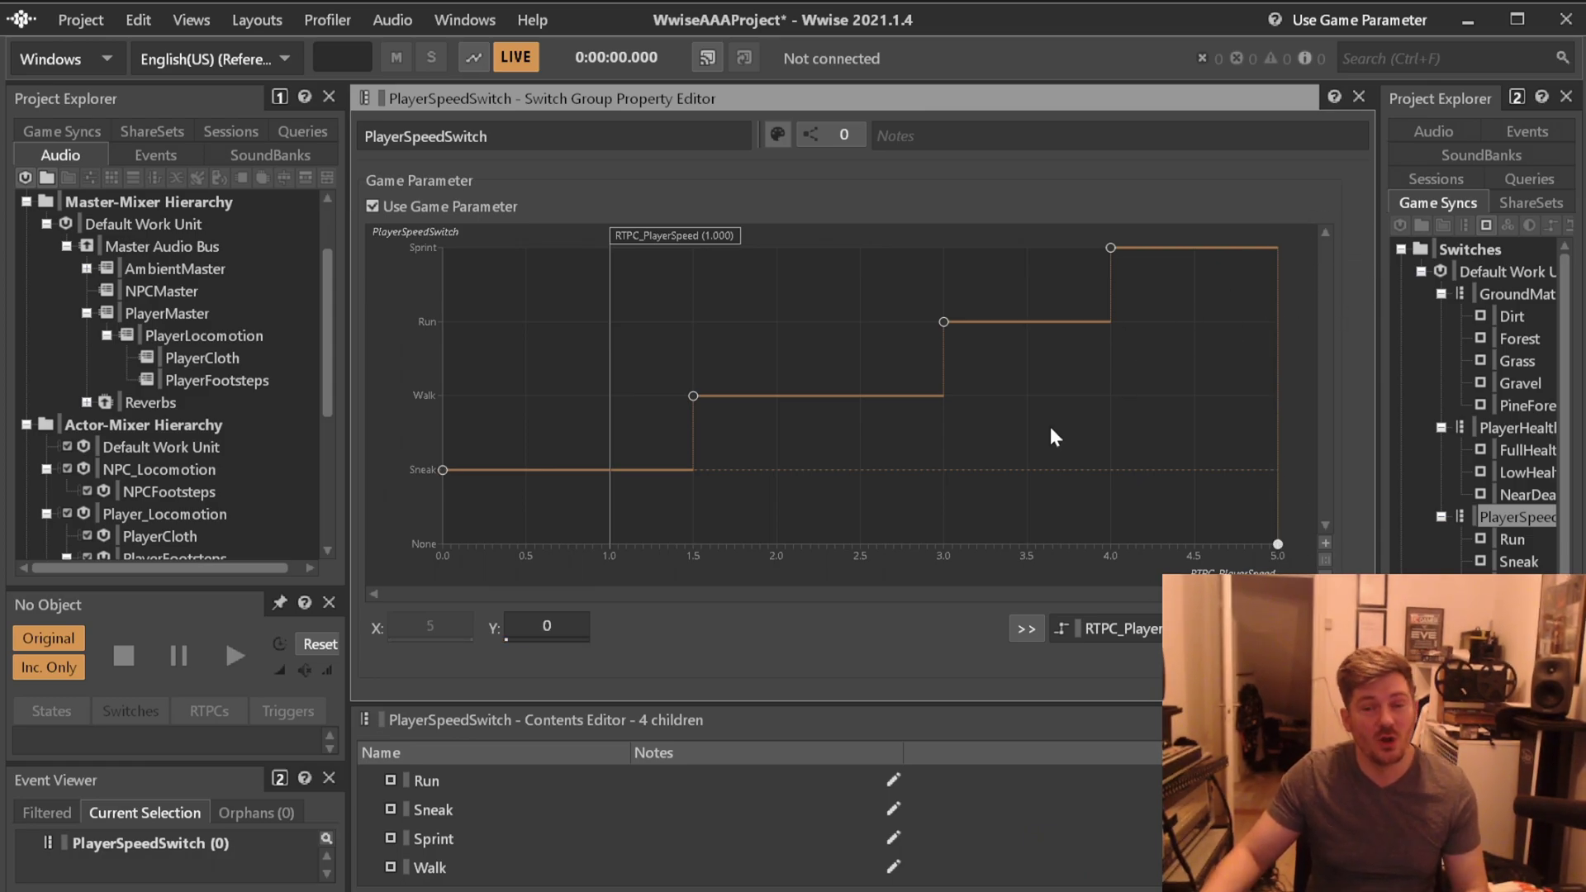
drag(634, 238, 1272, 418)
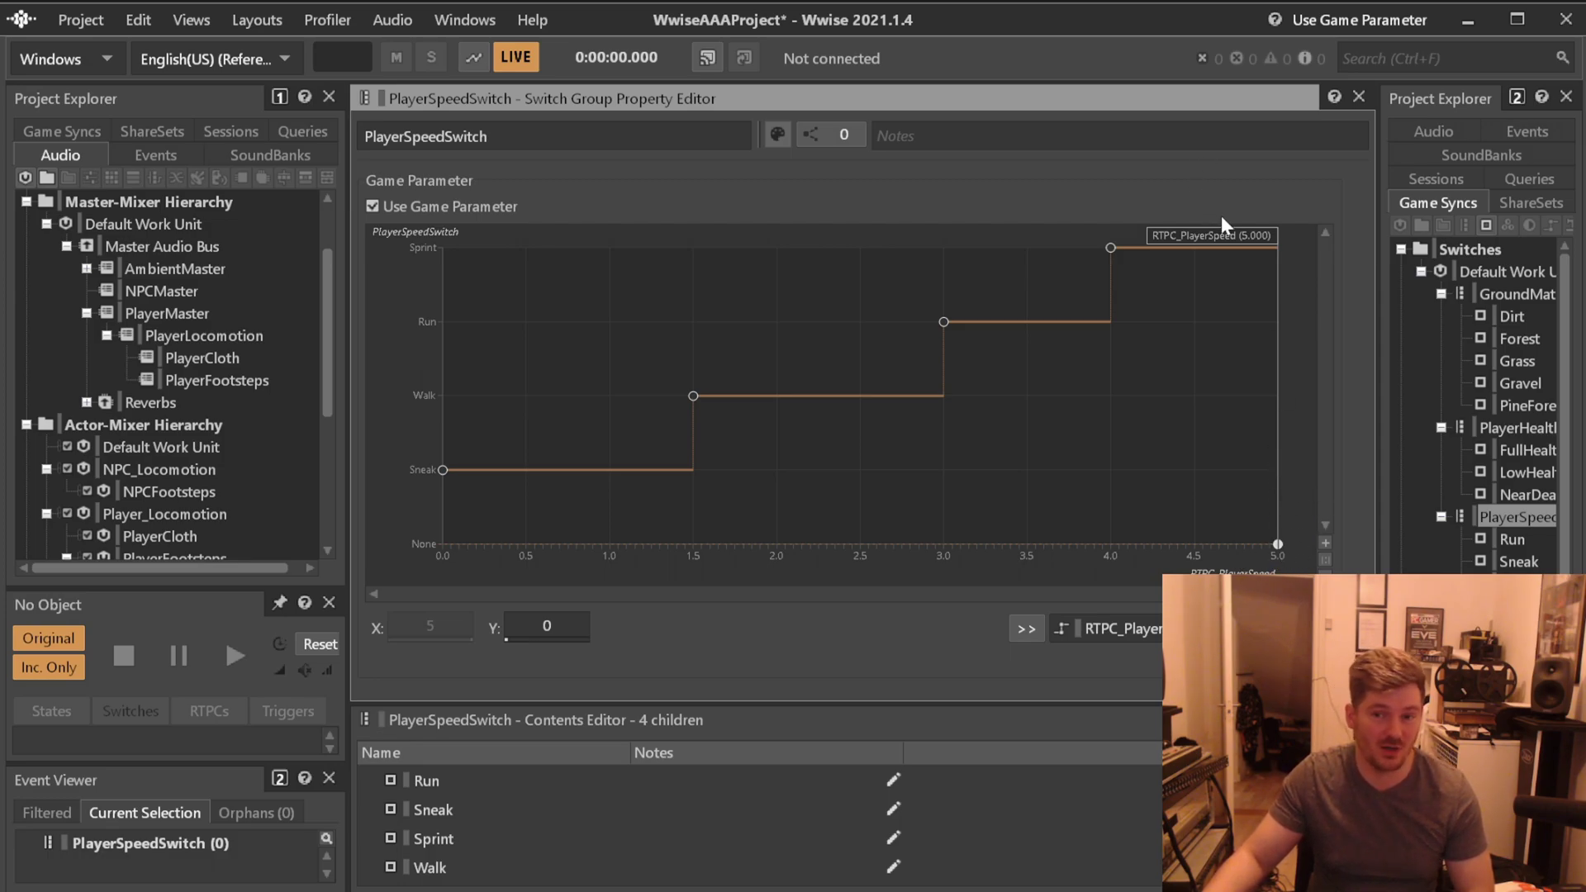
drag(1222, 224, 855, 221)
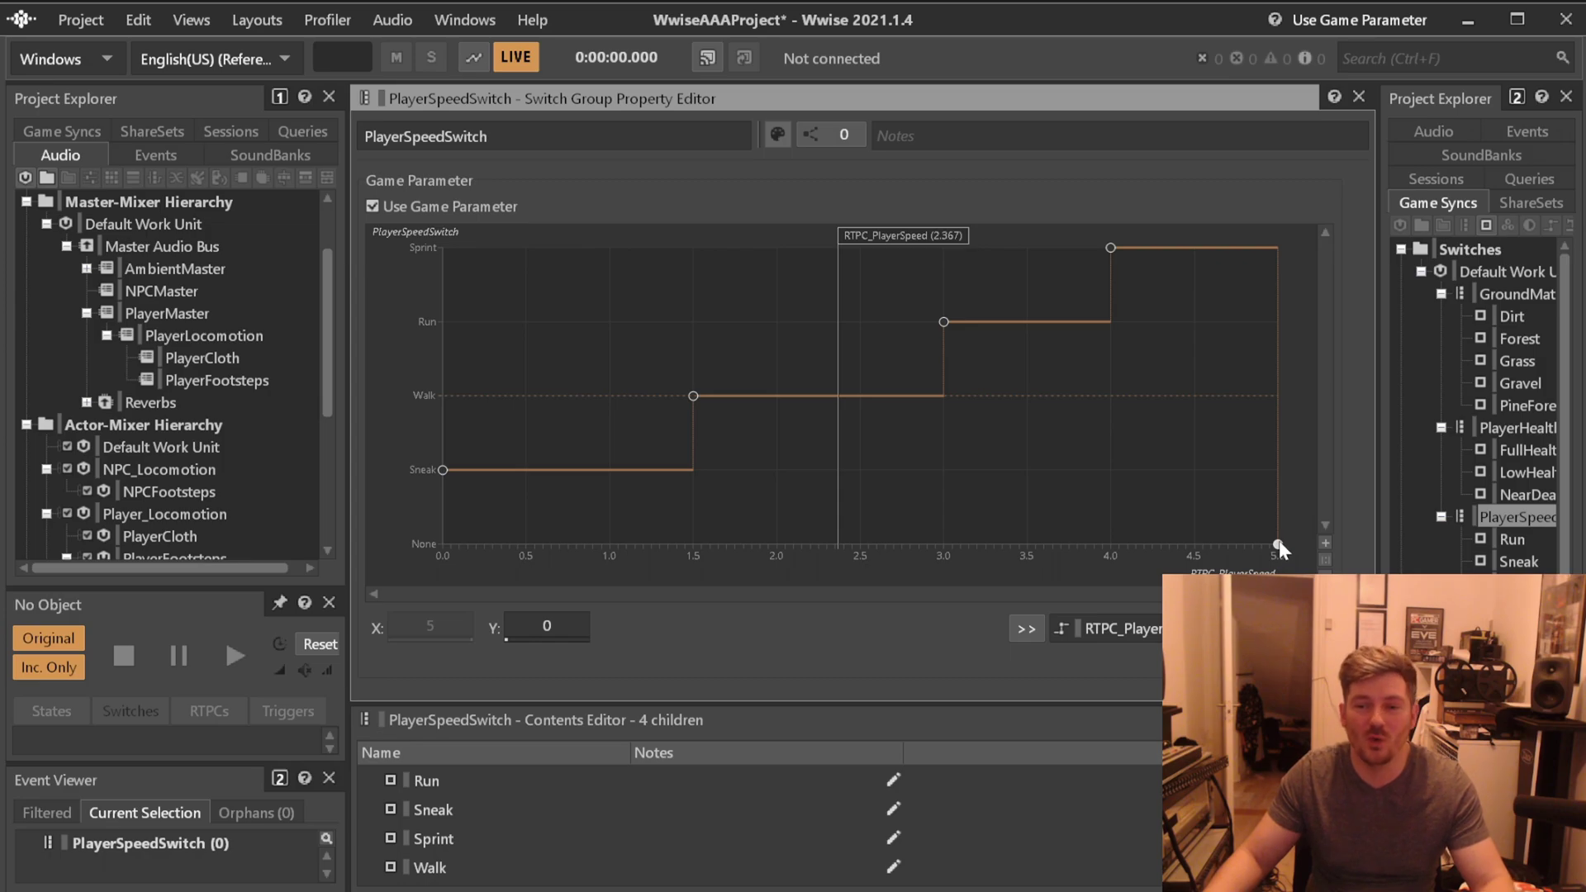
drag(1277, 543, 1330, 127)
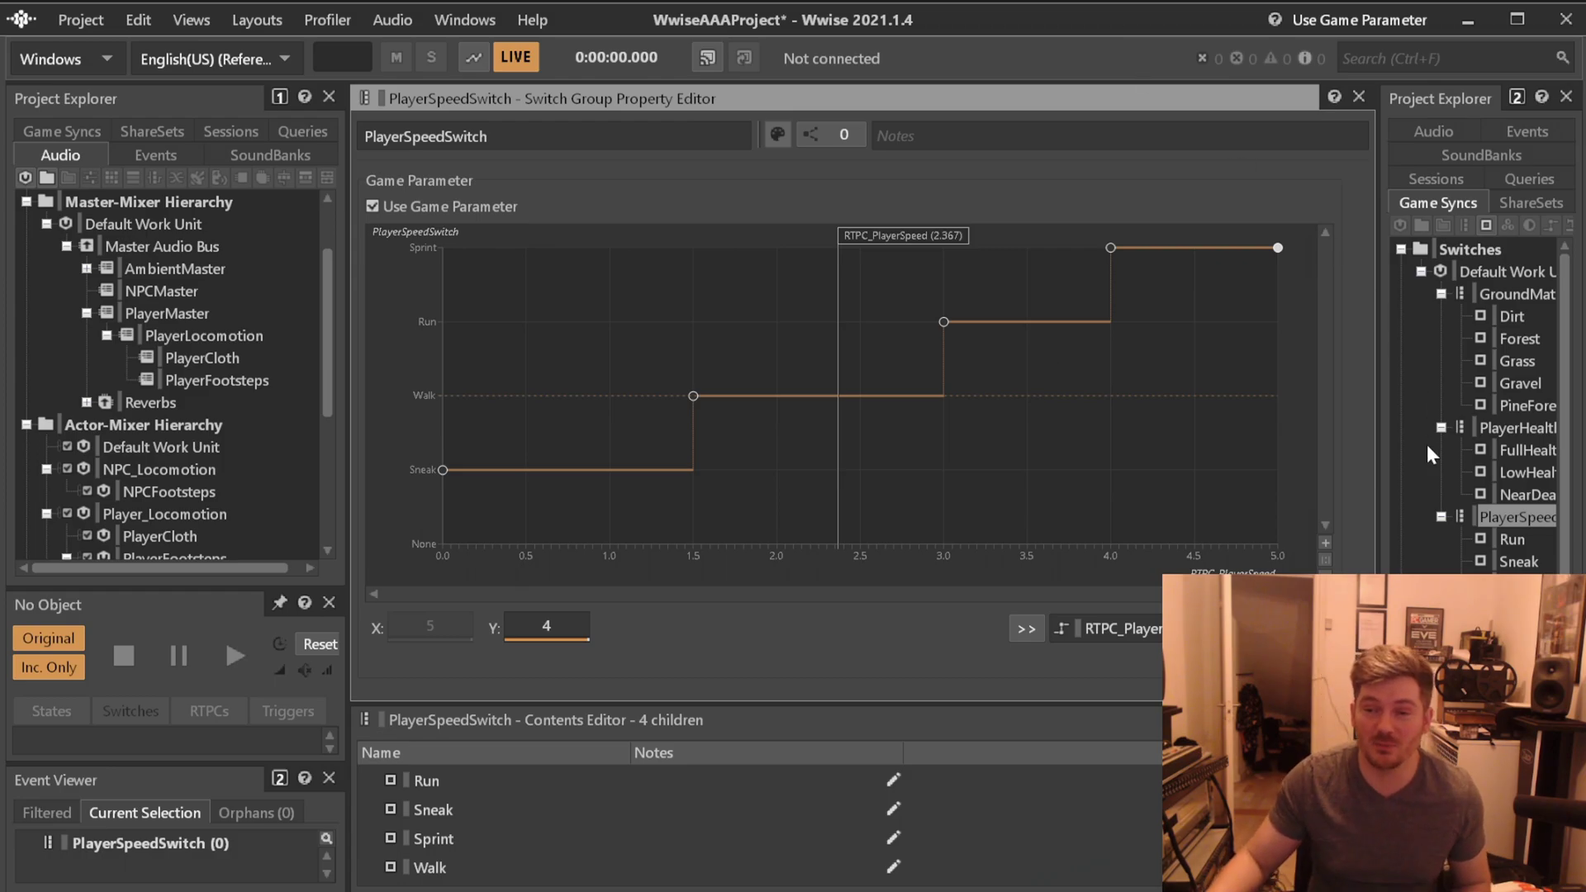
drag(1377, 435, 1316, 436)
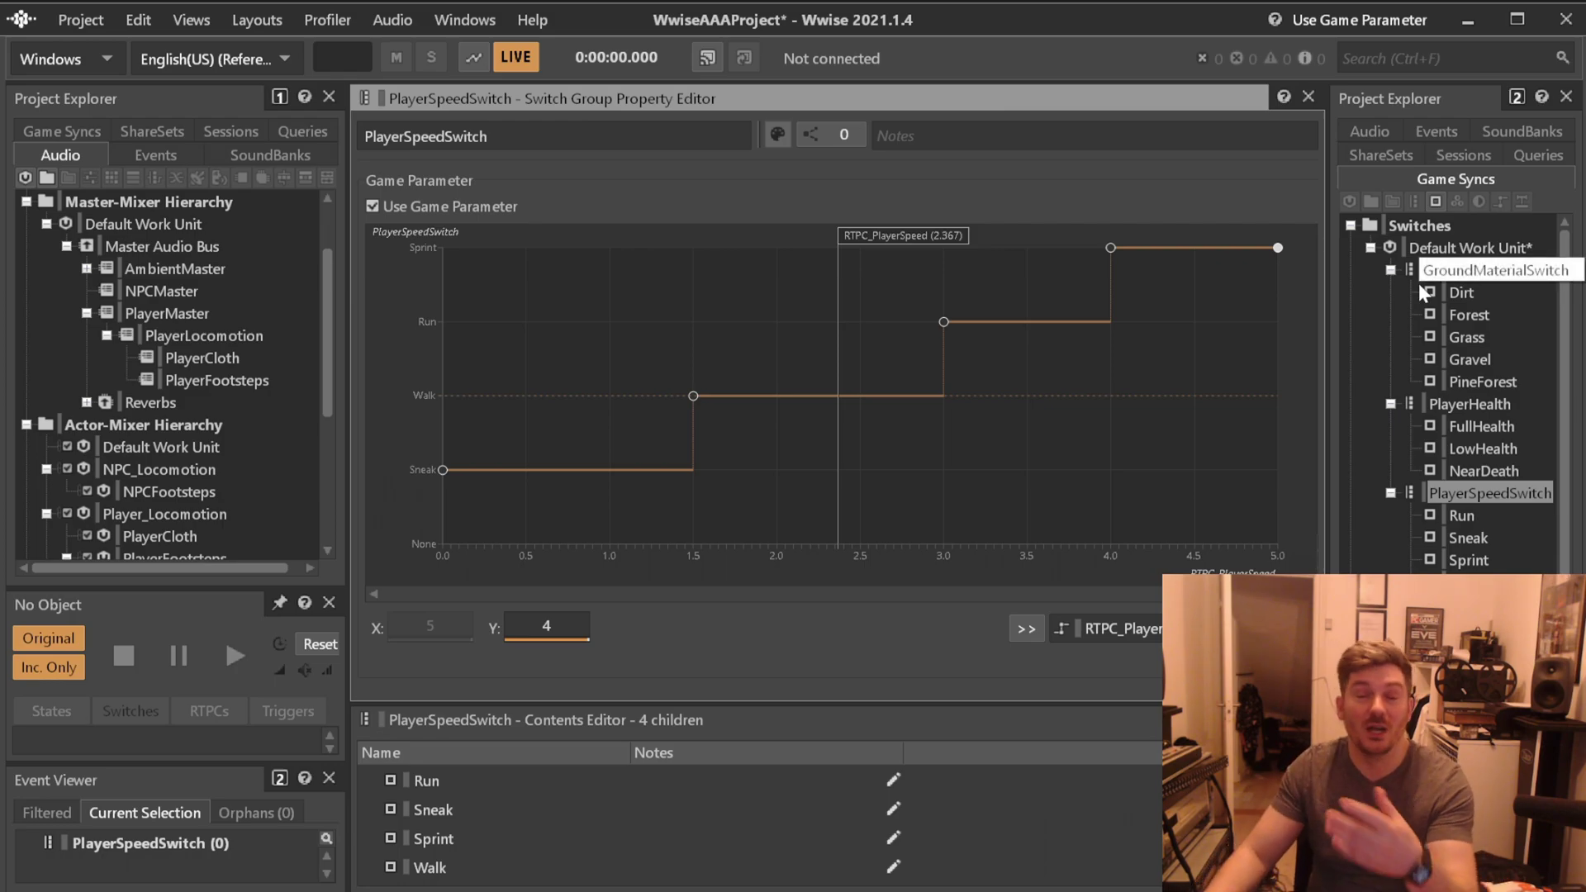
Create a GroundWetnessSwitch switch group in the Default Work Unit with a Dry switch.
right_click(1448, 251)
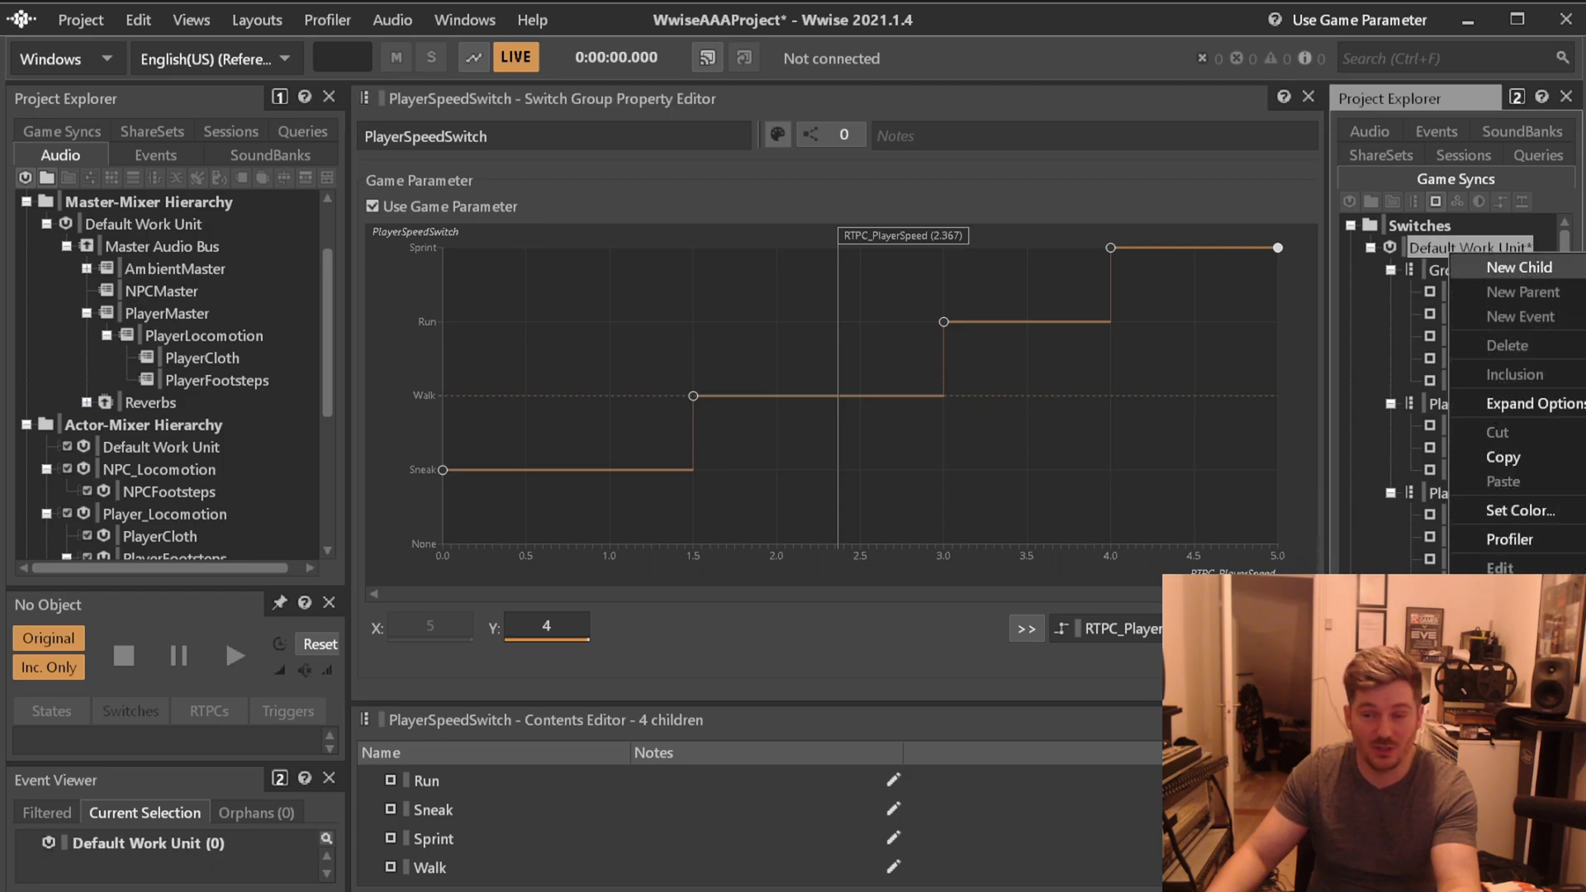
click(1519, 267)
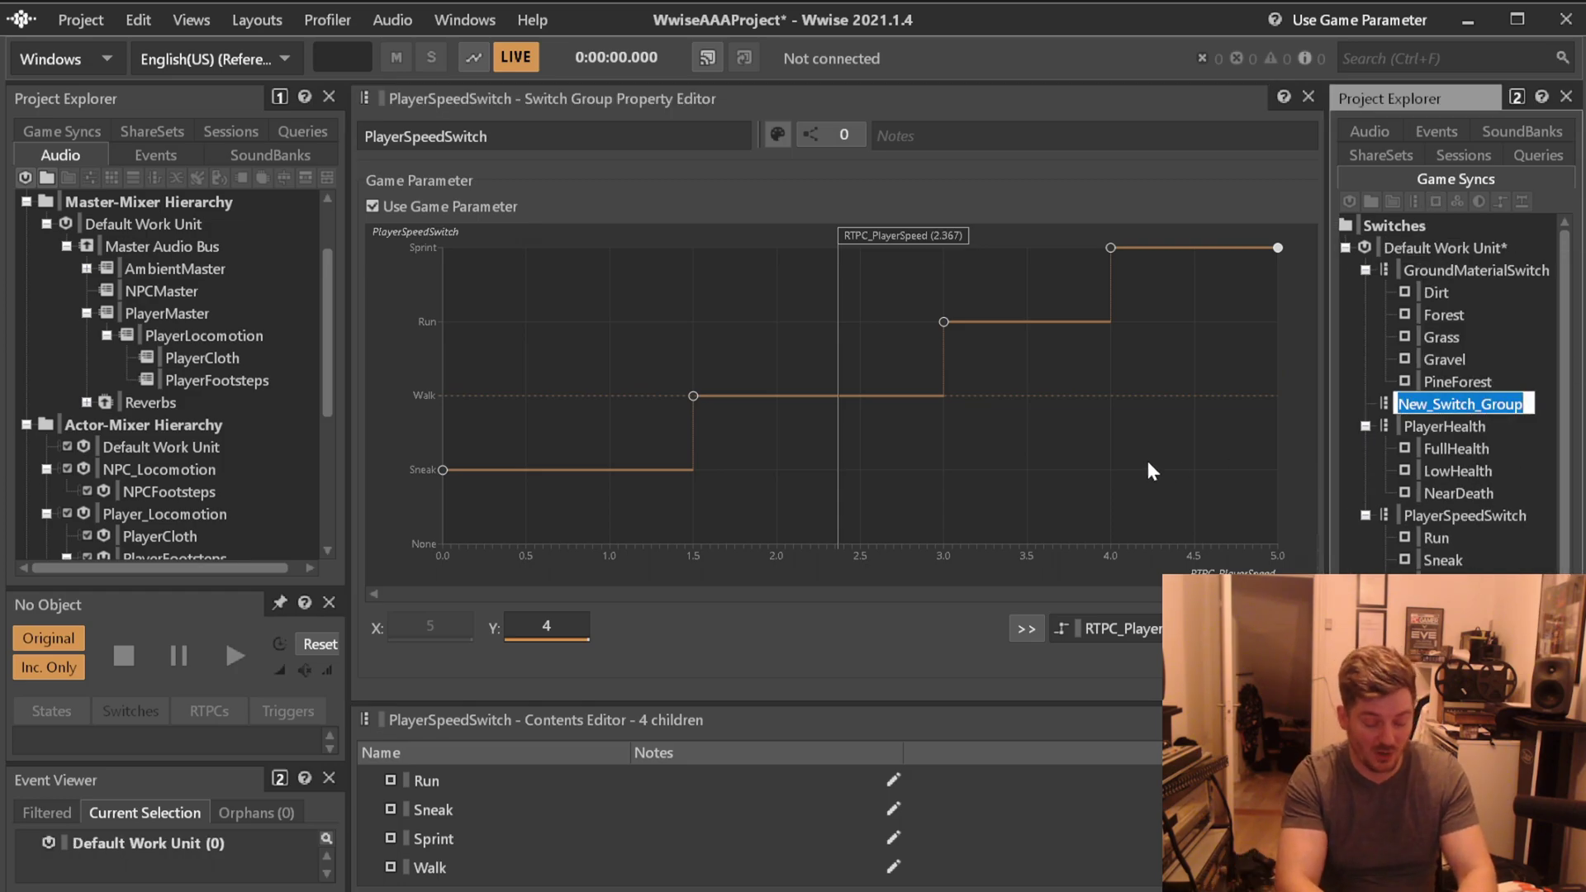
text(GroundWetness)
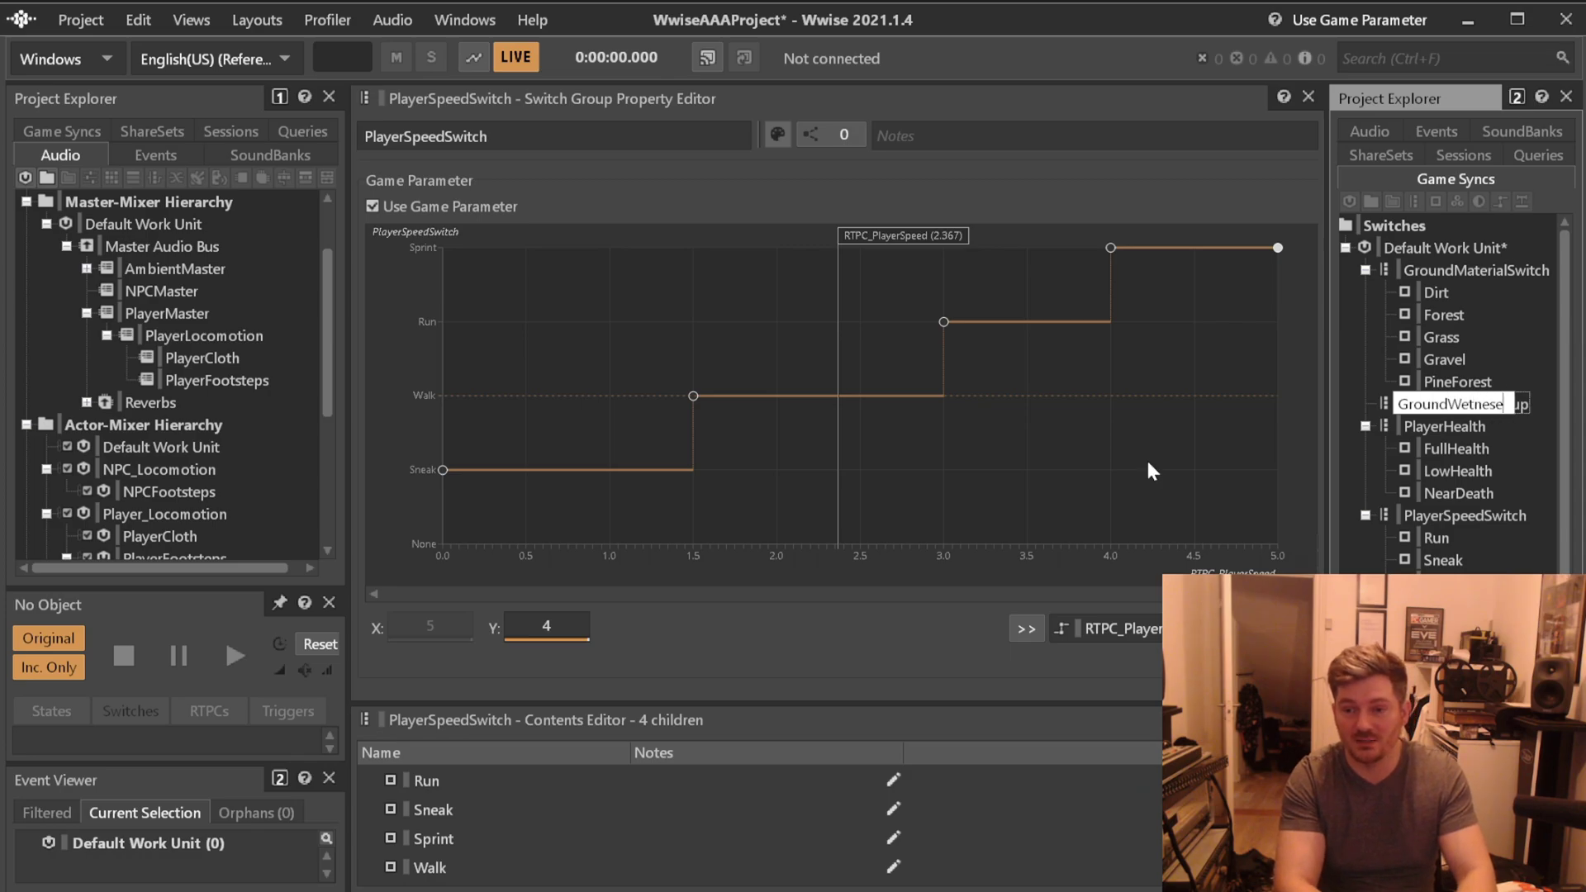
text(Swi)
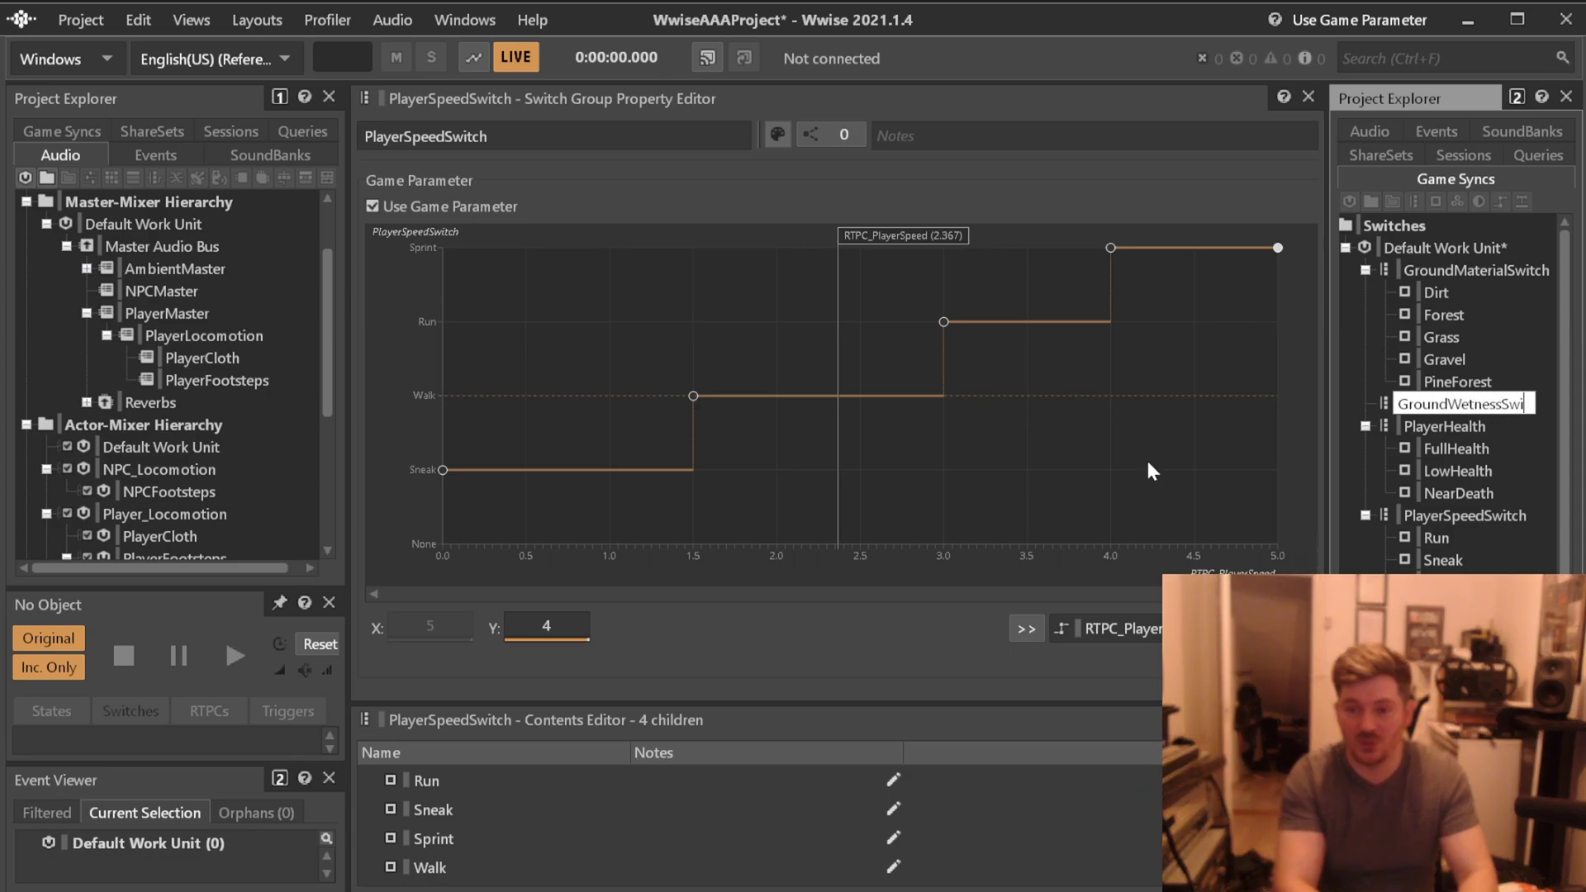
text(tch)
key(Return)
right_click(1460, 404)
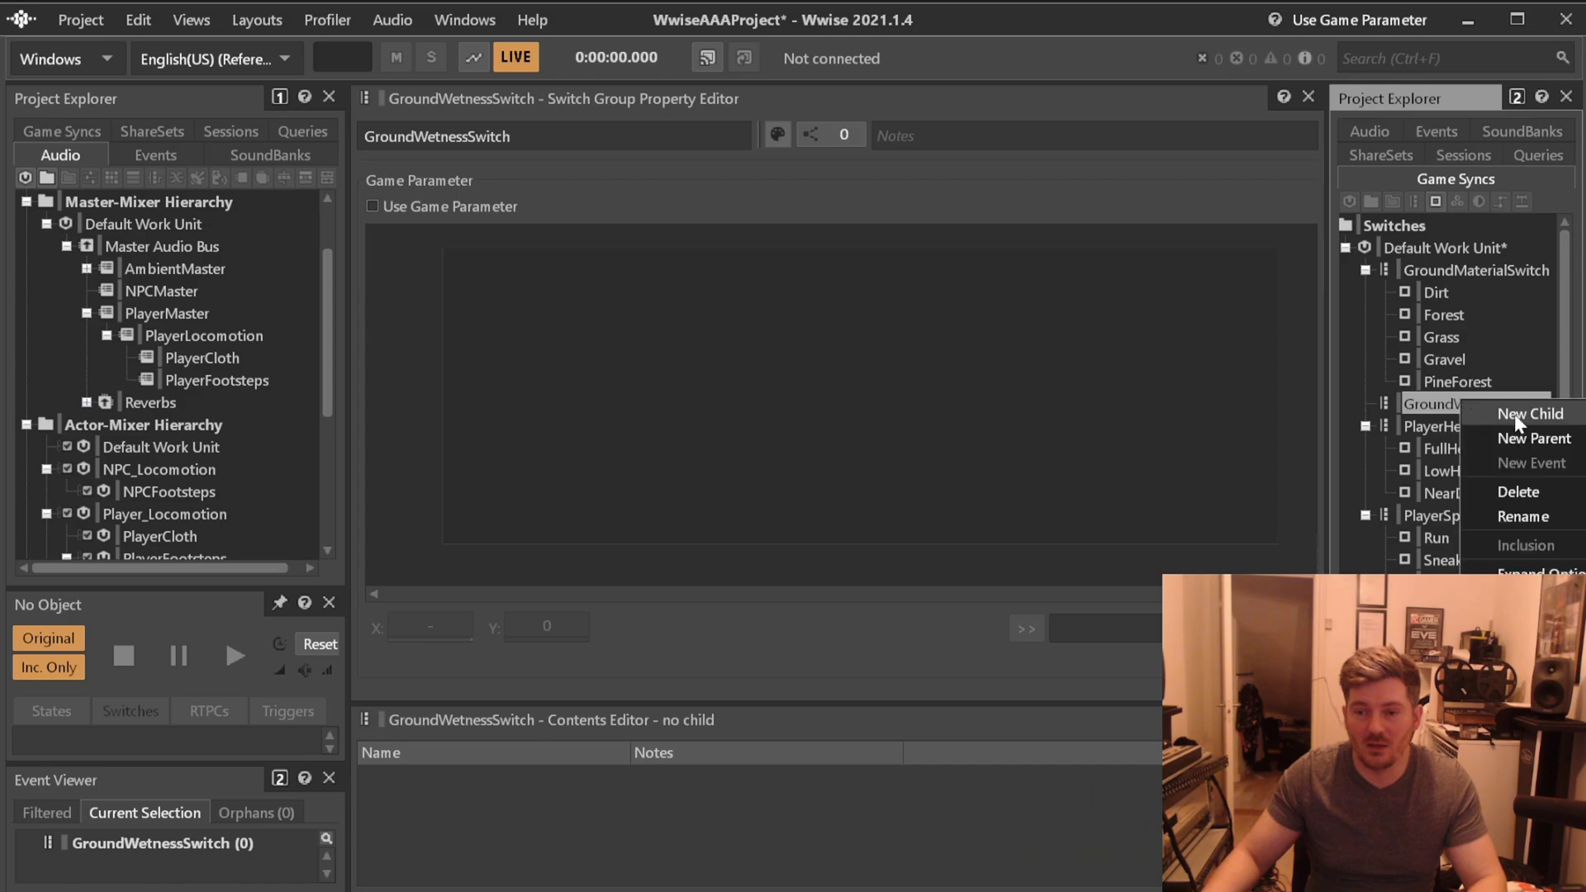
click(1513, 414)
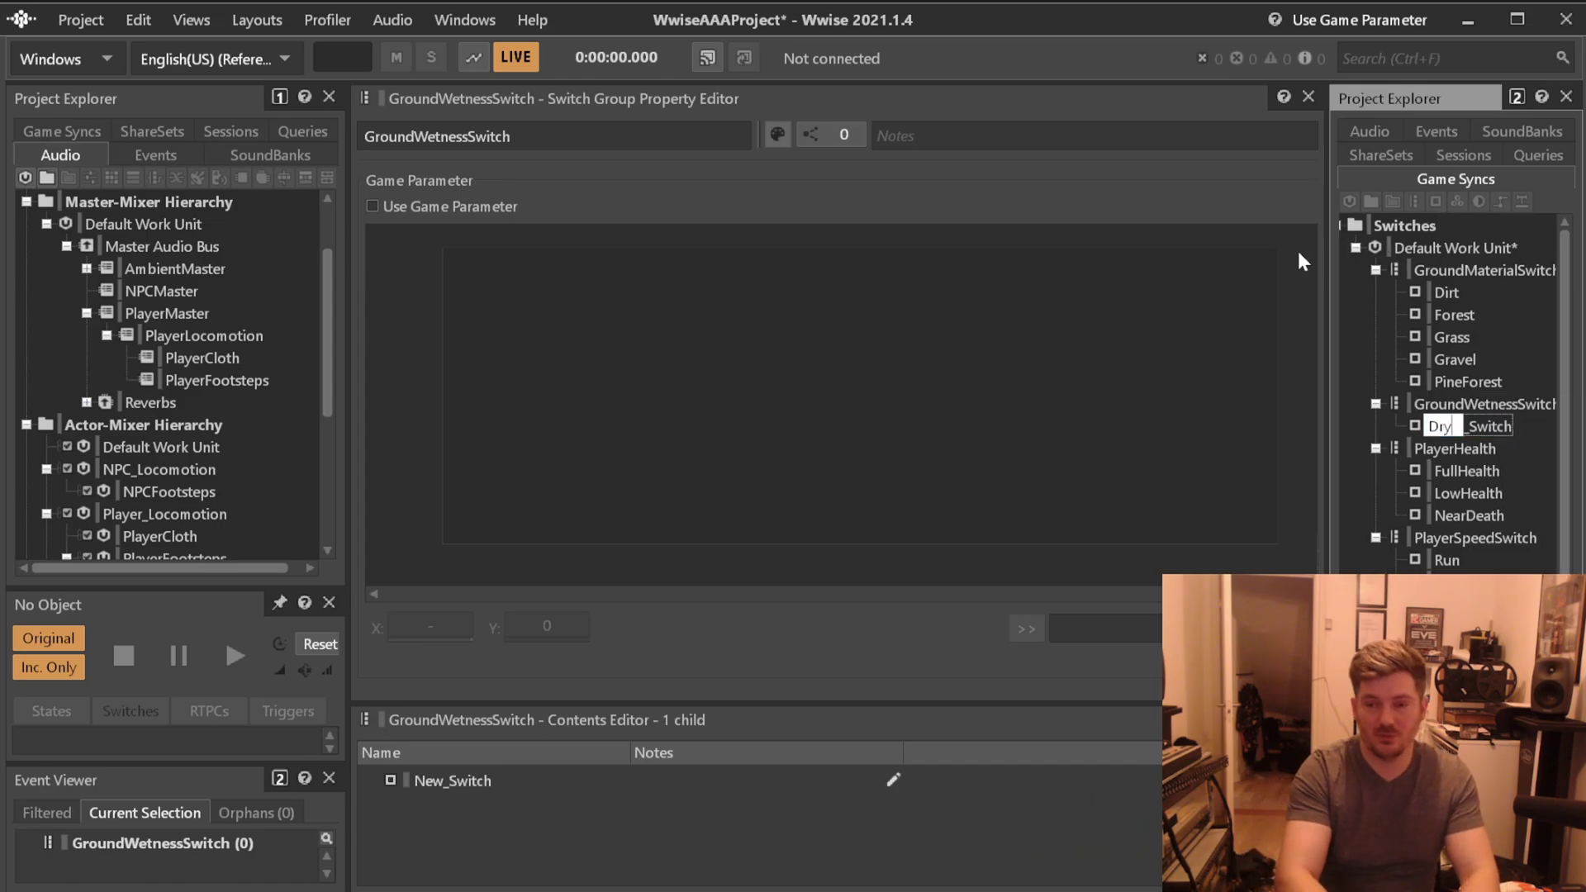
key(Return)
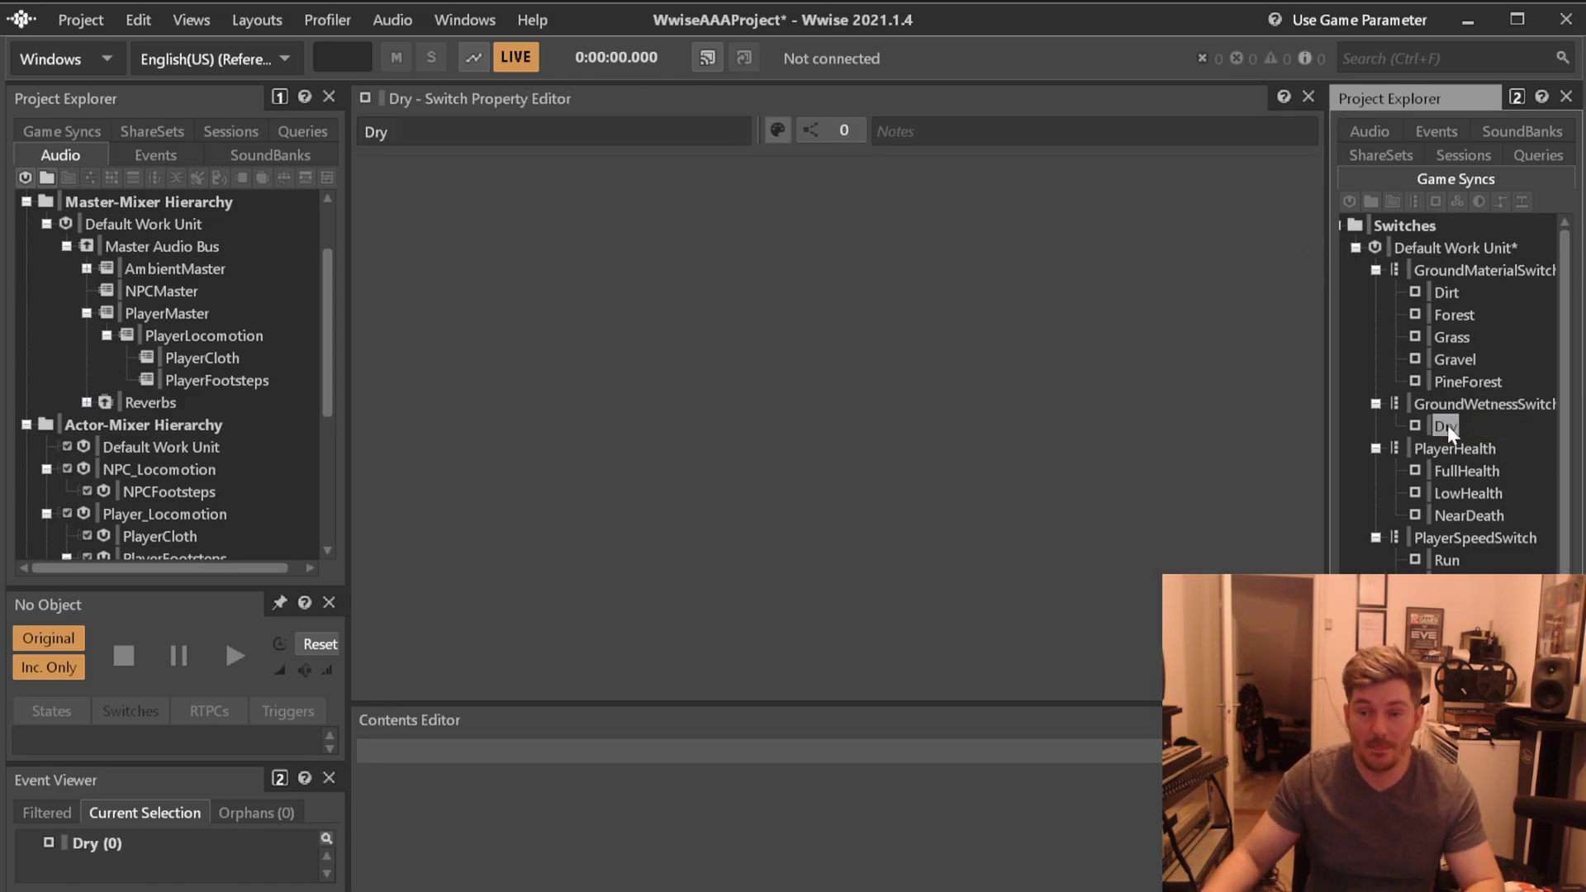
Duplicate Dry and rename the copy, finally settling on the name Damp.
key(ctrl+d)
key(F2)
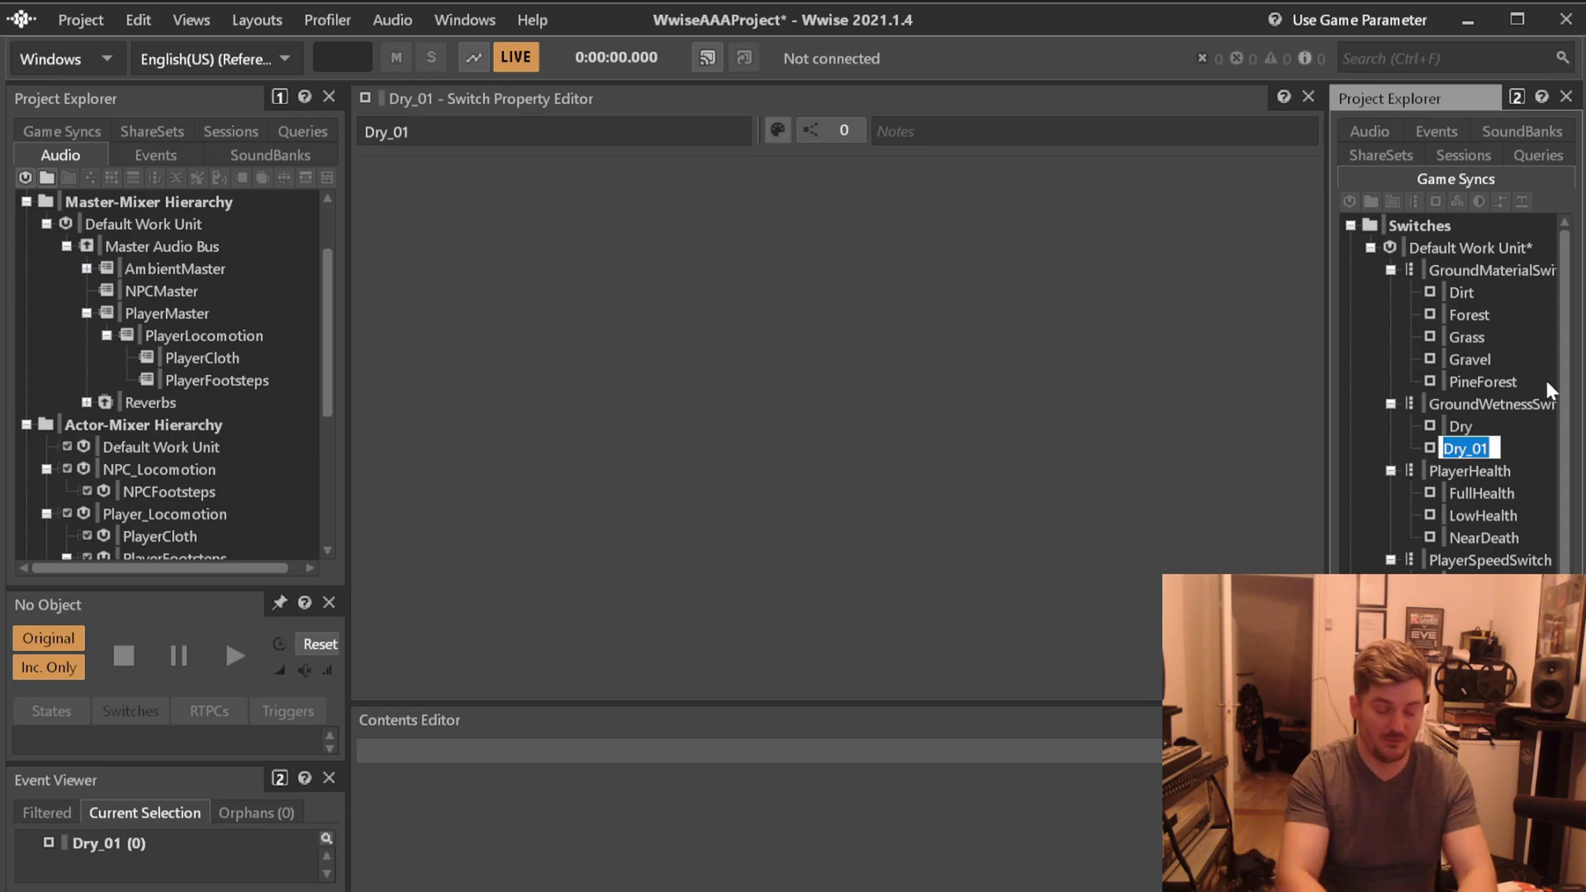
text(SemiWet)
key(Return)
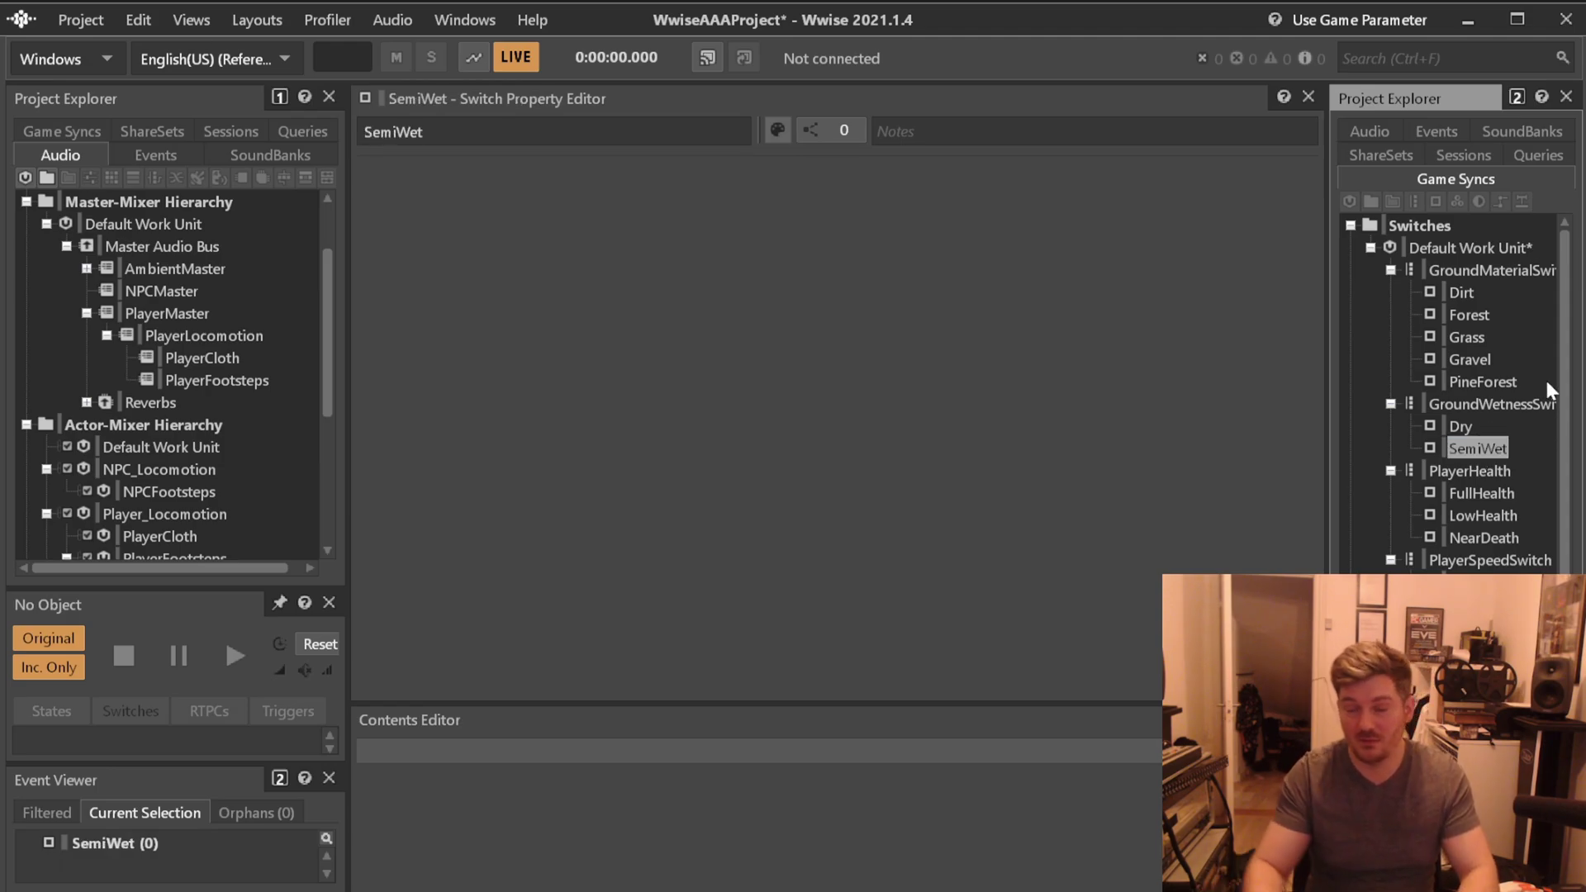
text(Moise)
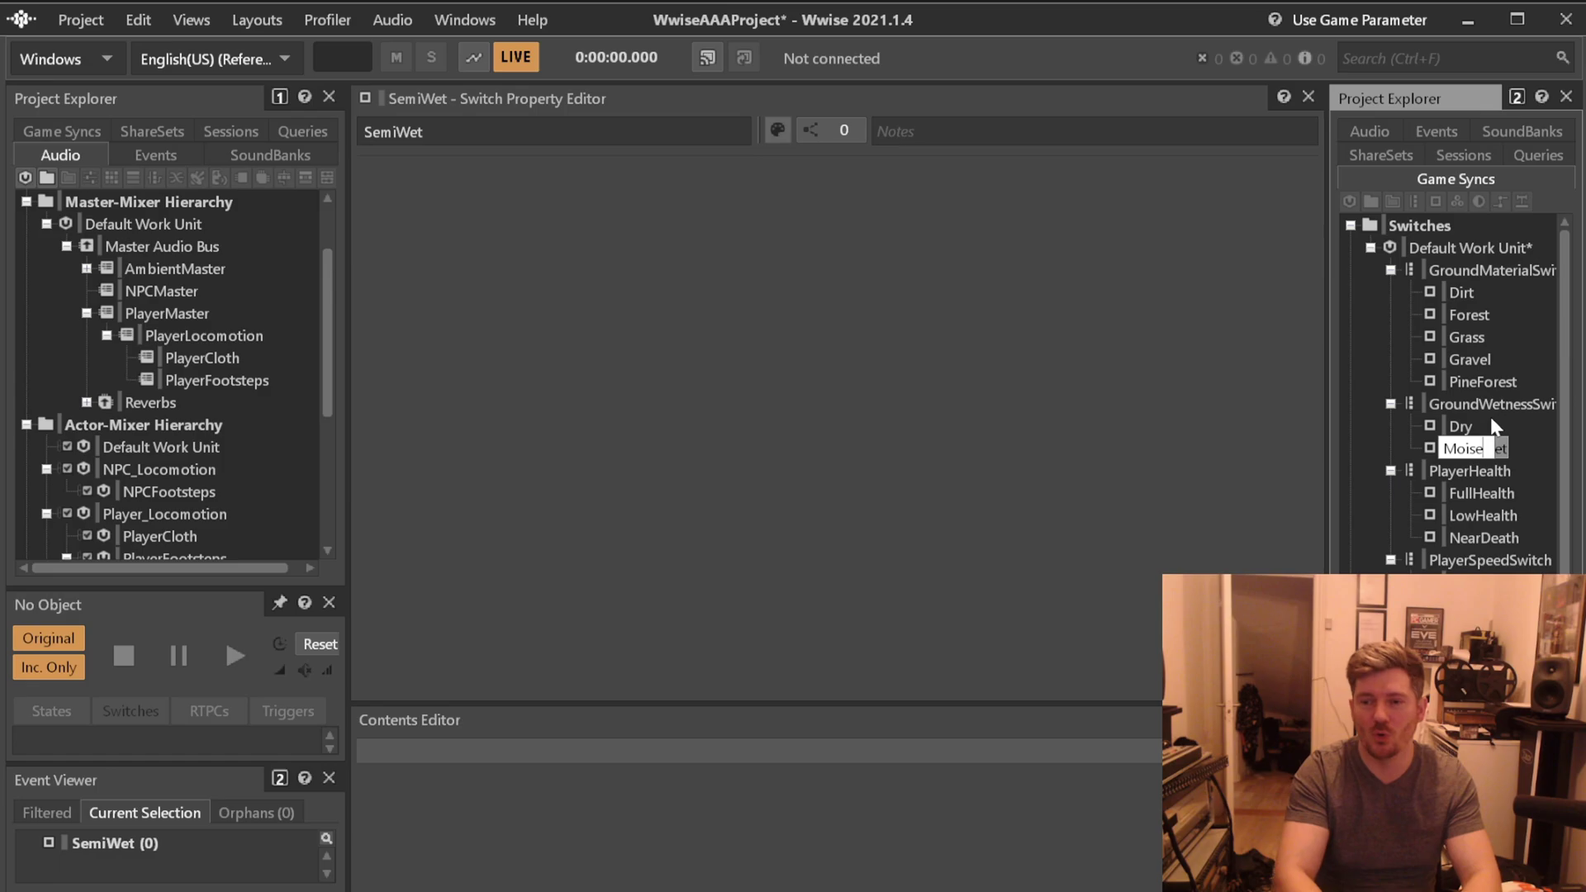
key(BackSpace)
text(t)
key(Return)
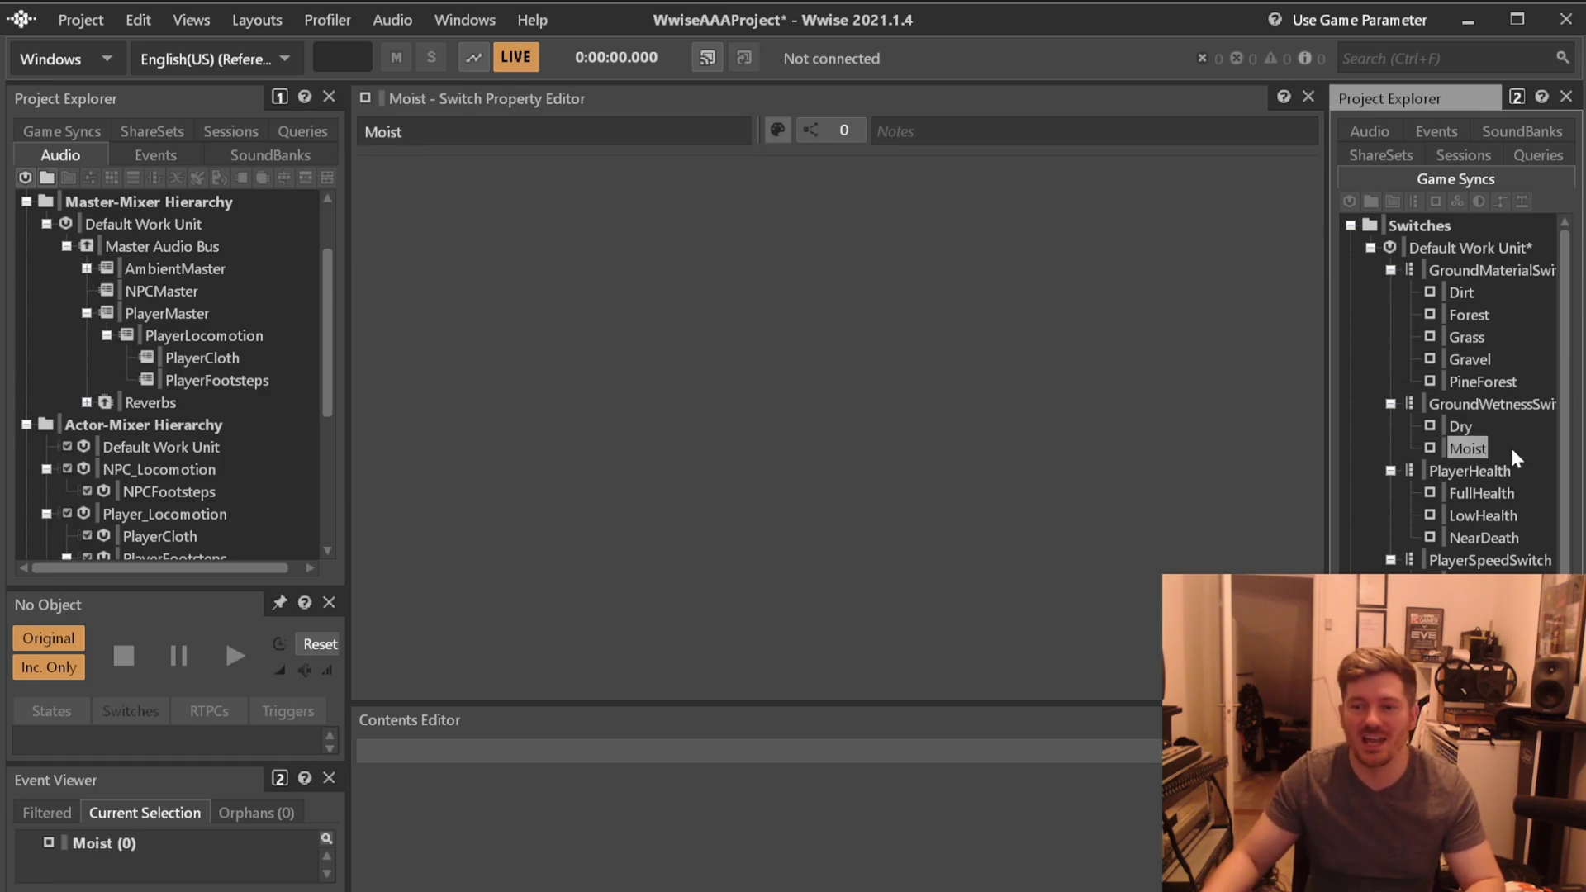
key(F2)
text(Damp)
key(Return)
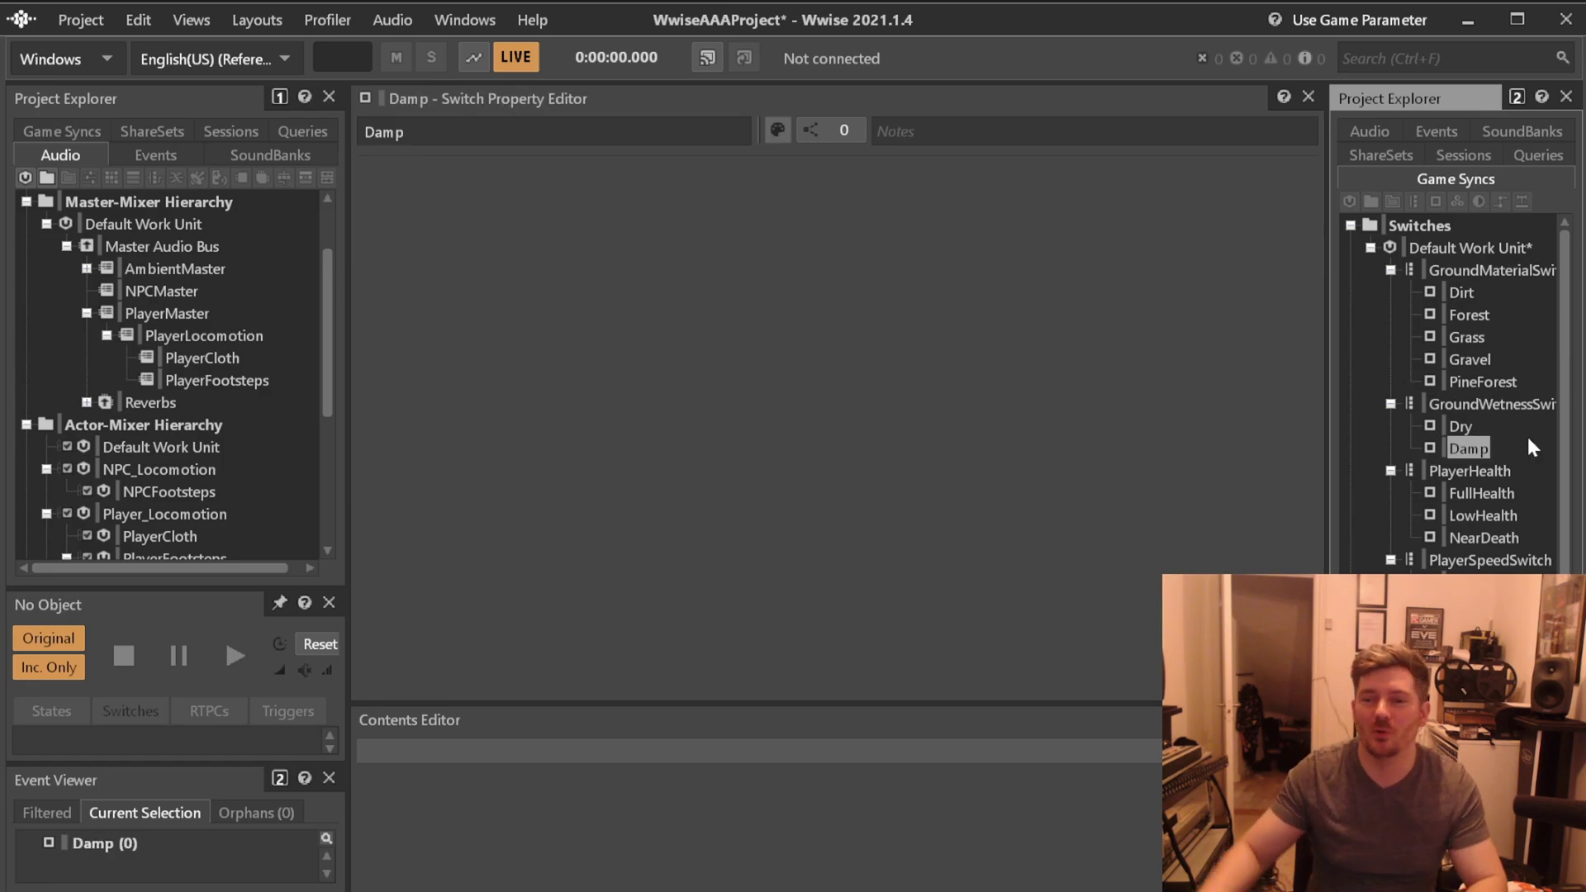
Duplicate Damp twice and rename the first copy, Damp_01, to Wet.
key(ctrl+d)
key(ctrl+d)
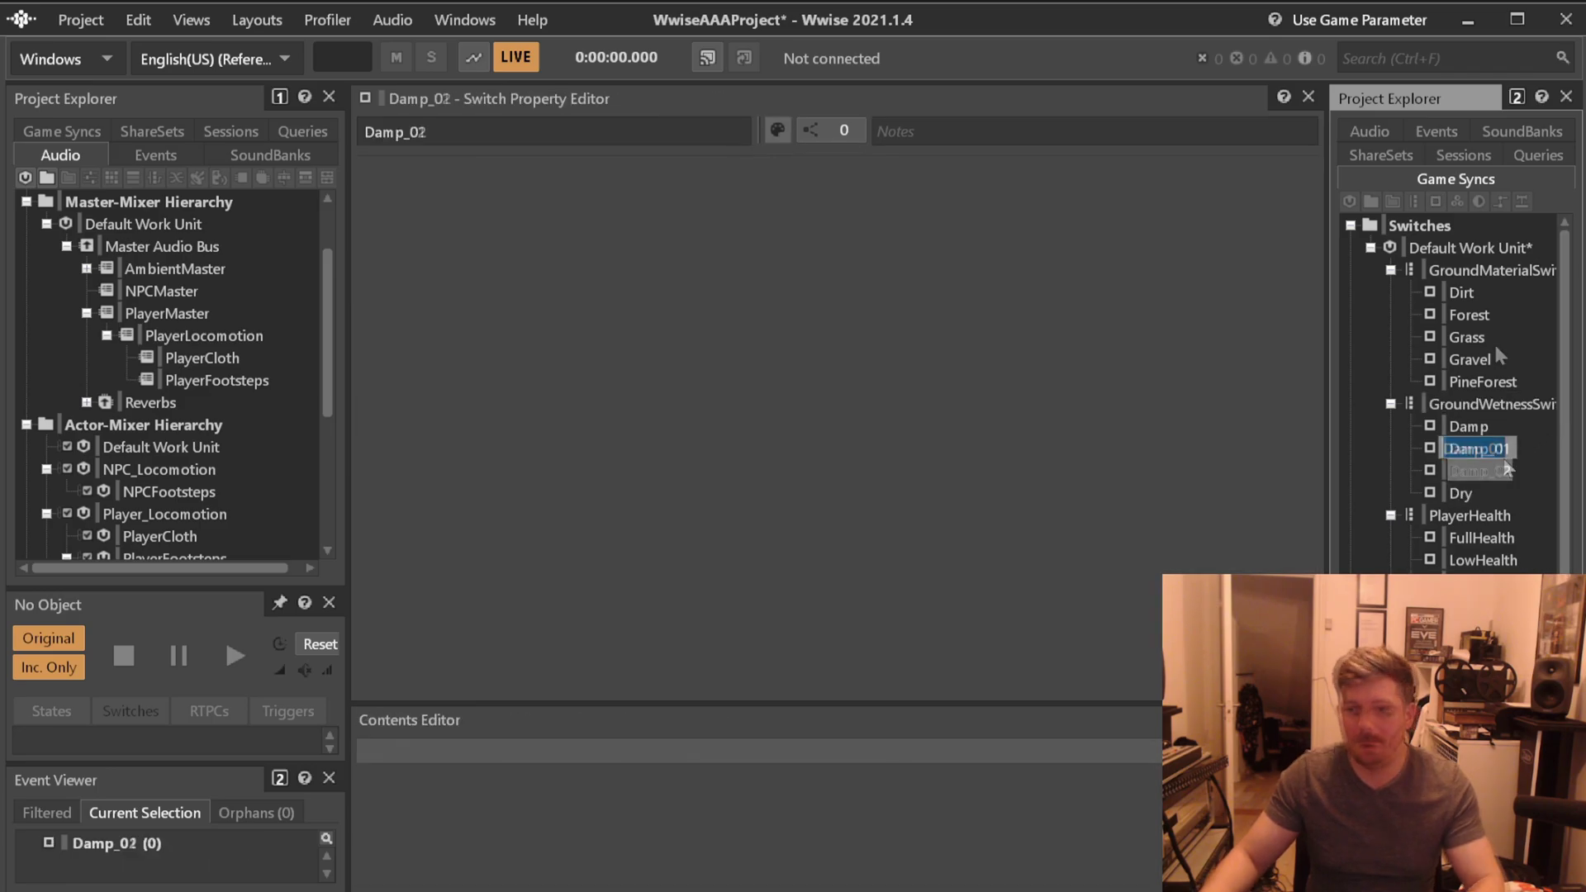
key(Up)
key(F2)
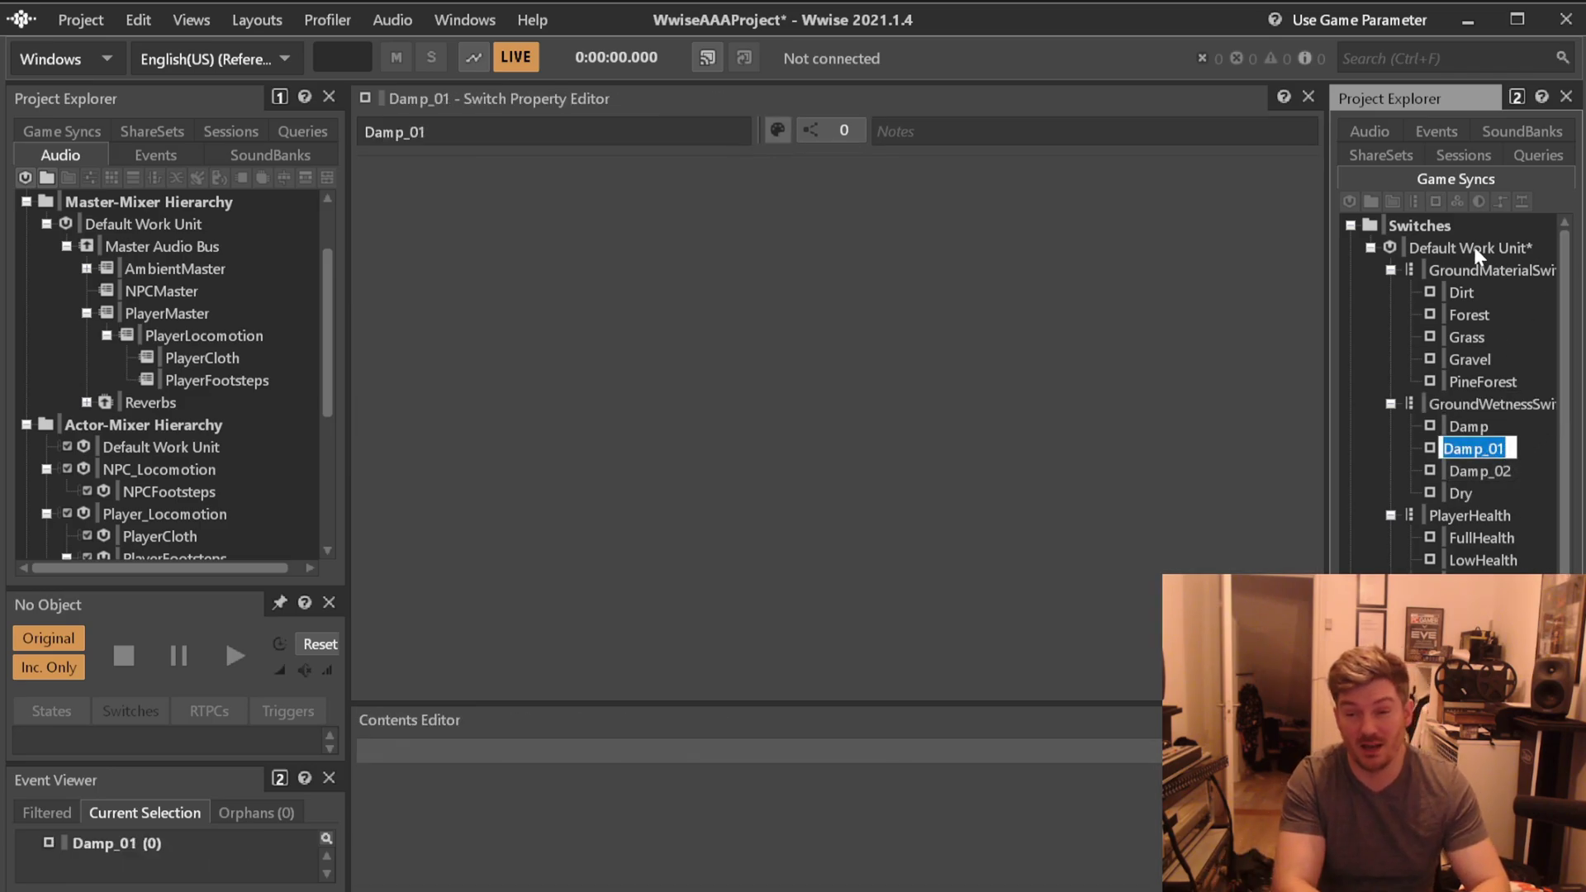
text(Wet)
key(Return)
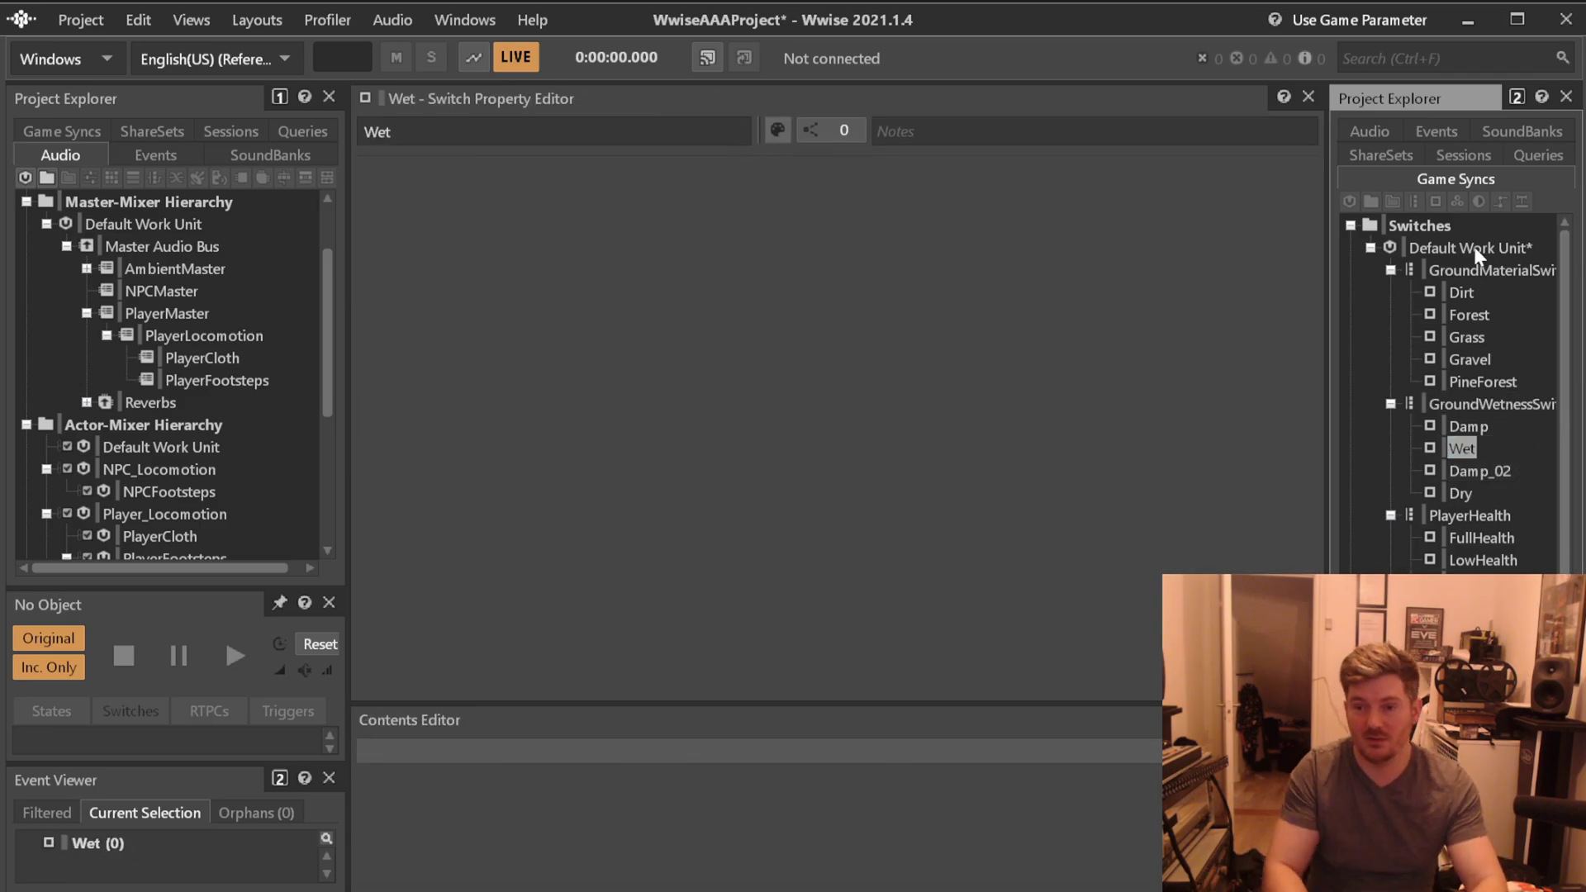
key(Down)
Rename the Damp_02 switch to Soaked.
key(F2)
text(Soaked)
key(Return)
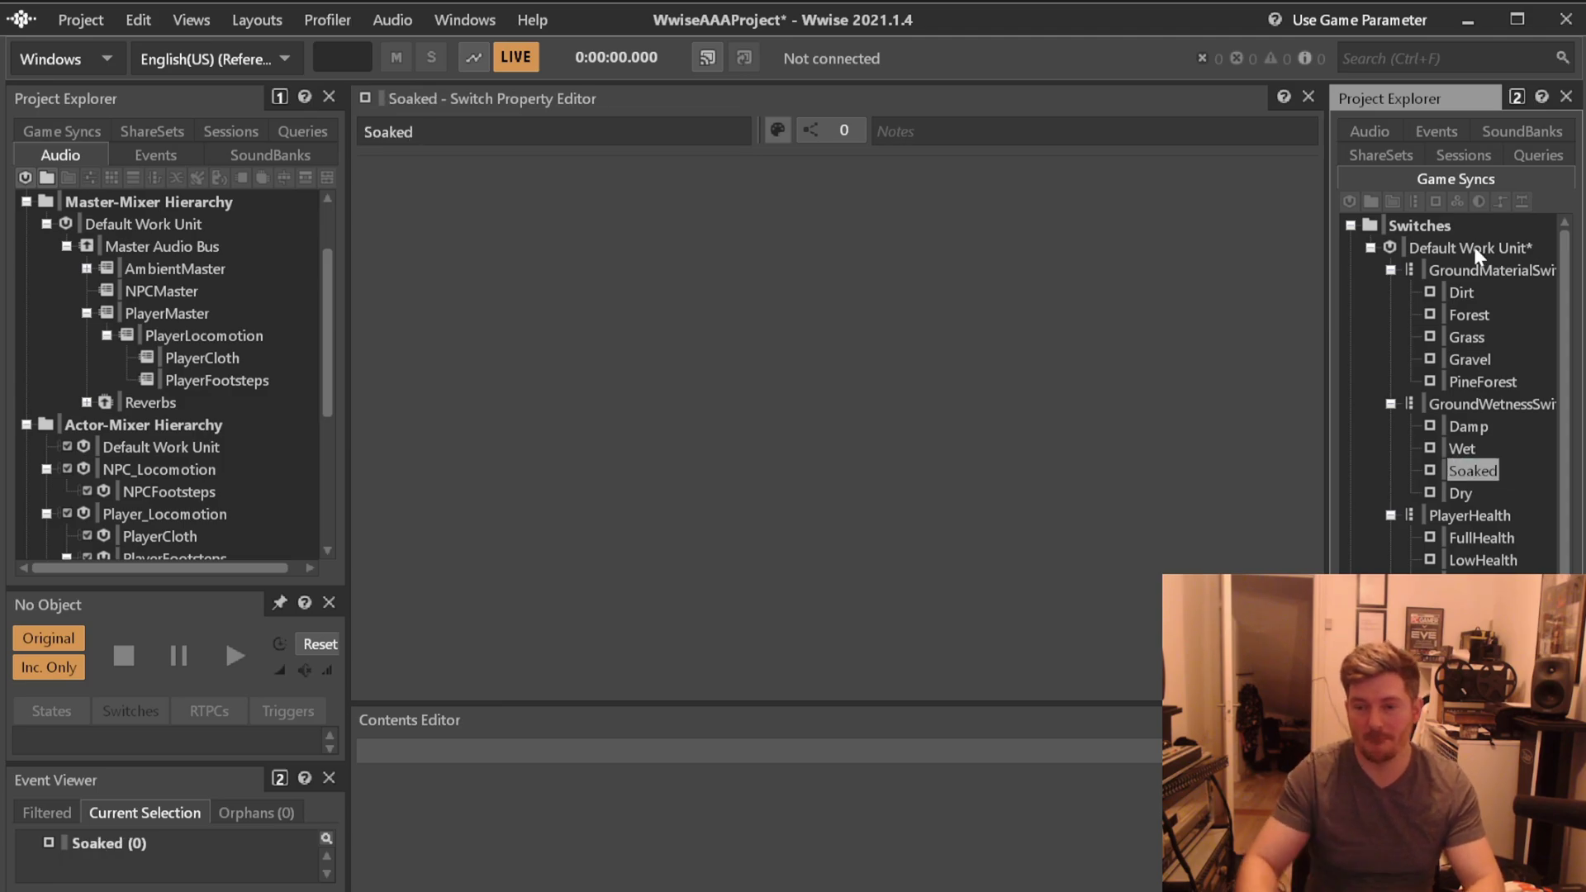
Drive GroundWetnessSwitch with the RTPC_GroundWetness game parameter.
click(1536, 406)
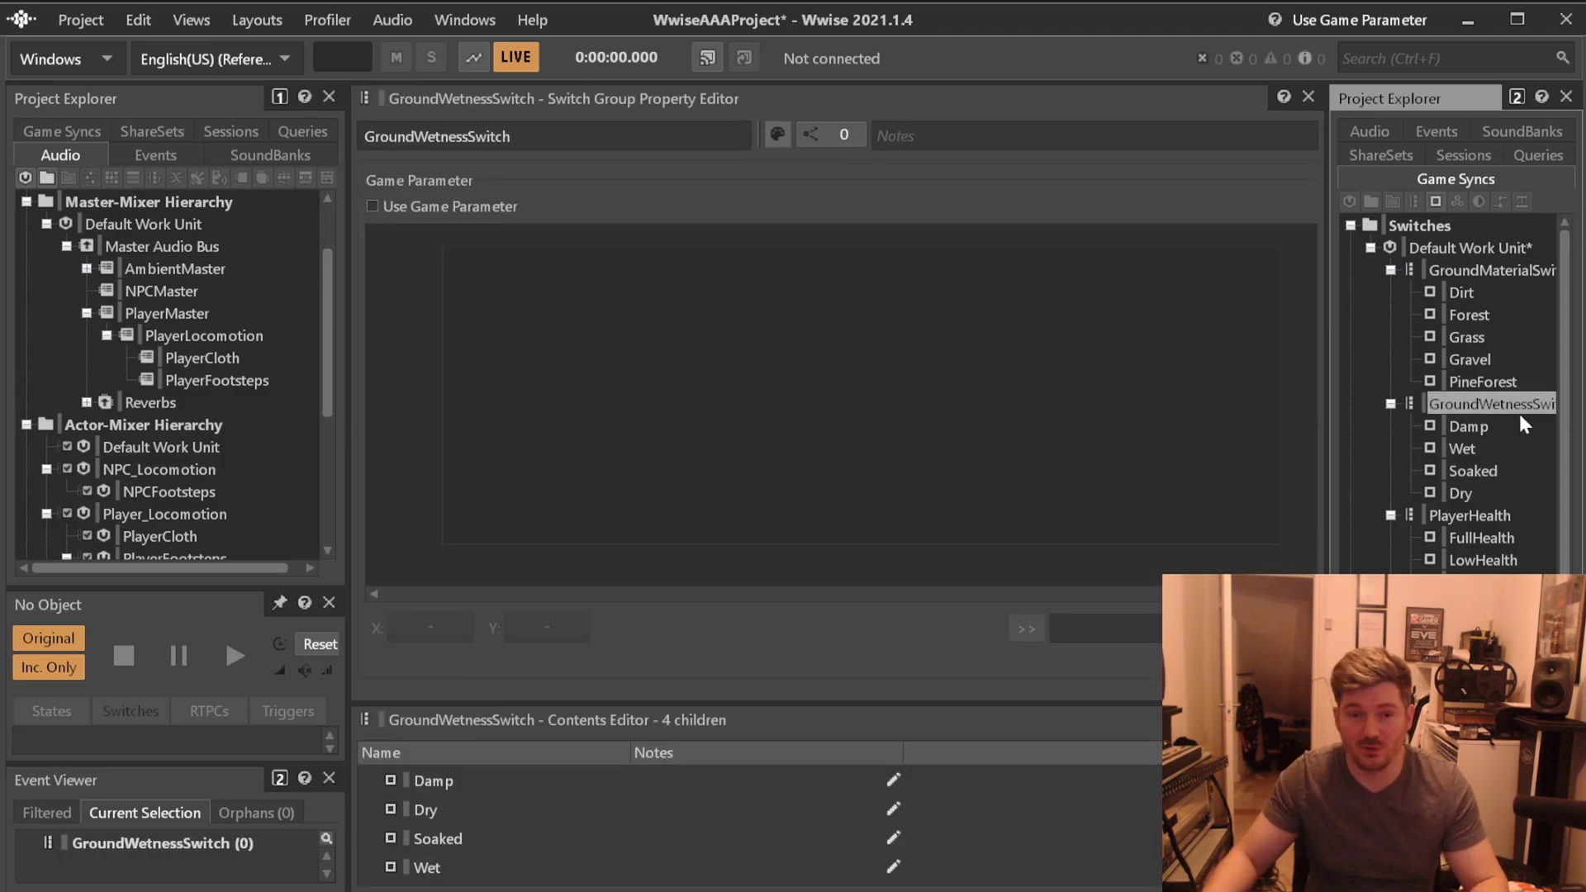
click(372, 206)
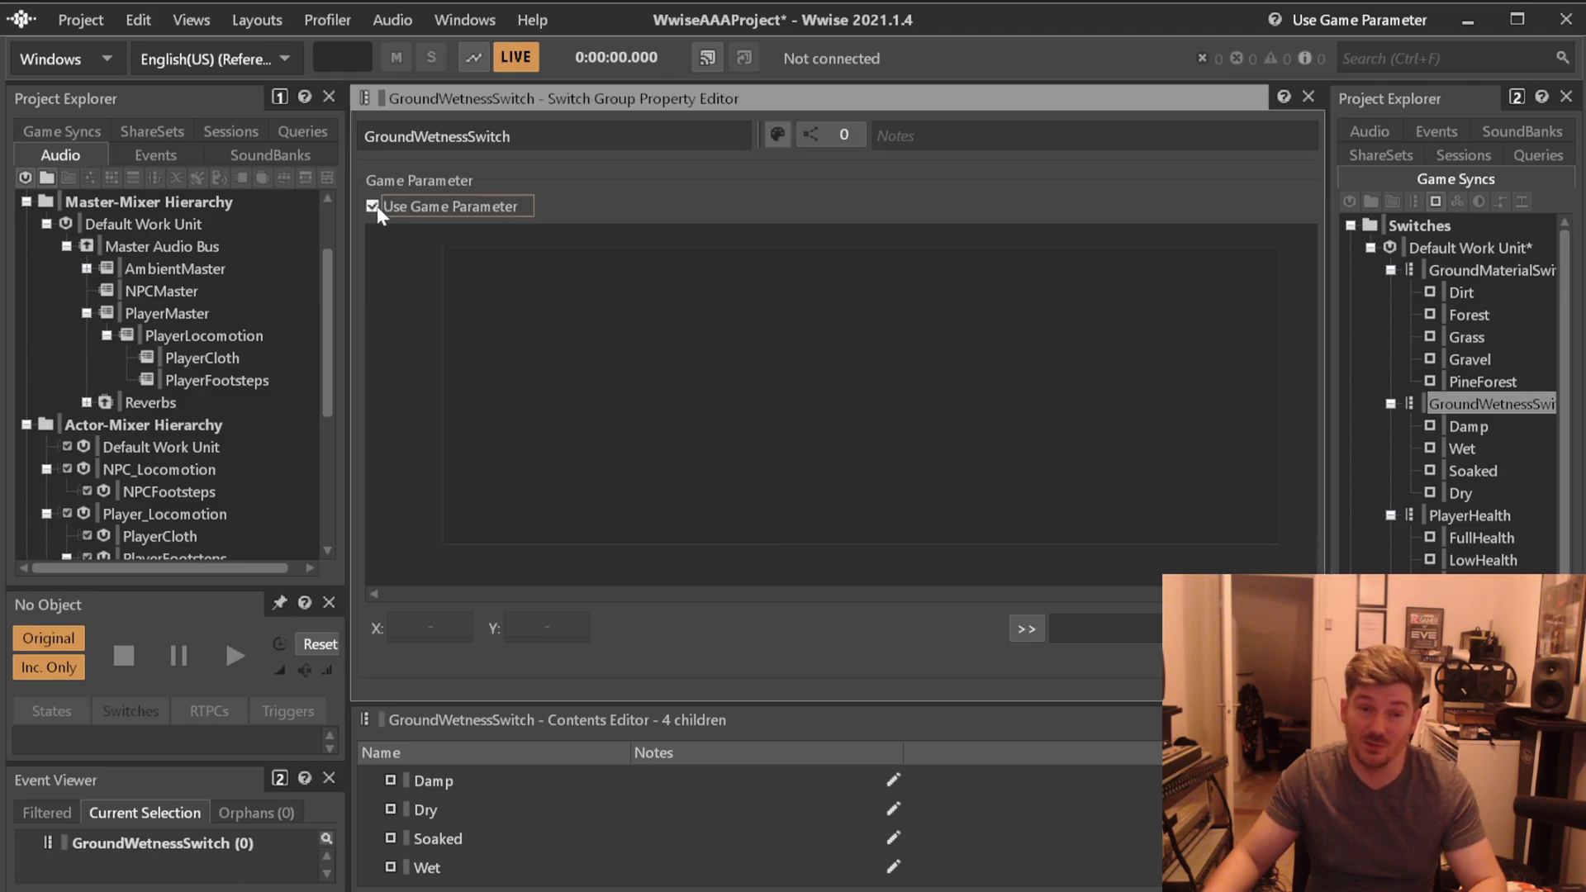
click(1026, 630)
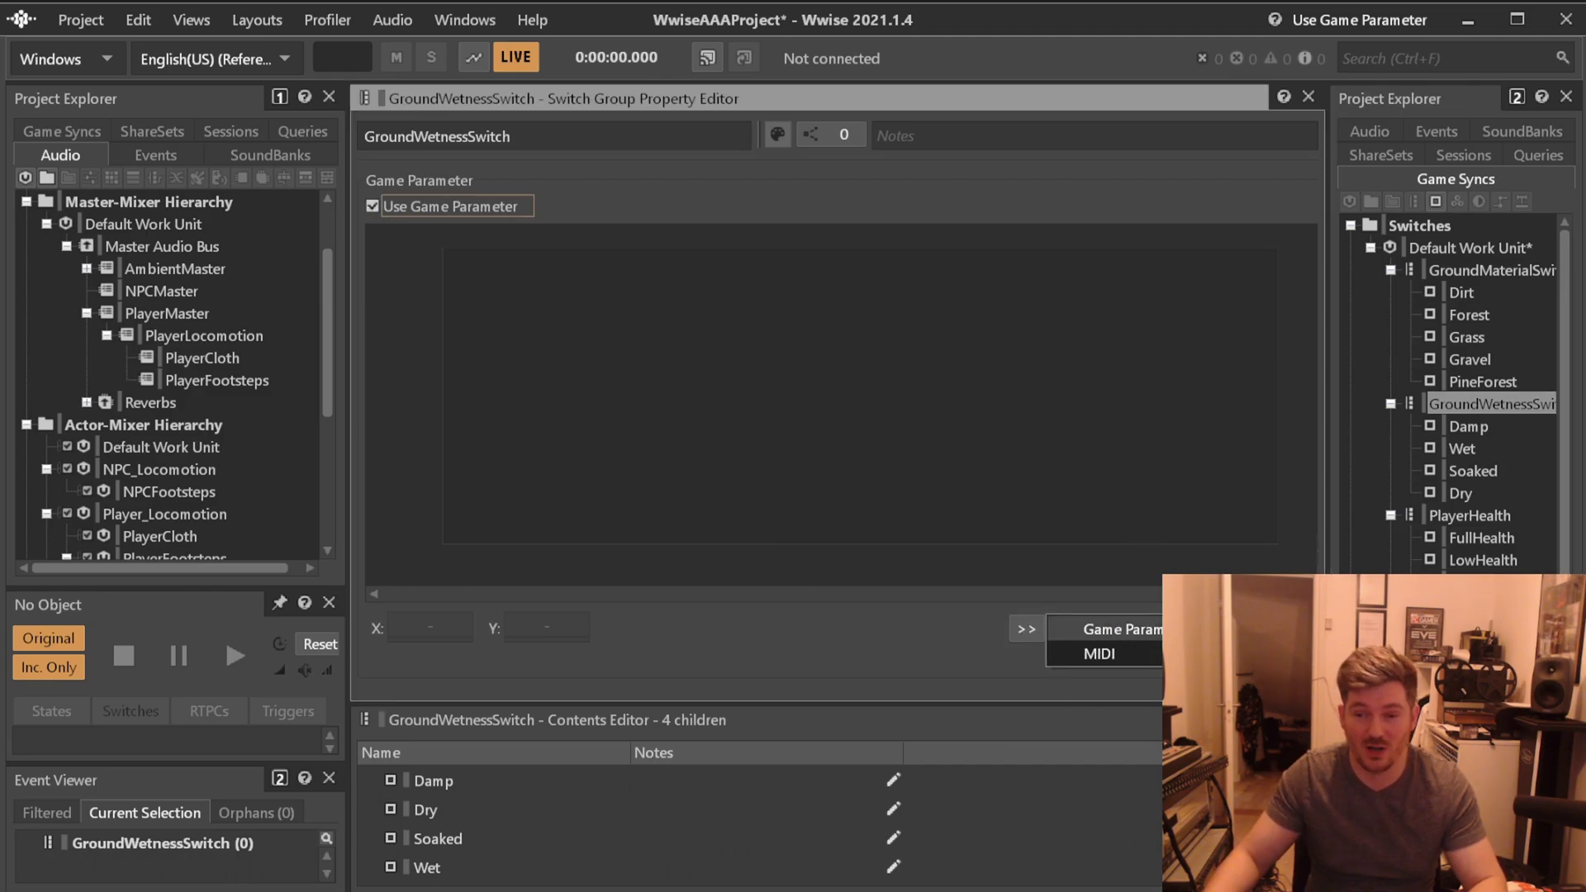
click(1222, 629)
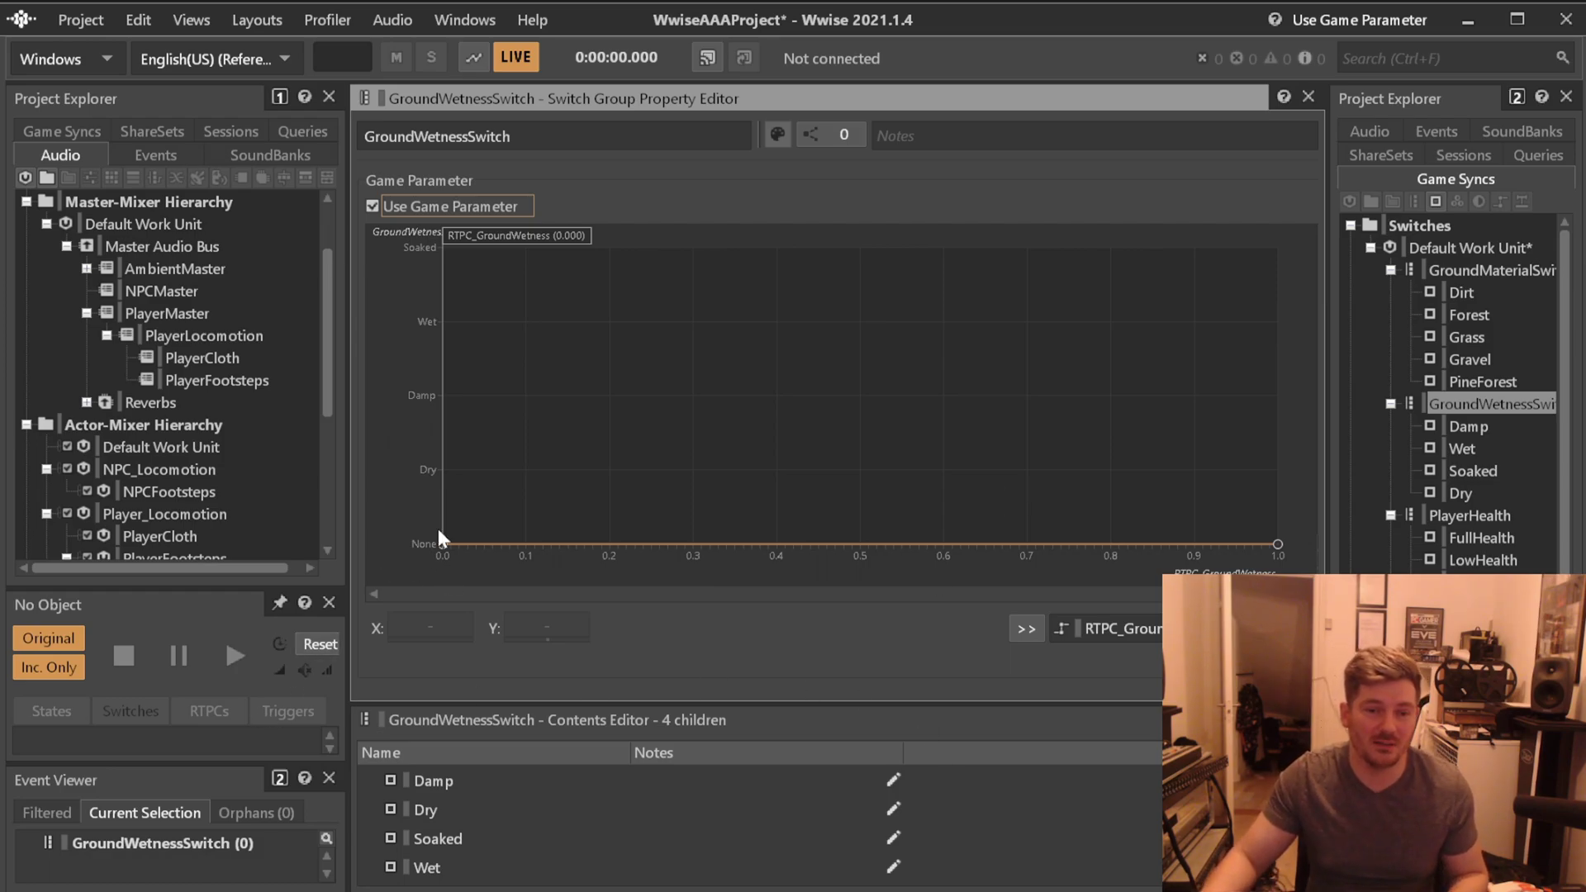
Try a rough Dry/Wet/Soaked layout on the wetness curve, then undo it to start over.
drag(444, 543, 455, 385)
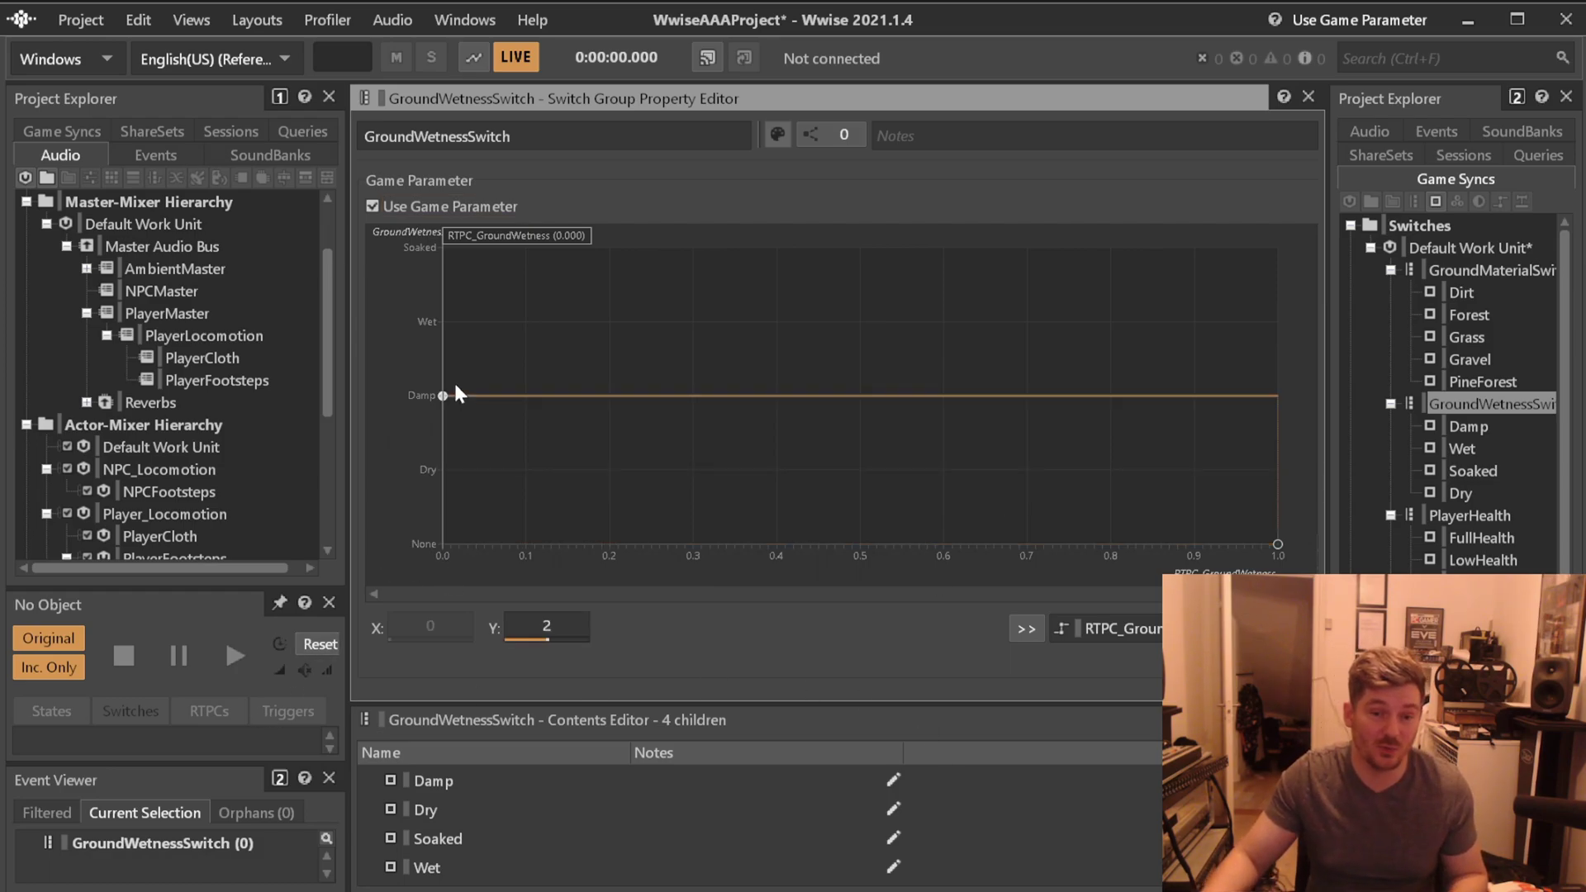
double_click(665, 395)
drag(665, 395, 710, 479)
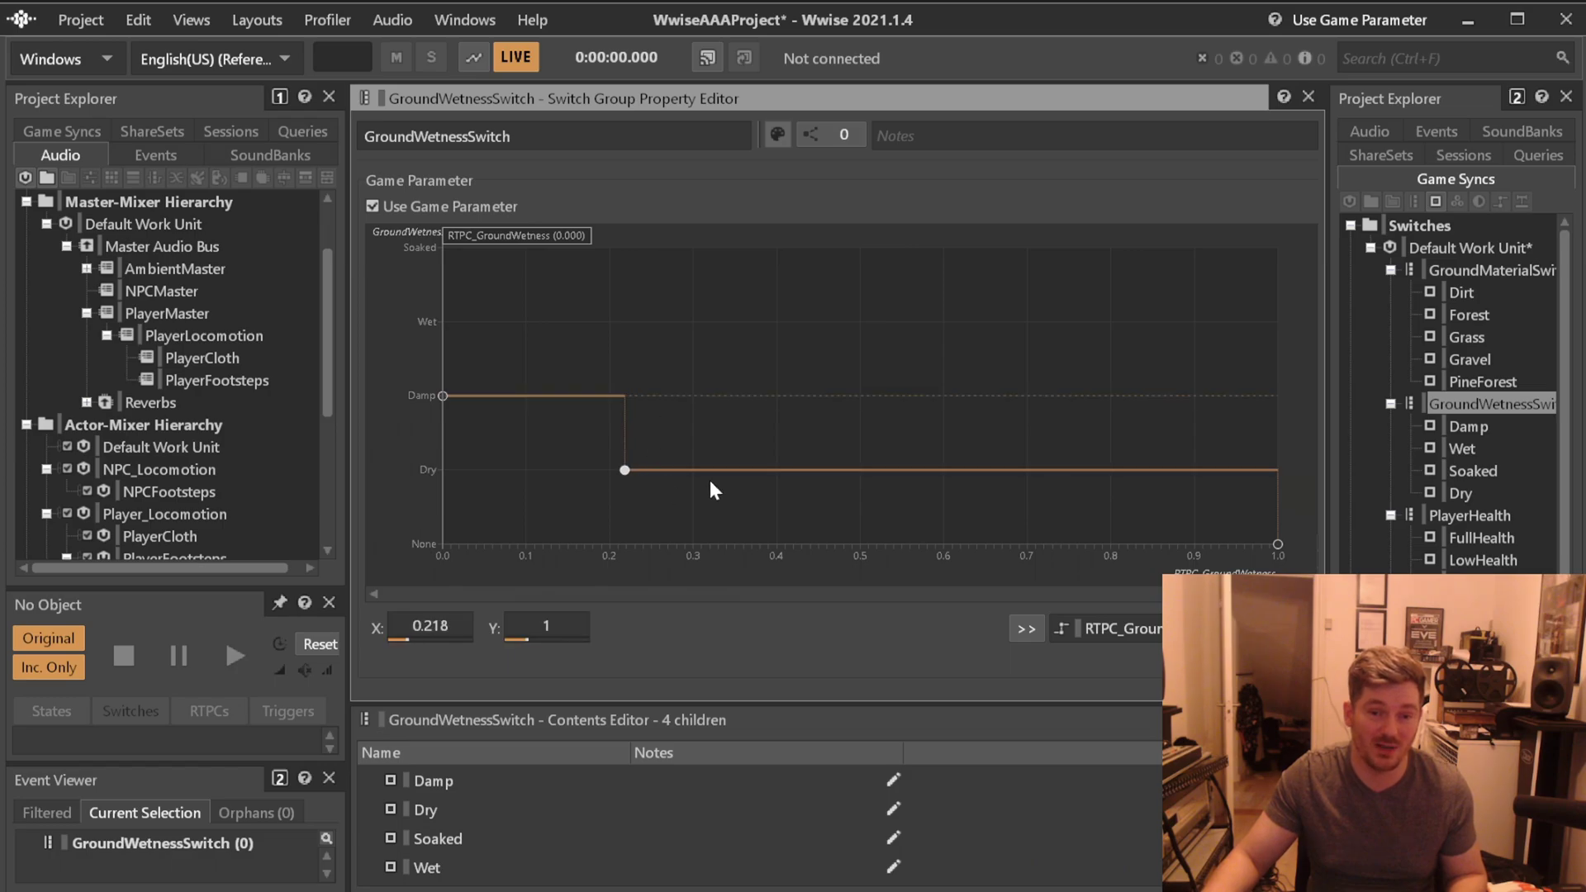
double_click(814, 469)
drag(814, 469, 831, 322)
double_click(1037, 325)
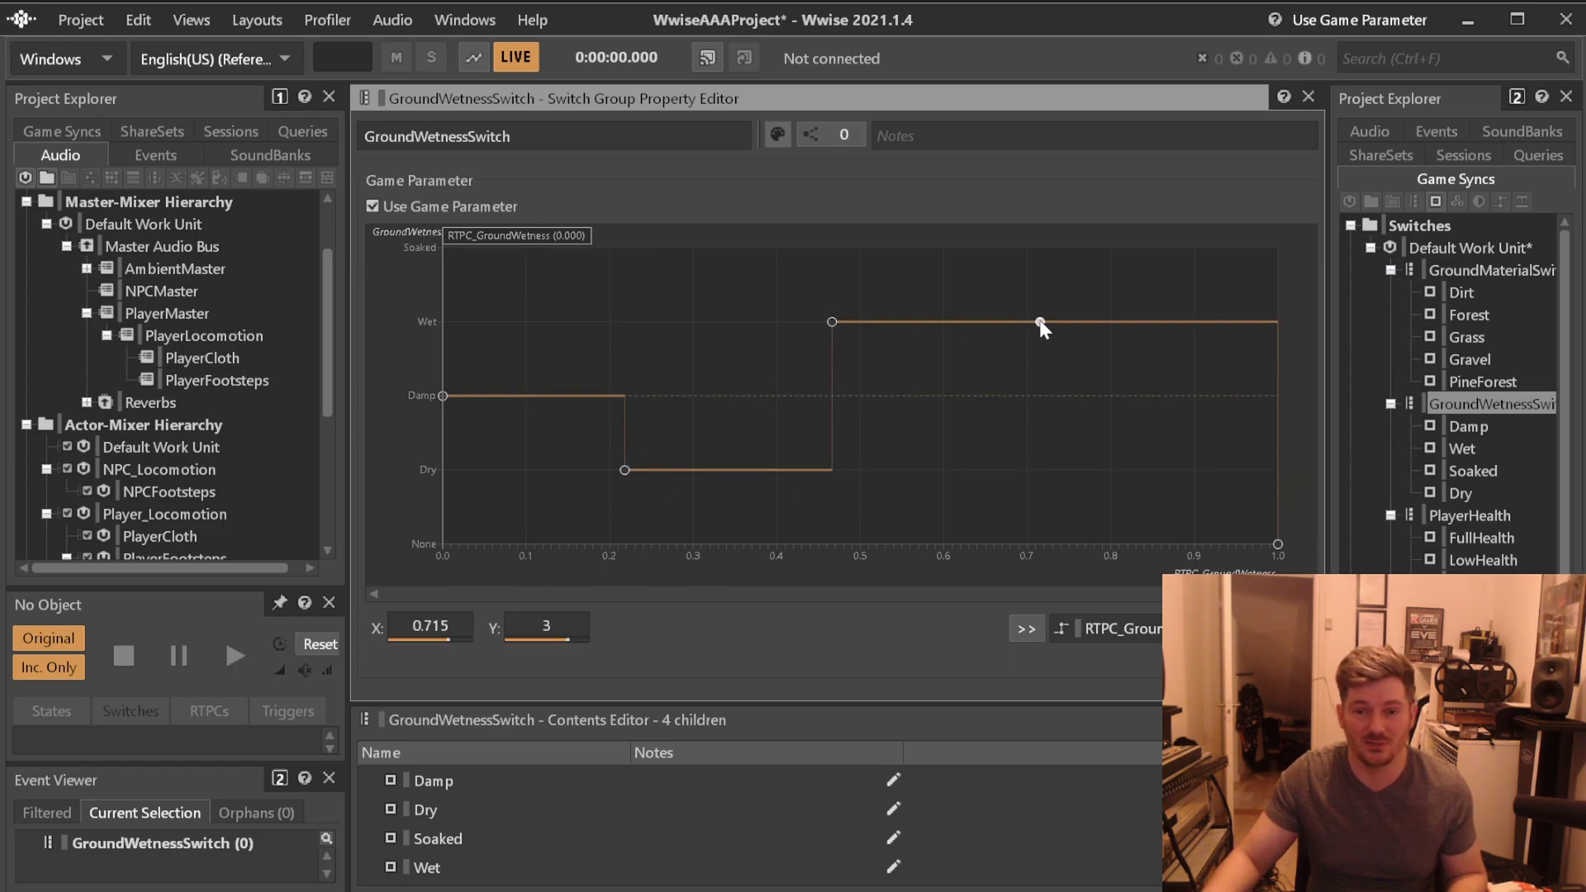
drag(1040, 323, 1205, 544)
double_click(1140, 247)
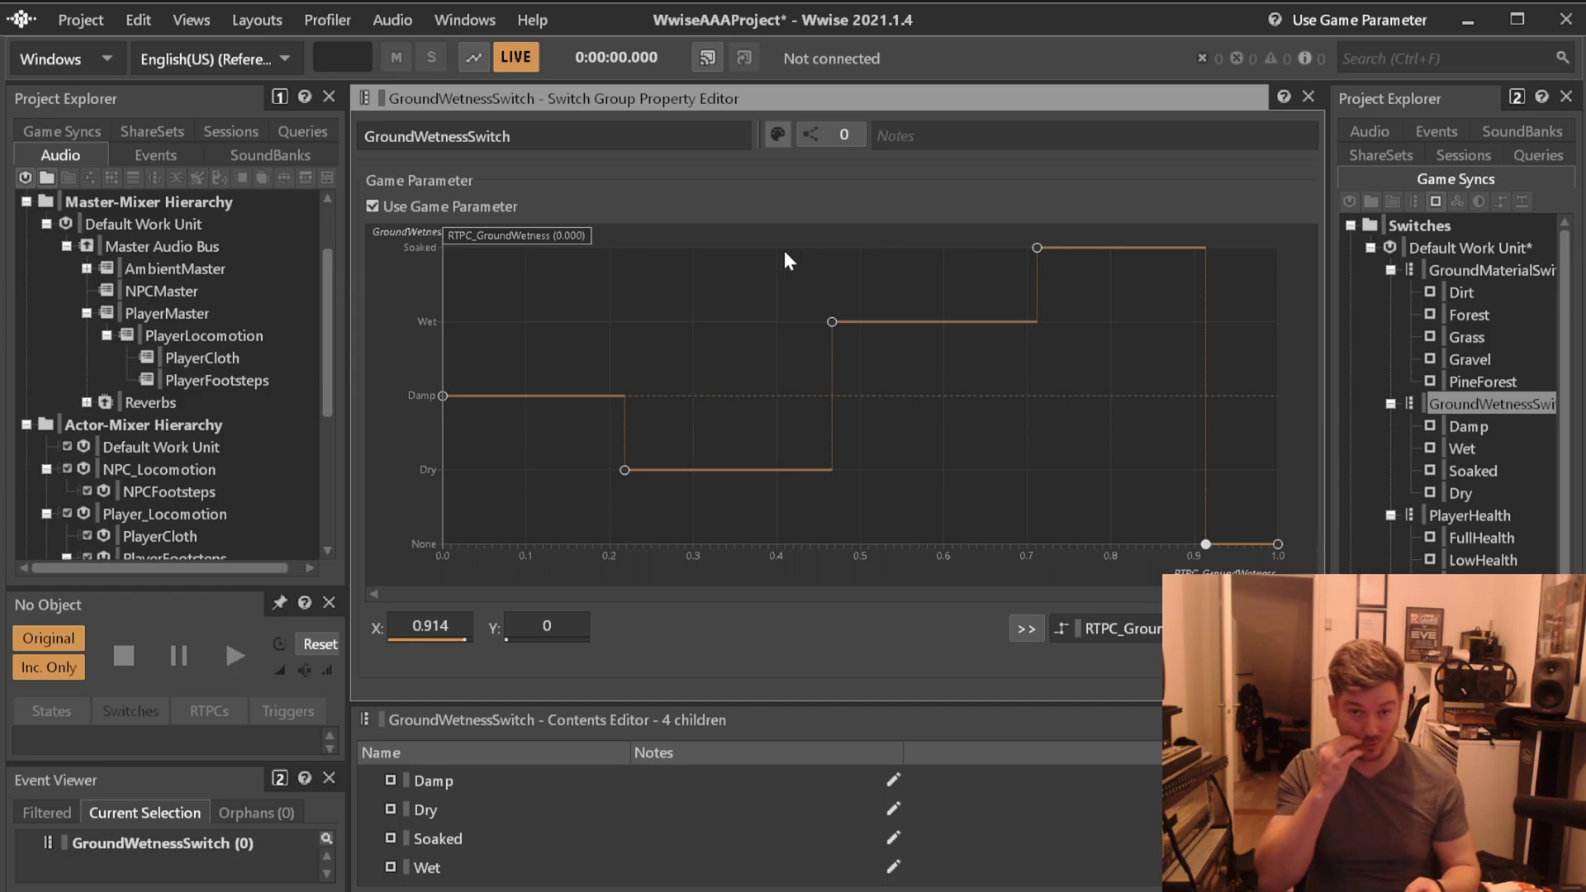
click(1020, 475)
key(ctrl+z)
key(ctrl+z)
key(ctrl+z)
key(ctrl+z)
key(ctrl+z)
key(ctrl+z)
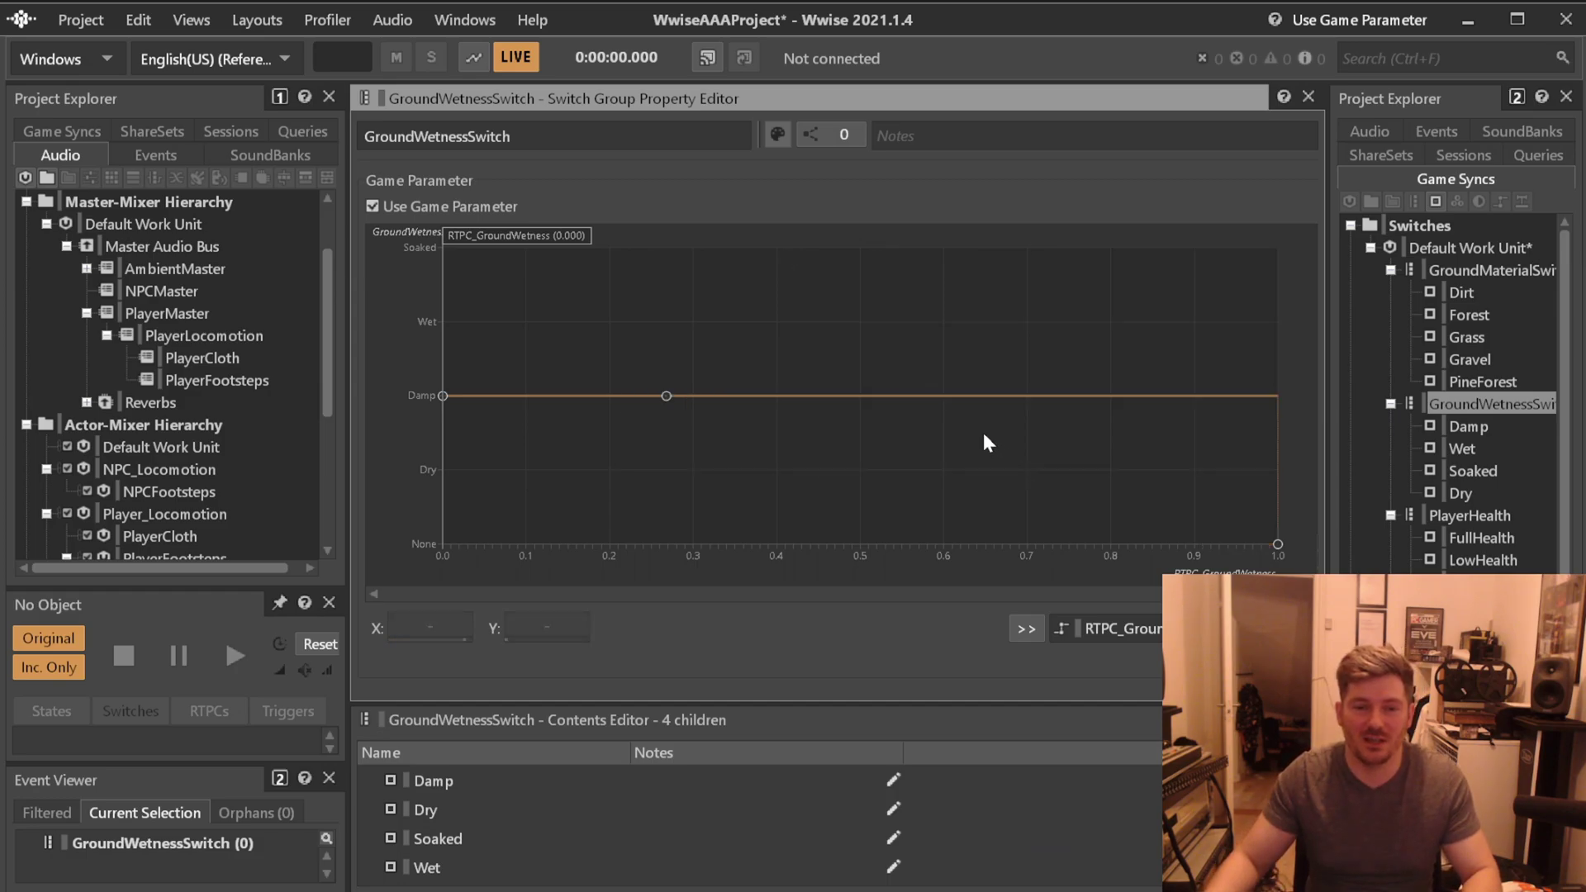
key(ctrl+y)
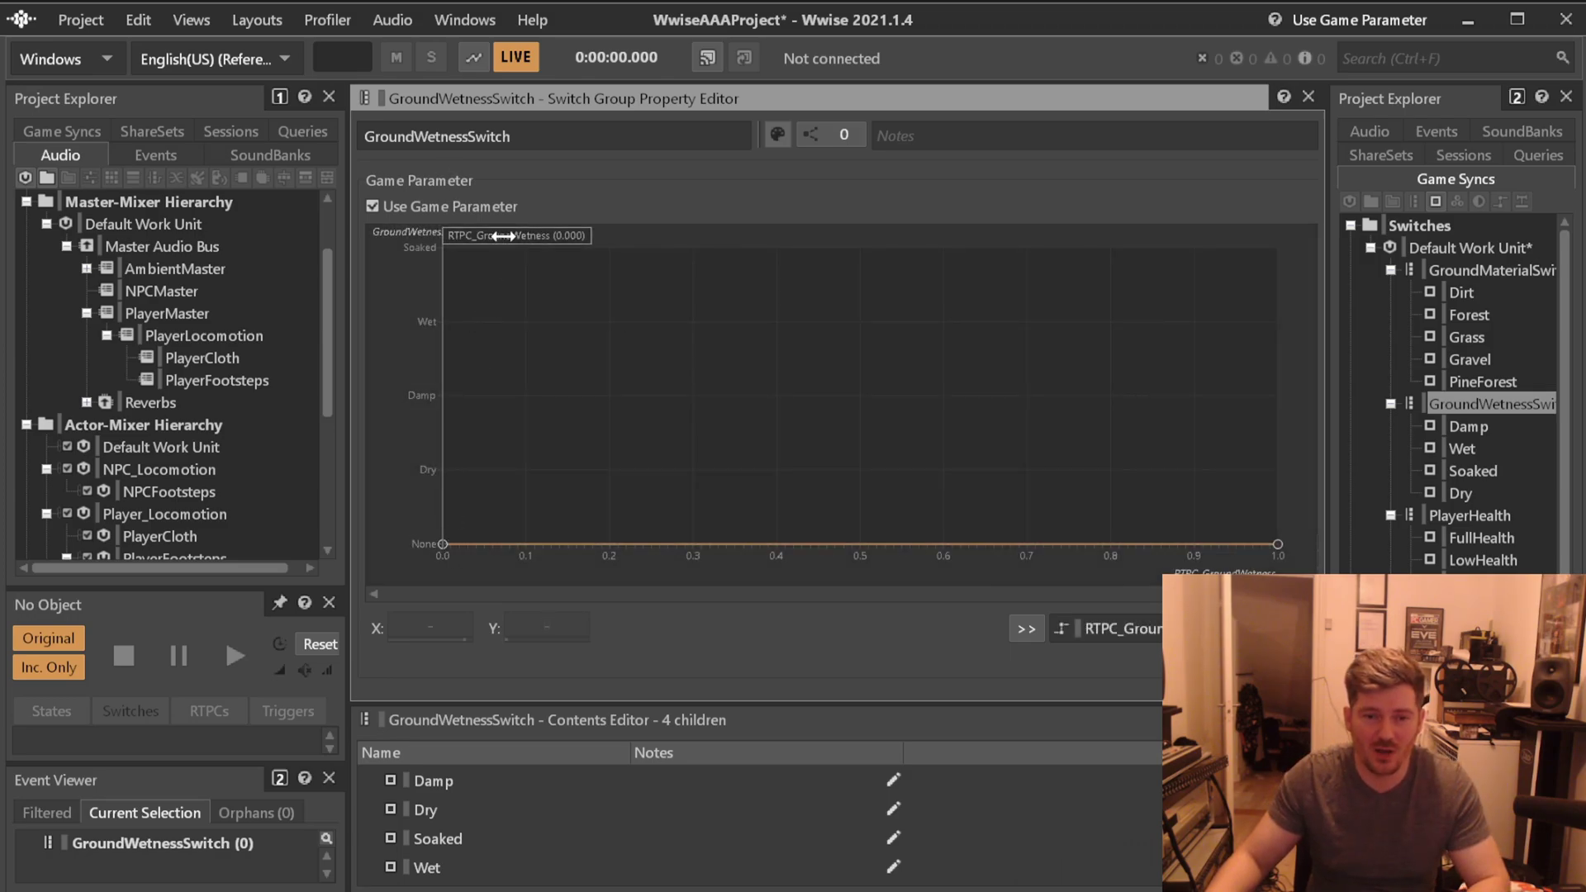
Make the curve start at Dry, with Damp beginning at exactly 0.1.
drag(499, 237, 572, 240)
drag(442, 545, 447, 459)
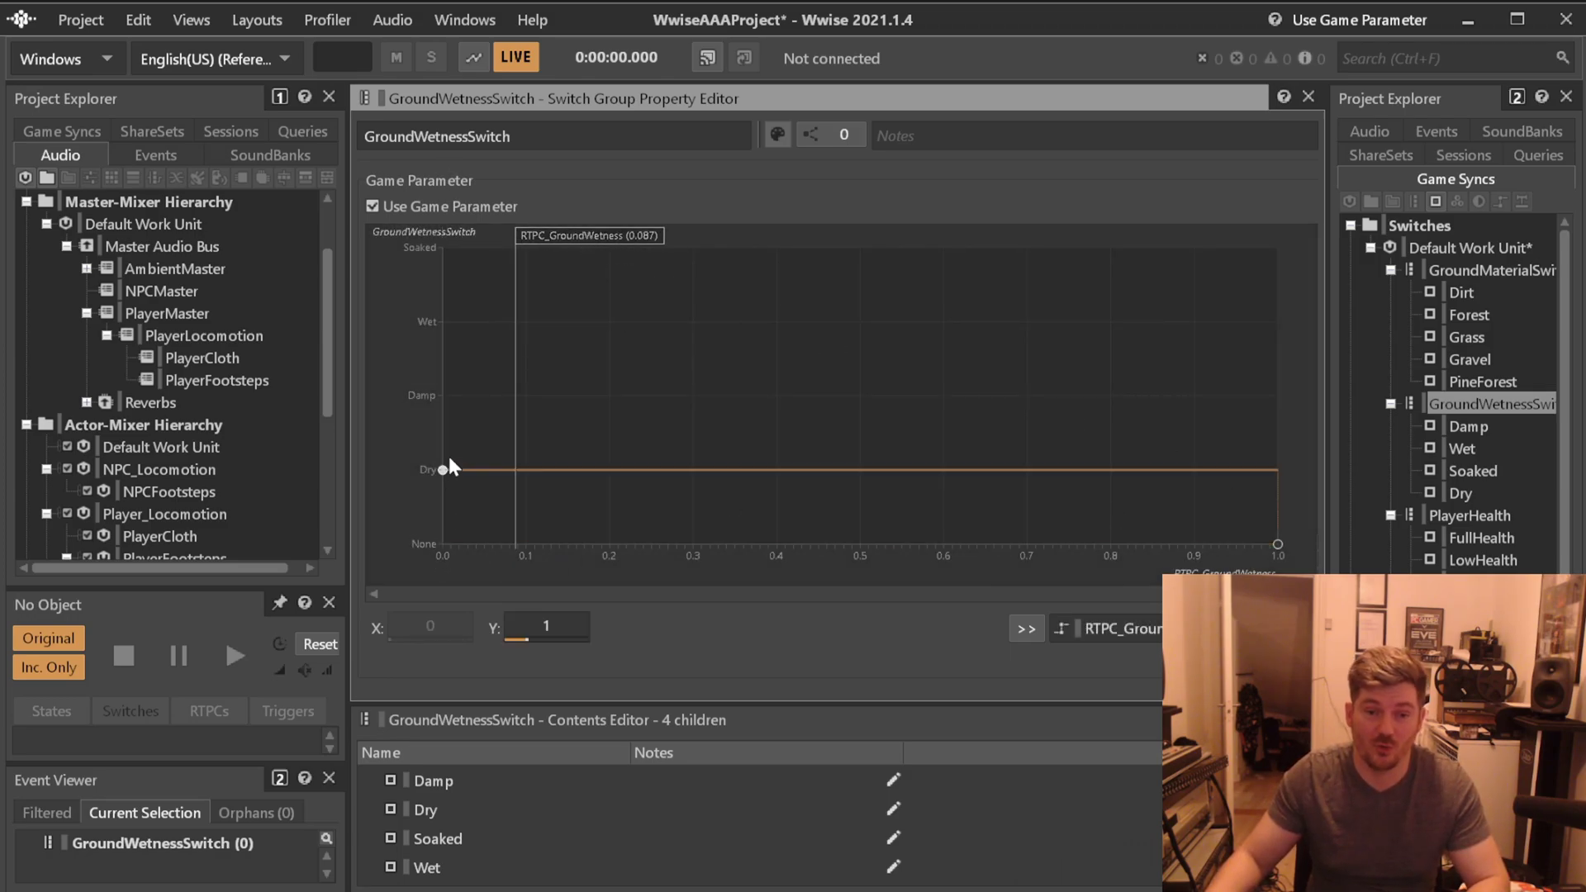
click(607, 468)
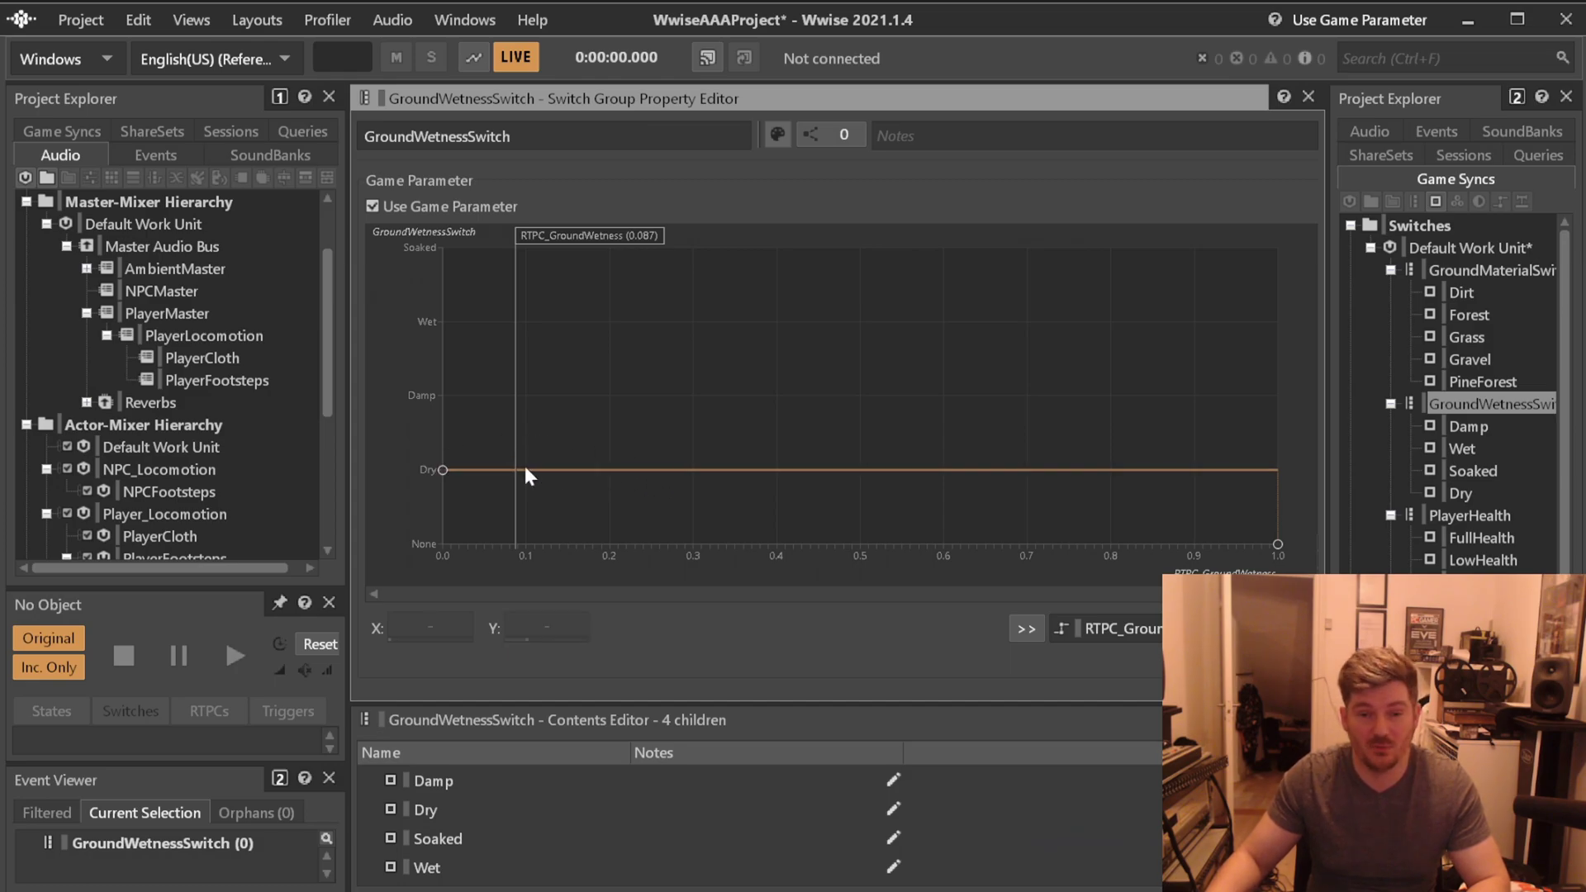
double_click(527, 472)
click(500, 612)
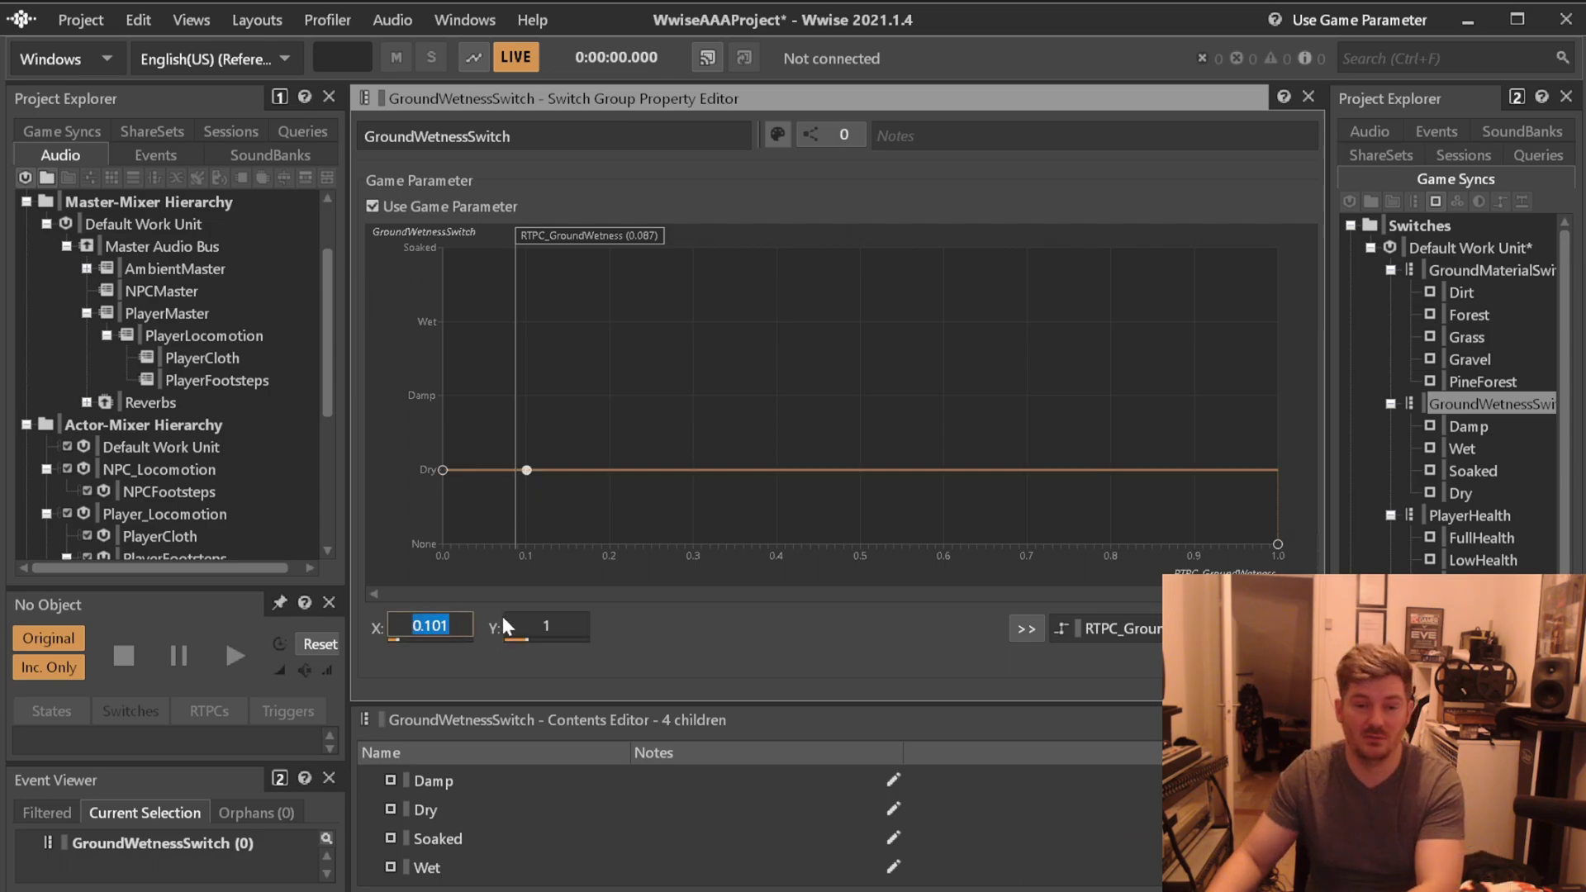
text(.1)
key(Return)
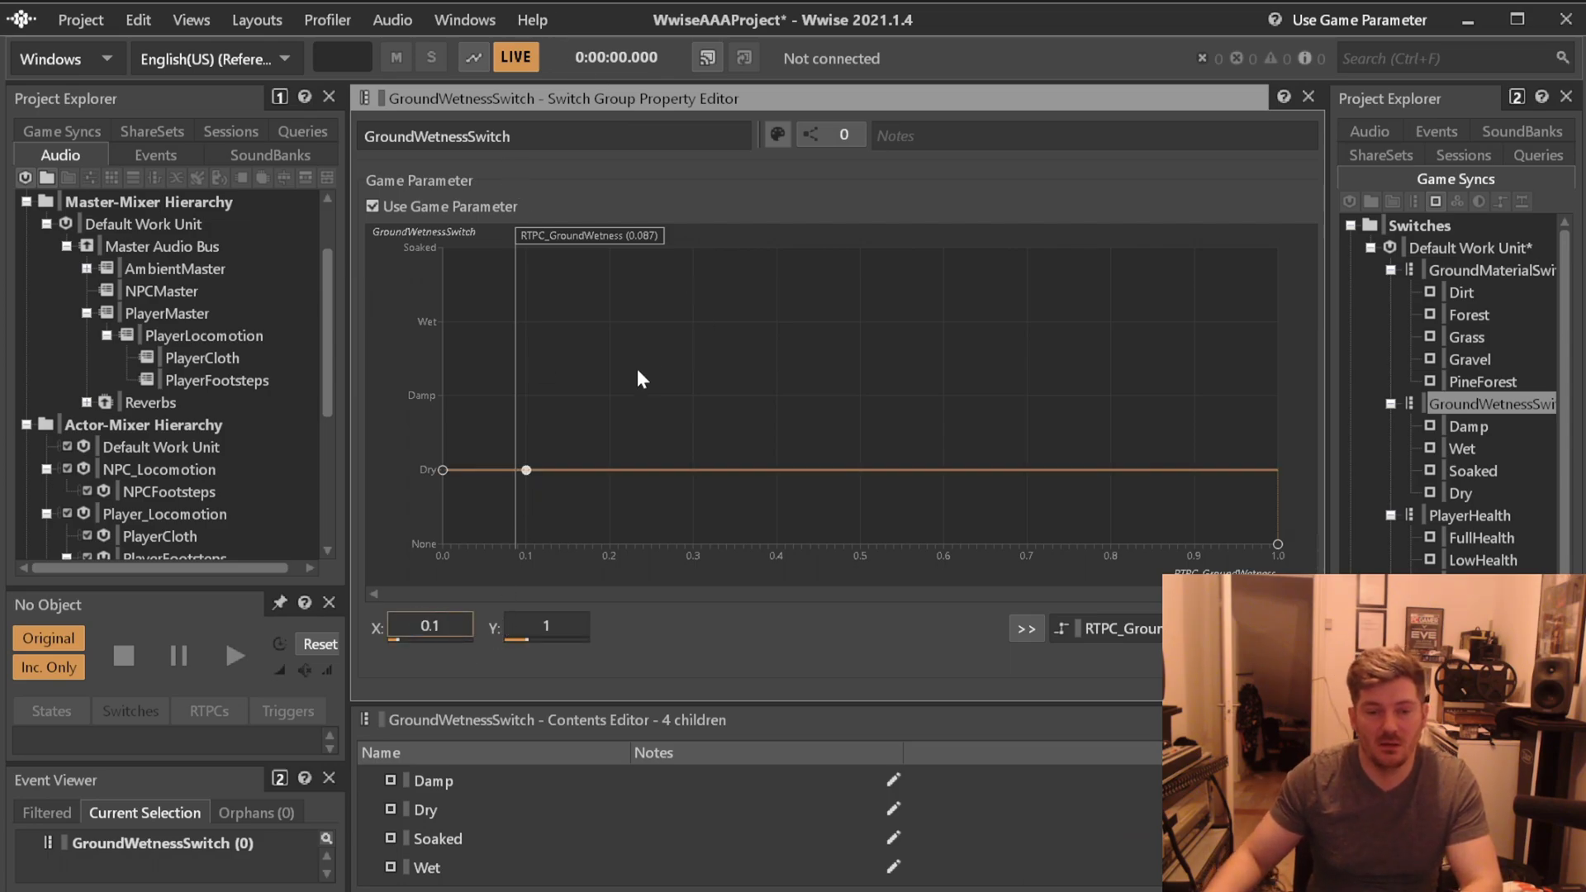
double_click(615, 469)
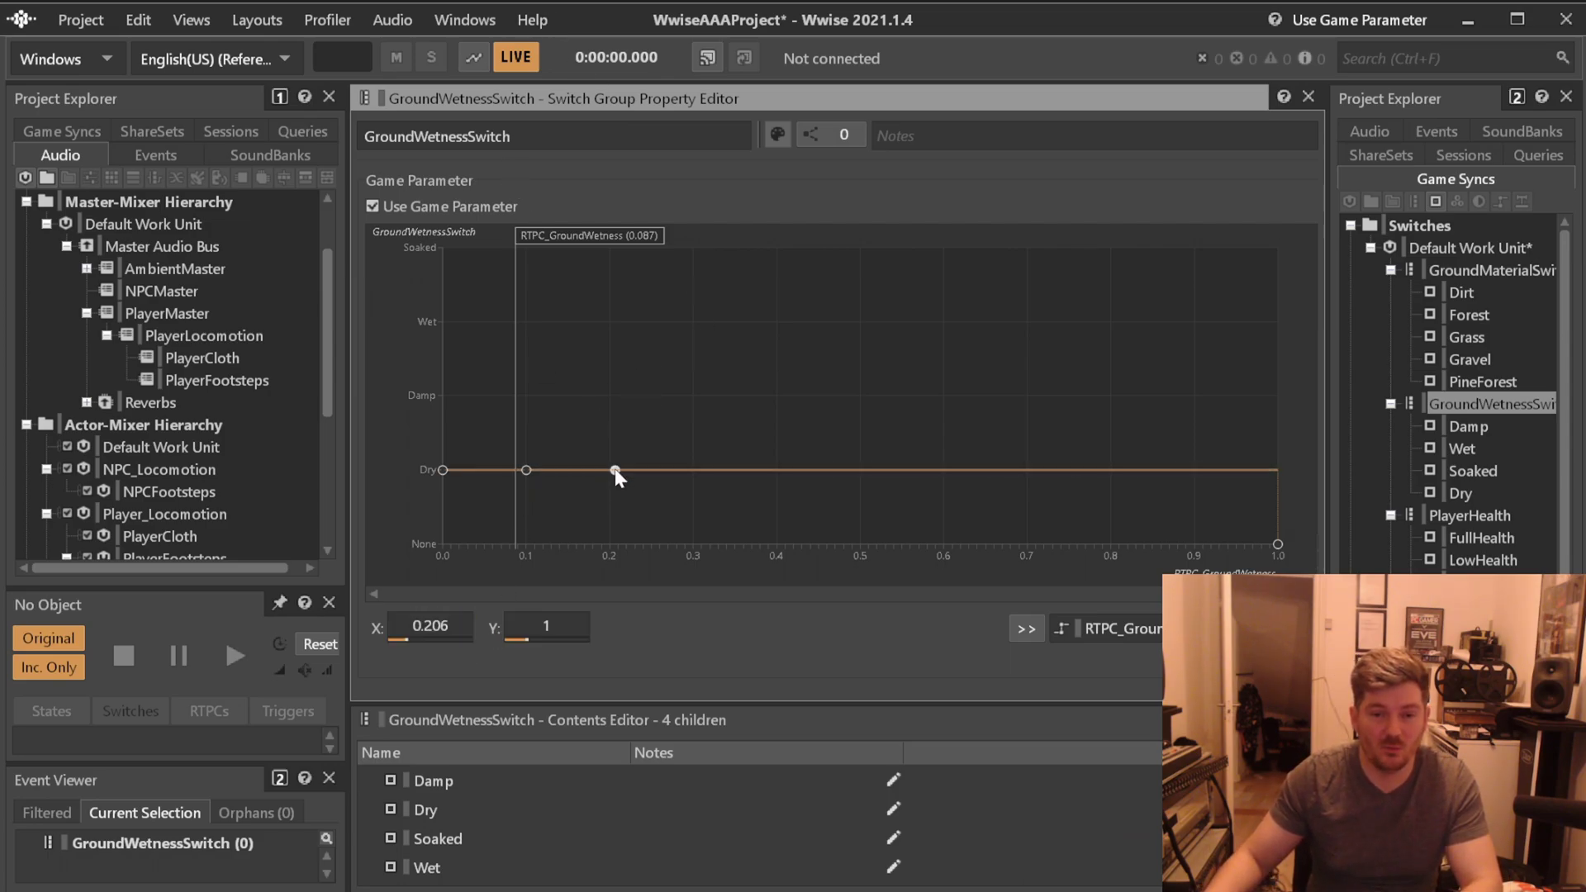
drag(615, 469, 526, 374)
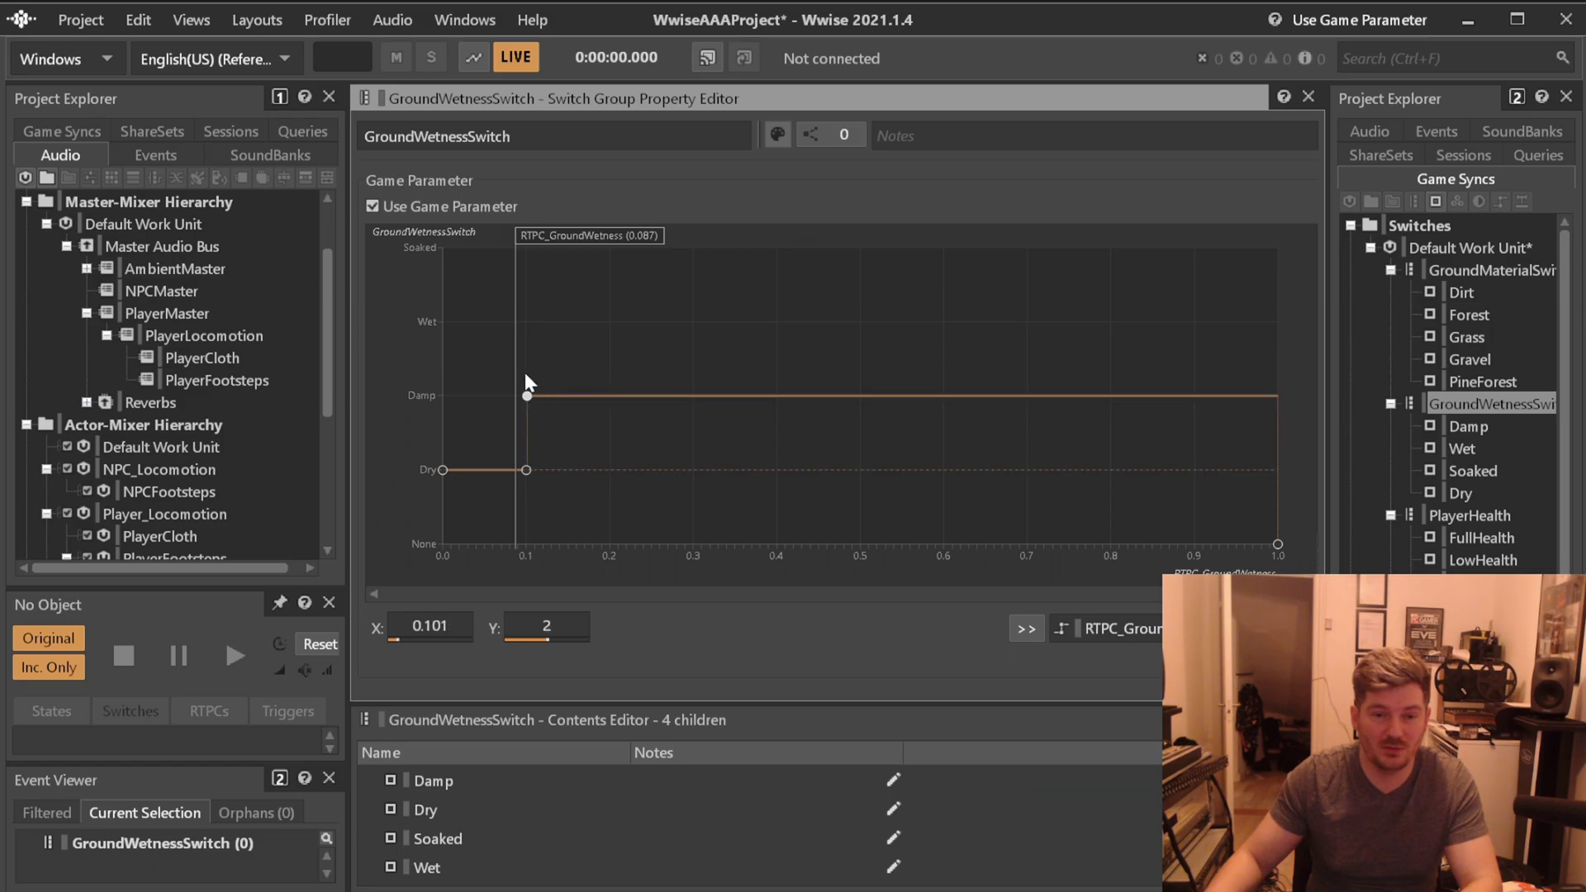
double_click(438, 626)
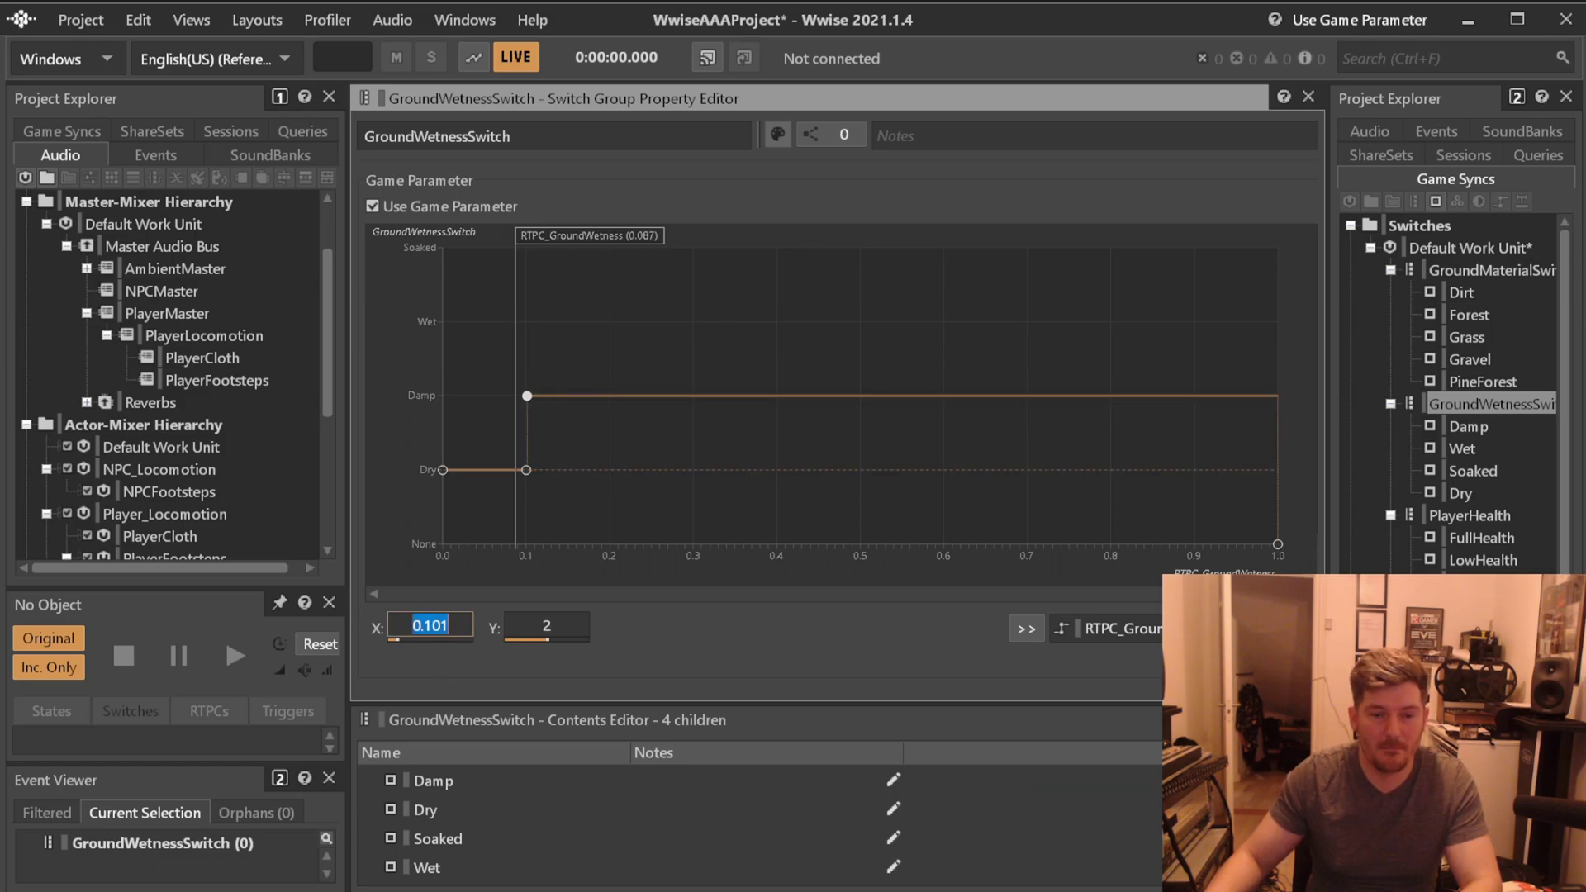
Add Wet from 0.4 and Soaked from 0.8 up to 1.0 on the curve.
double_click(776, 396)
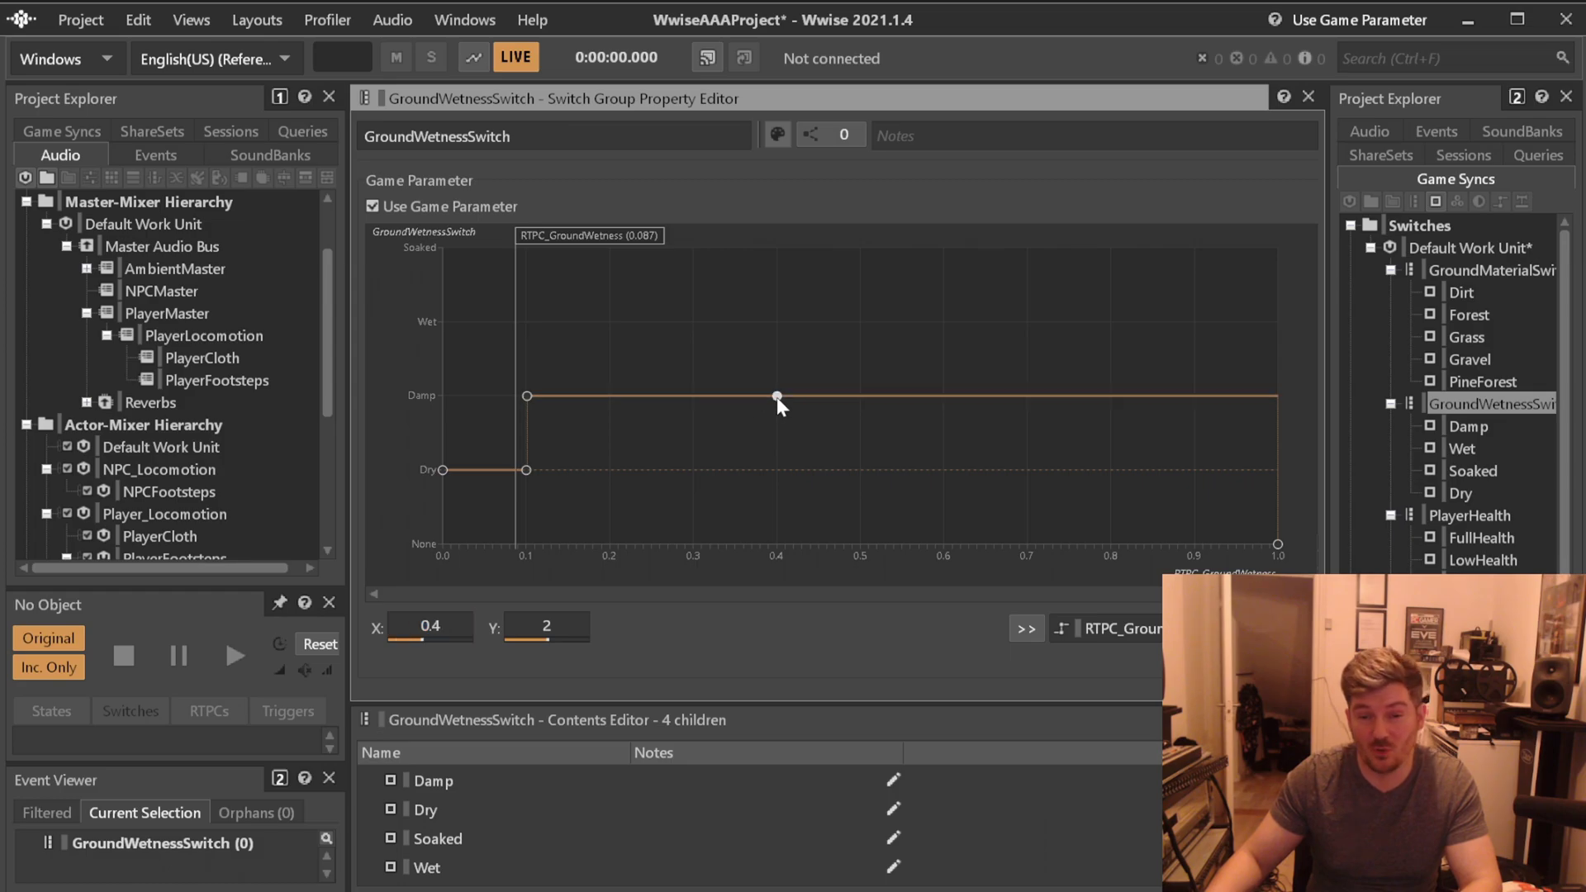
double_click(946, 395)
drag(944, 381, 775, 308)
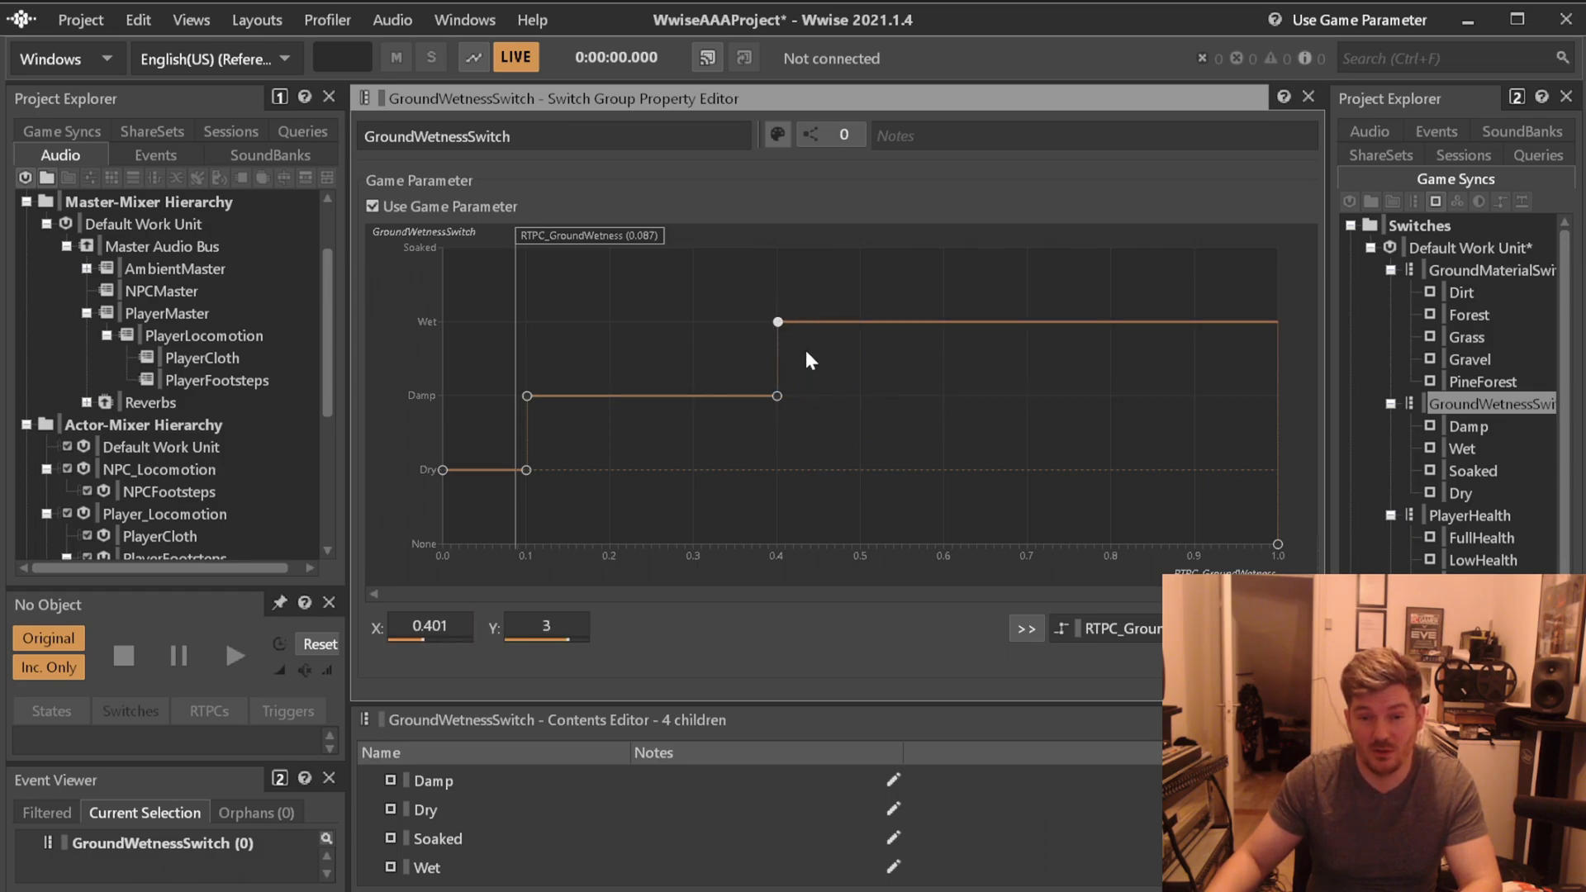
click(1111, 323)
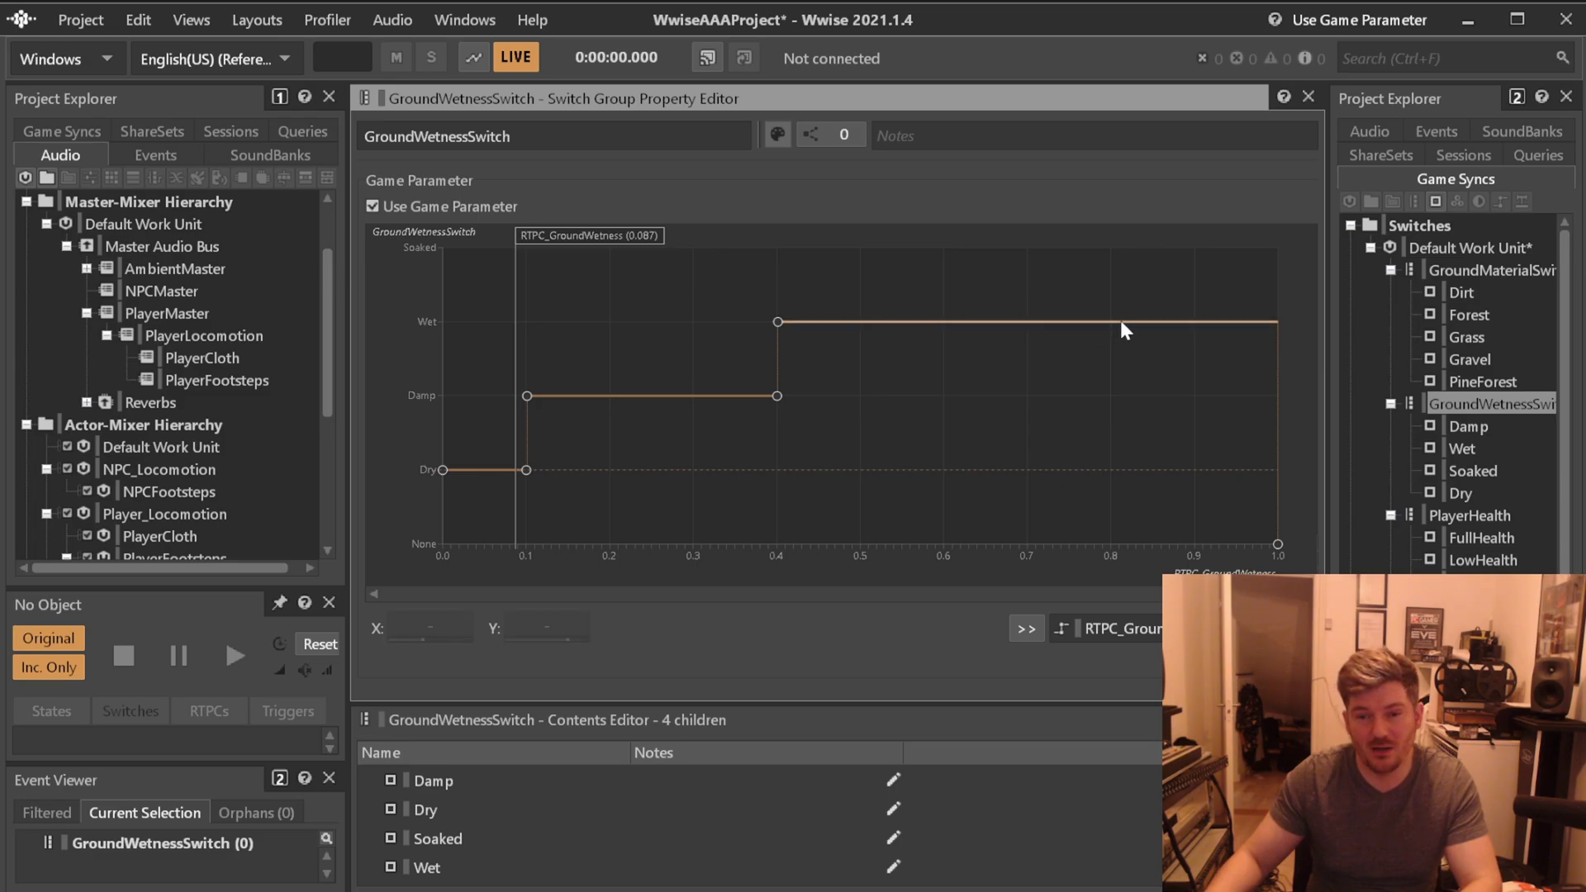
double_click(1110, 321)
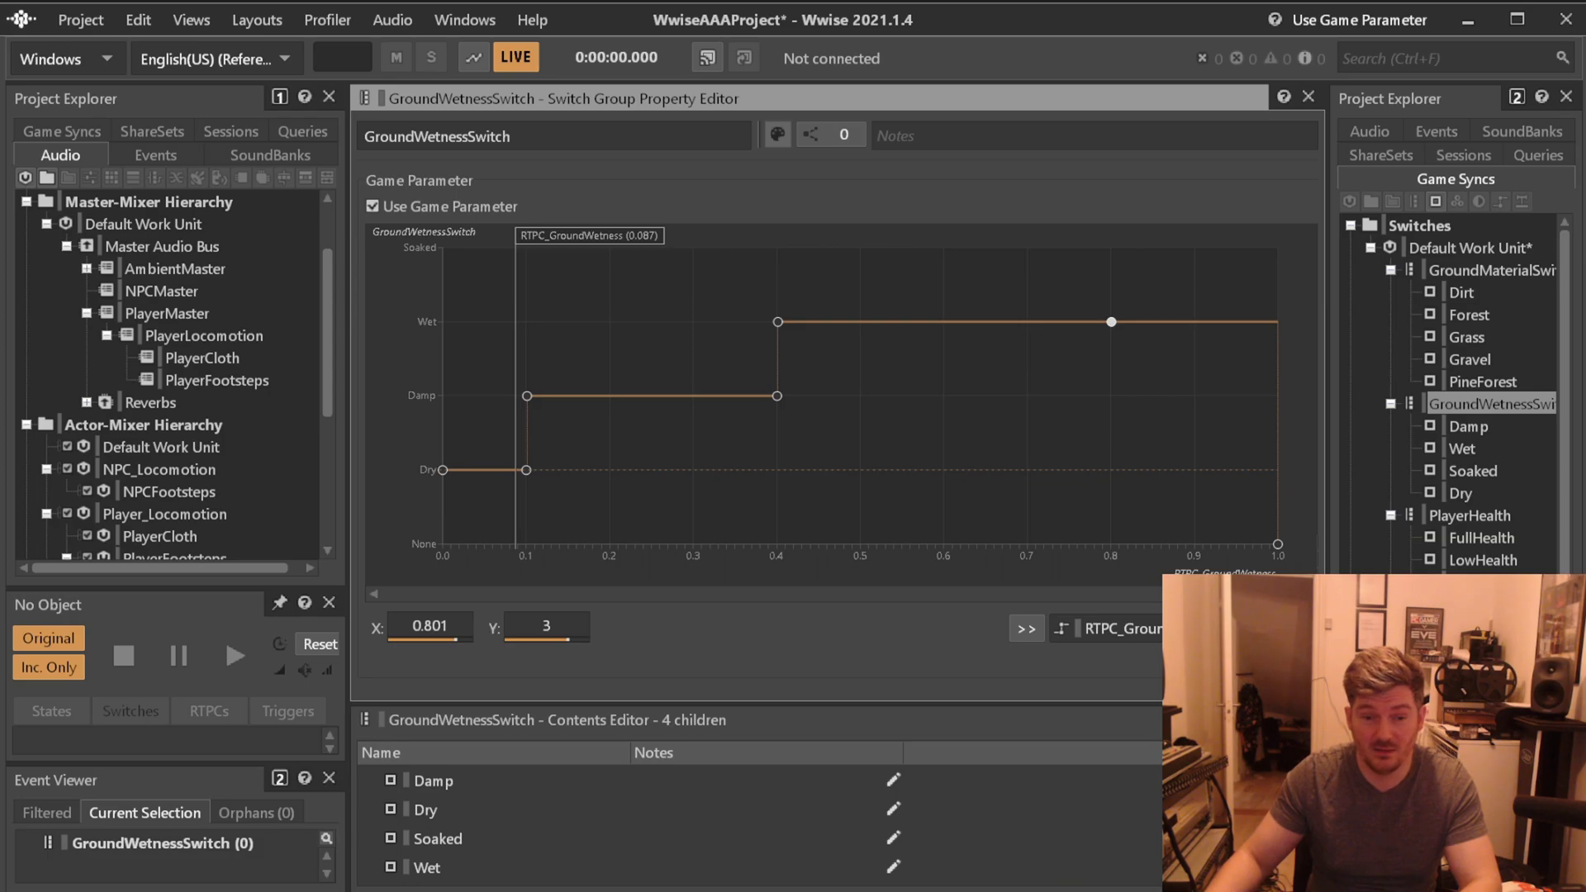
drag(1277, 545, 1278, 243)
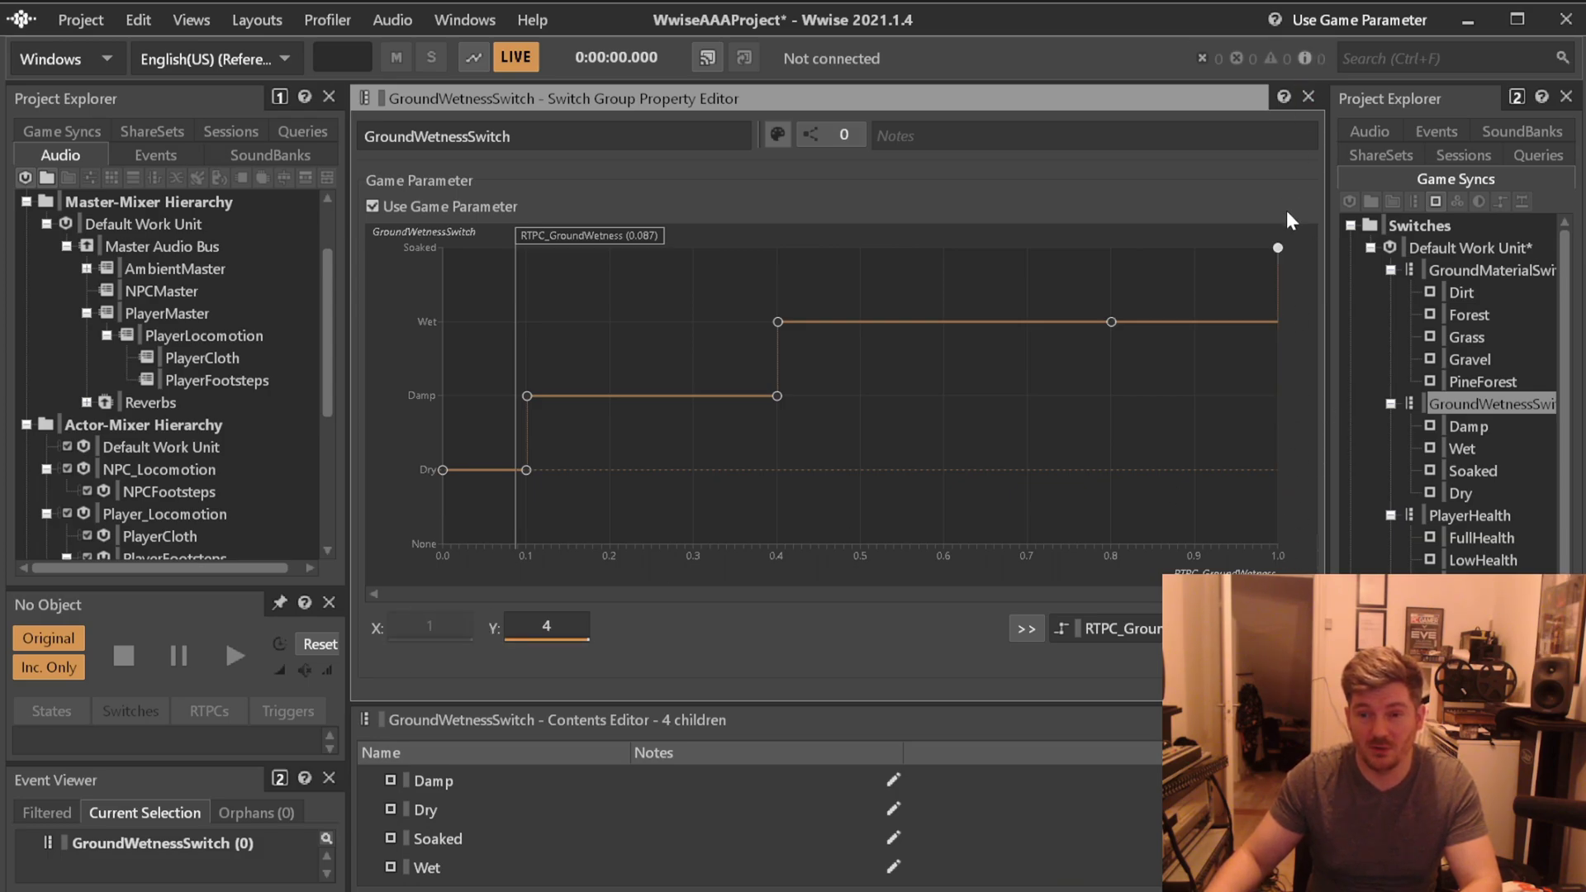
drag(1111, 321, 1113, 229)
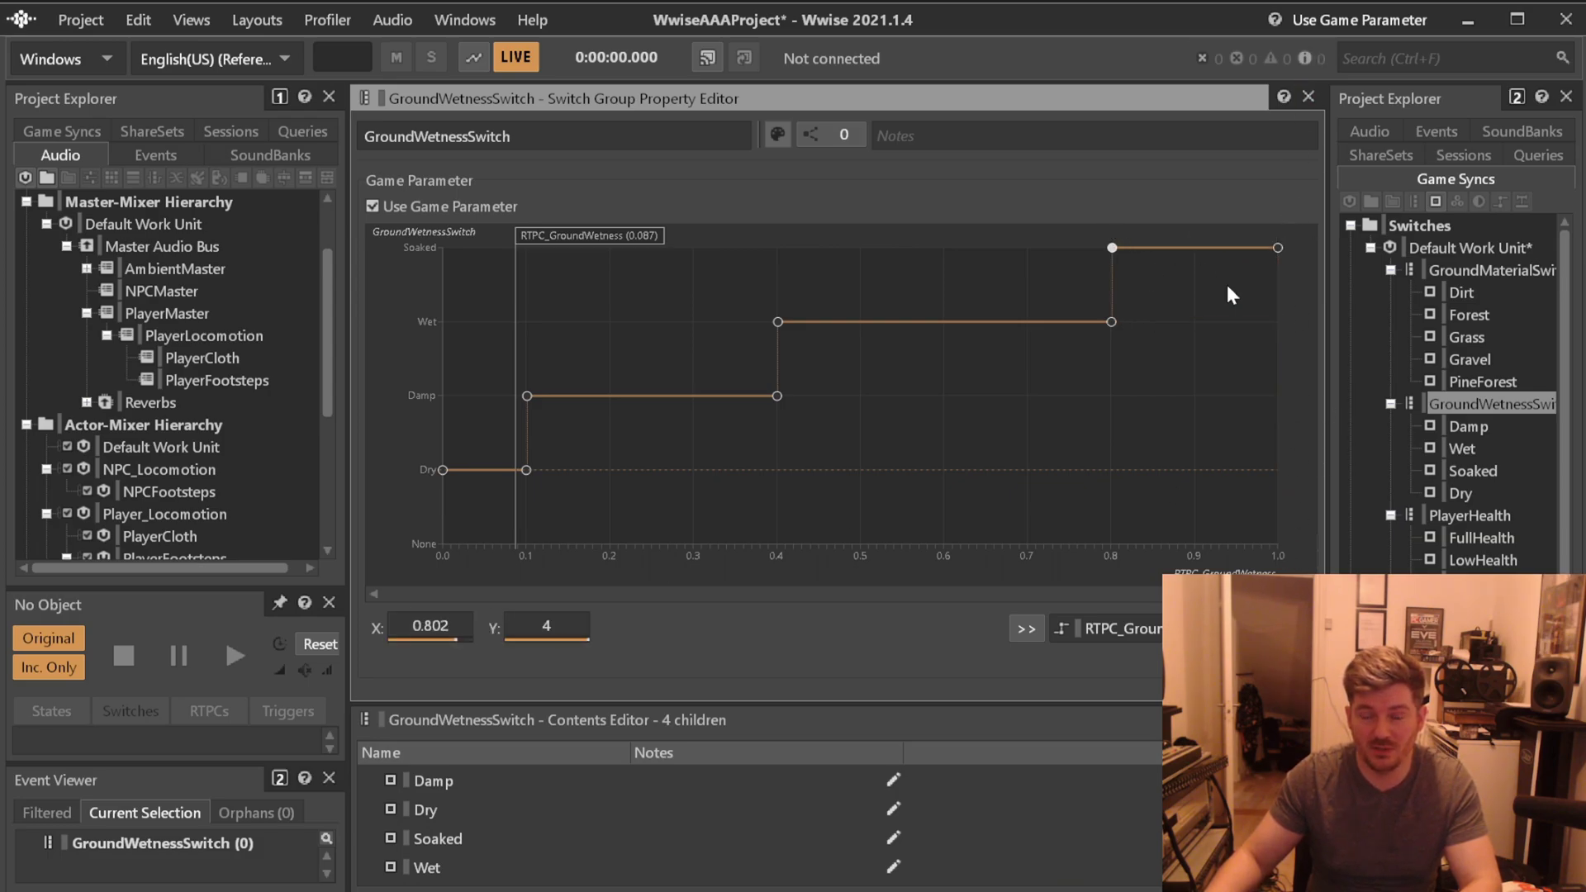
drag(1277, 248, 1379, 142)
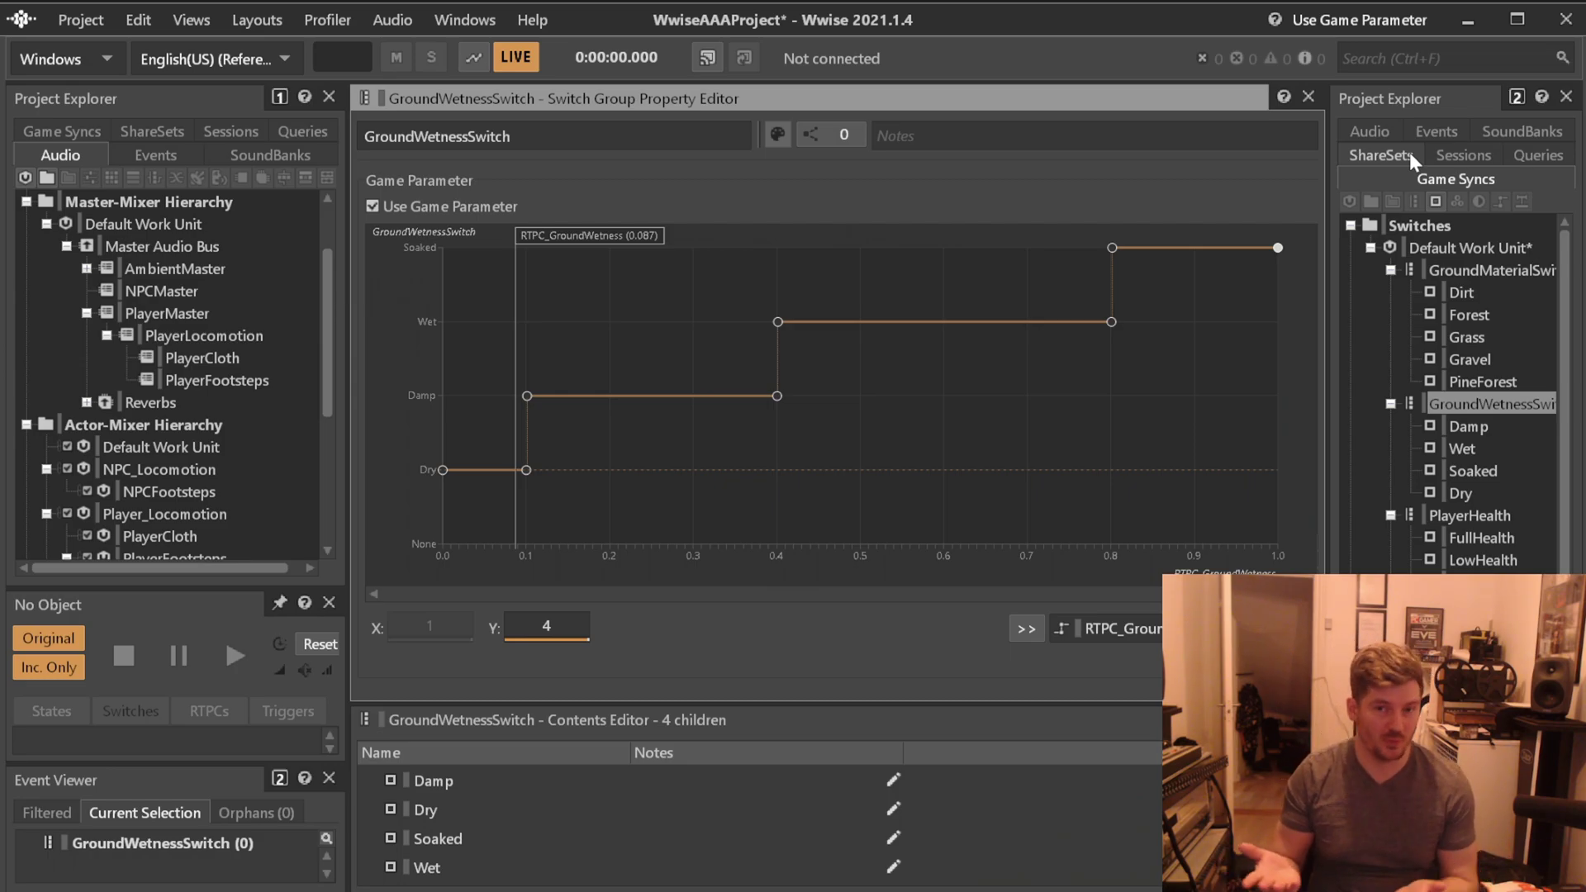
click(829, 494)
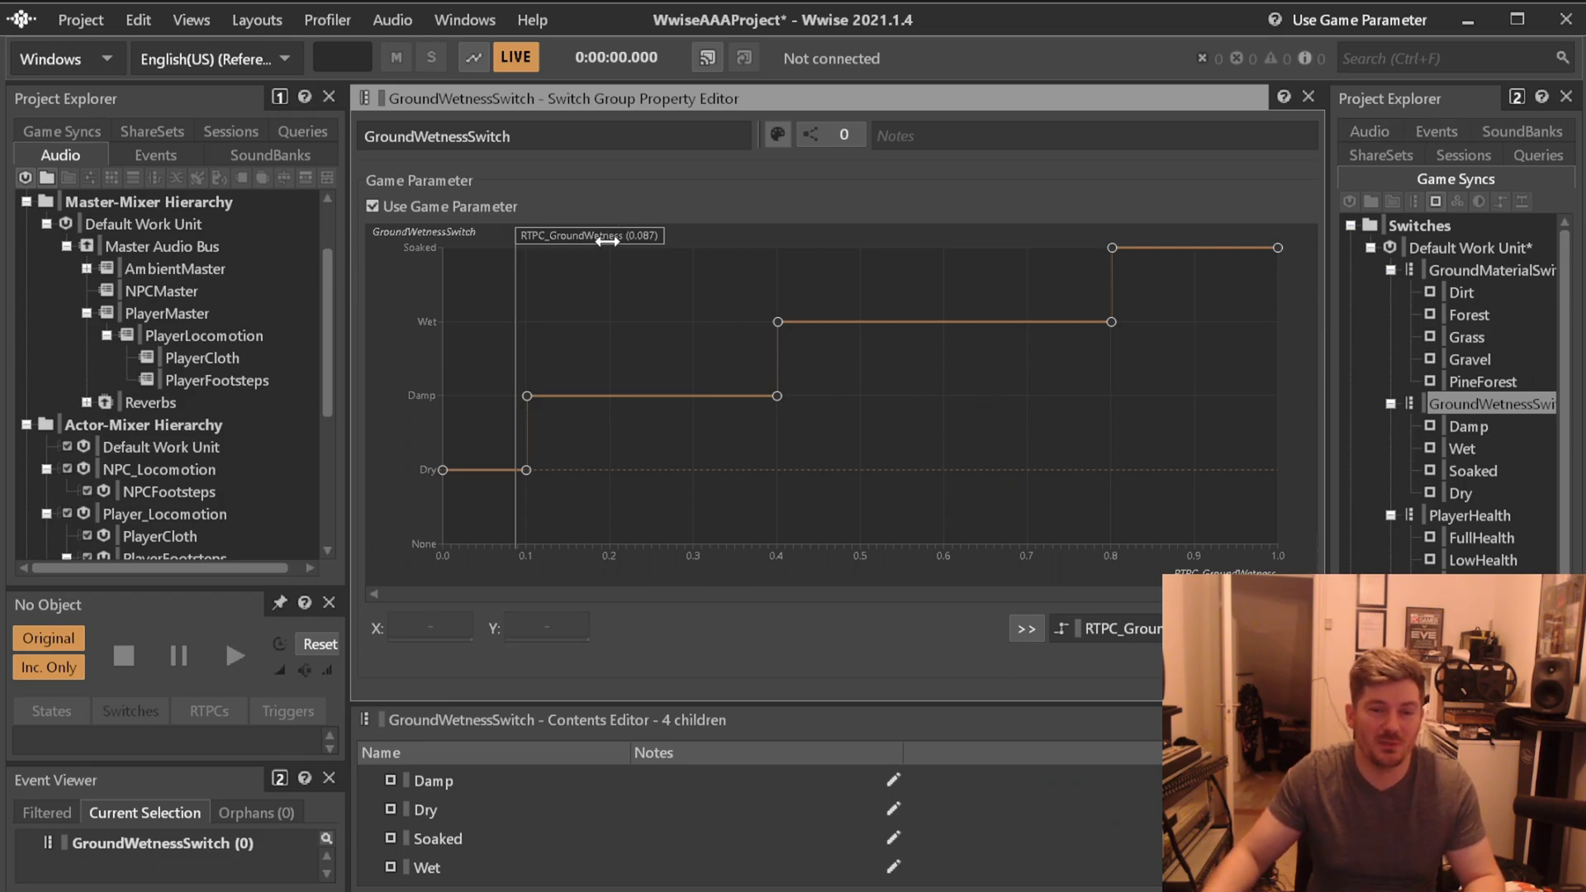
drag(606, 238, 576, 239)
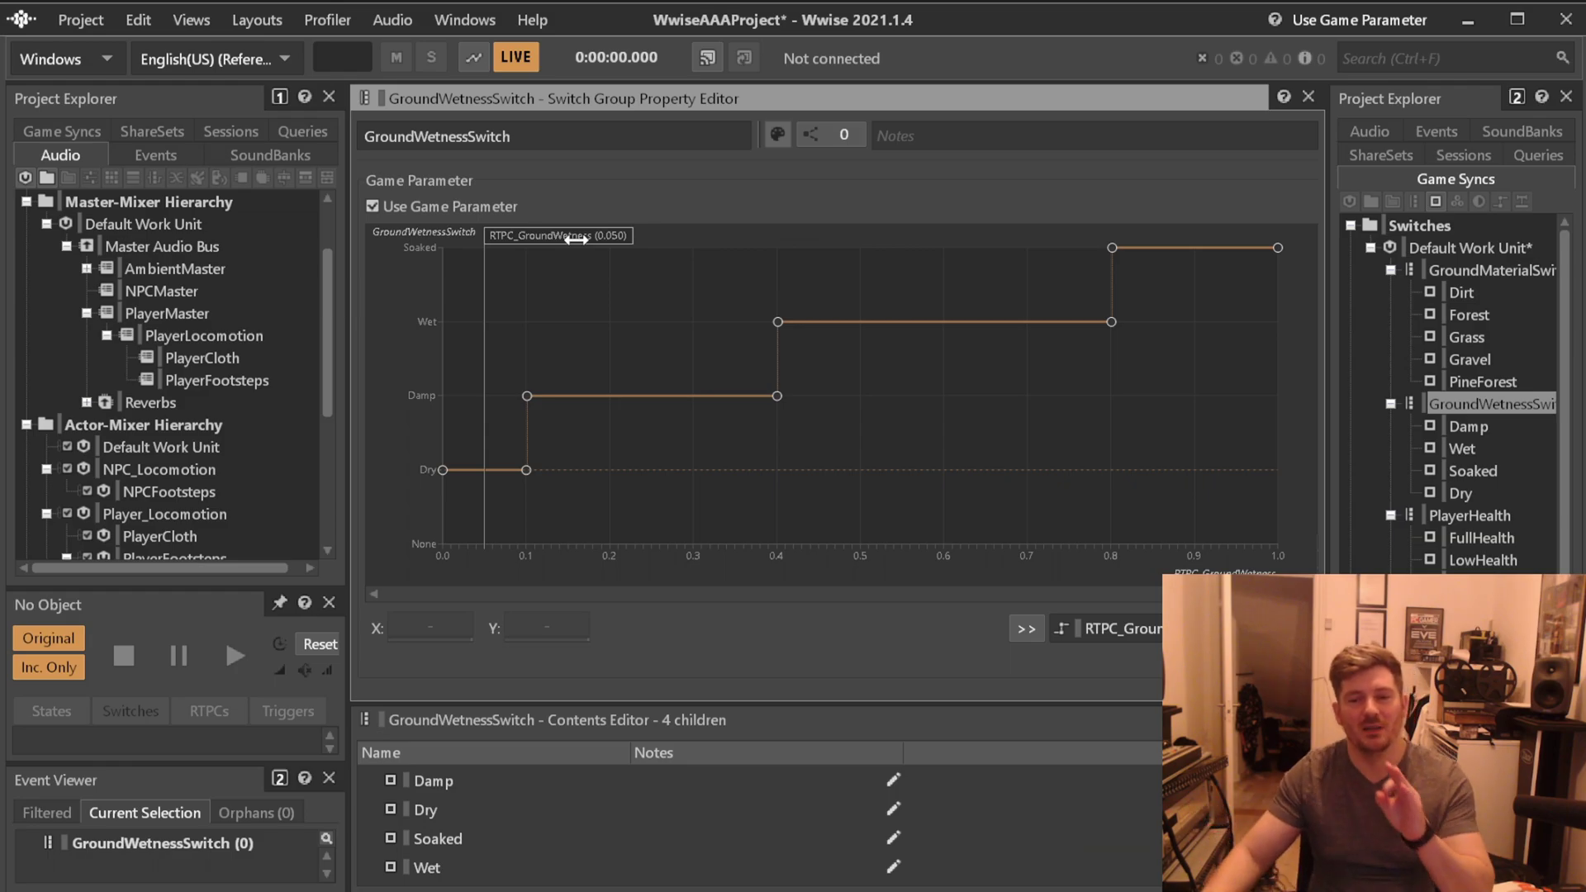
mouse_move(576, 239)
mouse_down()
mouse_move(1218, 231)
mouse_move(520, 223)
mouse_move(1104, 223)
mouse_move(551, 232)
mouse_up()
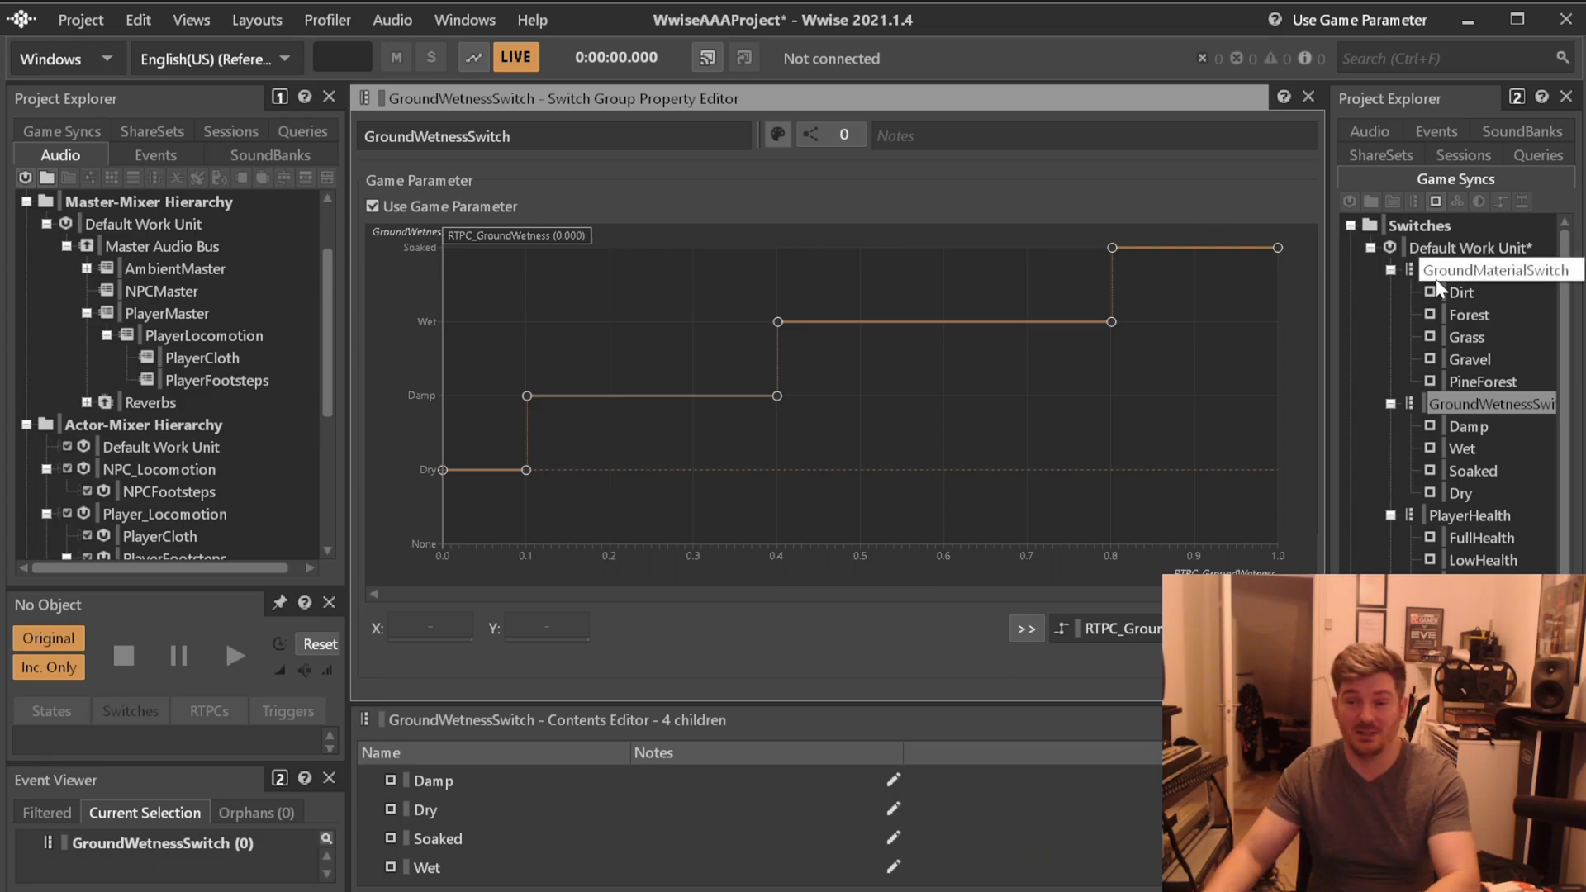
Add a Footsteps blend container under Actor-Mixer's Default Work Unit and view its General Settings.
scroll(176, 275, down, 2)
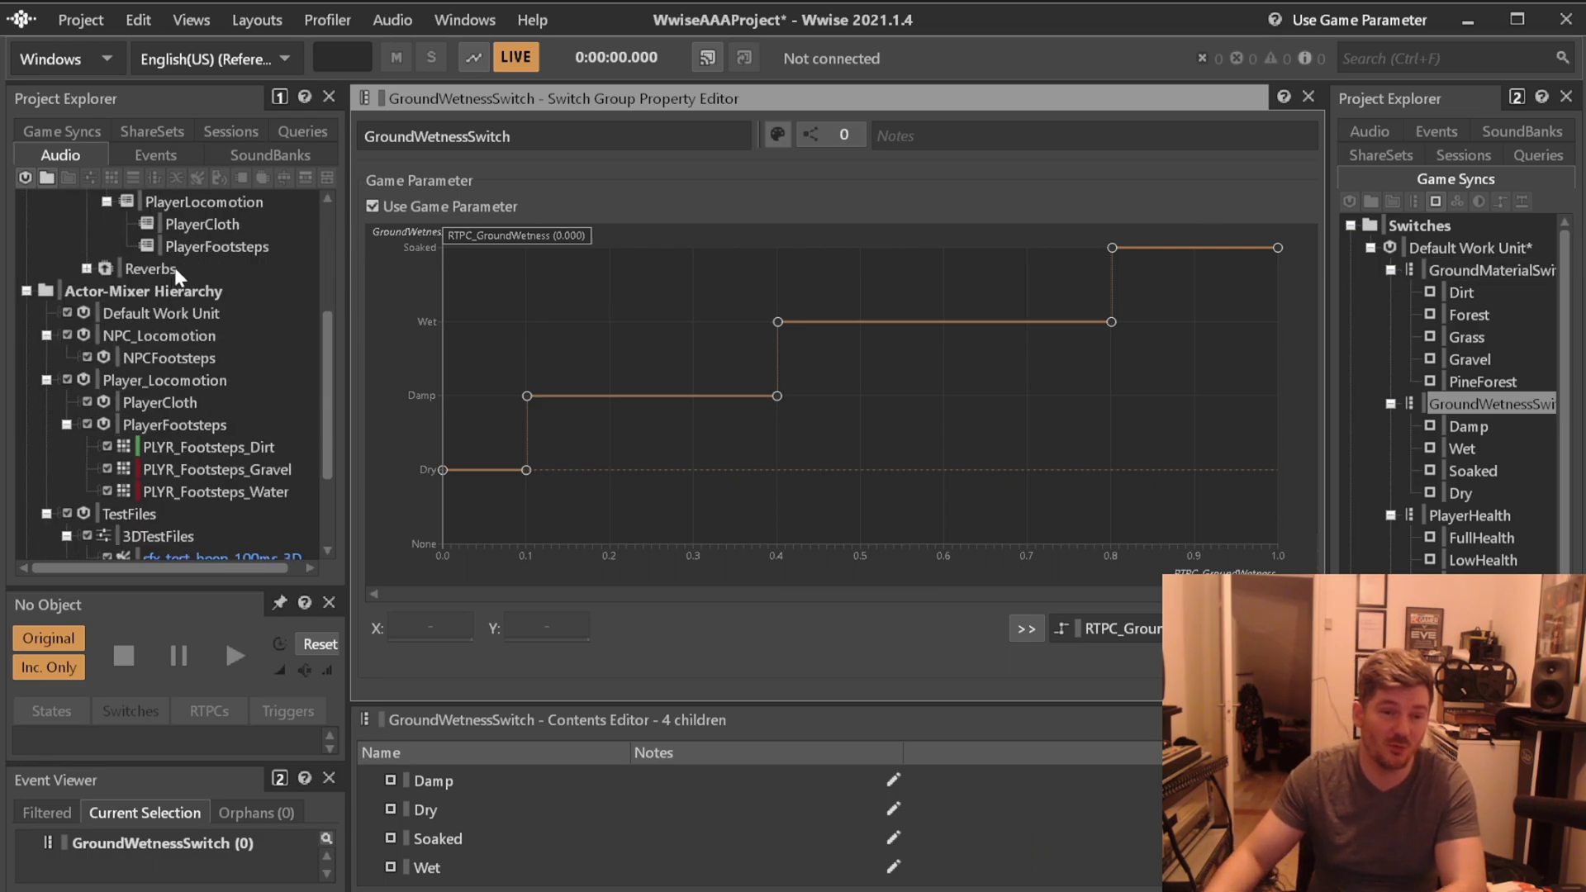
click(146, 313)
right_click(150, 312)
mouse_move(271, 318)
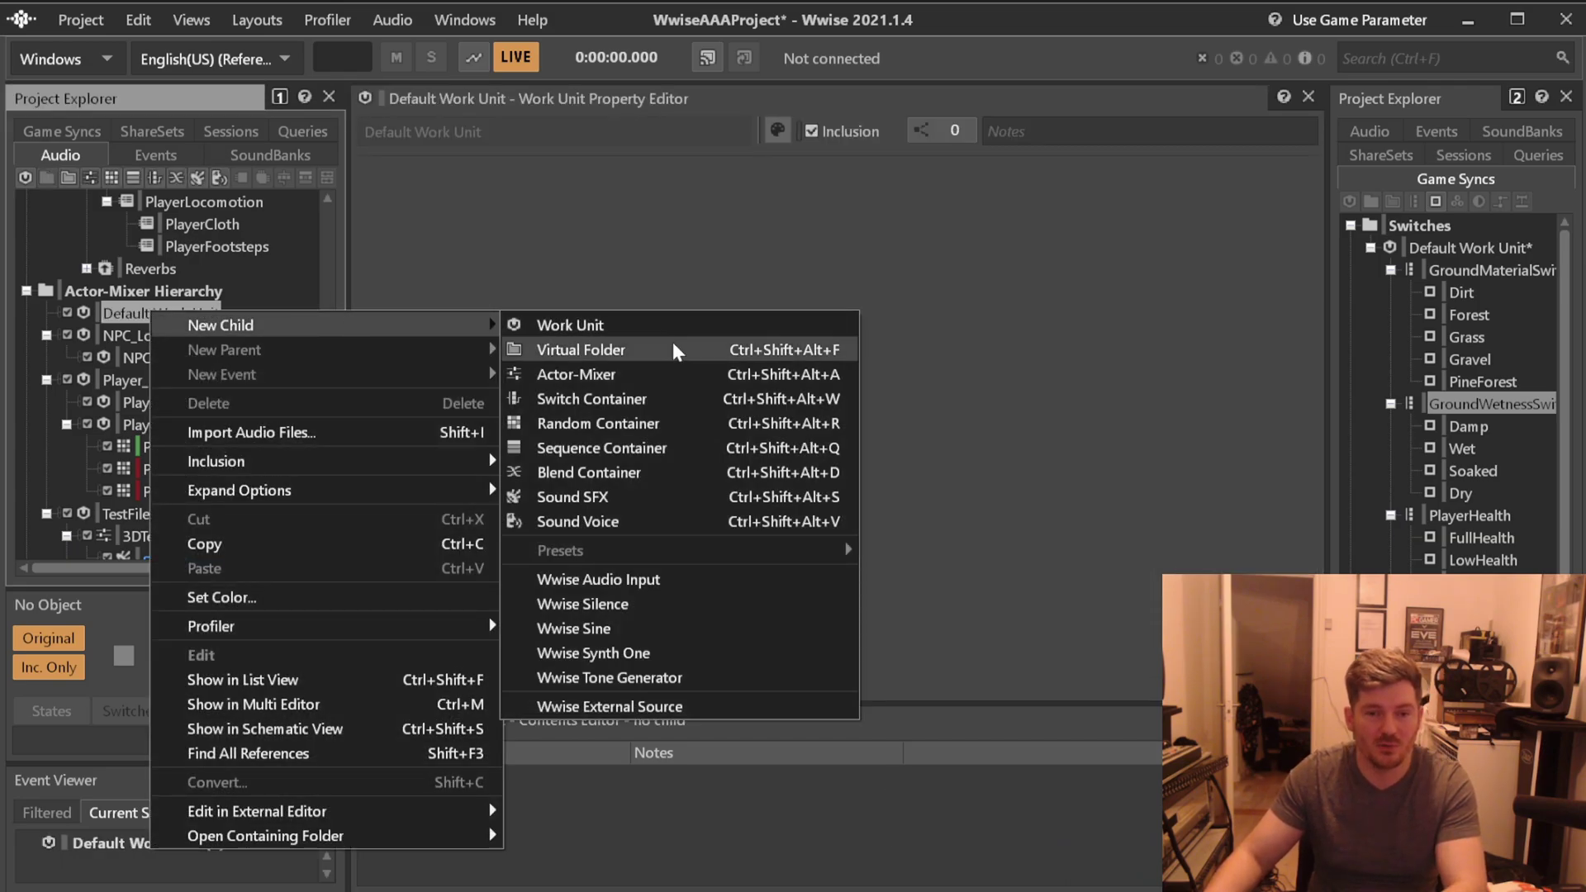
click(659, 472)
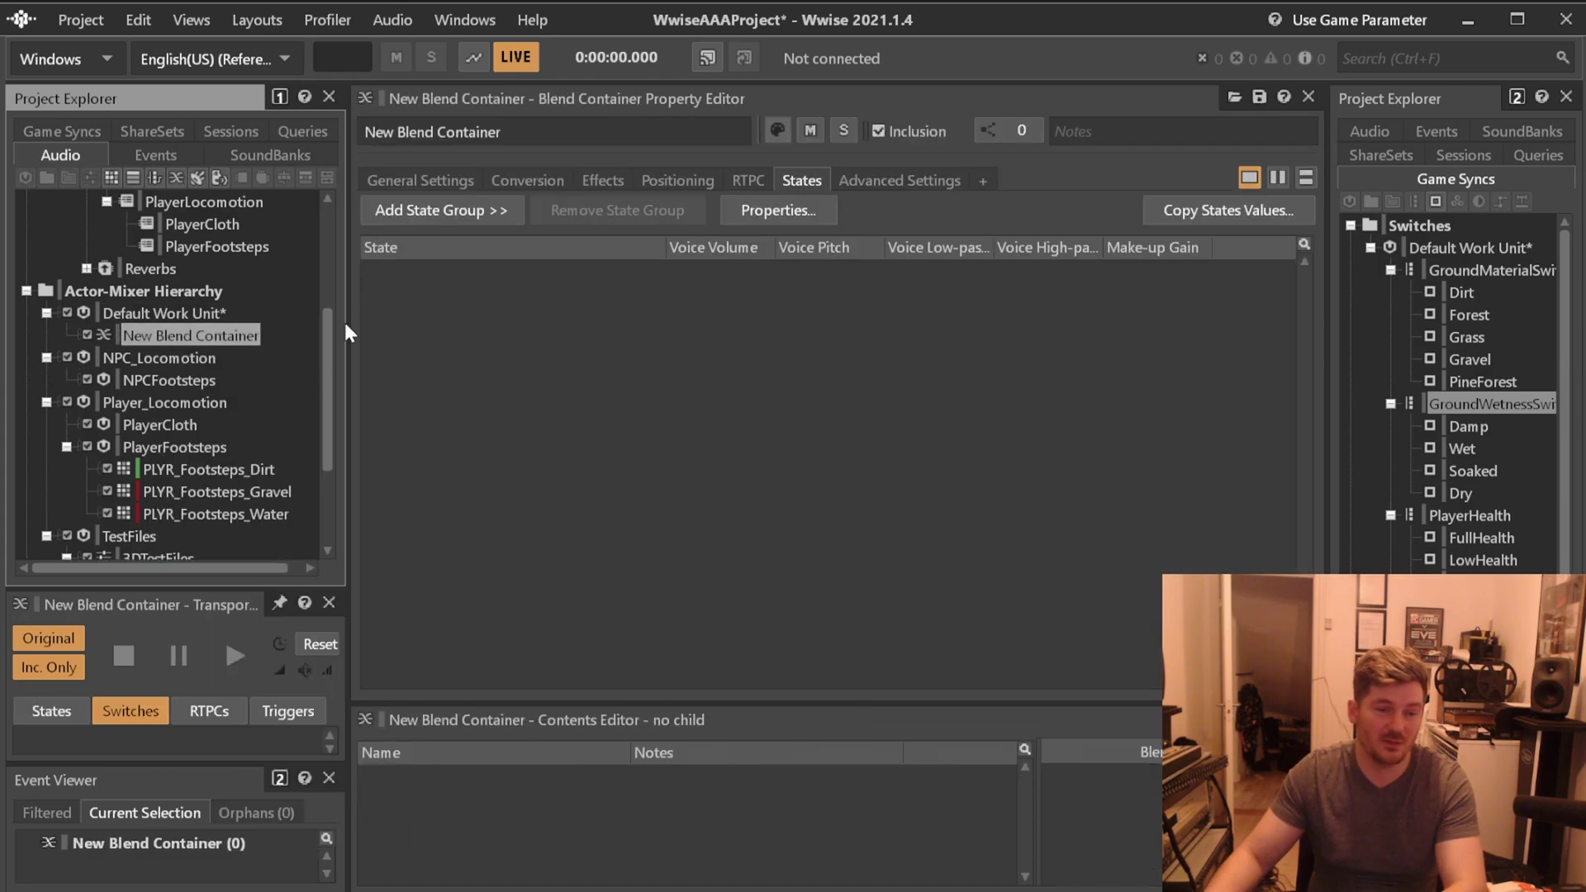
text(Fo)
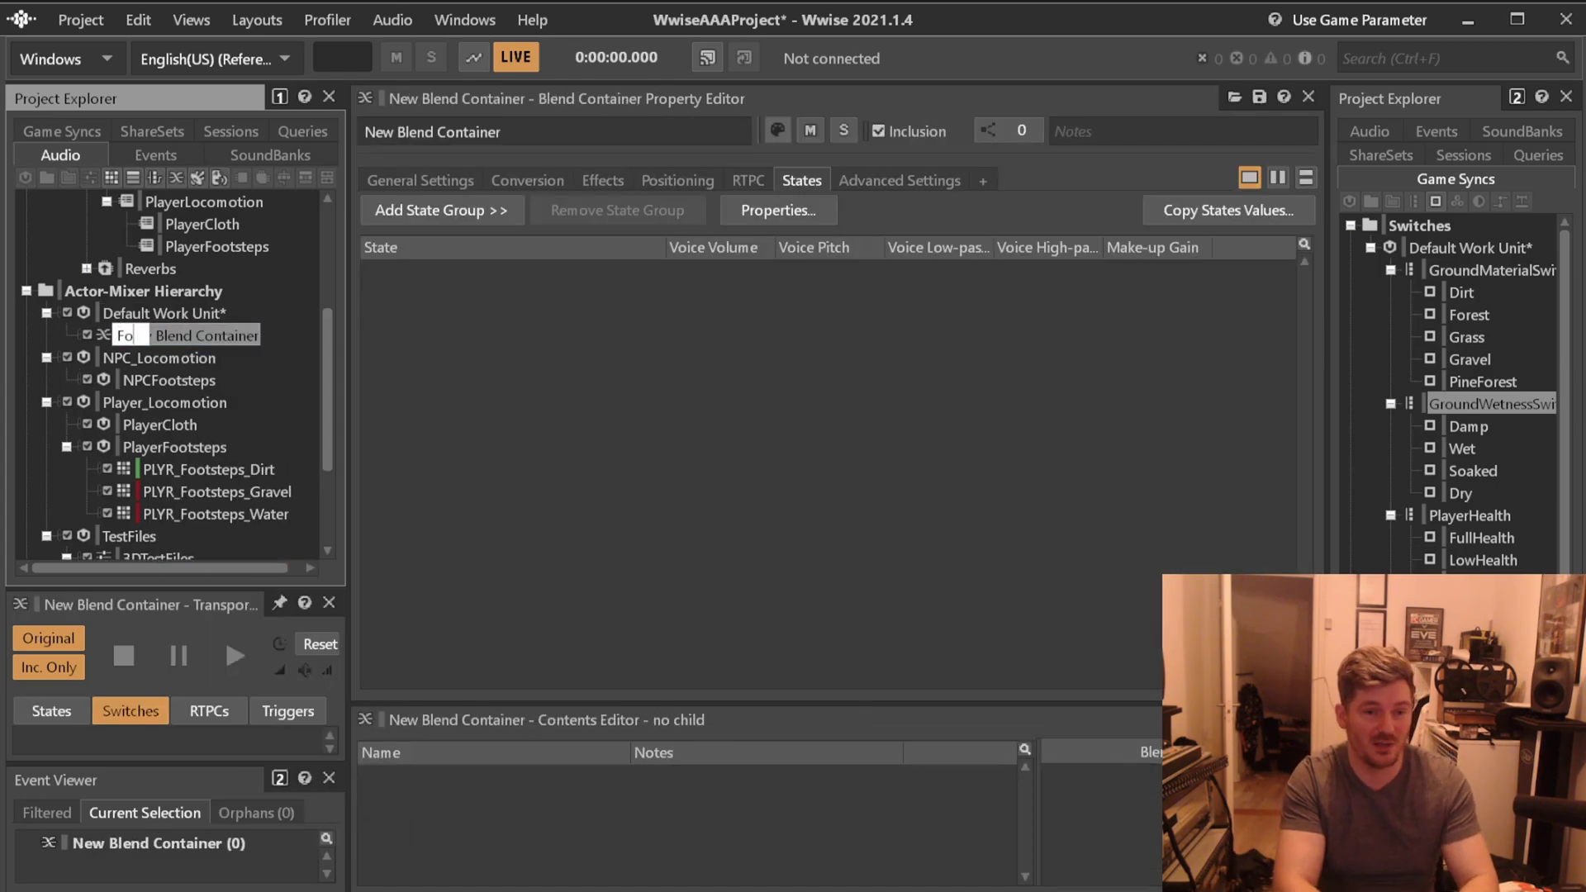
text(otsteps)
key(Return)
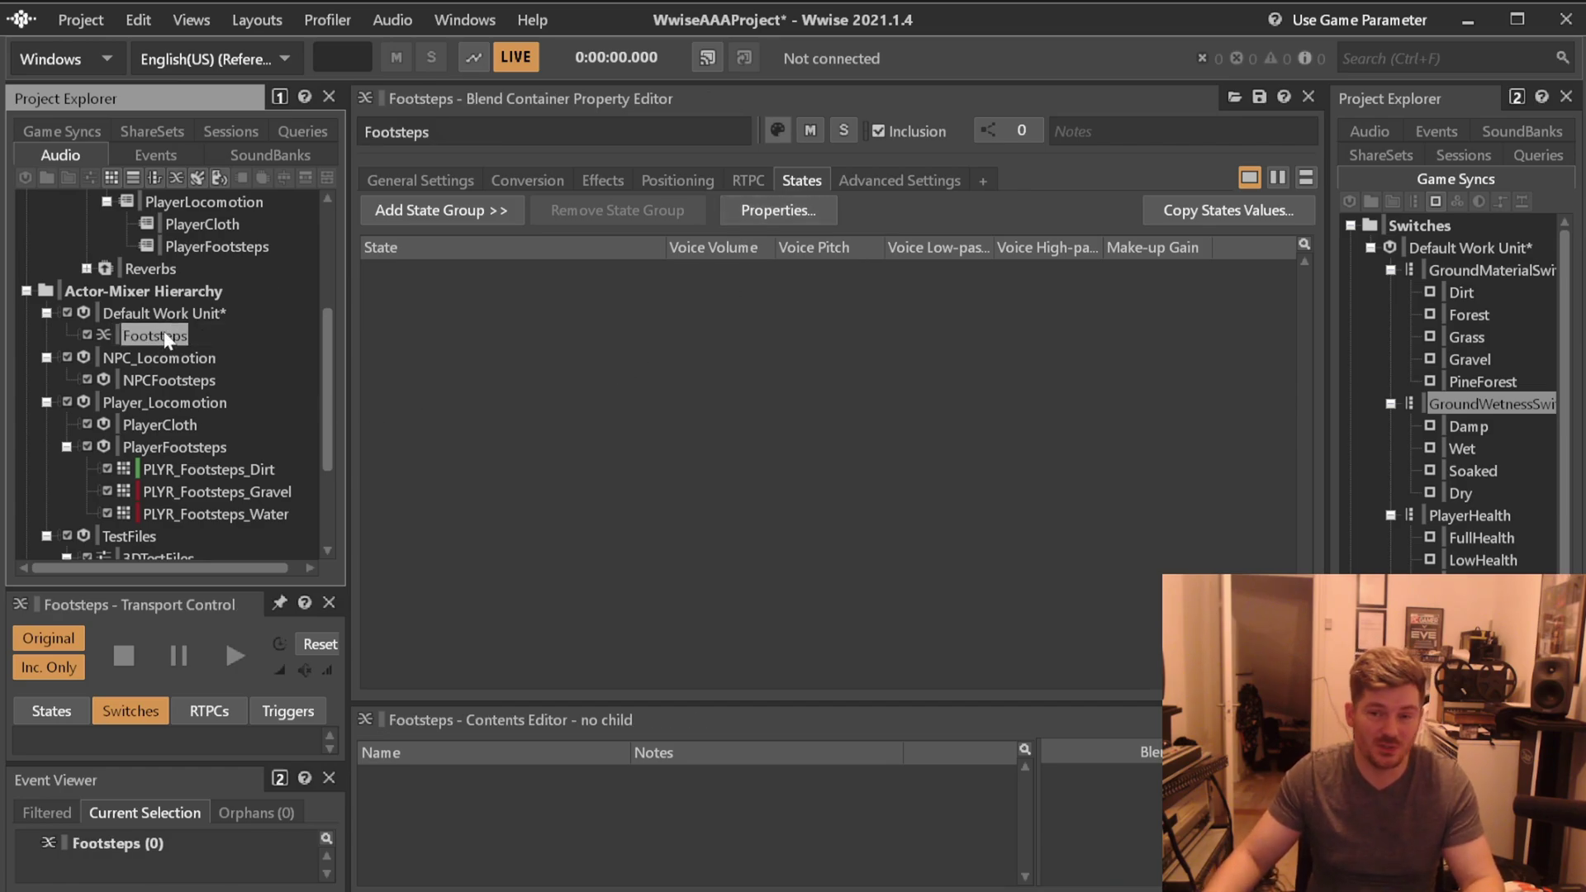
click(450, 182)
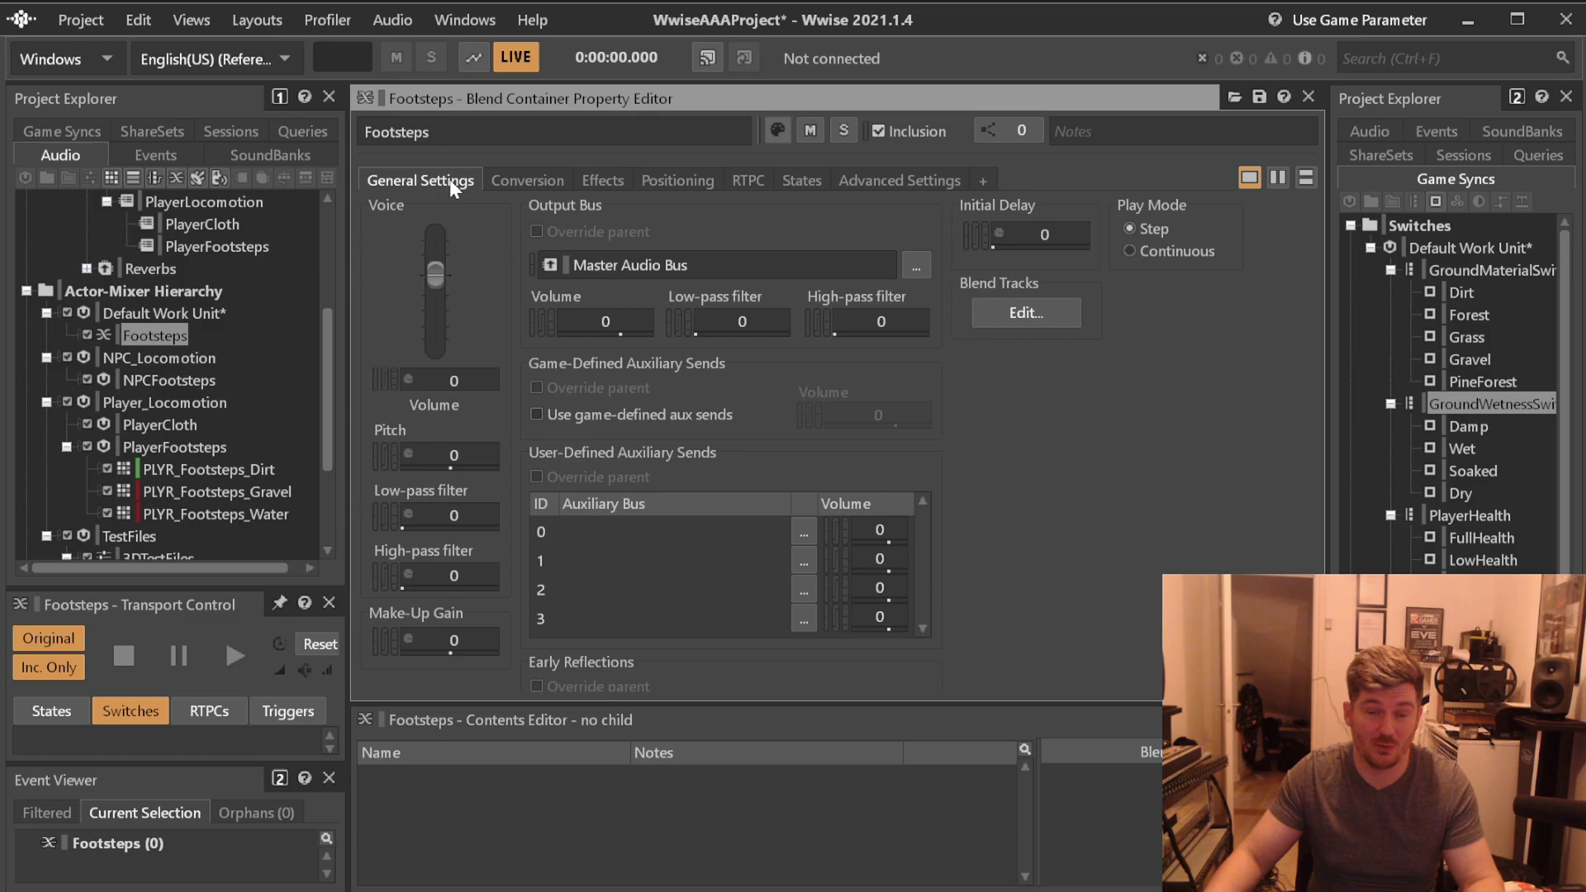
right_click(143, 335)
Add a random container named Dry inside Footsteps and duplicate it.
mouse_move(219, 345)
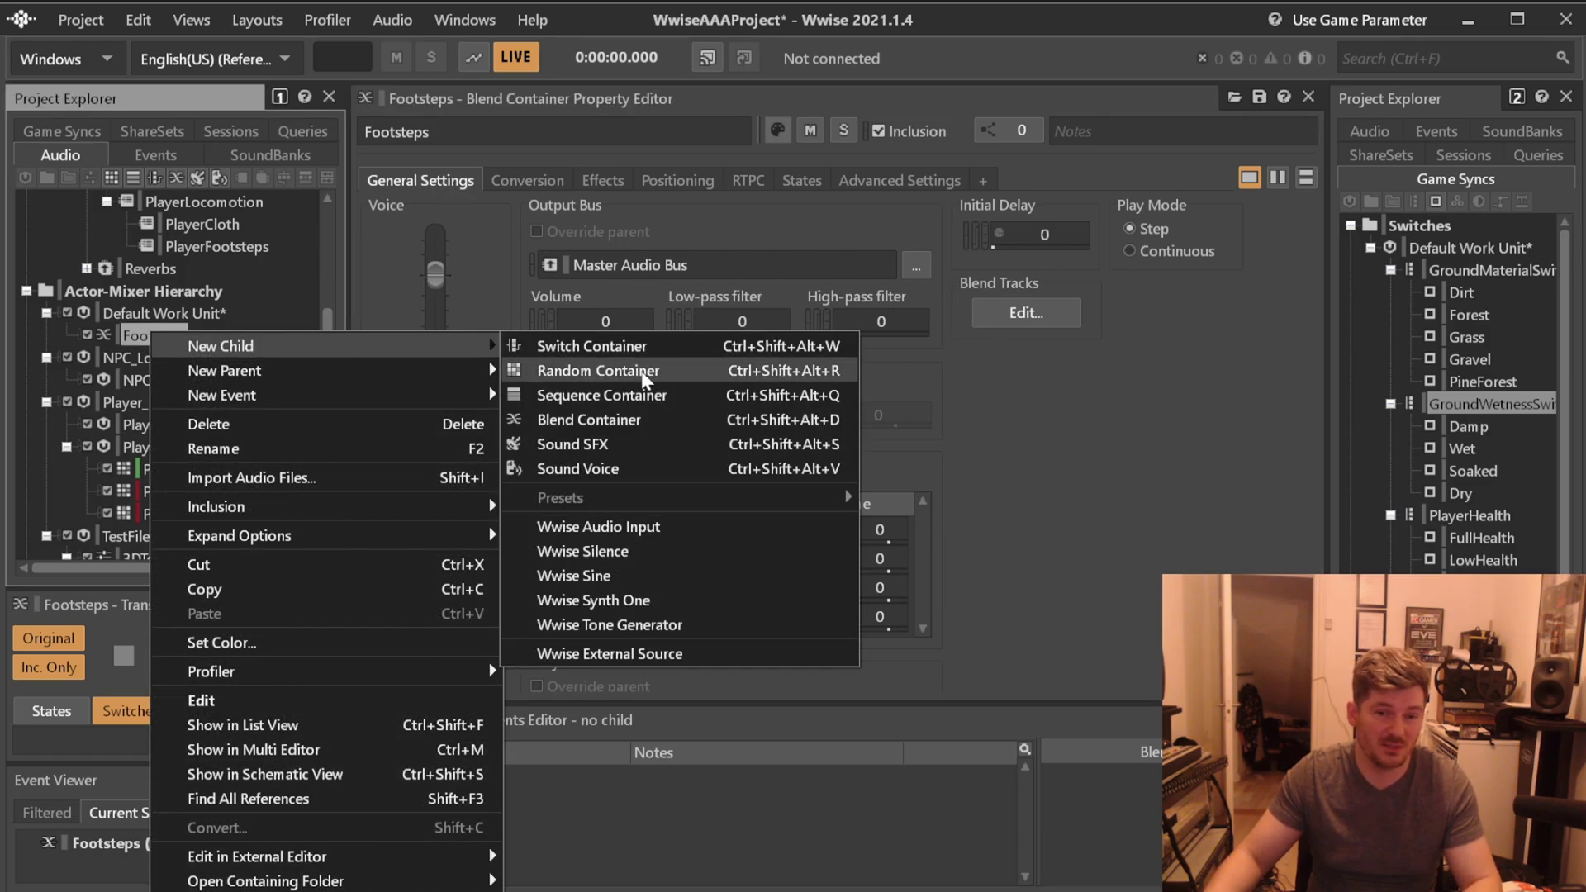
click(598, 371)
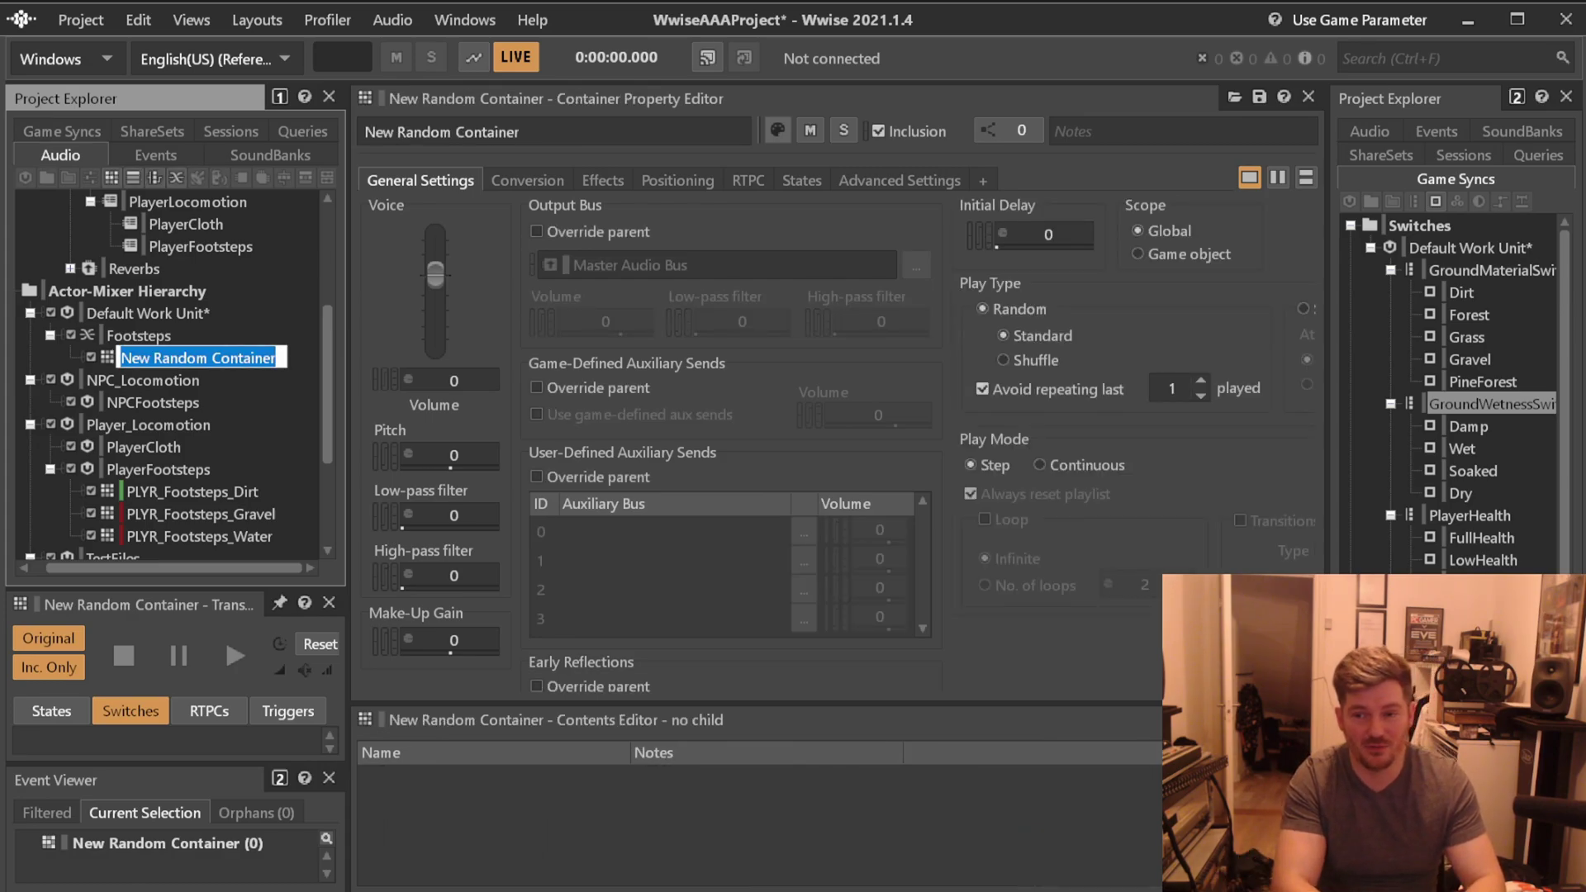
text(Dry)
key(Return)
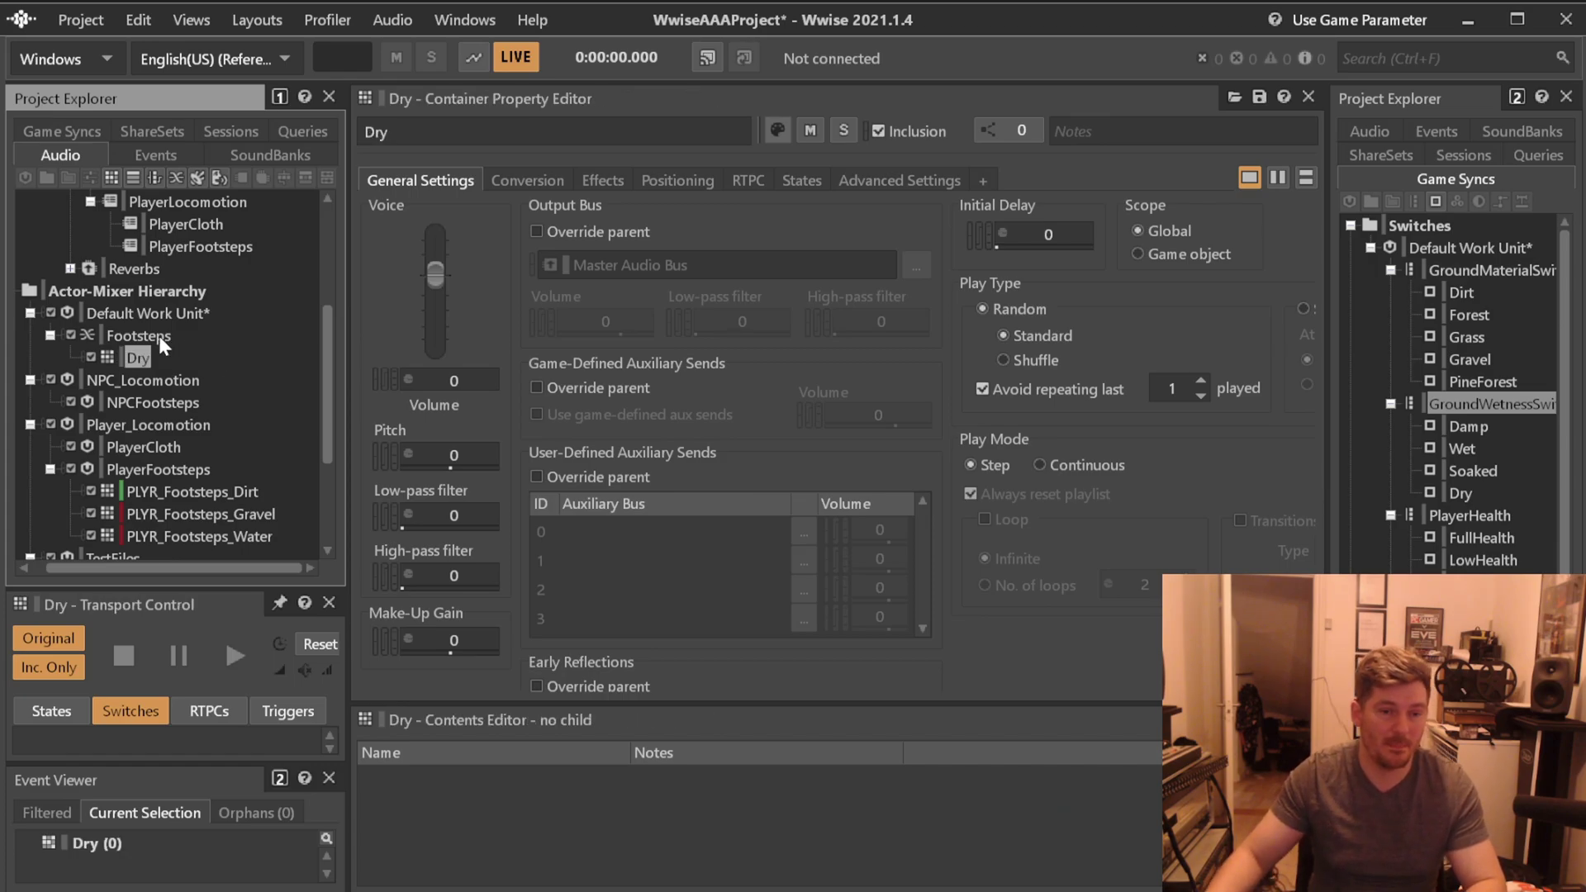
key(ctrl+d)
key(ctrl+d)
key(ctrl+d)
Rename the copies to Damp and Wet, fixing the 'Wert' typo.
click(269, 380)
key(F2)
text(Damp)
key(Return)
key(Down)
key(F2)
text(Wert)
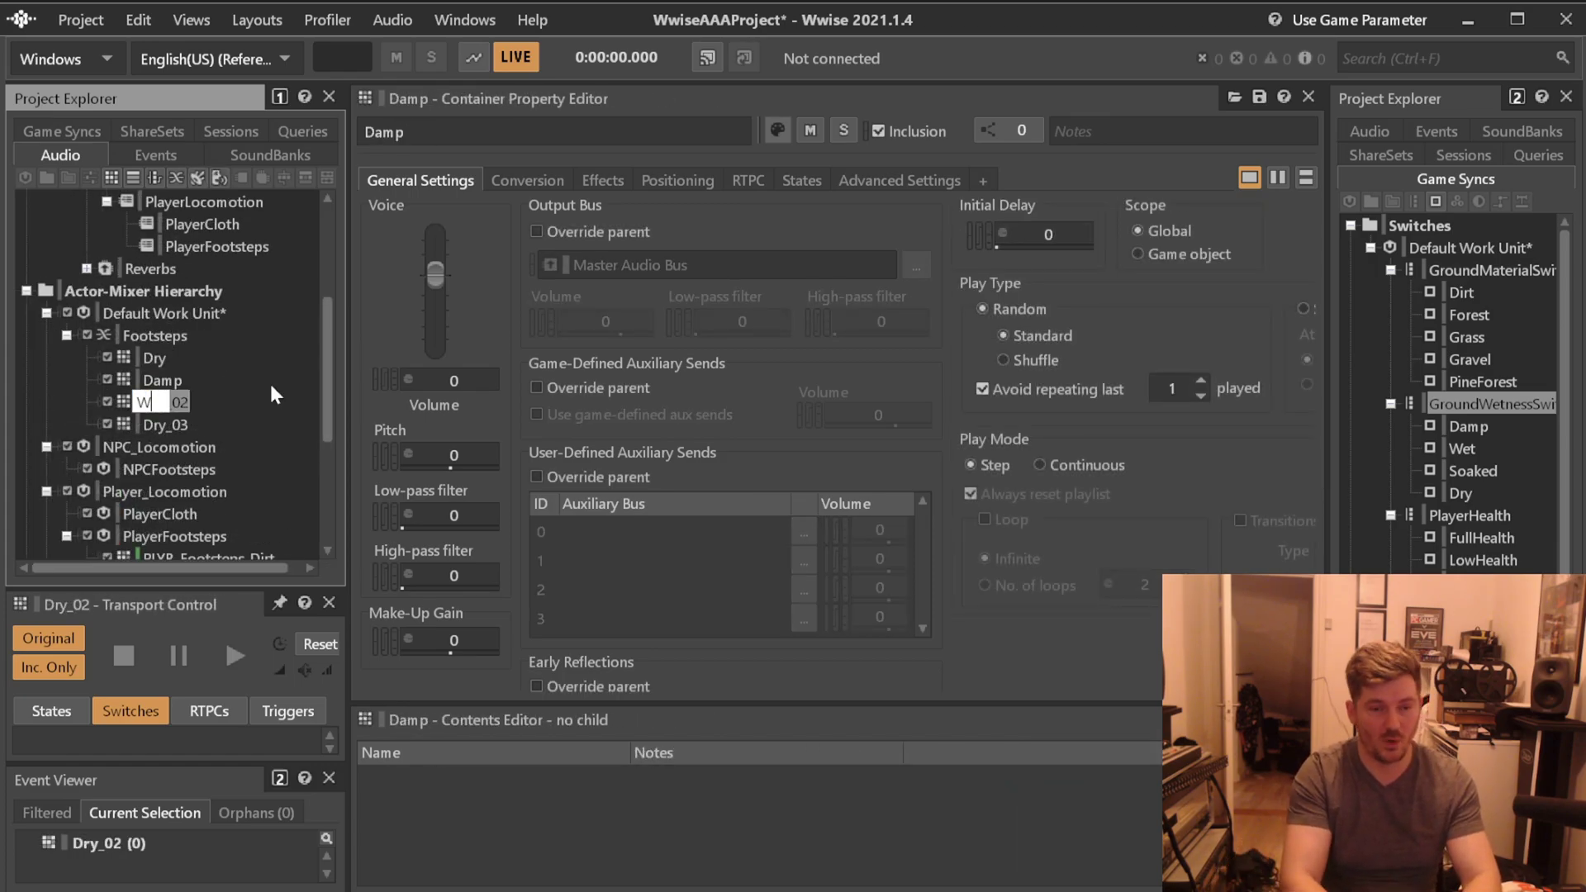
key(Return)
key(F2)
key(End)
key(BackSpace)
key(BackSpace)
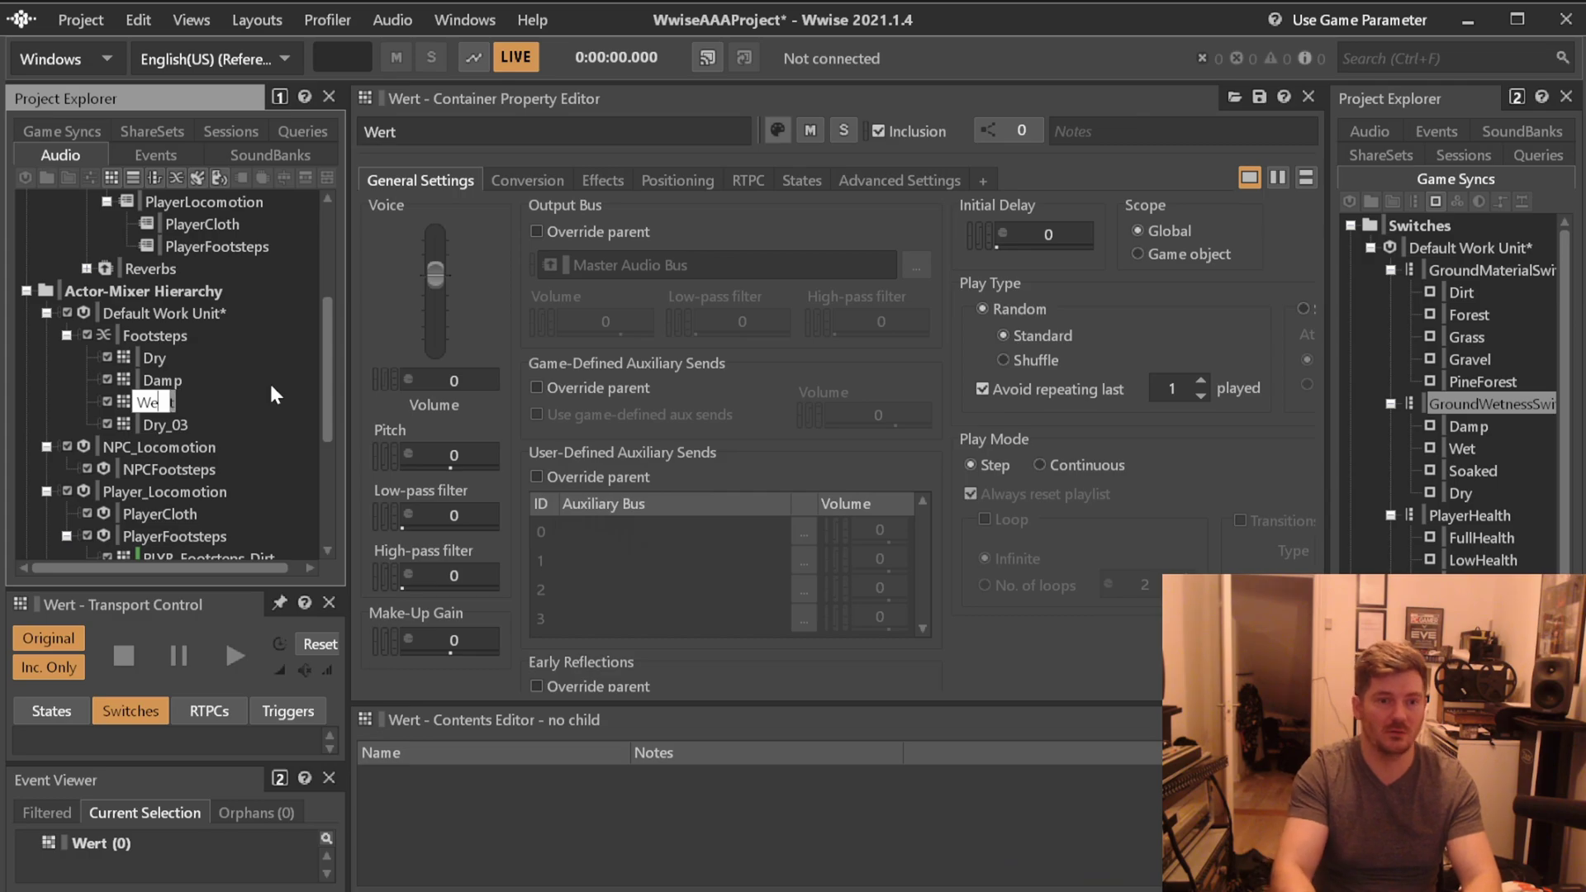
text(t)
key(Return)
Rename the last copy to Soaked and give the contents list more room.
key(Down)
key(F2)
text(Soaked)
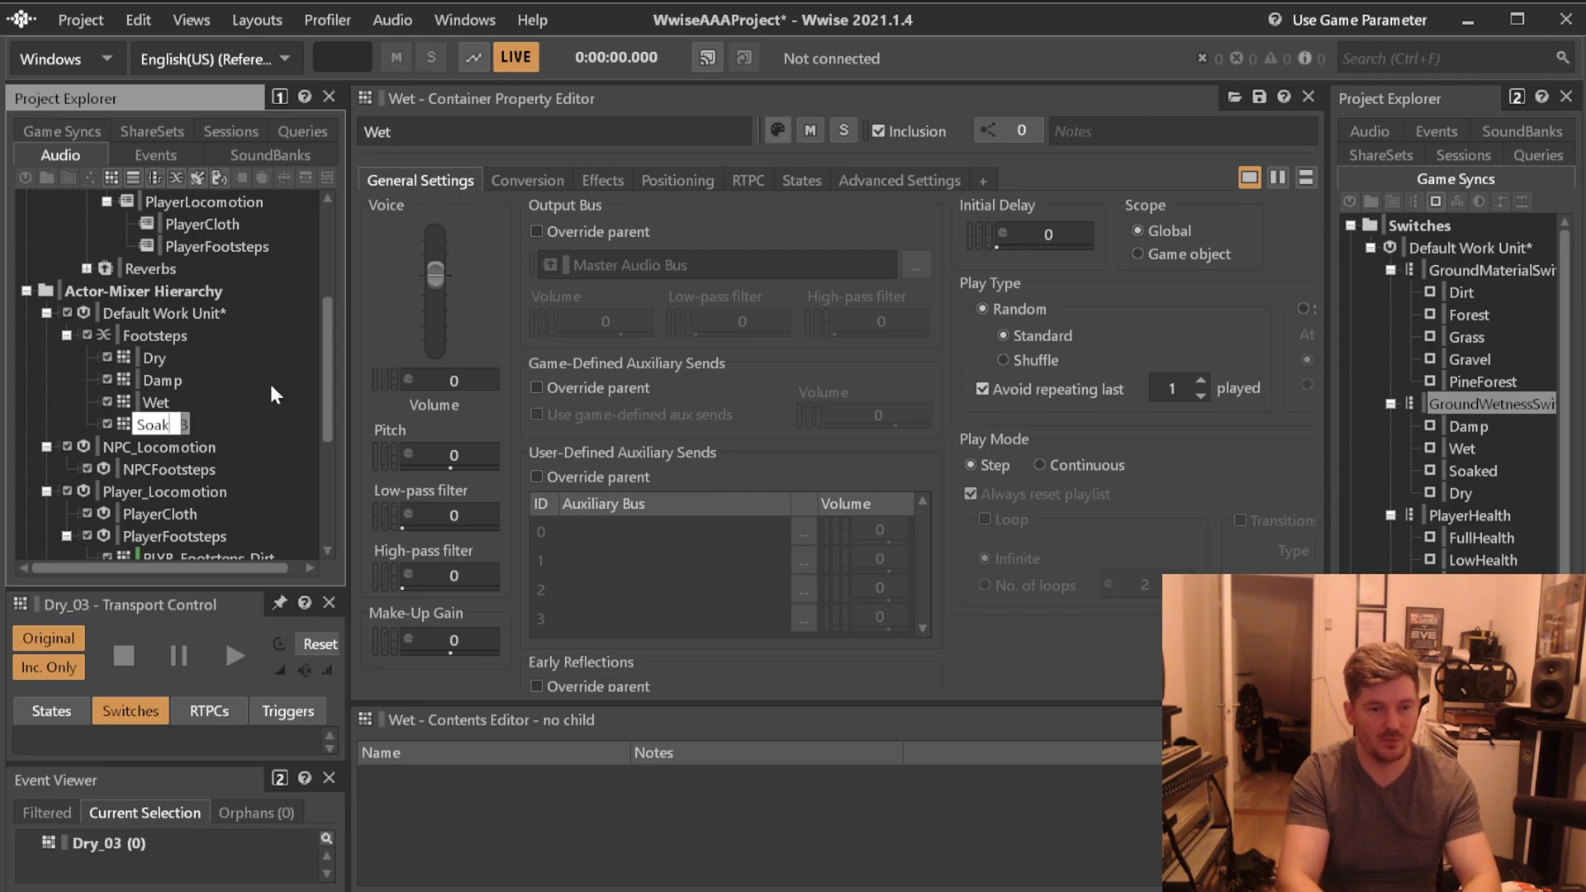
key(Return)
key(Left)
drag(1029, 705, 1029, 684)
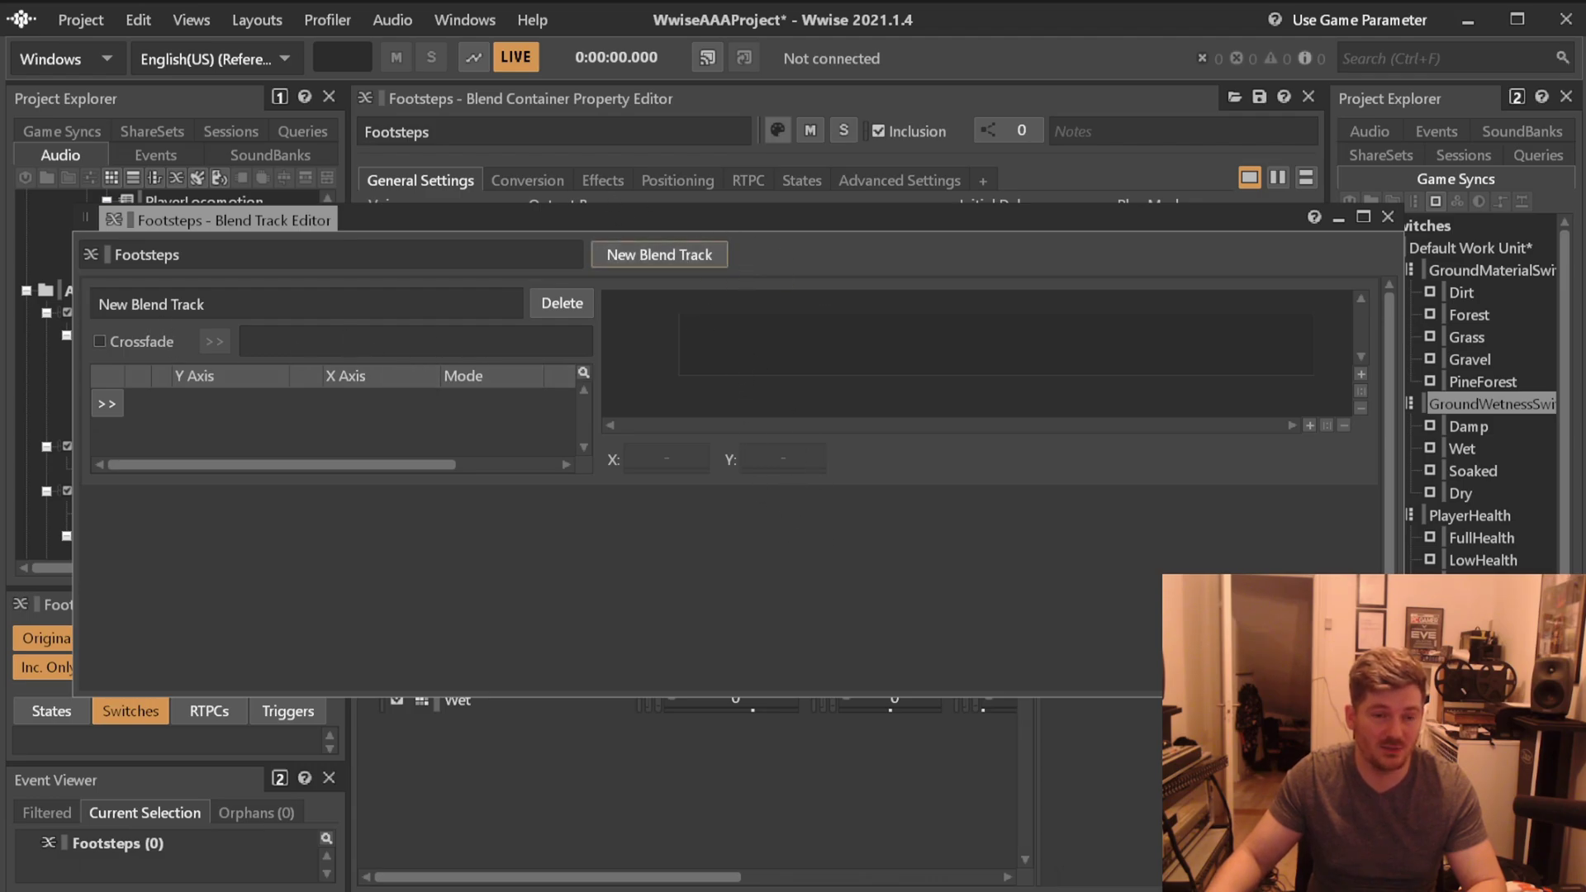
Rename New Blend Track to Wetness, leave Crossfade off, and close the editor.
click(496, 304)
text(Wetness)
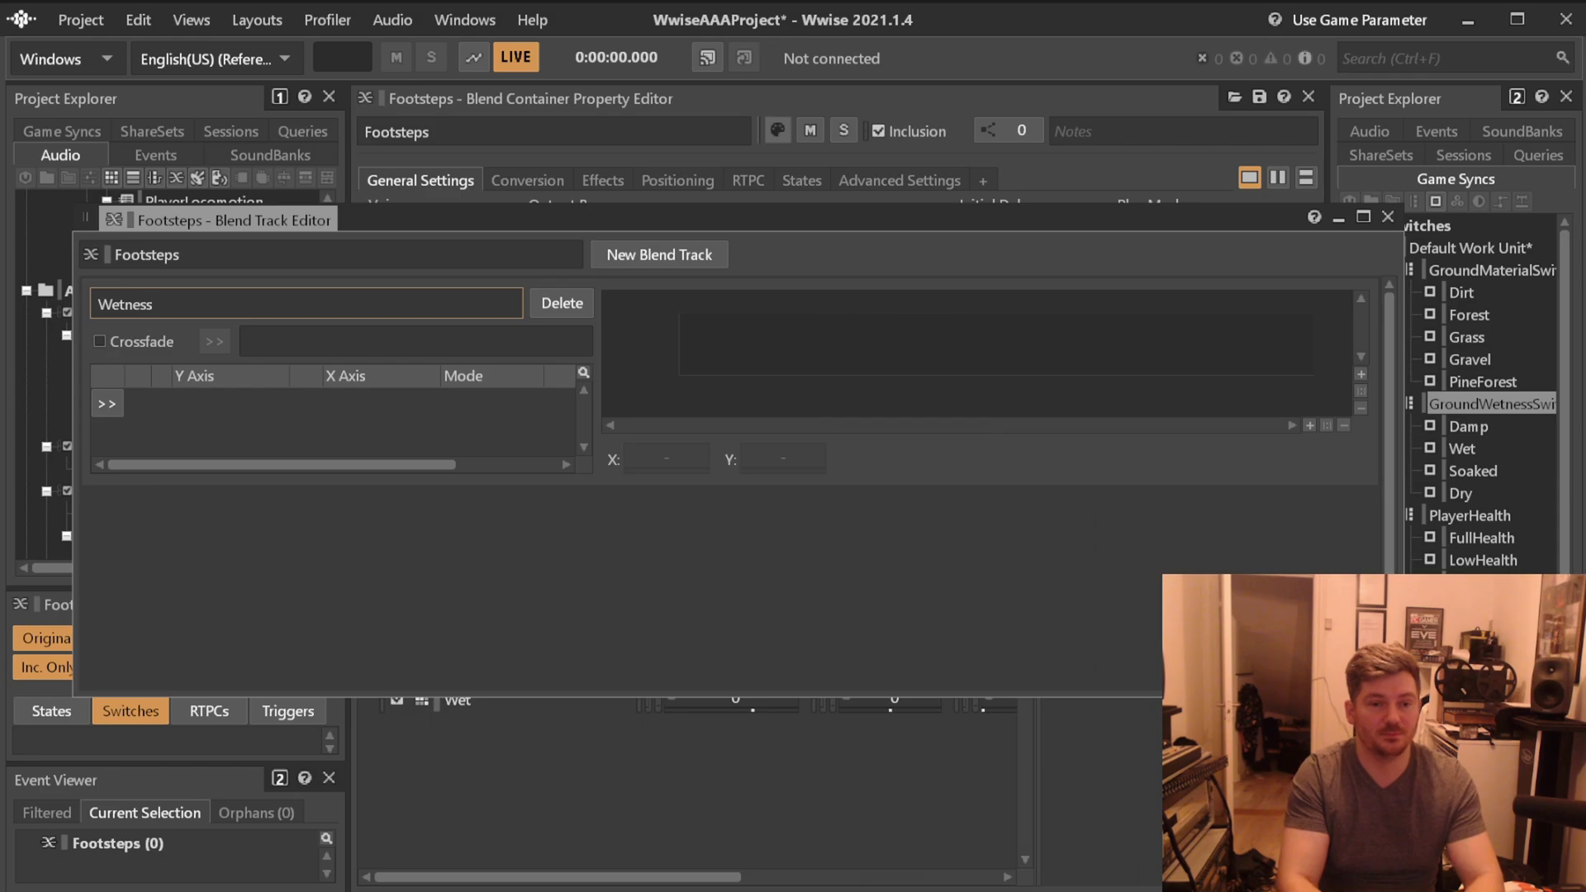
click(147, 344)
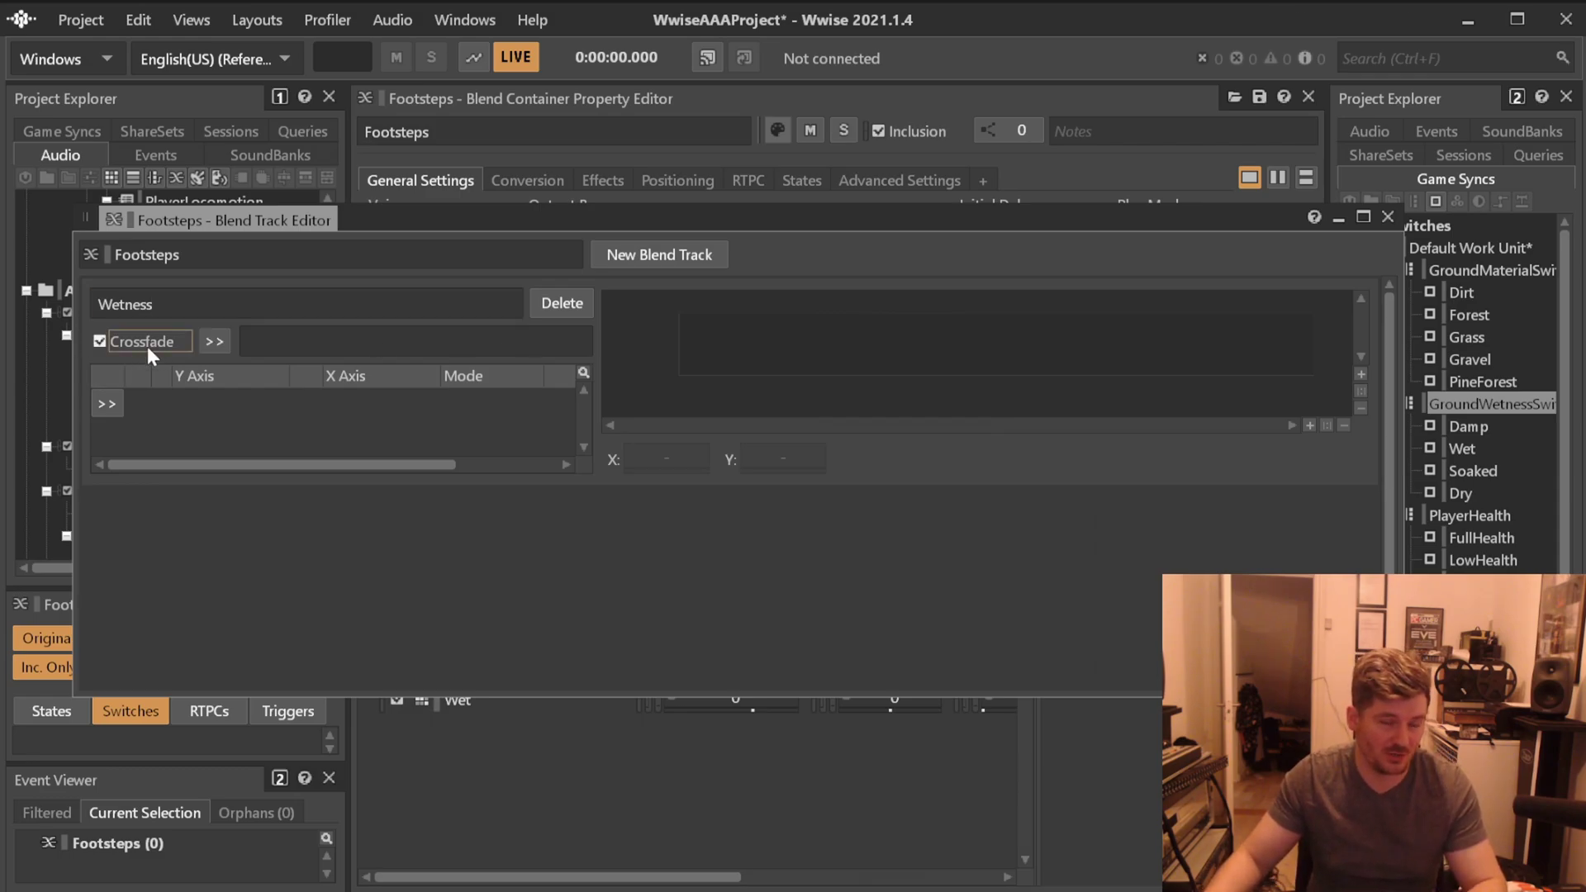
click(147, 345)
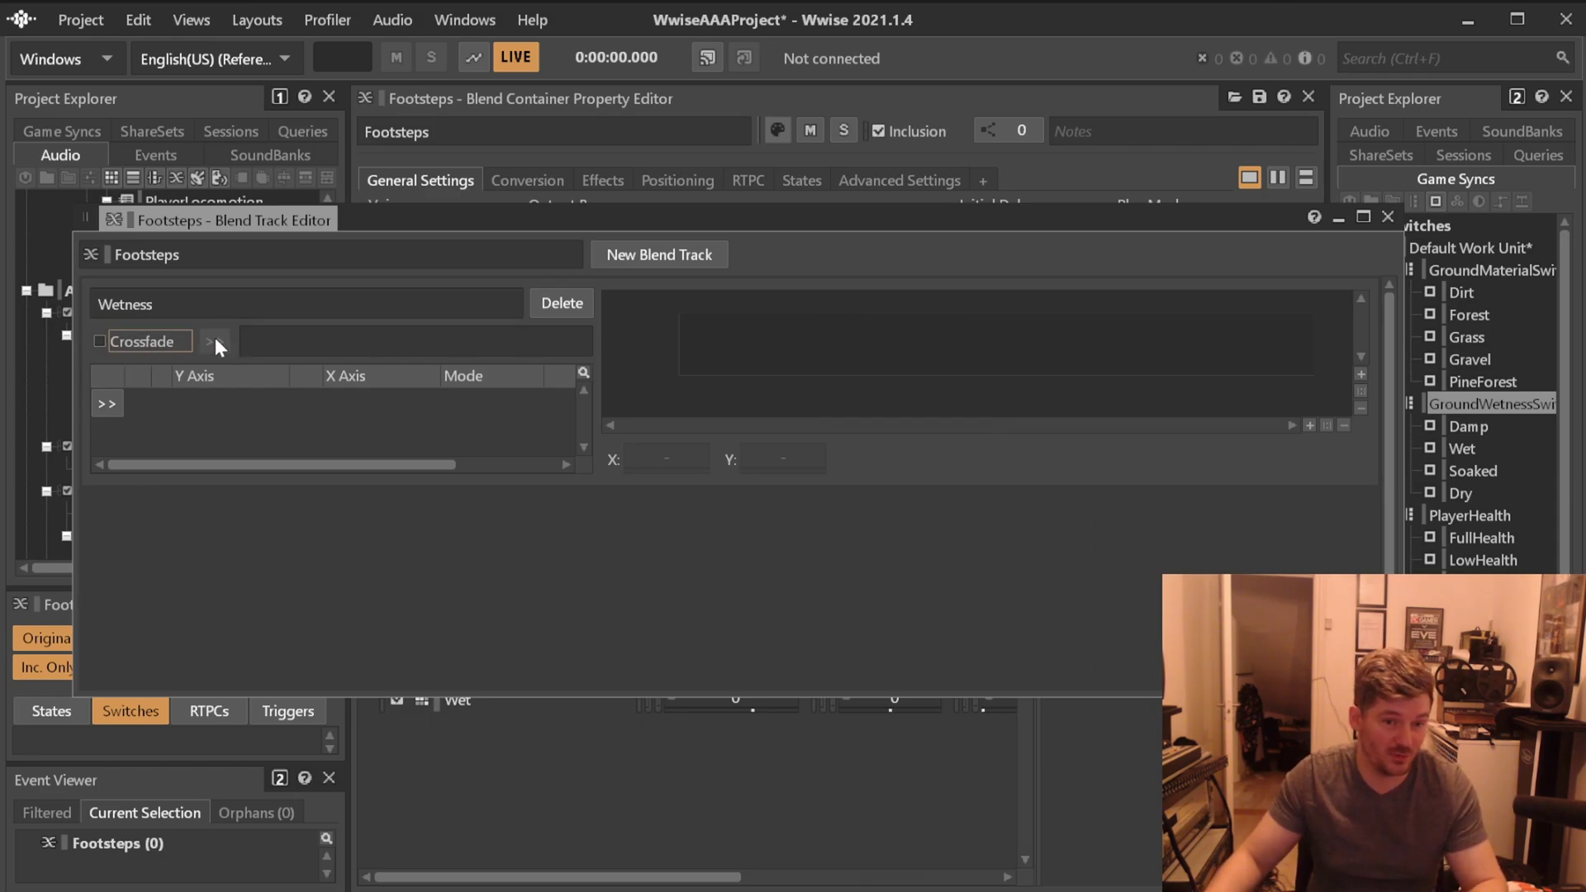
click(1387, 217)
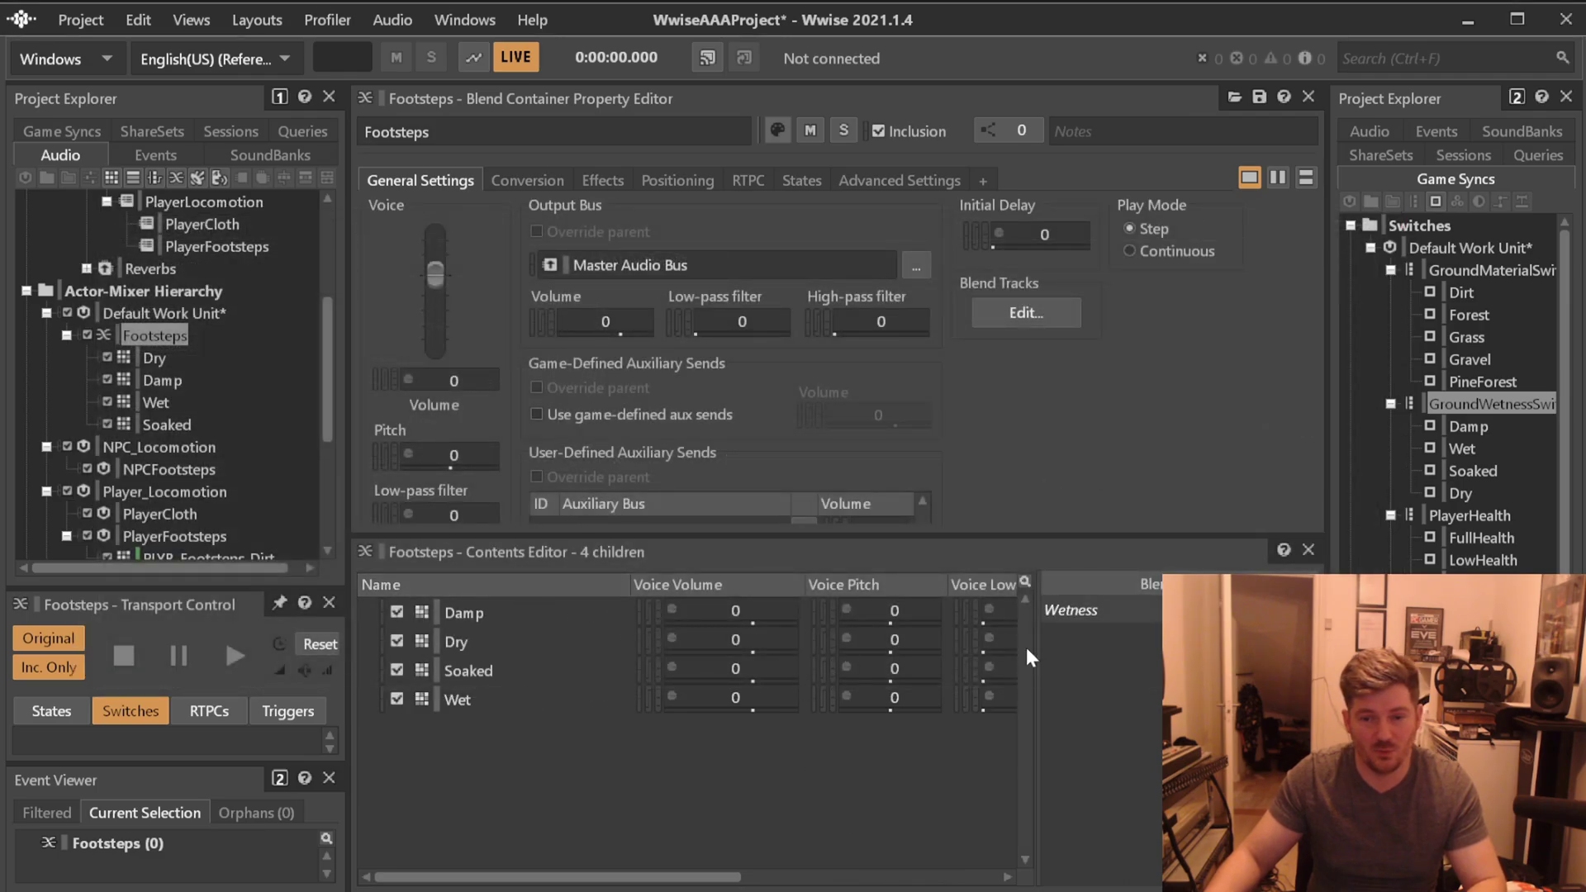
Drag Damp, Wet and Soaked from the Contents Editor into the Wetness blend track.
click(467, 616)
drag(463, 613, 1098, 636)
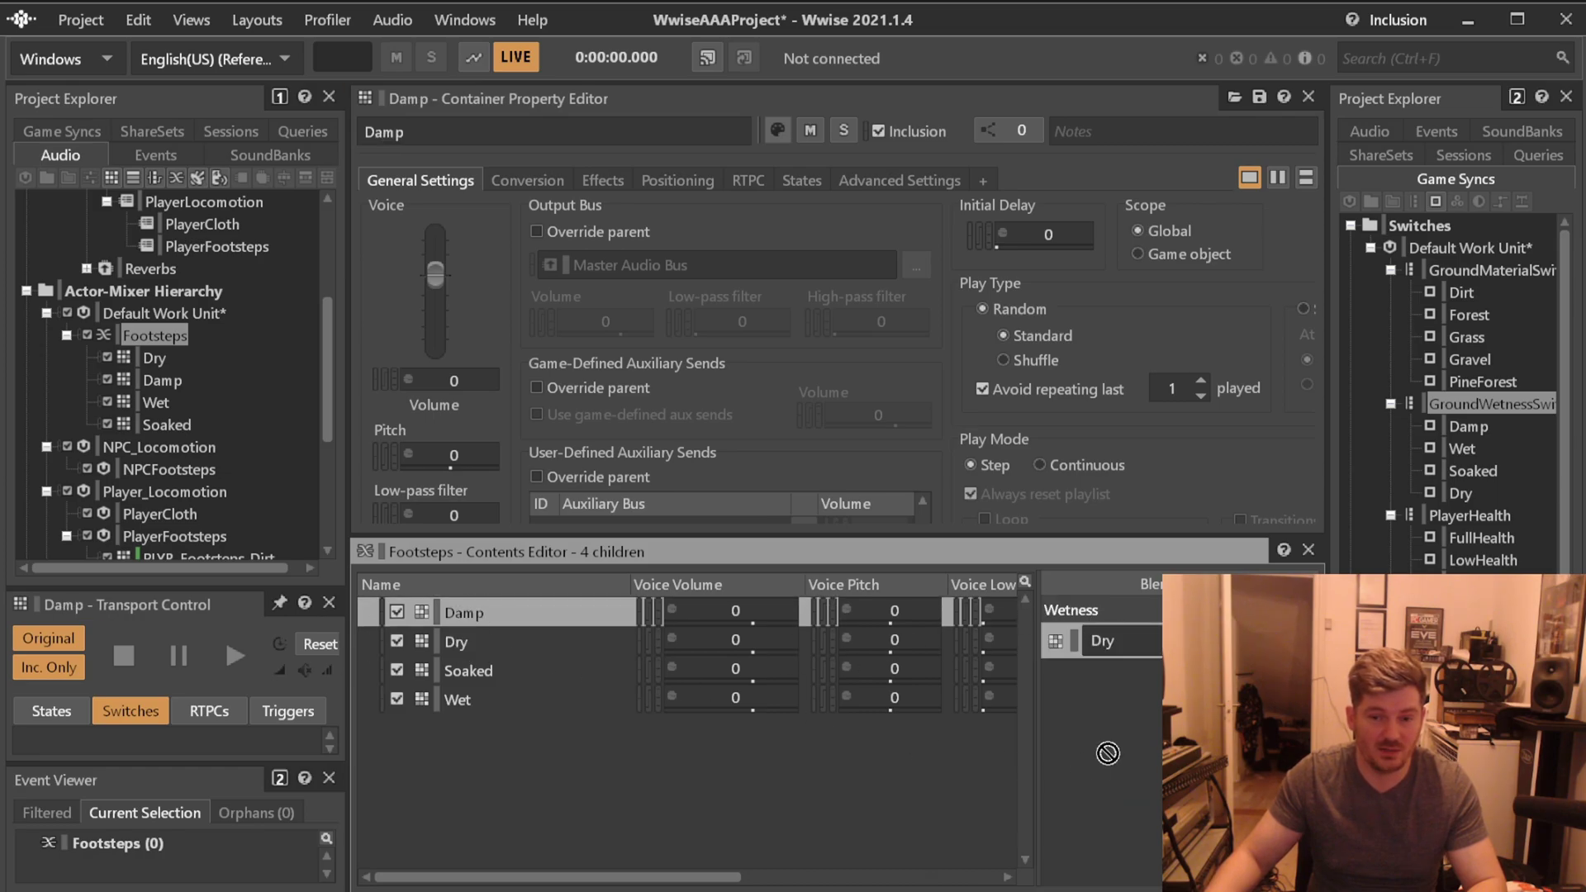
drag(1107, 752, 1074, 642)
click(459, 667)
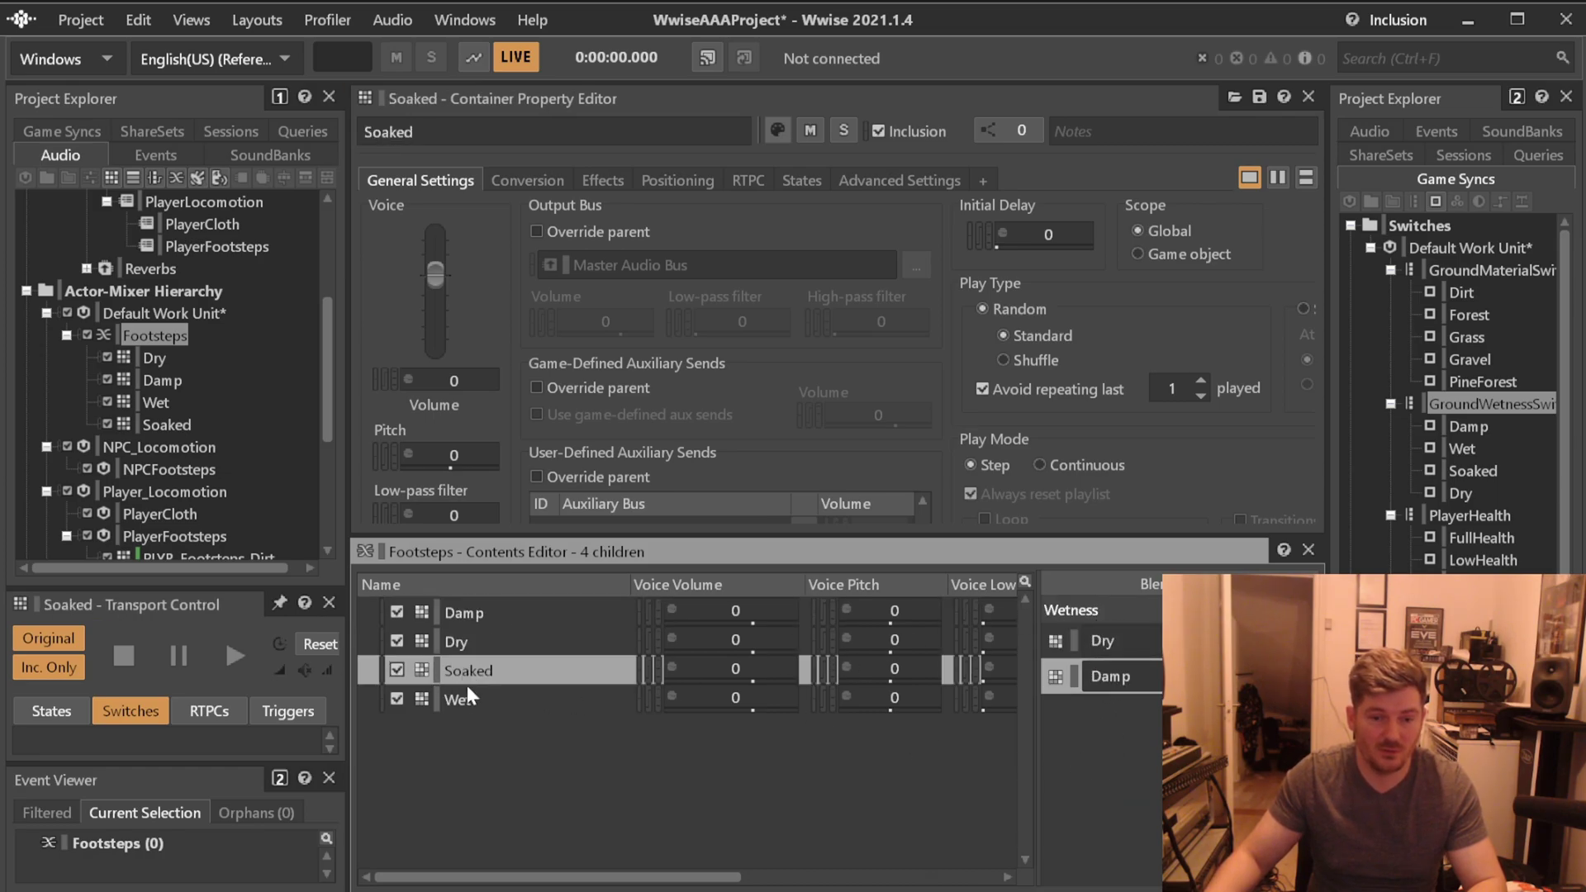
drag(451, 702, 1104, 607)
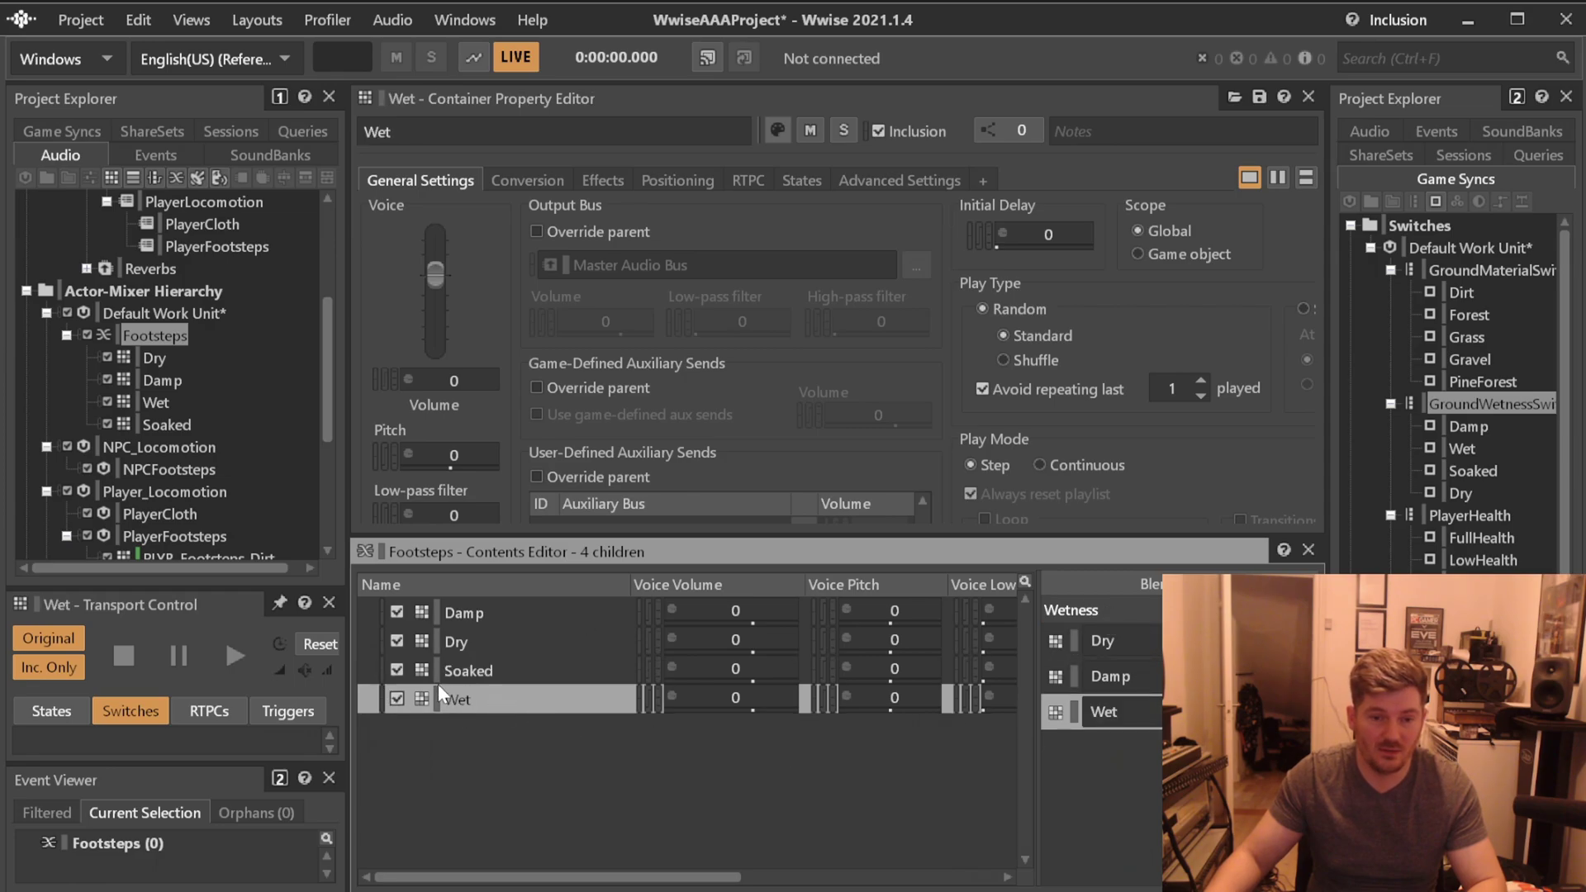
drag(442, 671, 1108, 612)
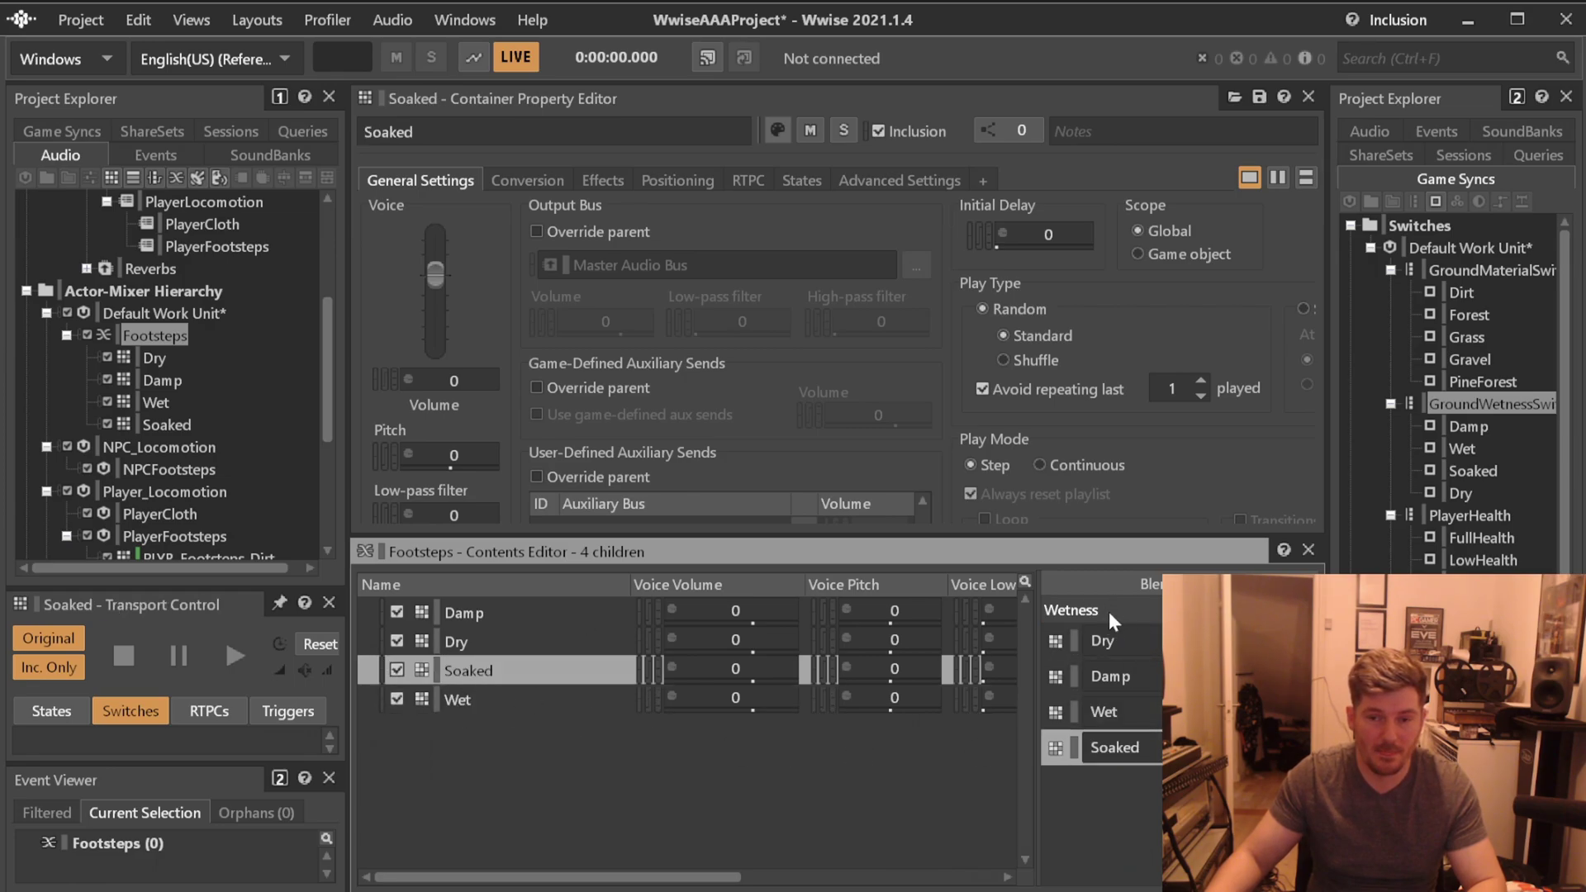
click(643, 780)
click(1268, 422)
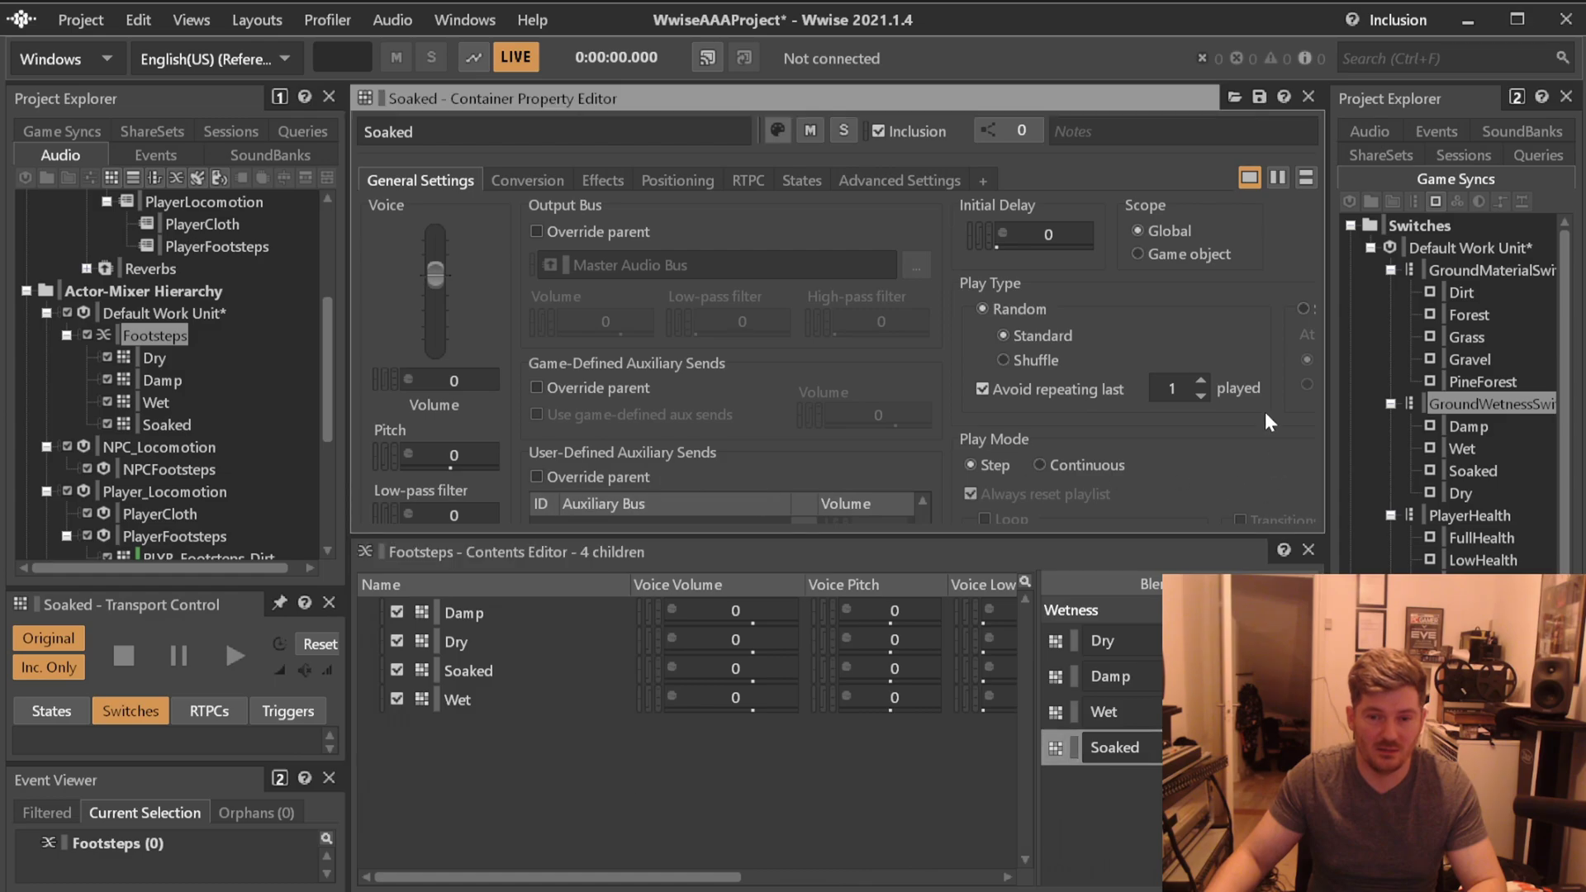
click(142, 334)
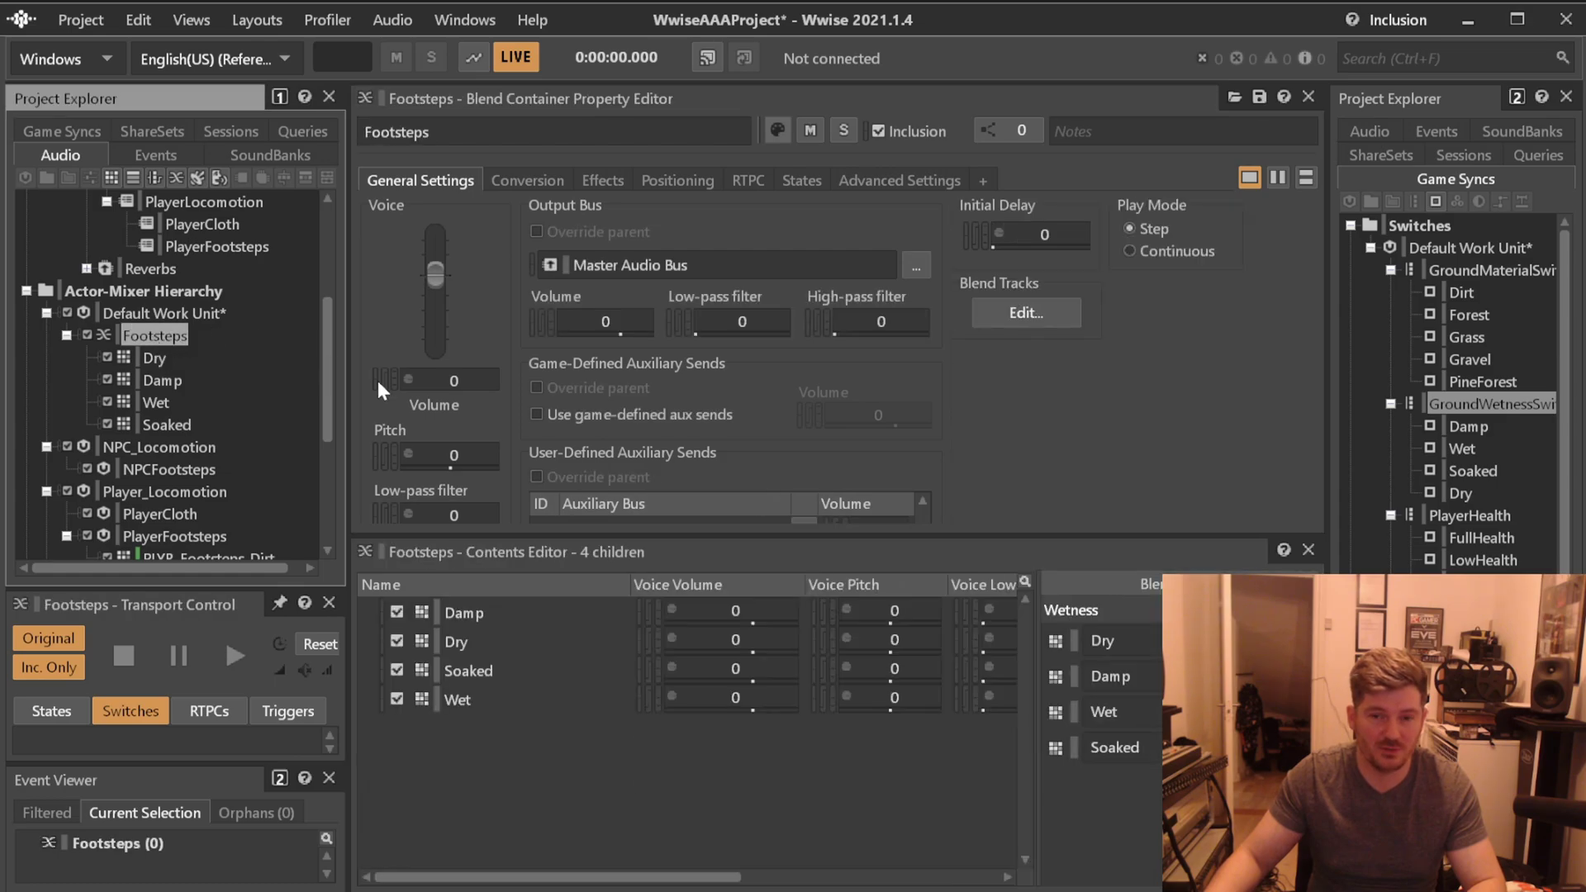
Enable crossfading on the Footsteps Wetness blend track, driven by RTPC_GroundWetness.
click(1026, 312)
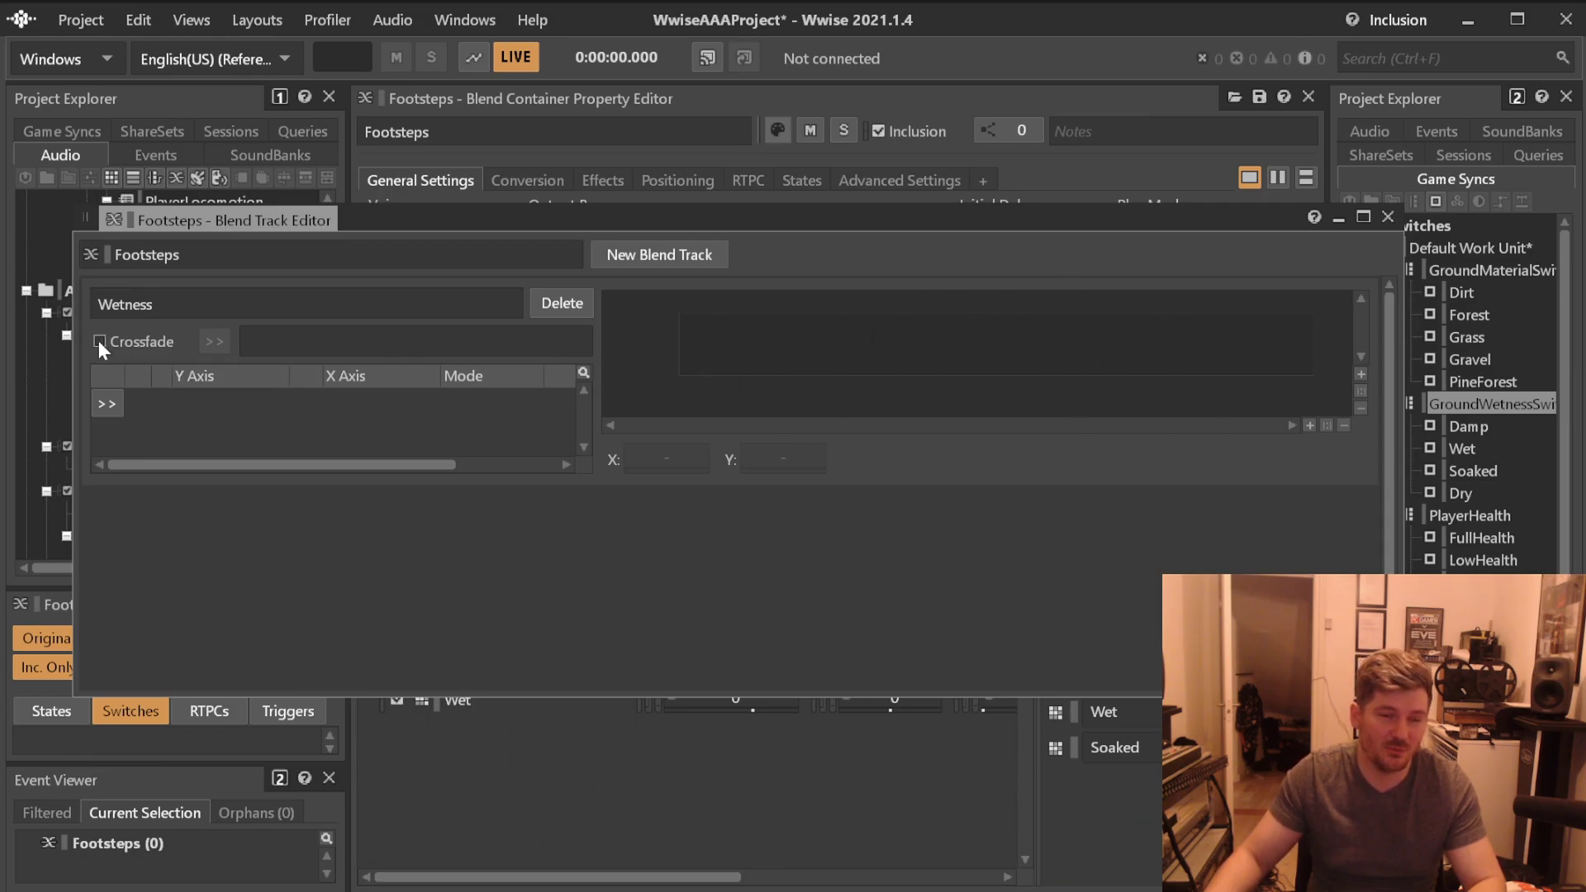
click(99, 341)
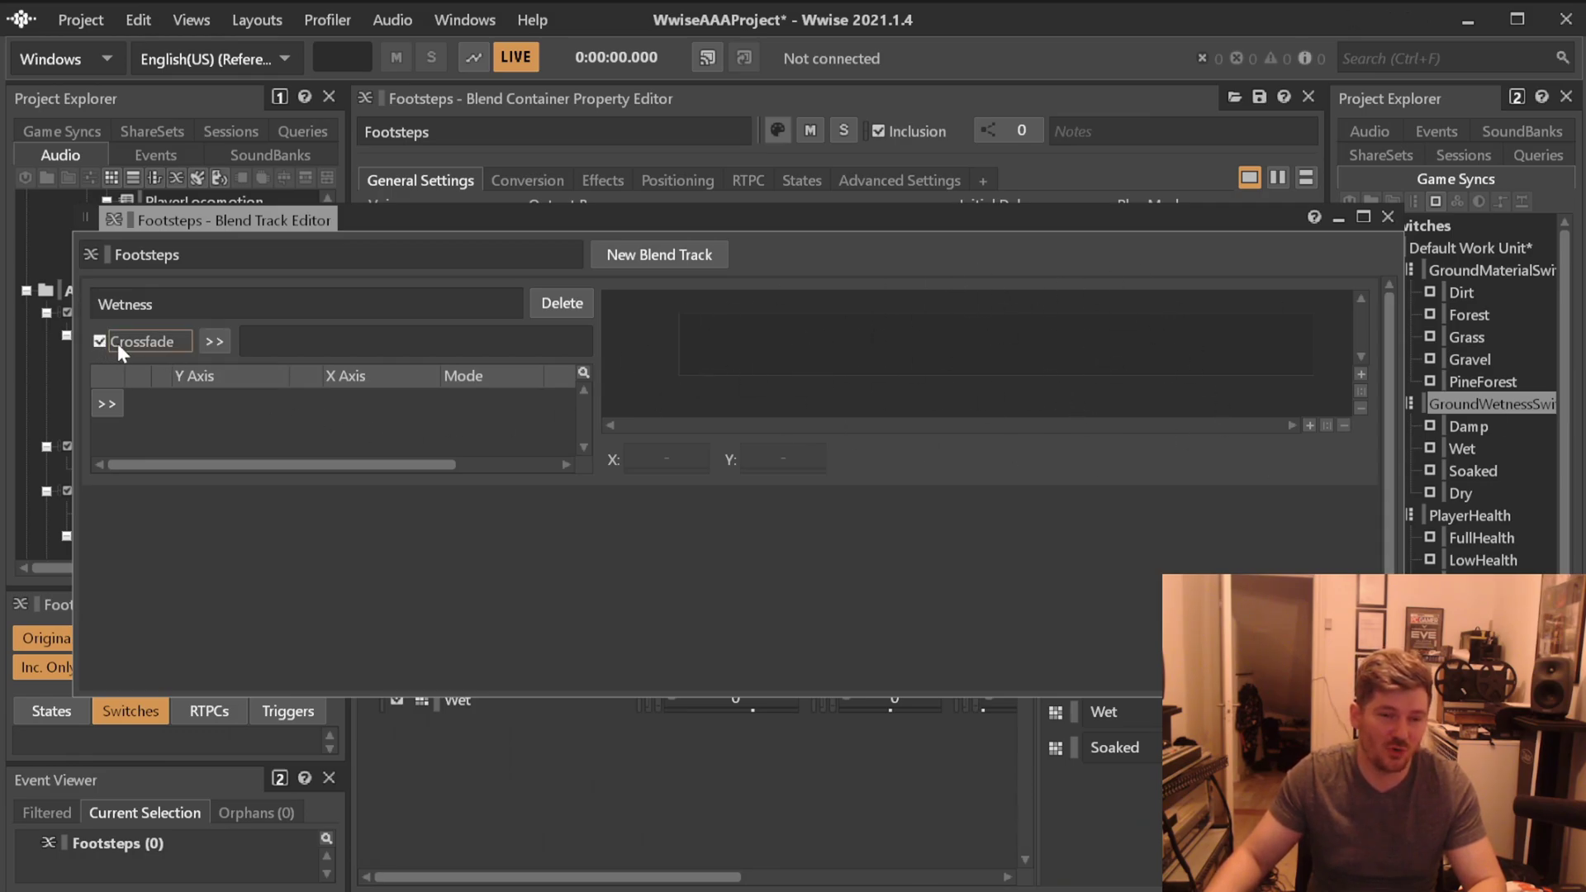
click(223, 343)
mouse_move(408, 338)
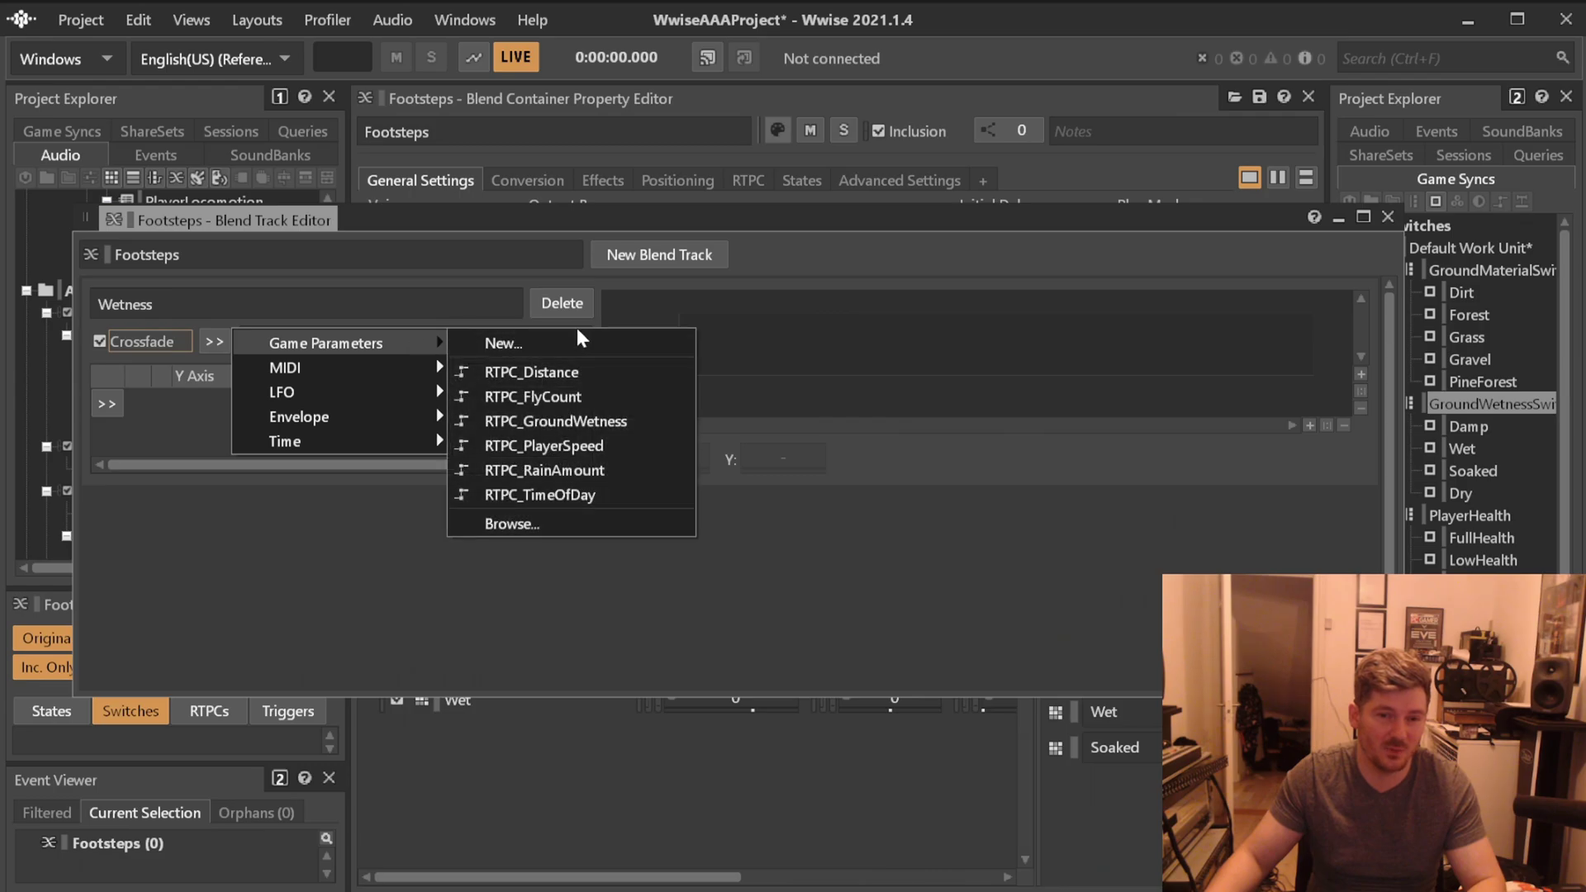
click(598, 422)
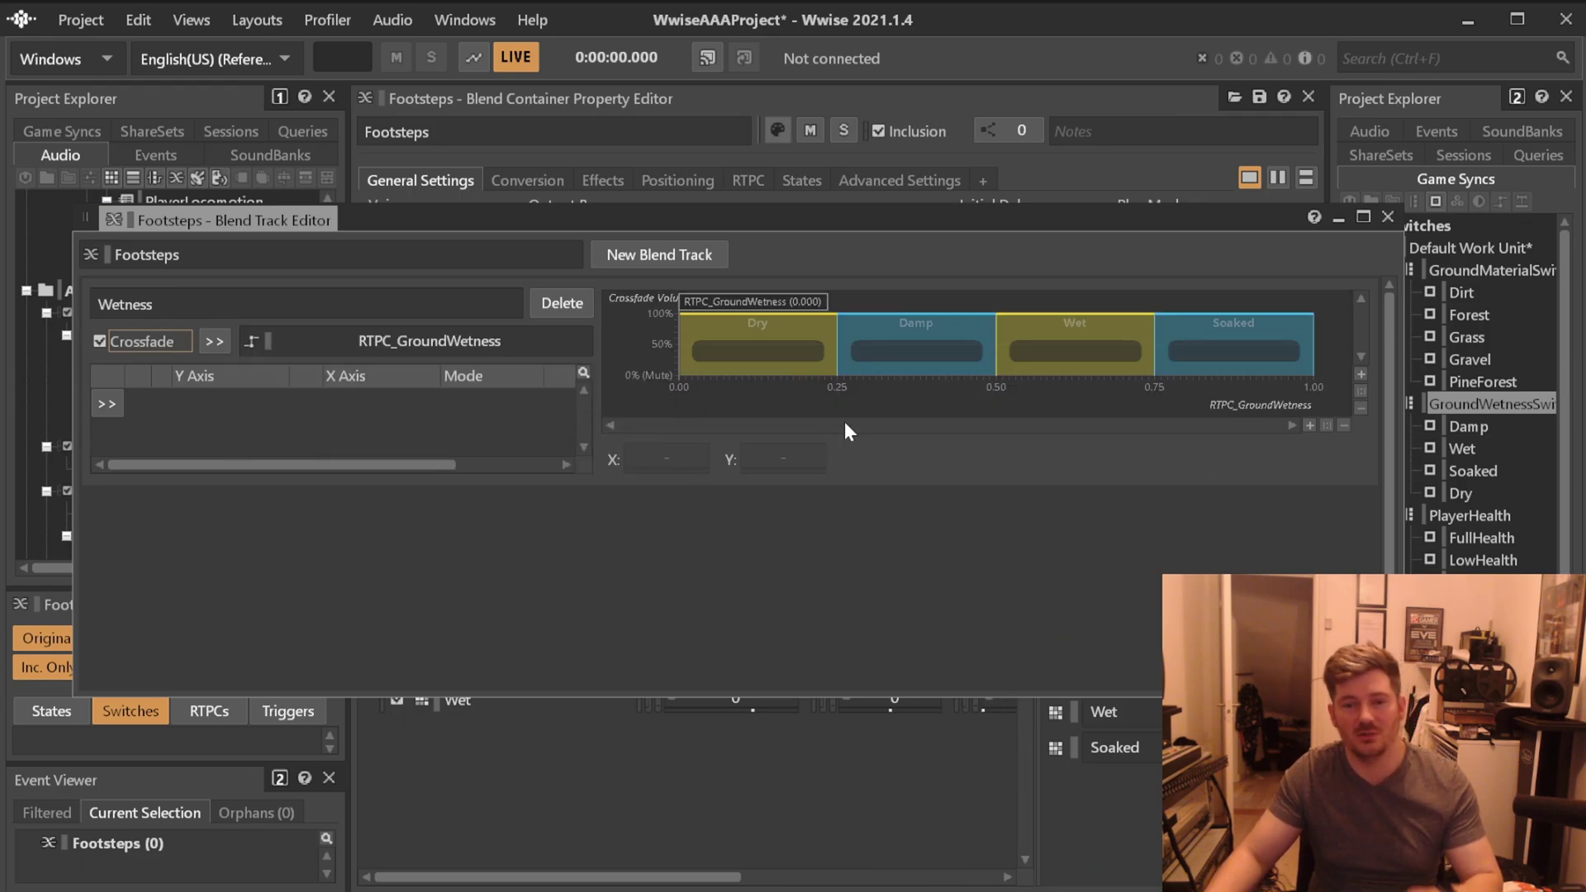
Preview GroundWetness at 0.25 and 0.67, then undo the Dry/Damp overlap to keep adjacent ranges.
mouse_move(768, 301)
mouse_down()
mouse_move(933, 298)
mouse_move(859, 303)
mouse_move(905, 300)
mouse_up()
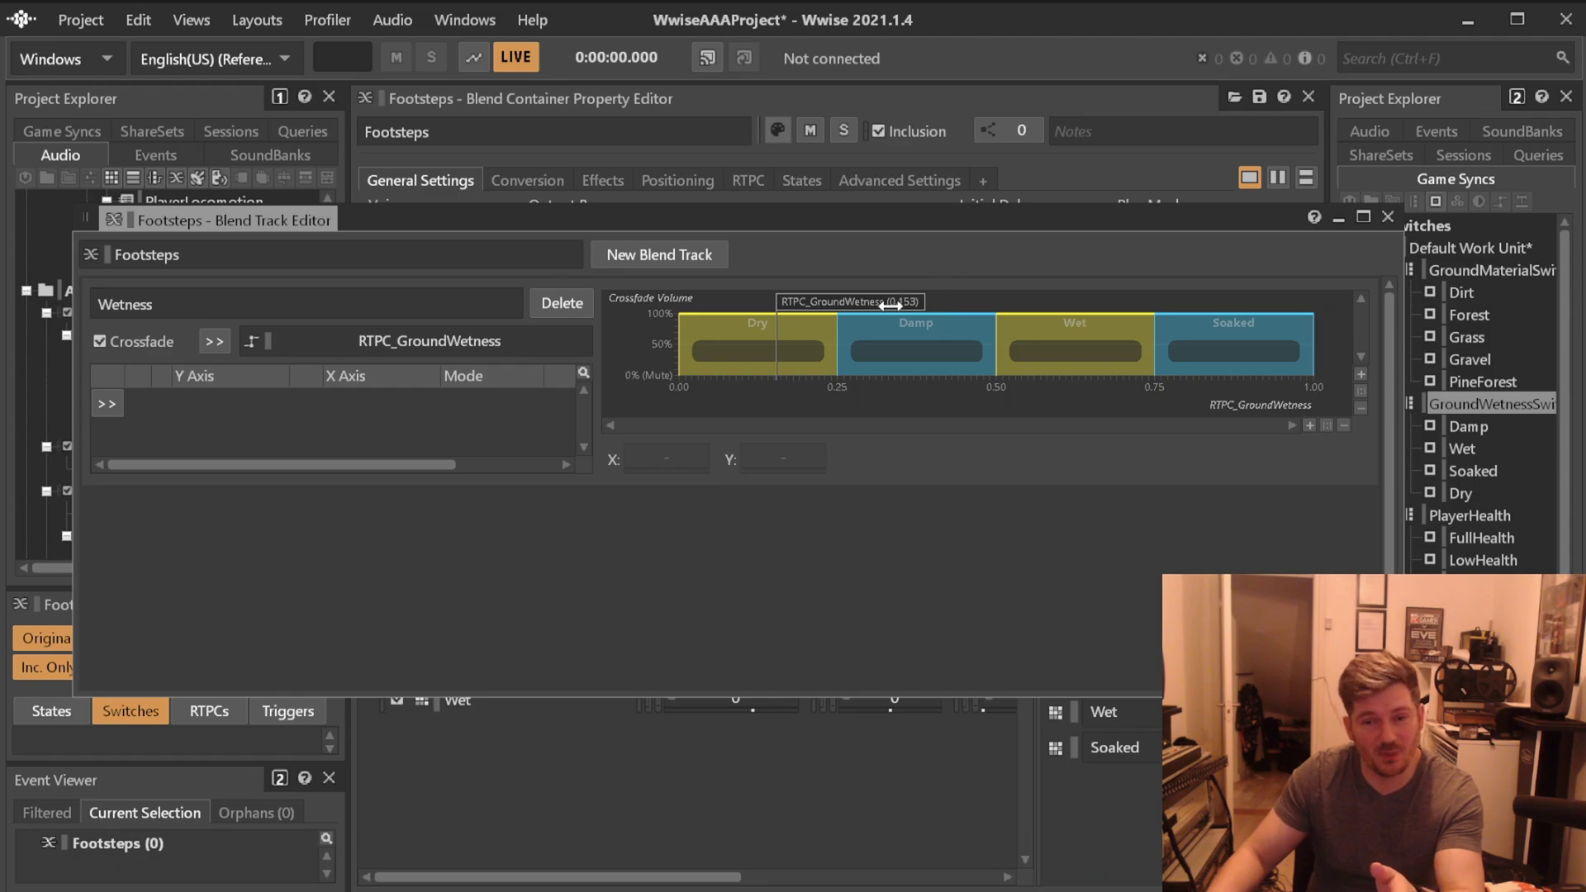
drag(835, 303, 729, 338)
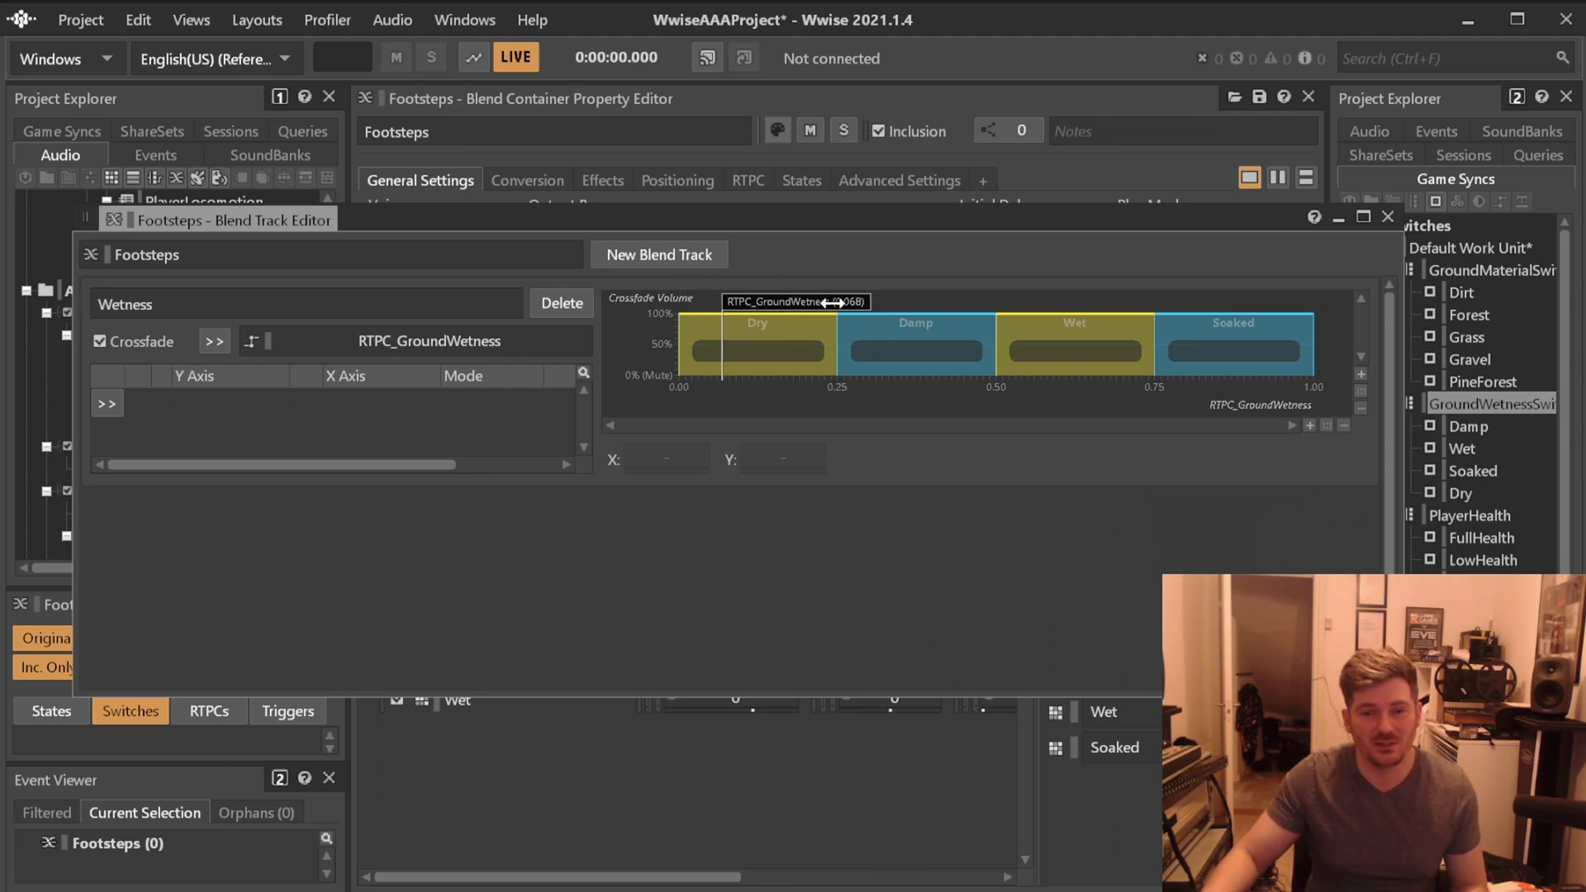
drag(835, 345, 771, 344)
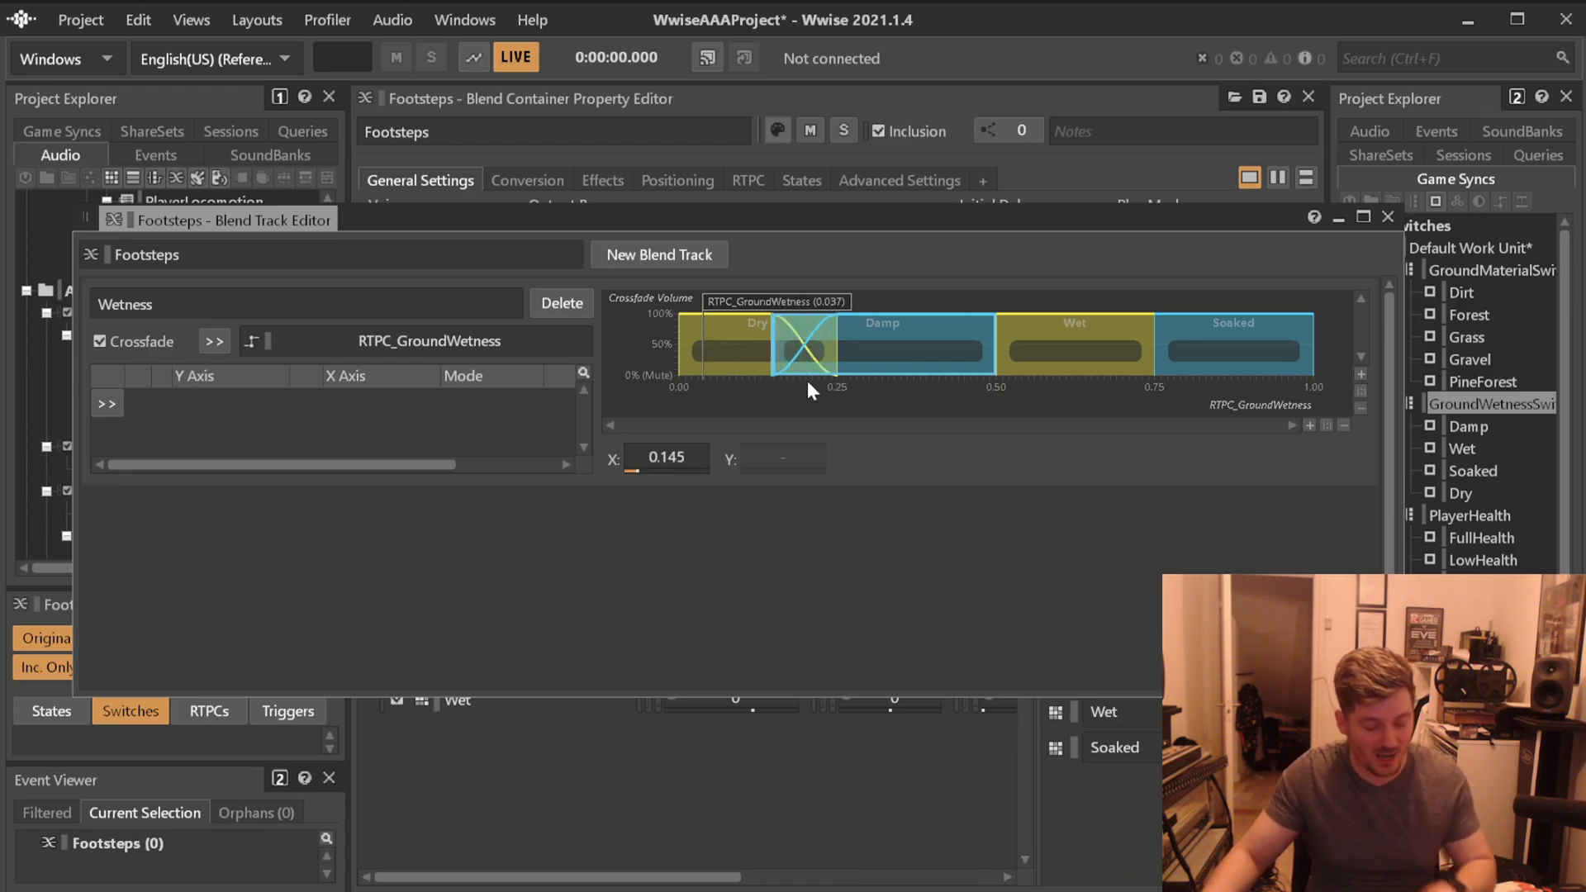
key(ctrl+z)
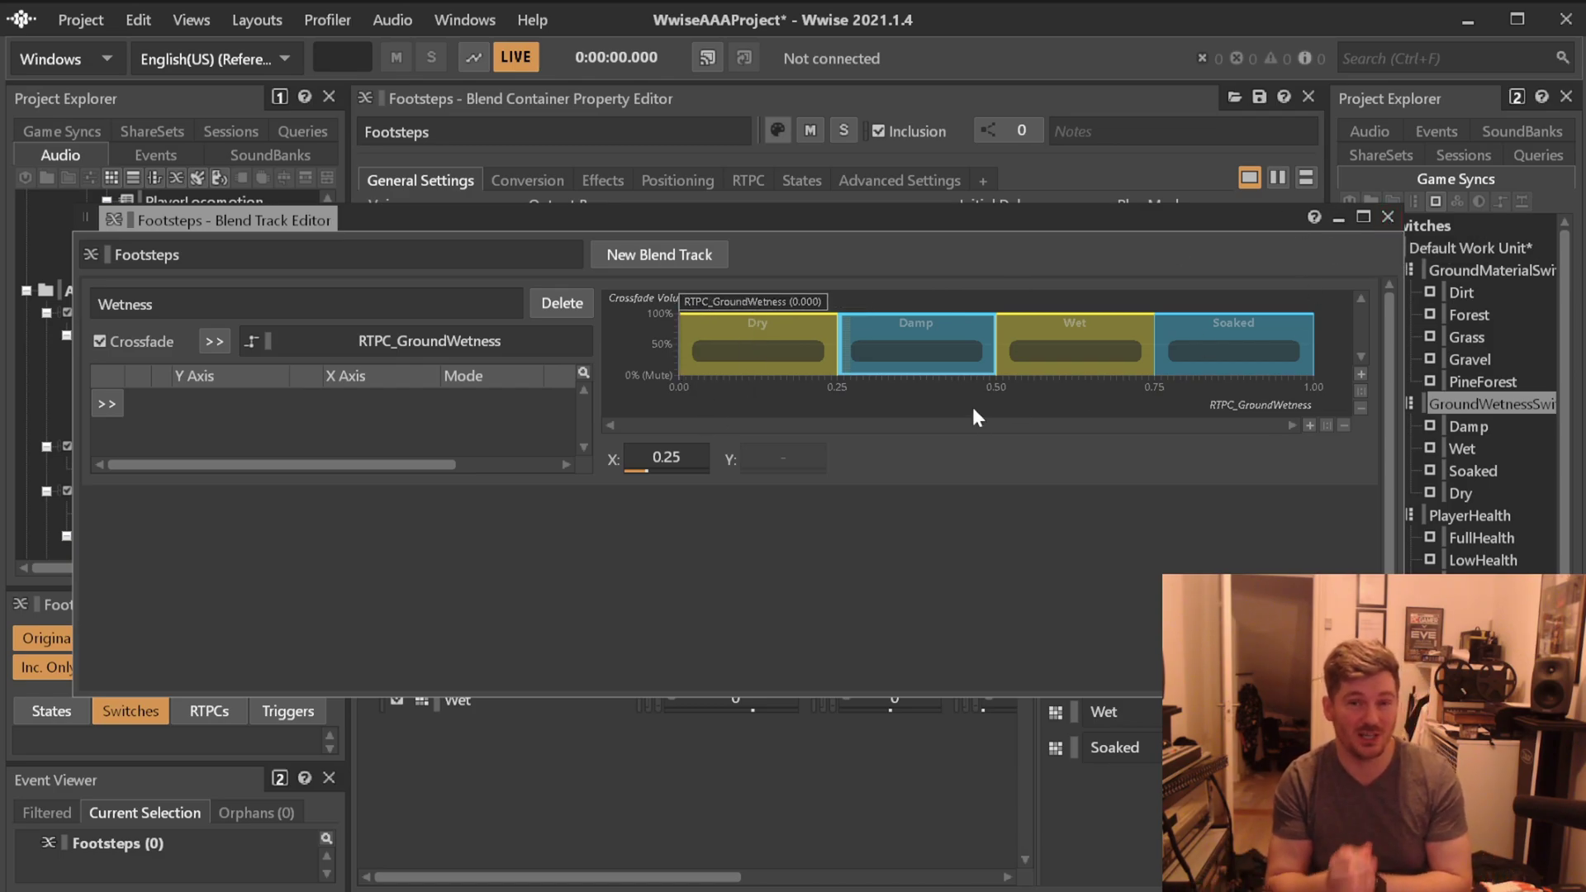
click(1386, 218)
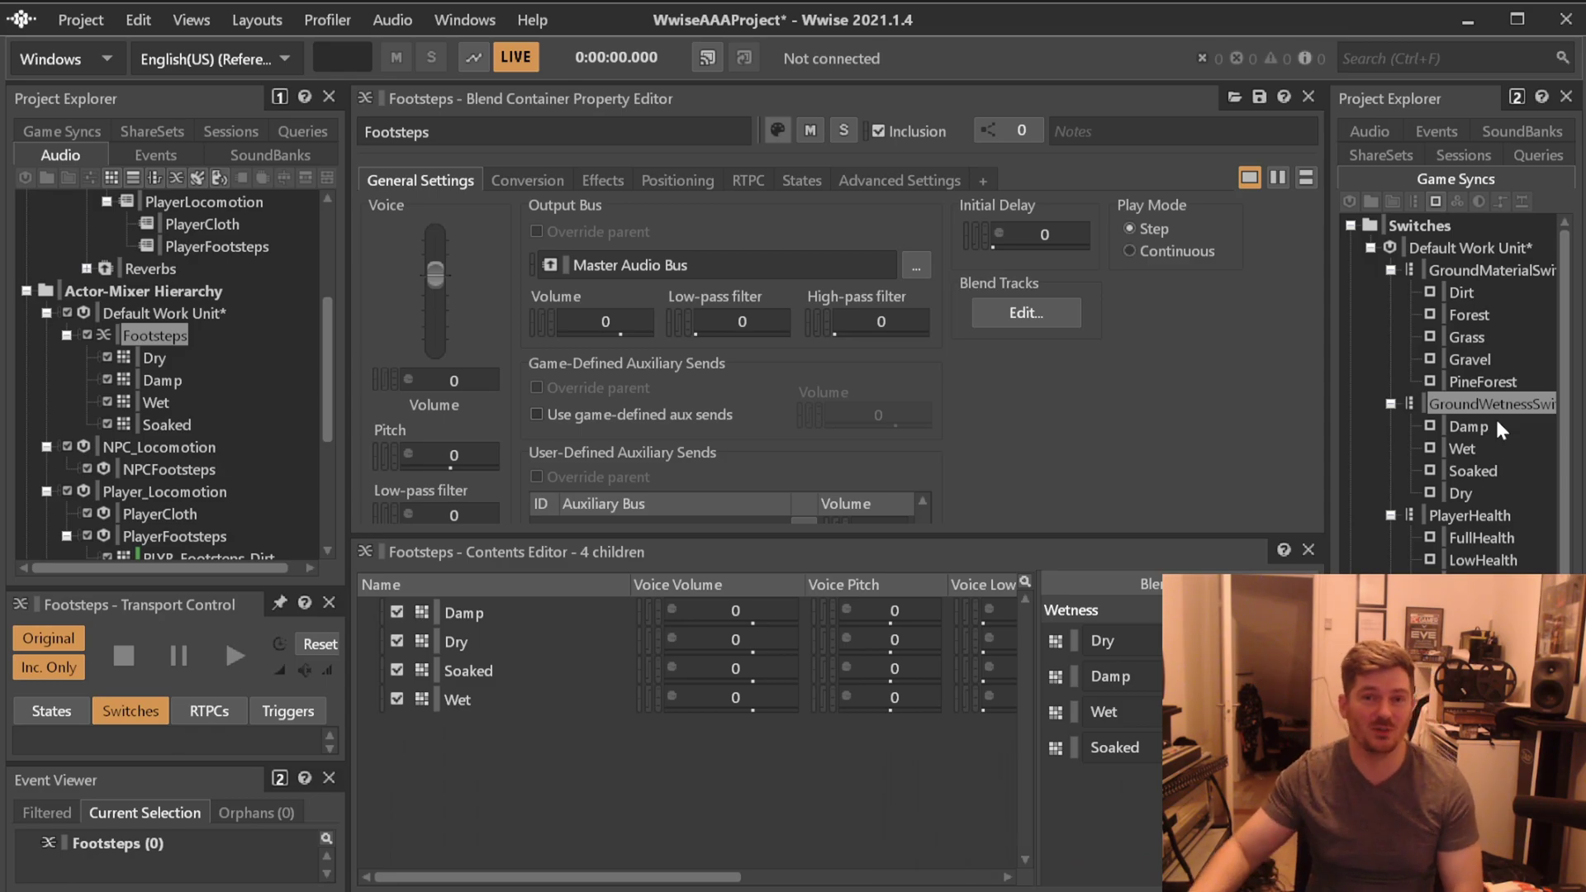
Reopen the Footsteps blend track editor briefly and close it again.
click(1026, 312)
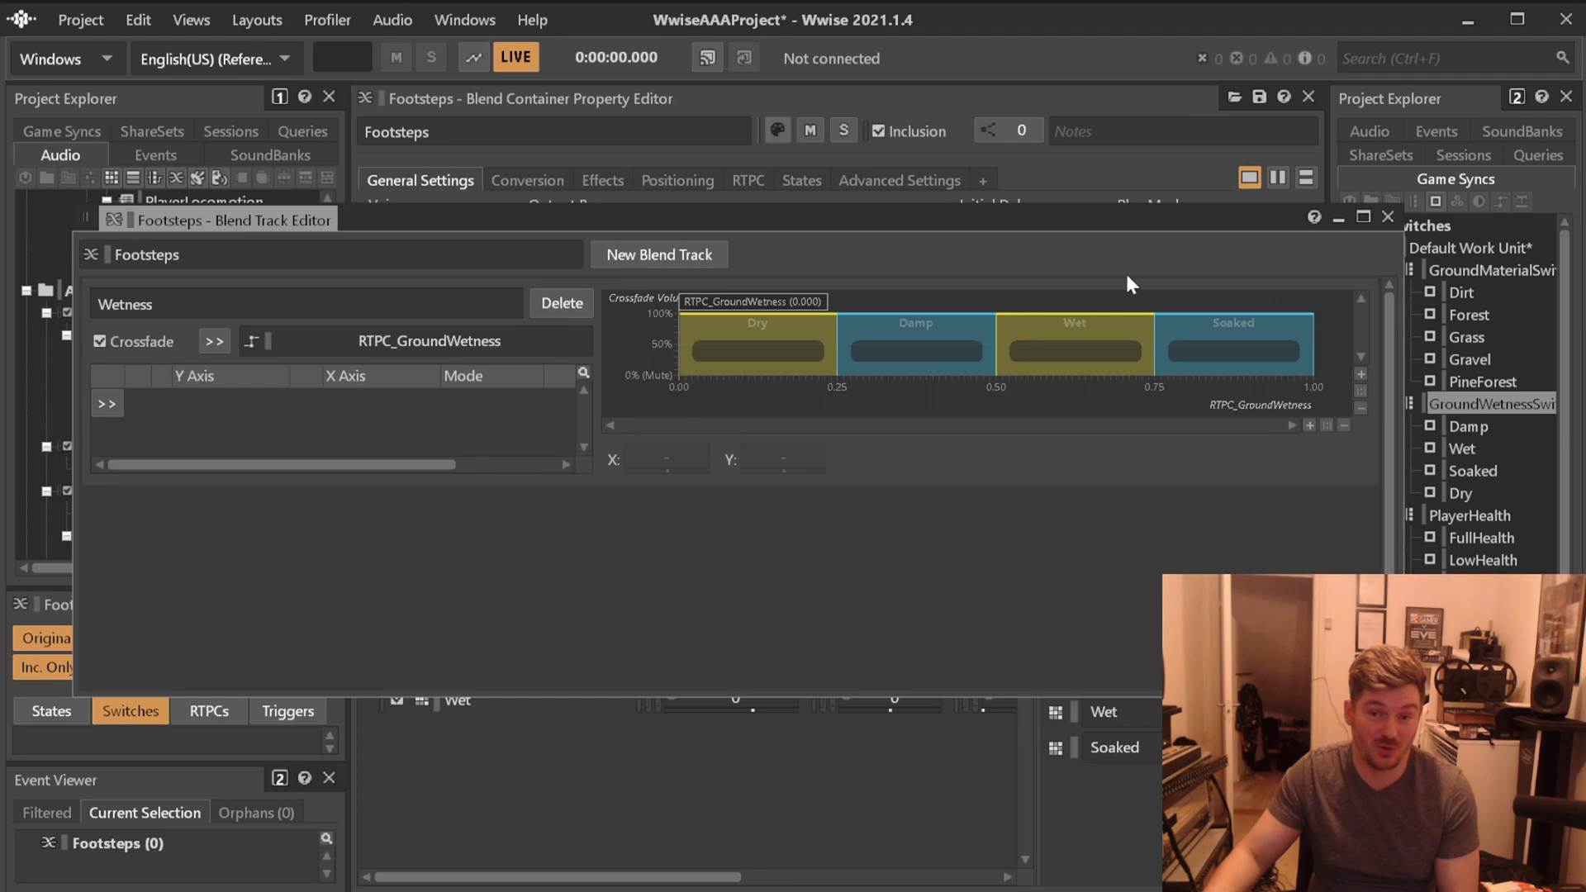
key(Escape)
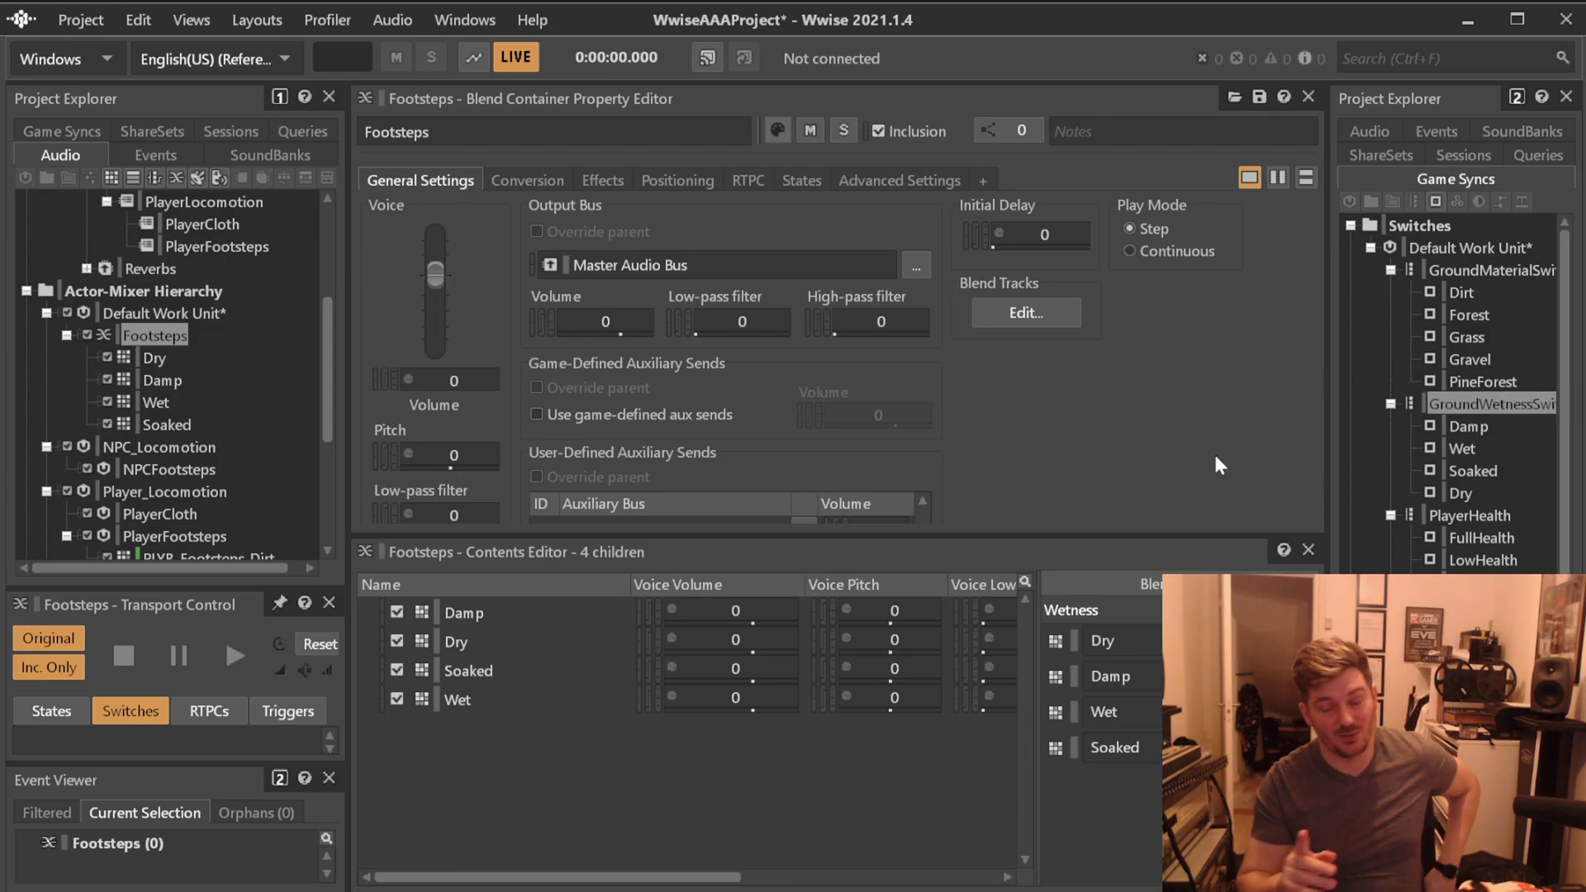
Try Slew Rate interpolation on RTPC_GroundWetness, then set it back to None.
click(1380, 154)
click(1456, 155)
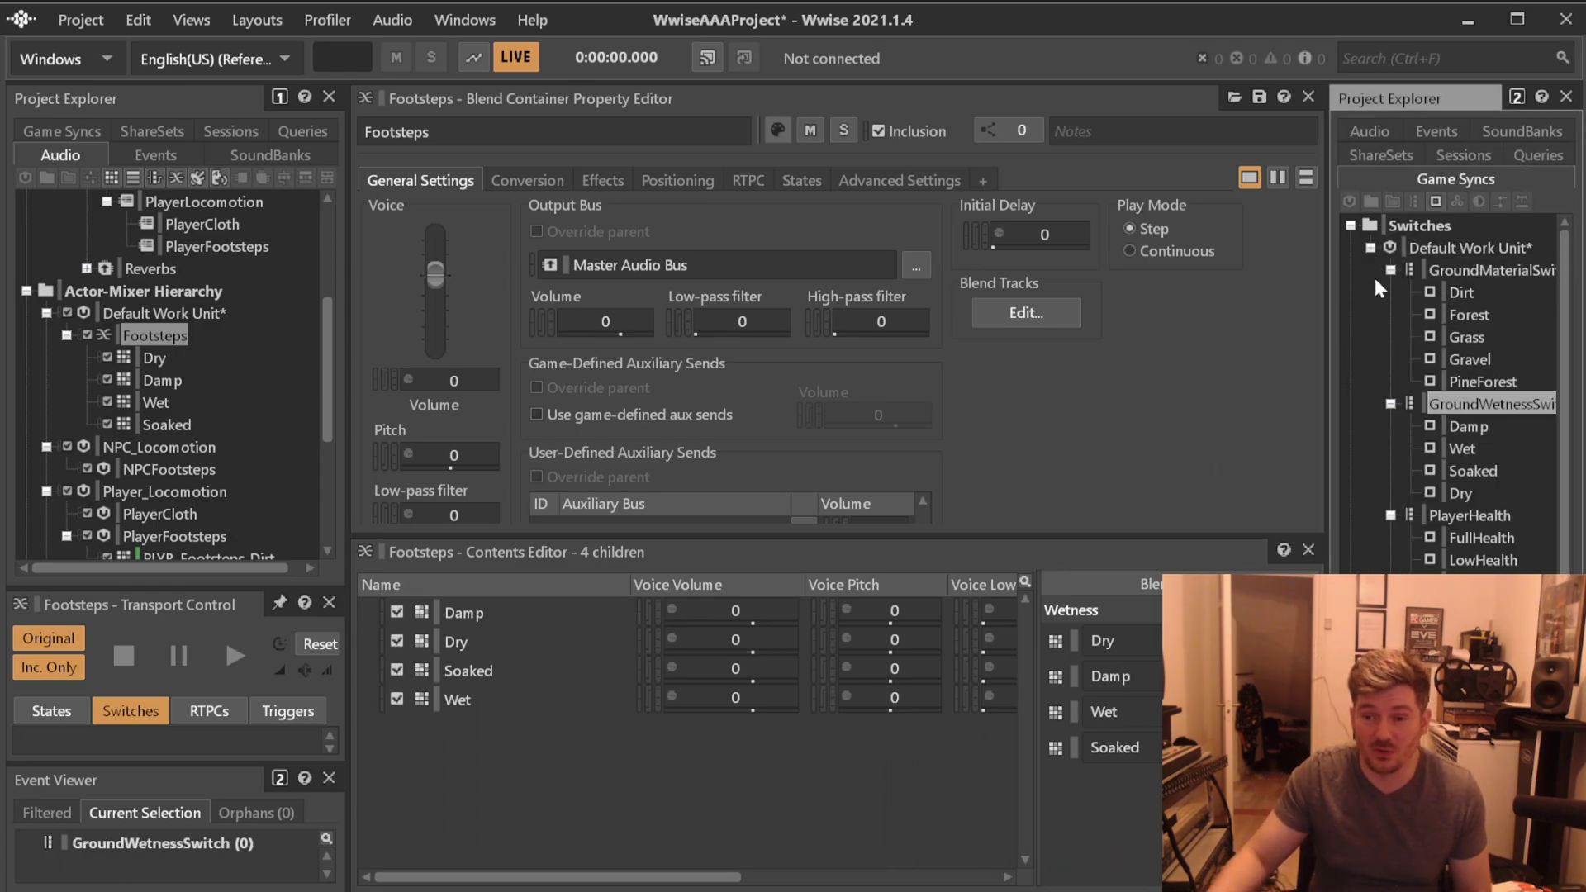
scroll(1414, 281, down, 6)
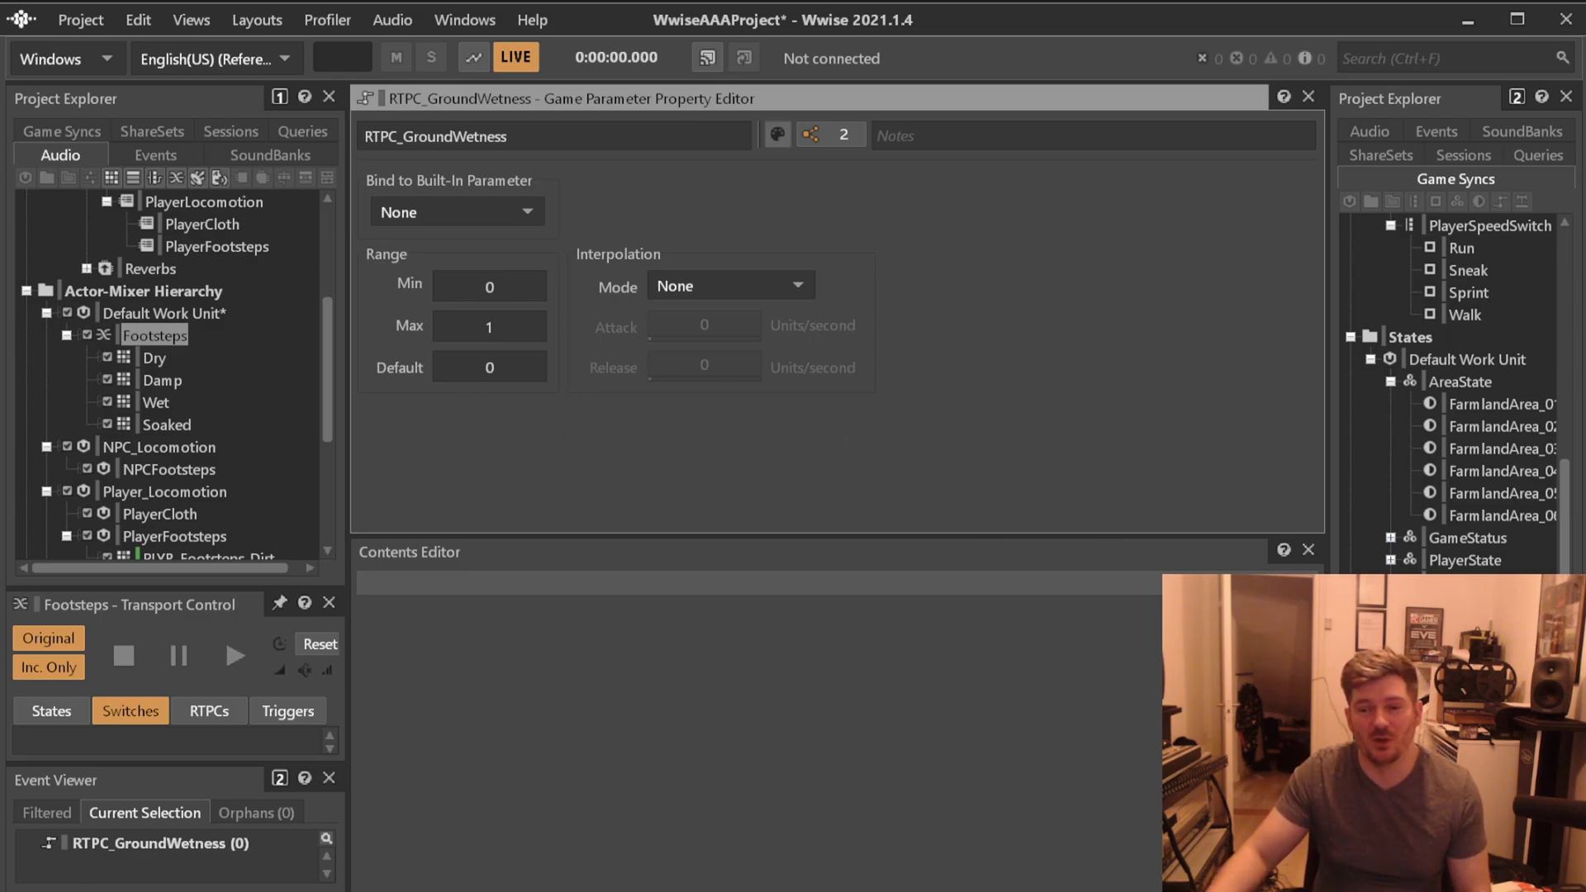
click(791, 285)
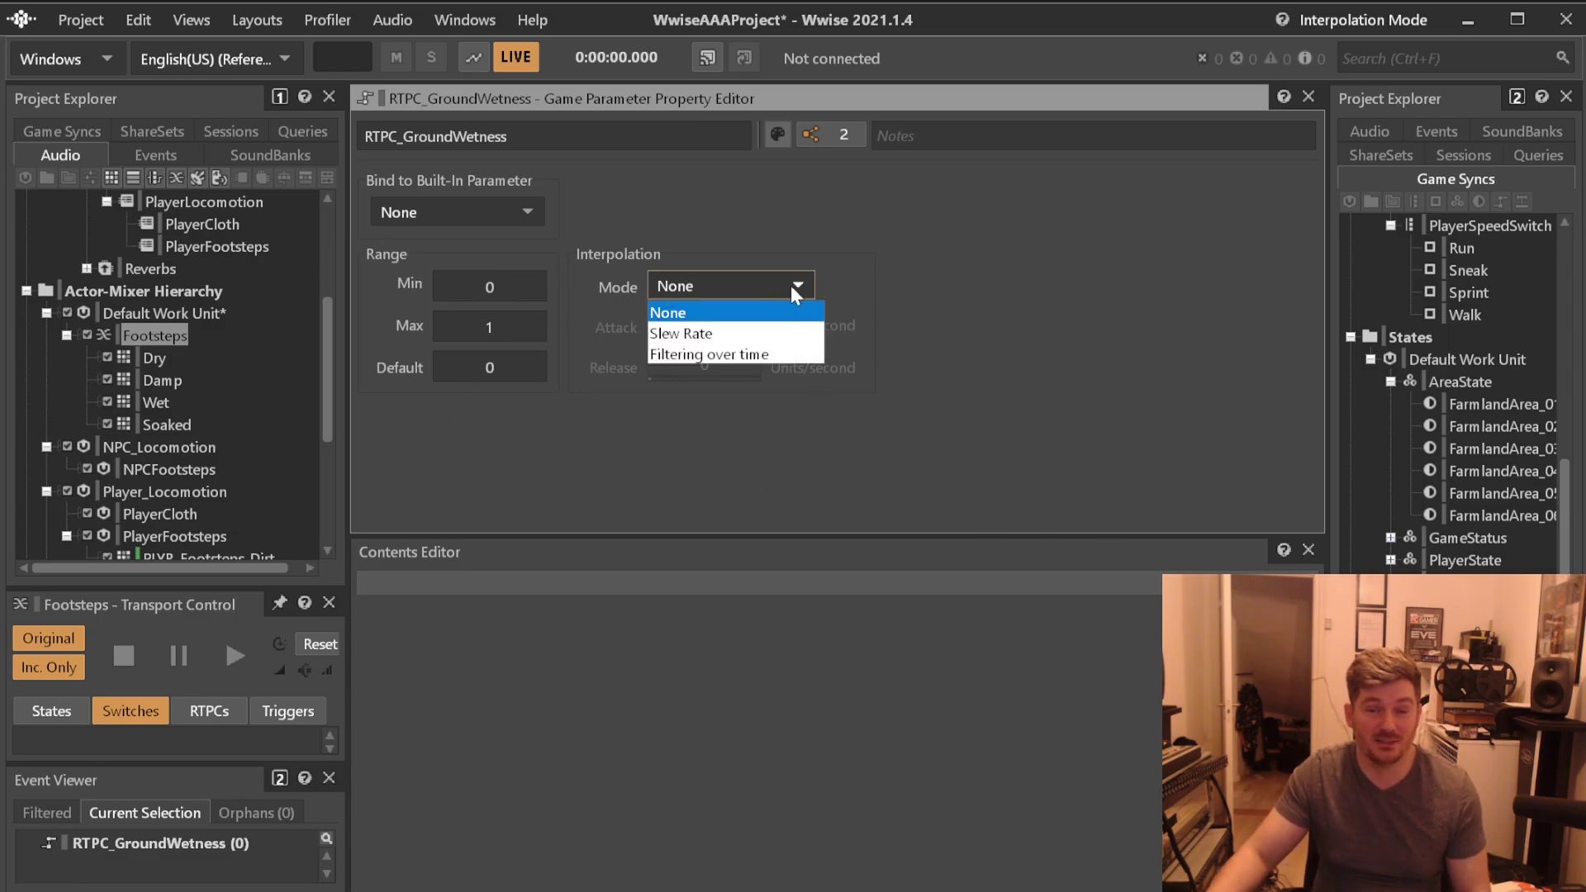
click(938, 288)
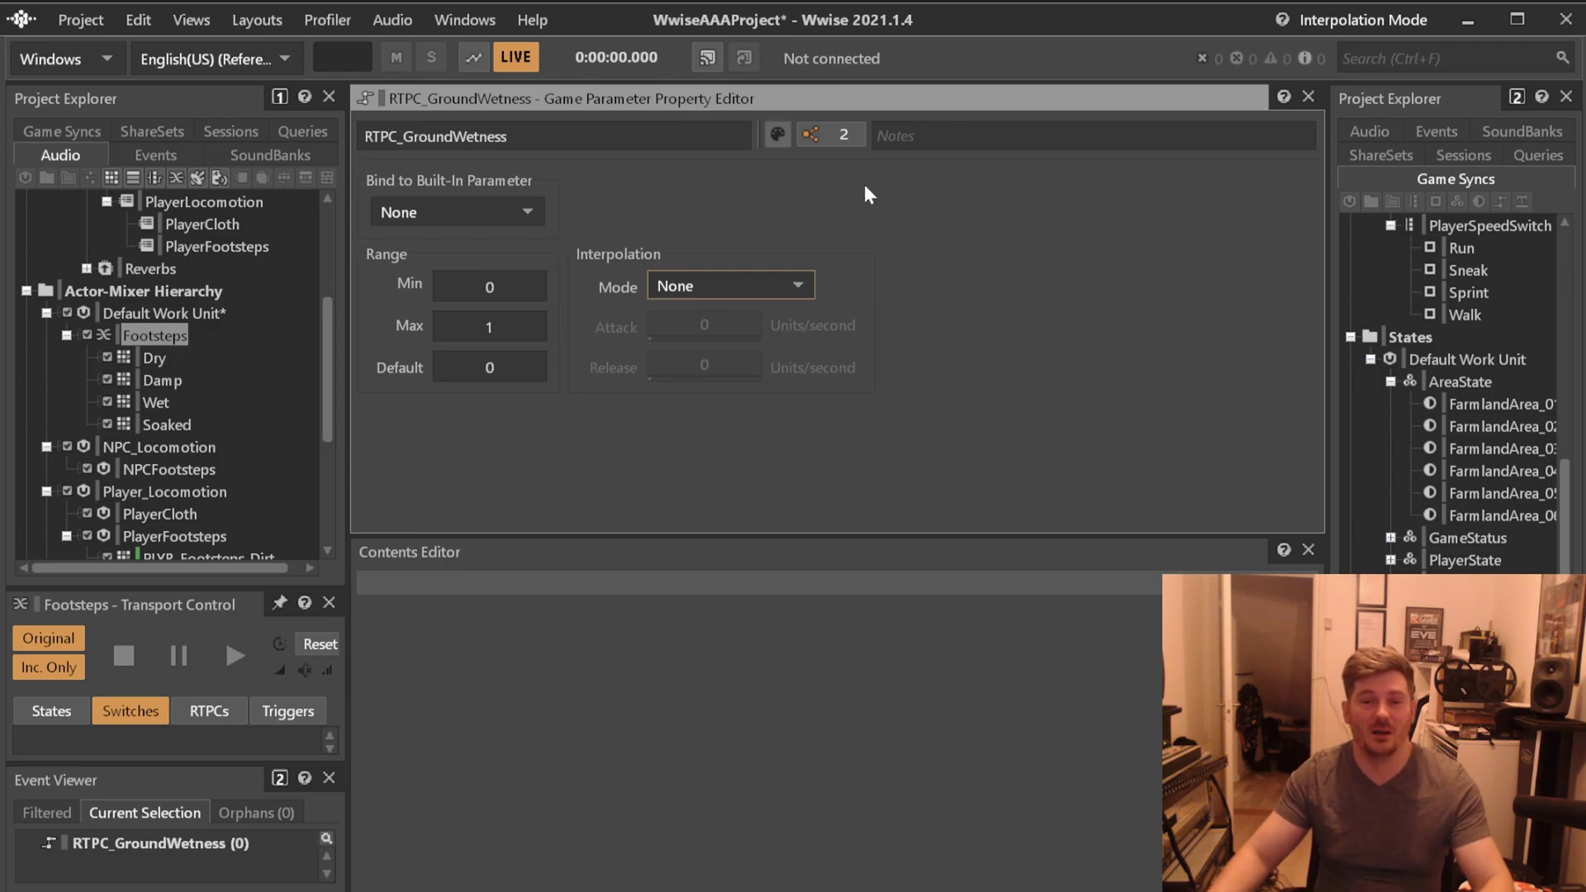
click(774, 289)
click(762, 328)
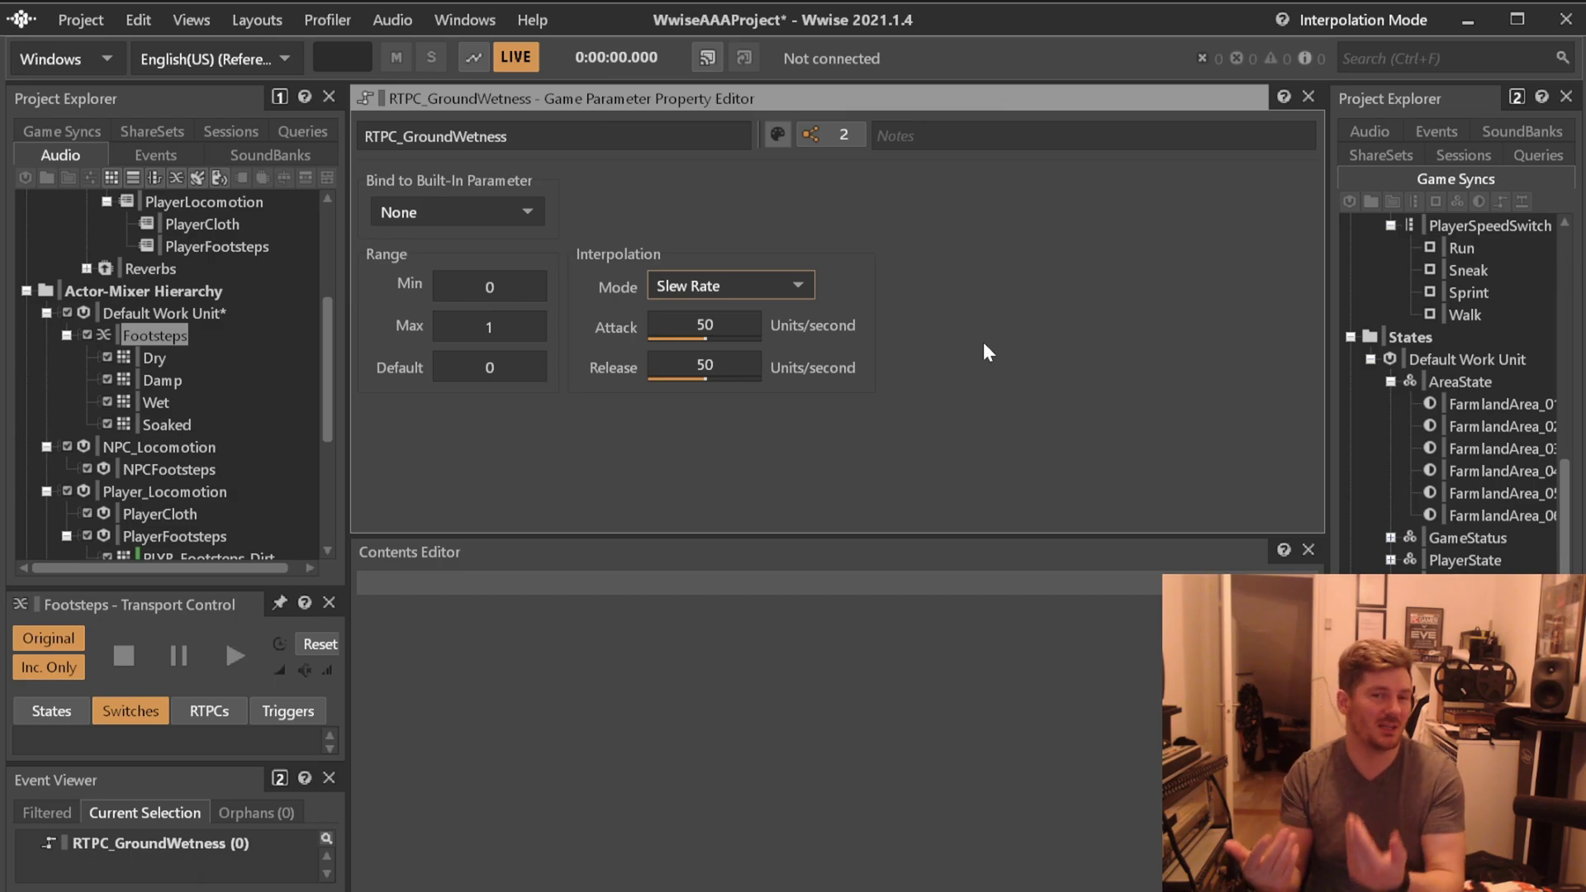
click(797, 285)
click(686, 308)
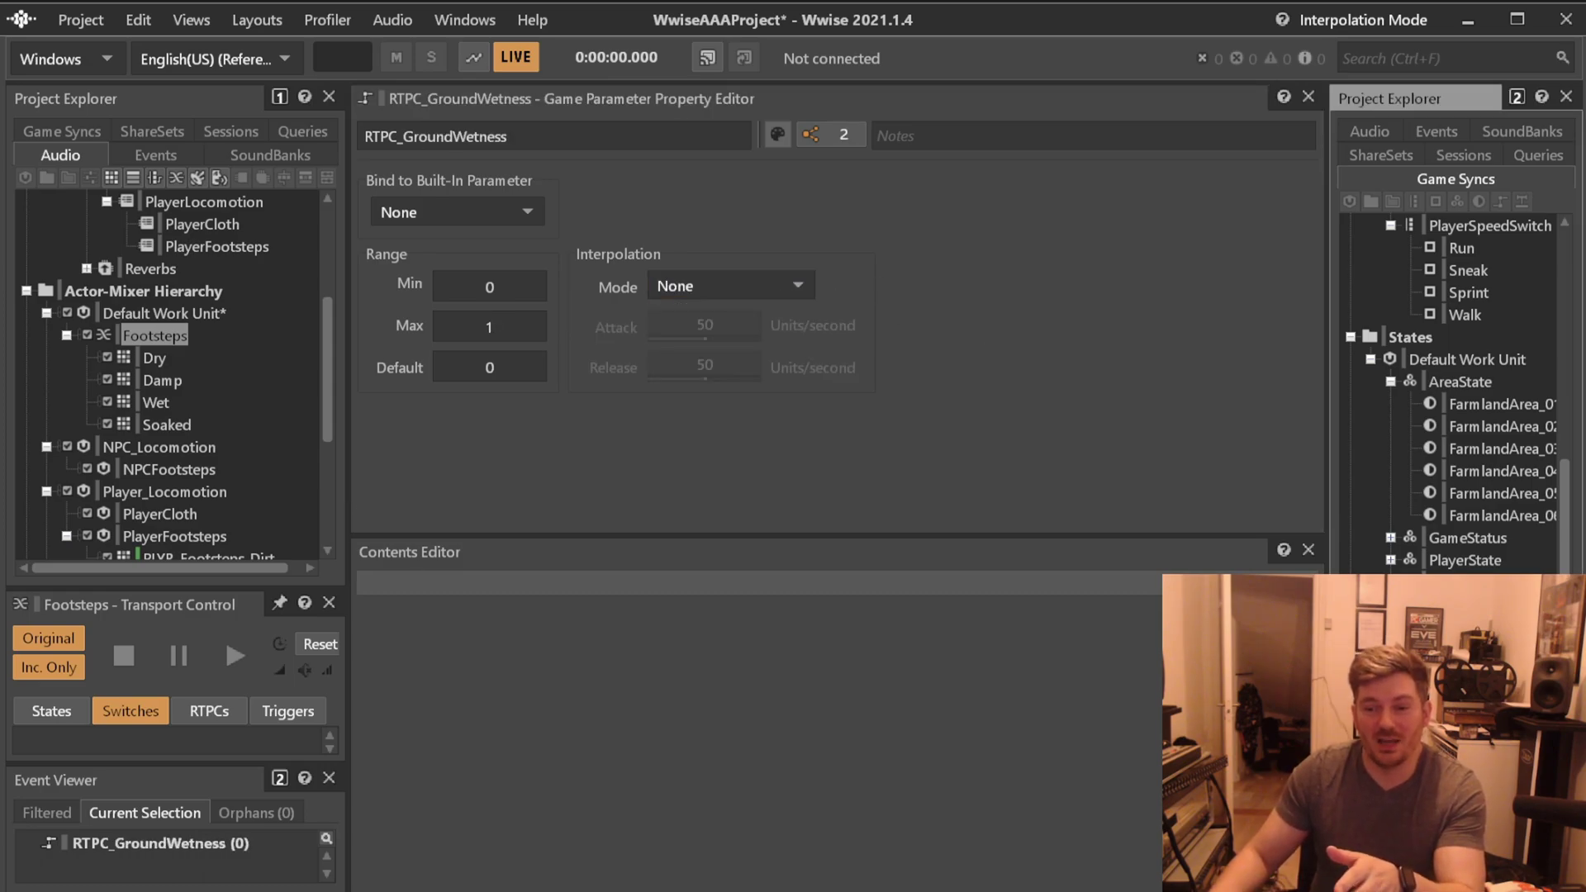
Duplicate RTPC_GroundWetness and rename the copy RTPC_GroundWetness_Slow.
key(ctrl+d)
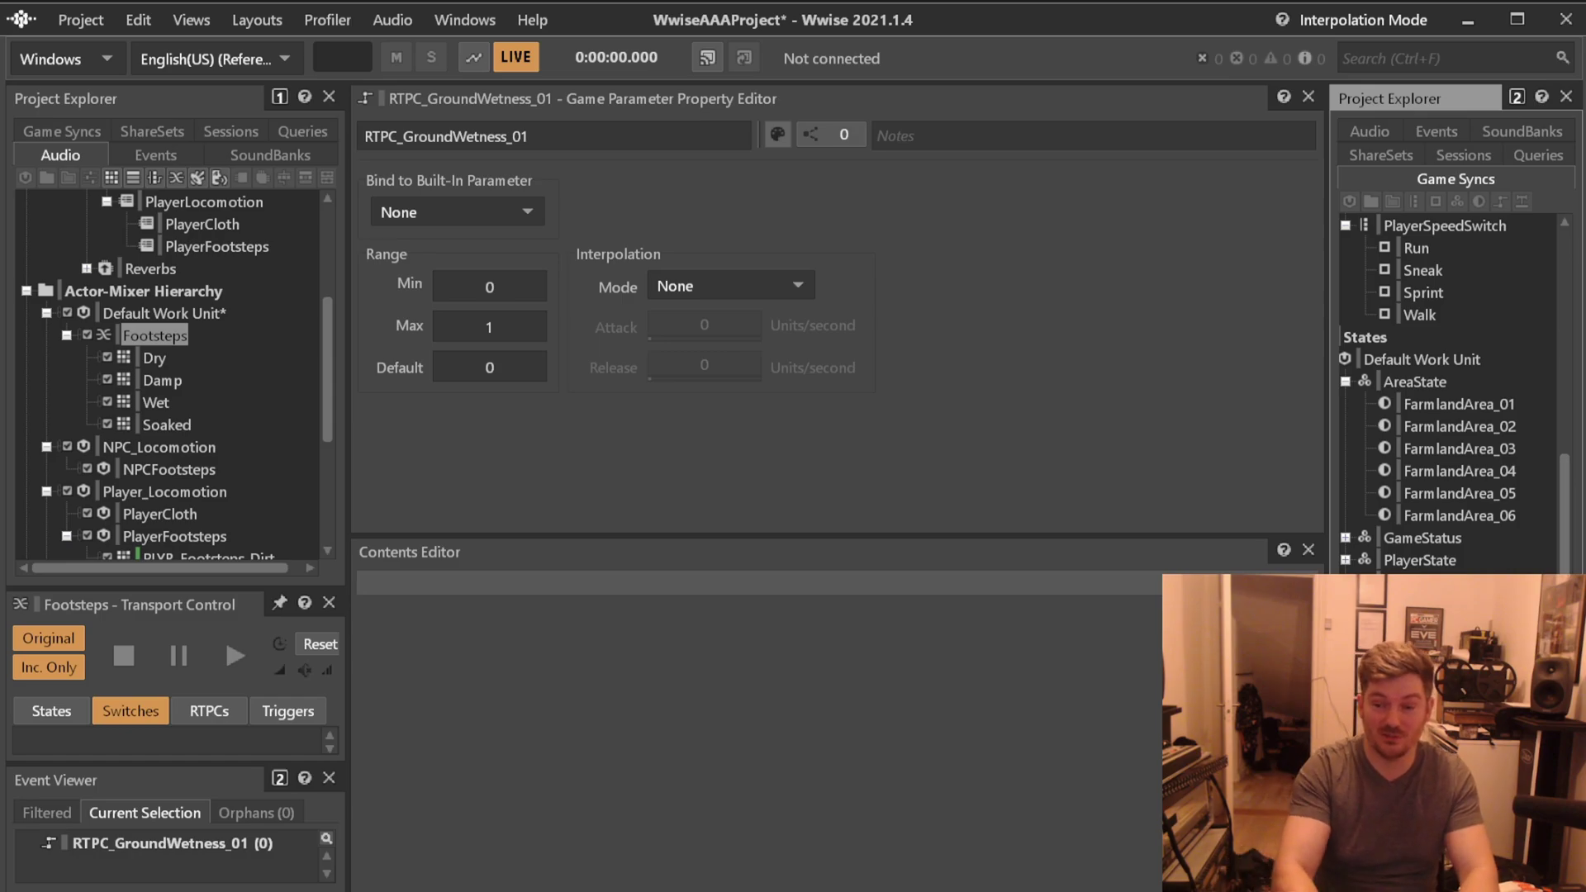
key(Return)
key(Return)
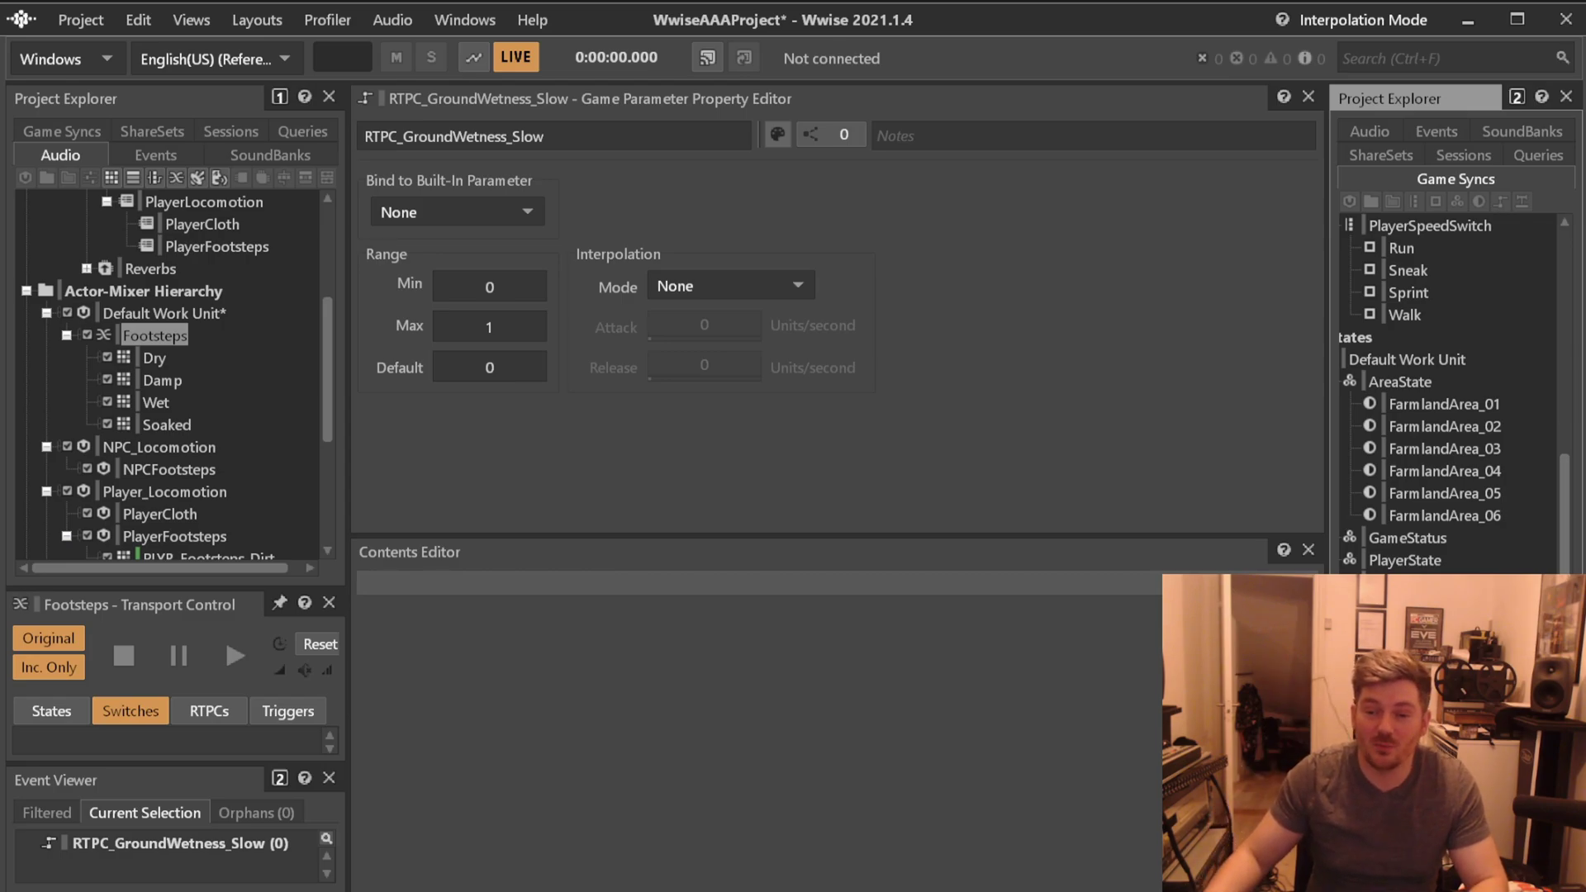
drag(1326, 330, 1132, 331)
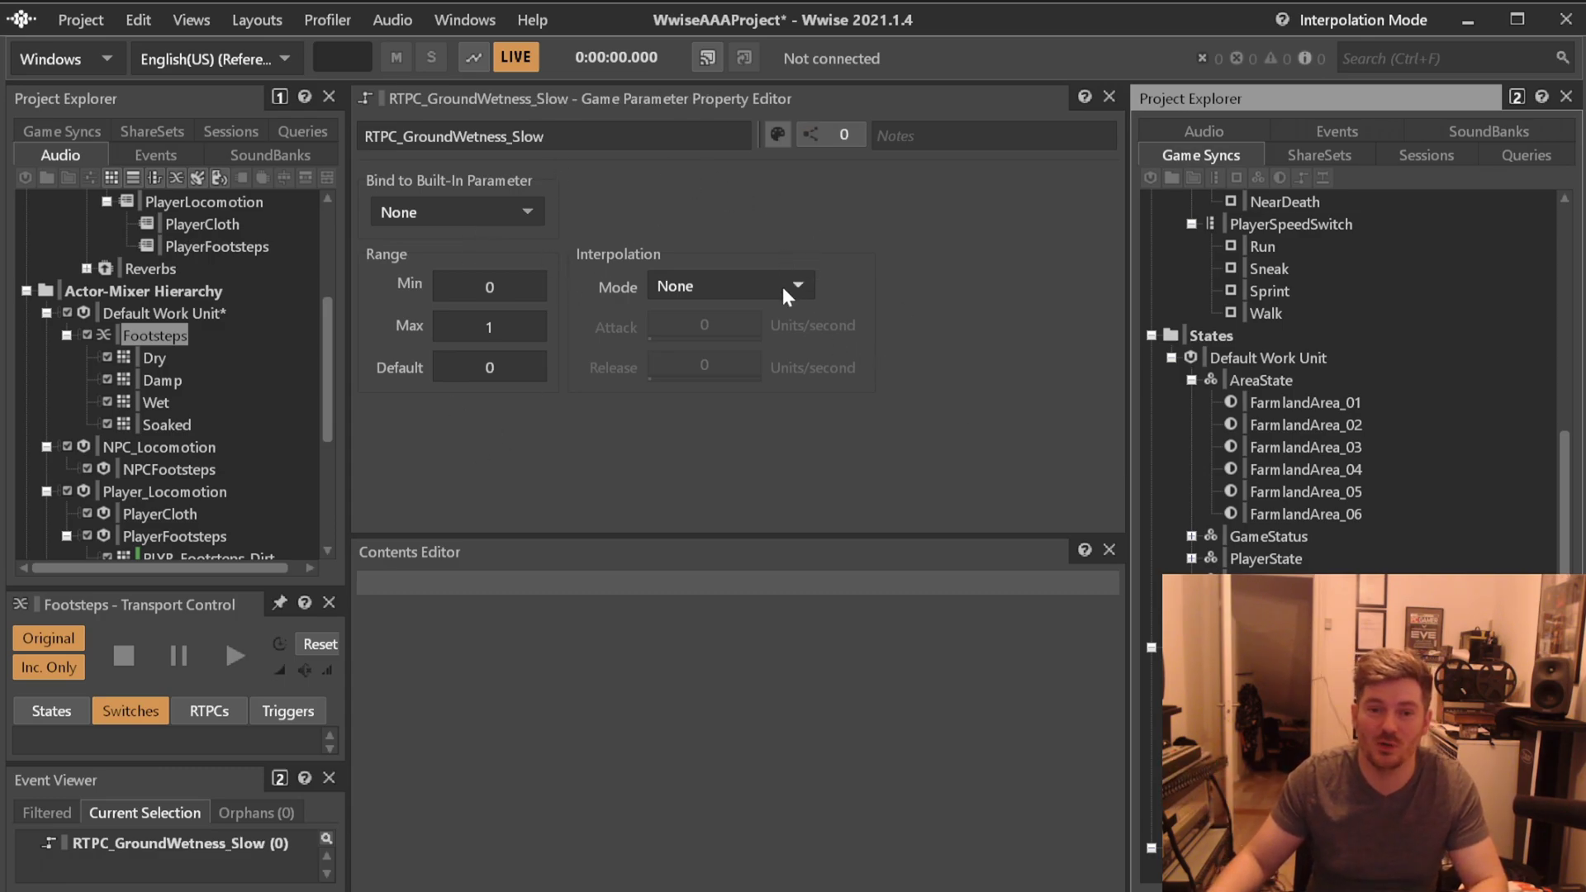
Give RTPC_GroundWetness_Slow Slew Rate interpolation with 0.5 attack and 0.5 release.
click(782, 286)
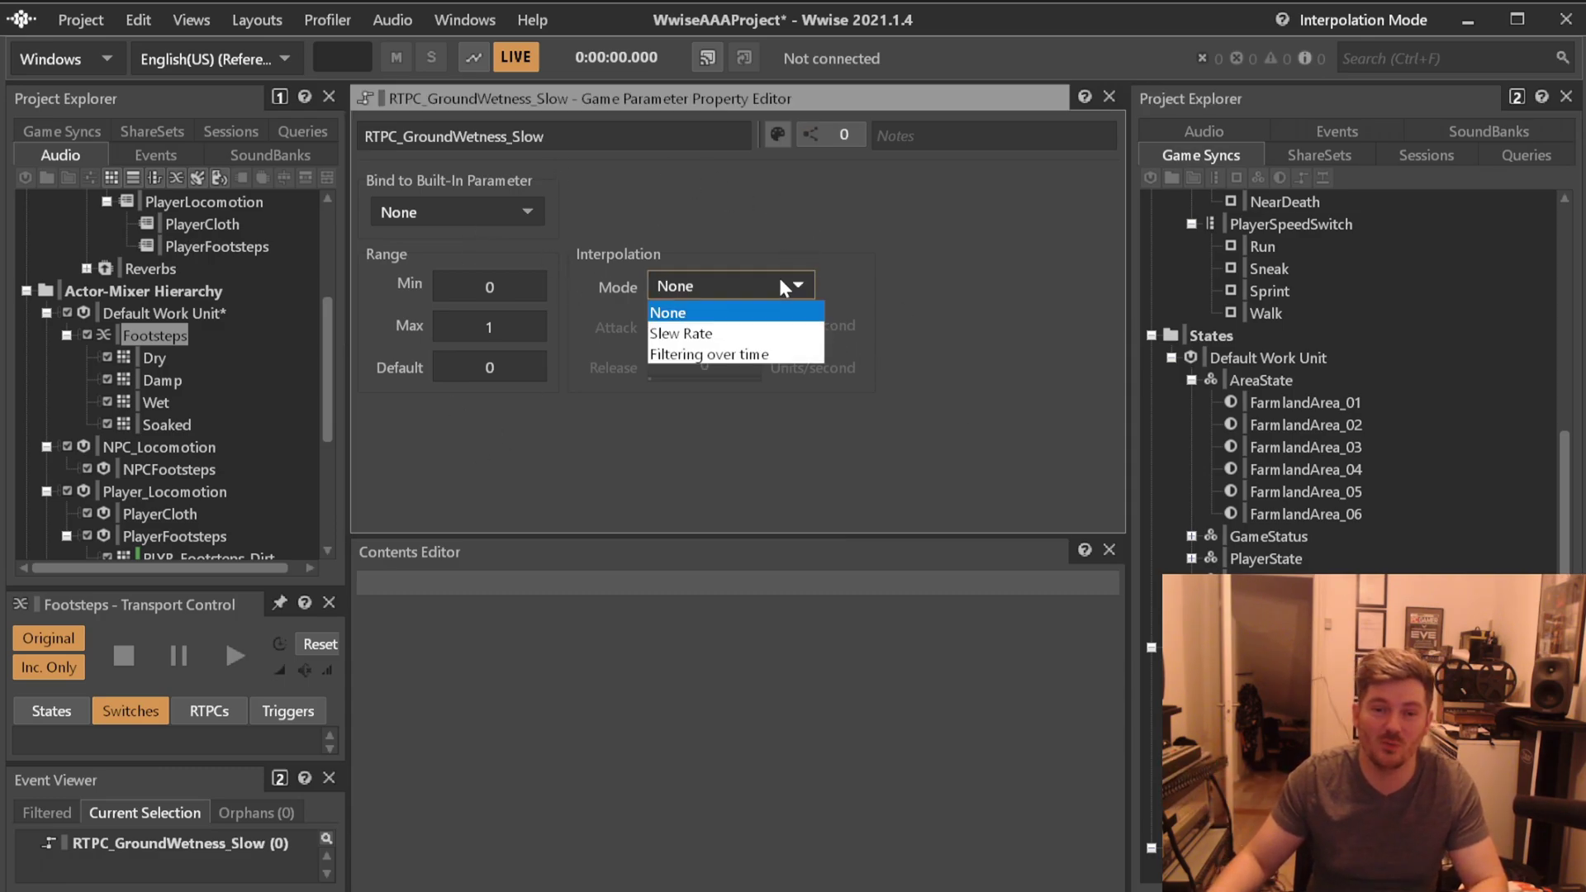
click(748, 334)
click(705, 324)
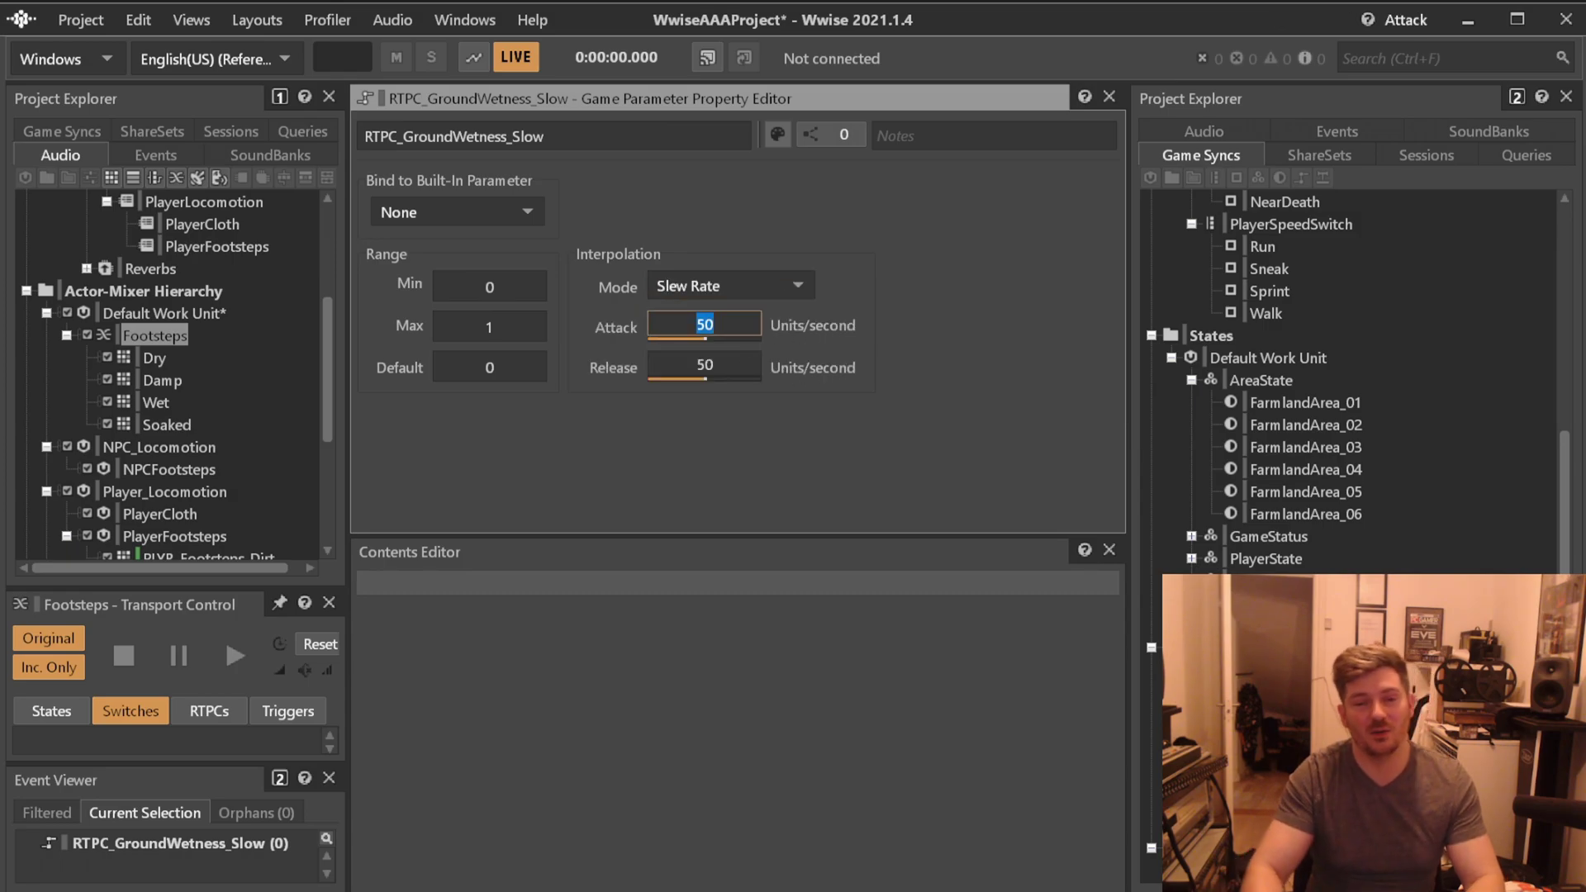
text(0.5)
key(Return)
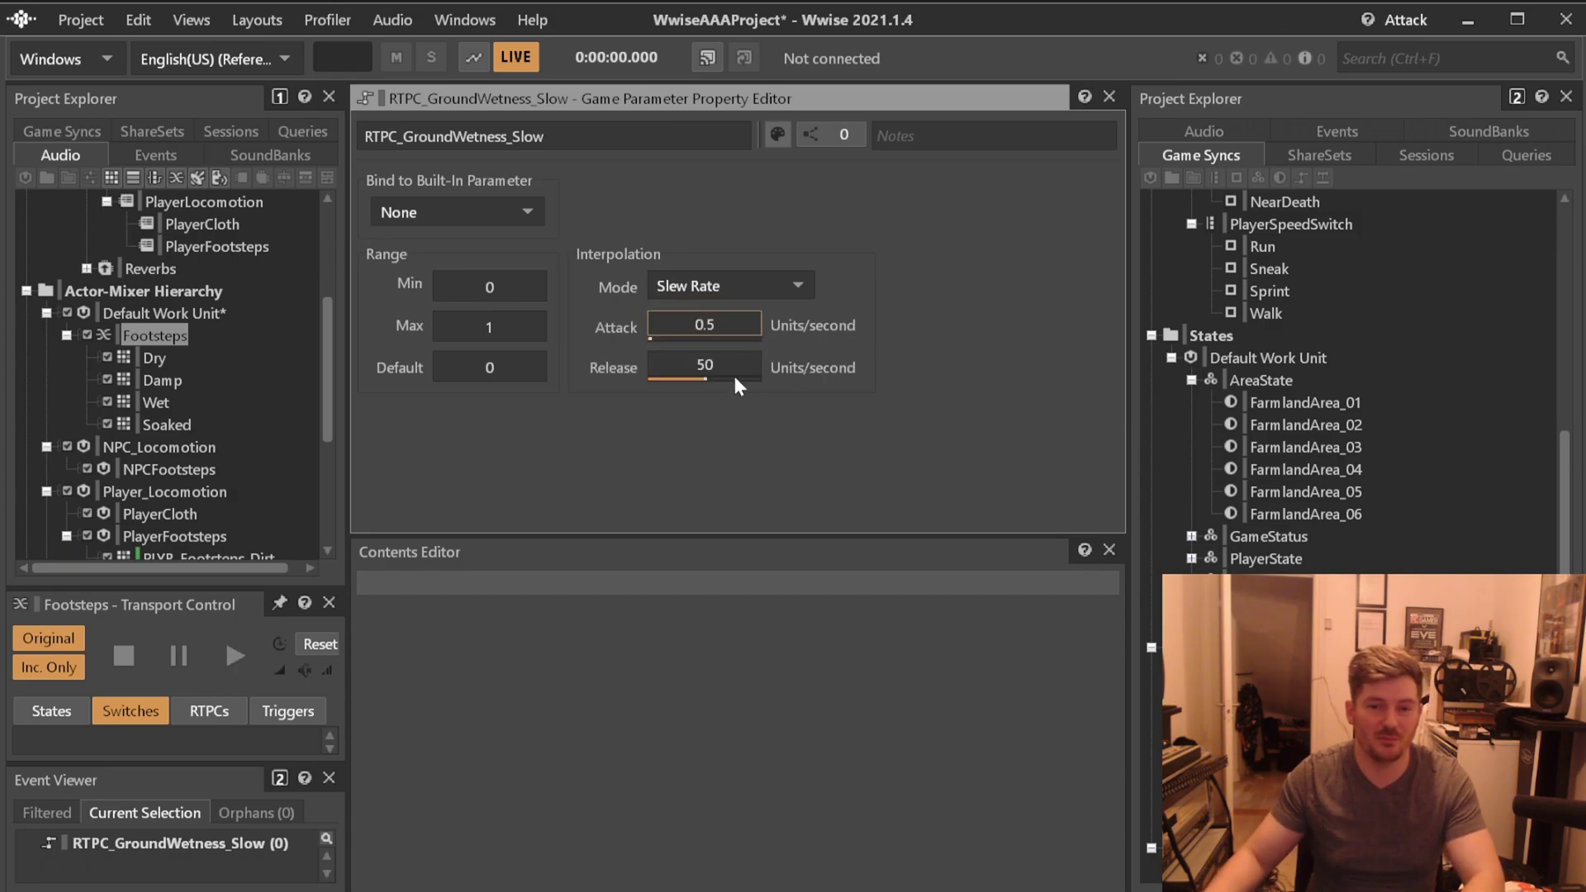
click(710, 364)
text(0.5)
key(Return)
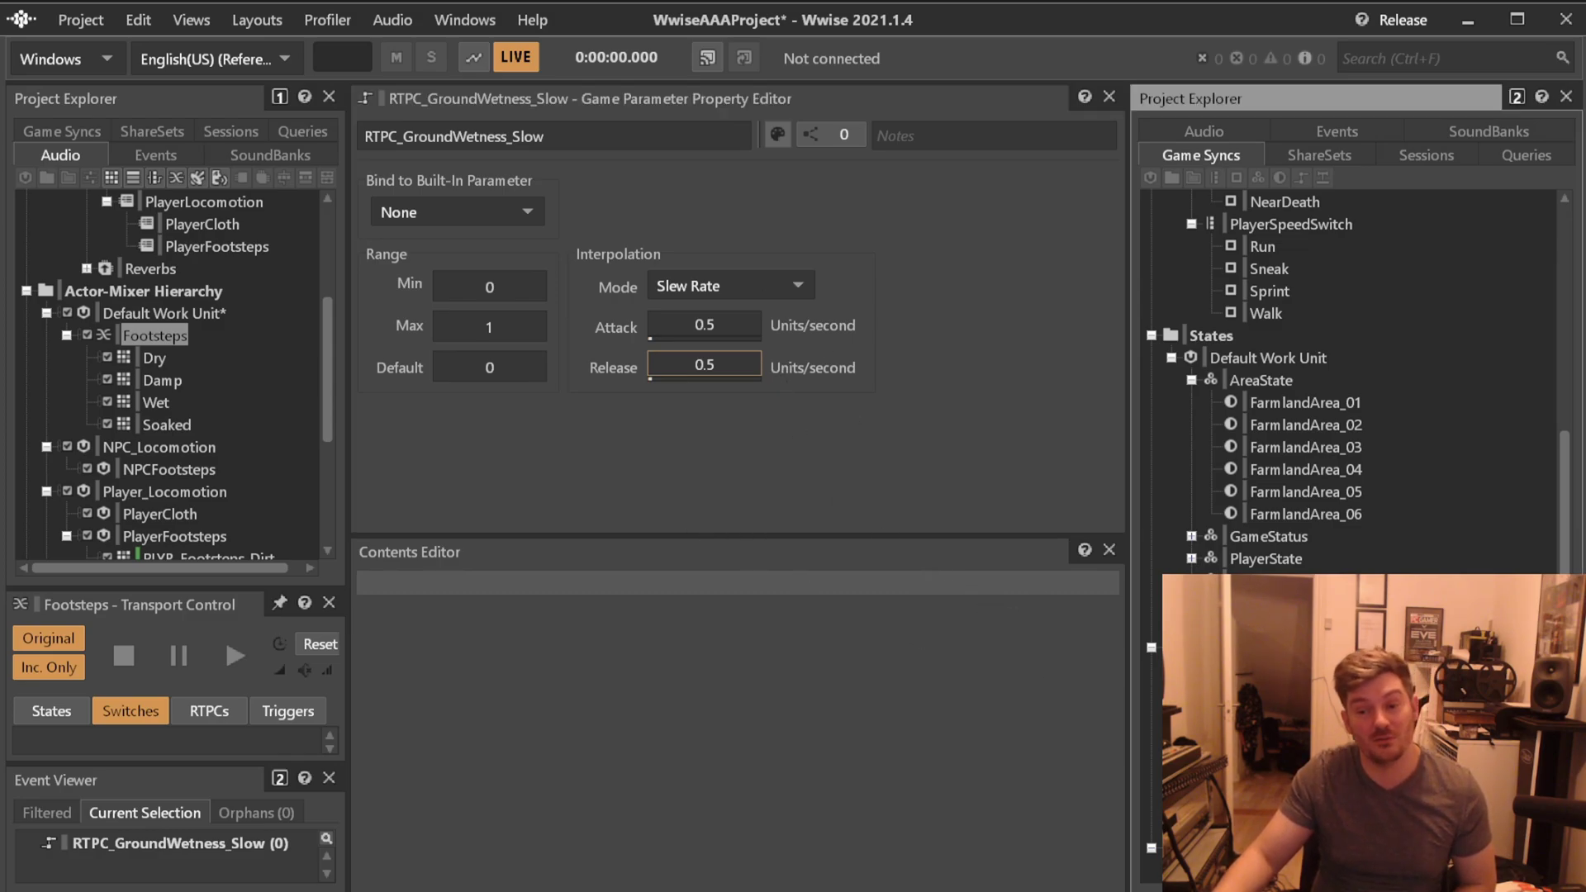
key(Up)
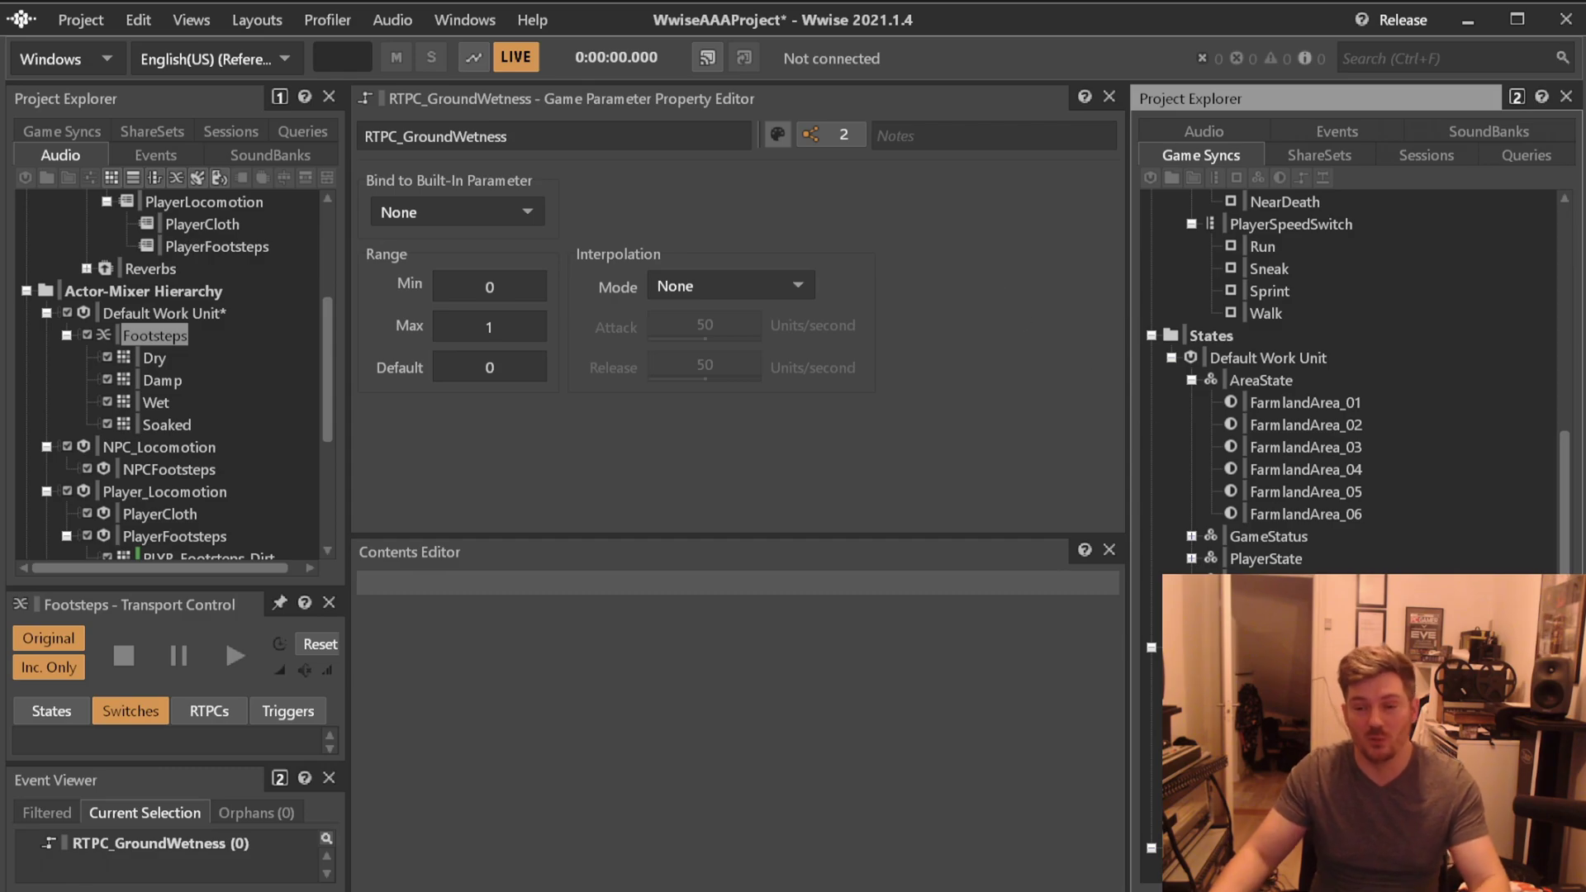
key(Down)
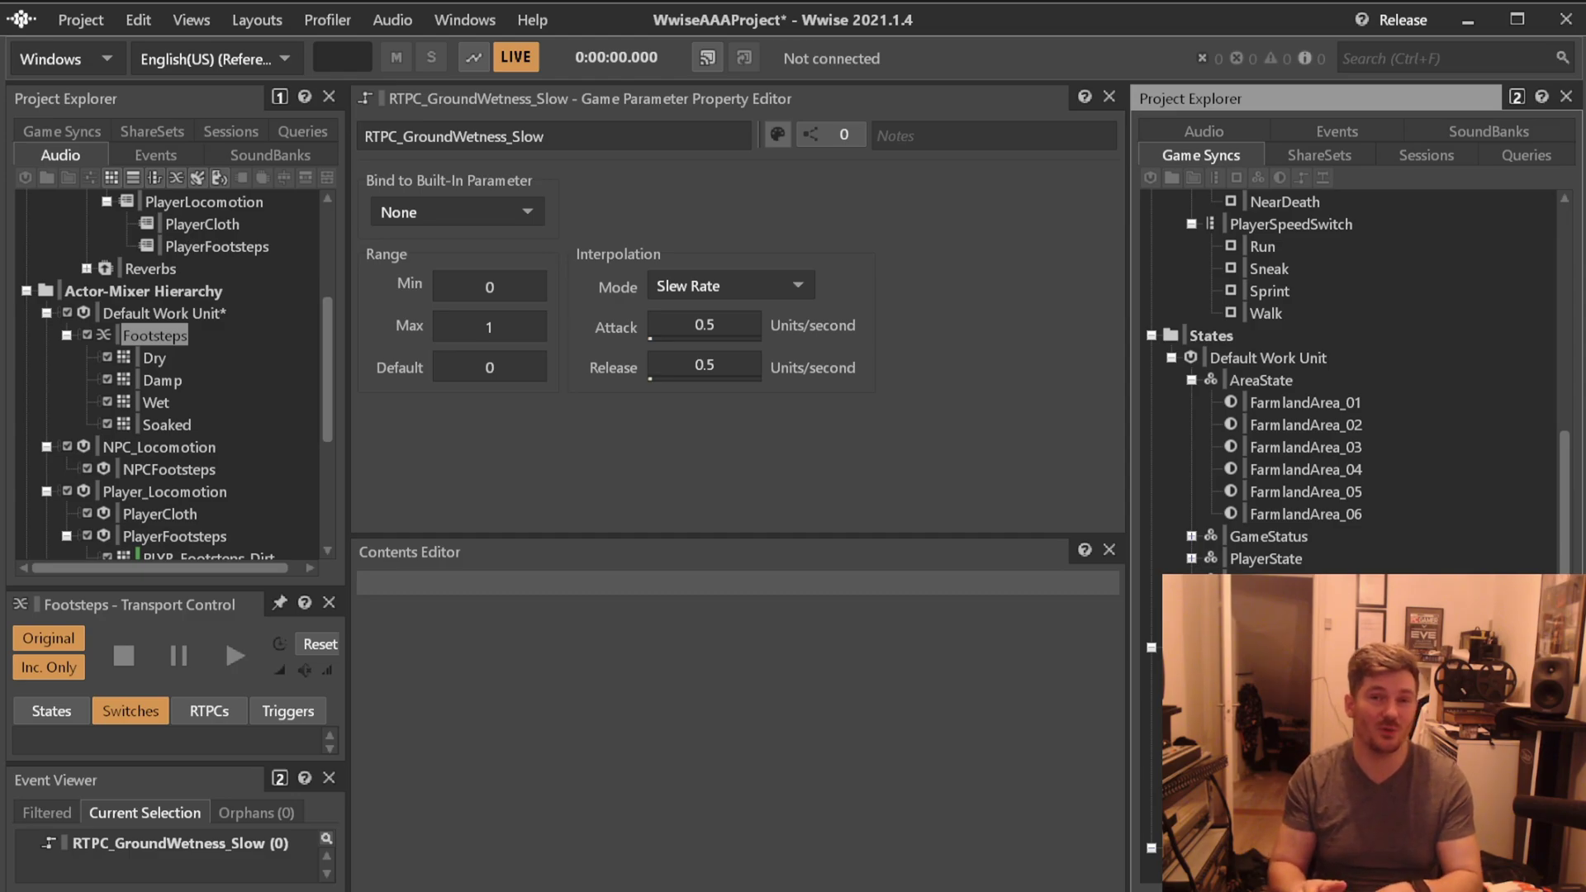
Create a new child switch group named 'RainTypeSwitch' under the Switches Default Work Unit.
scroll(1425, 519, up, 5)
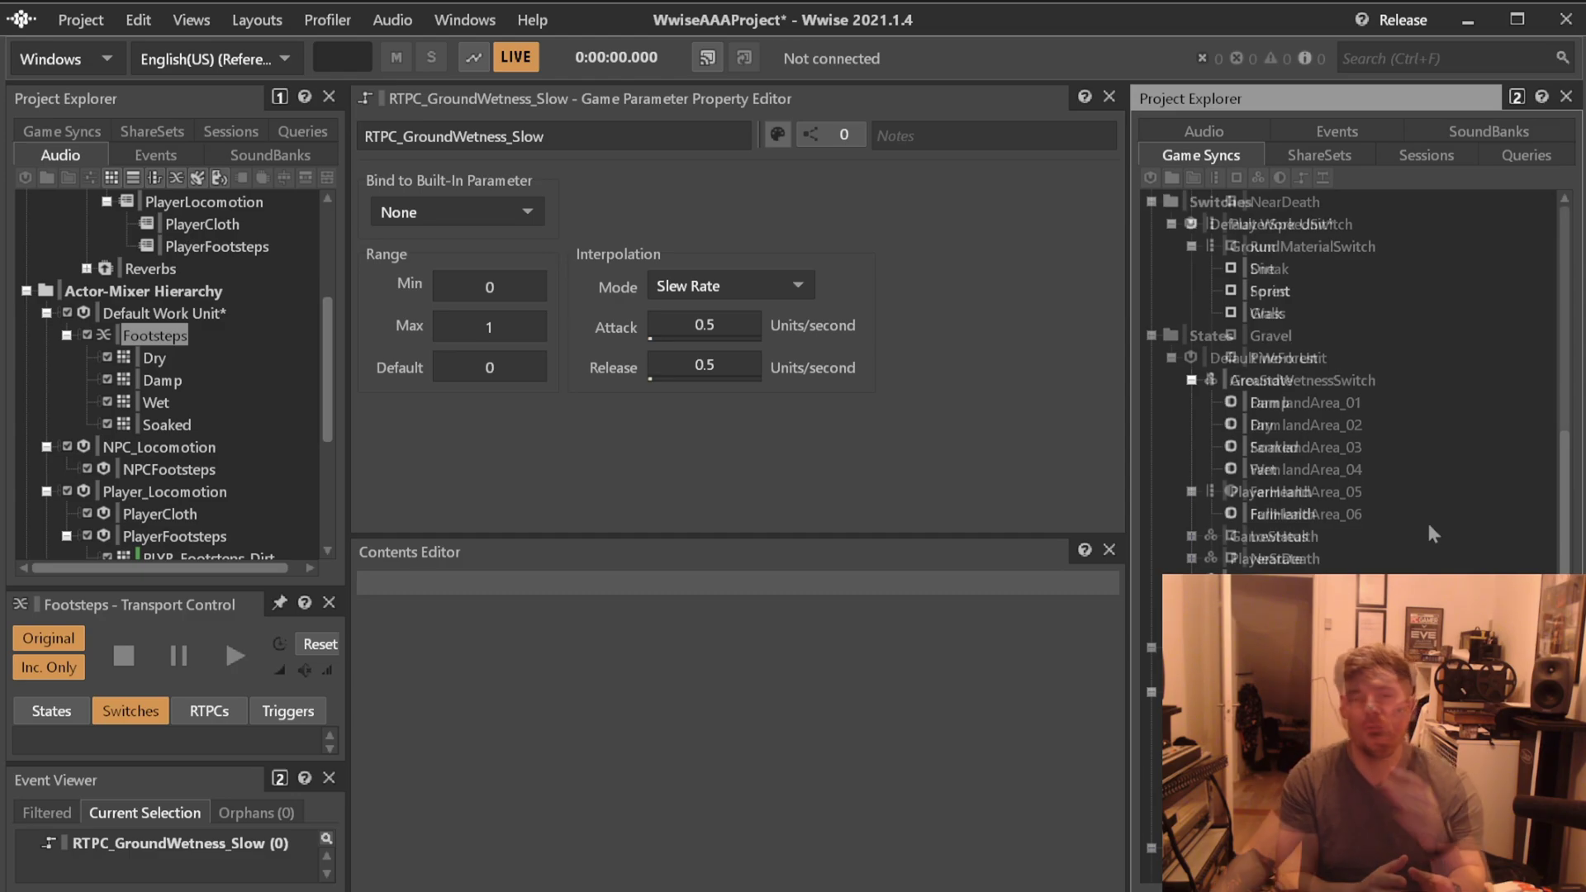
scroll(1439, 527, down, 5)
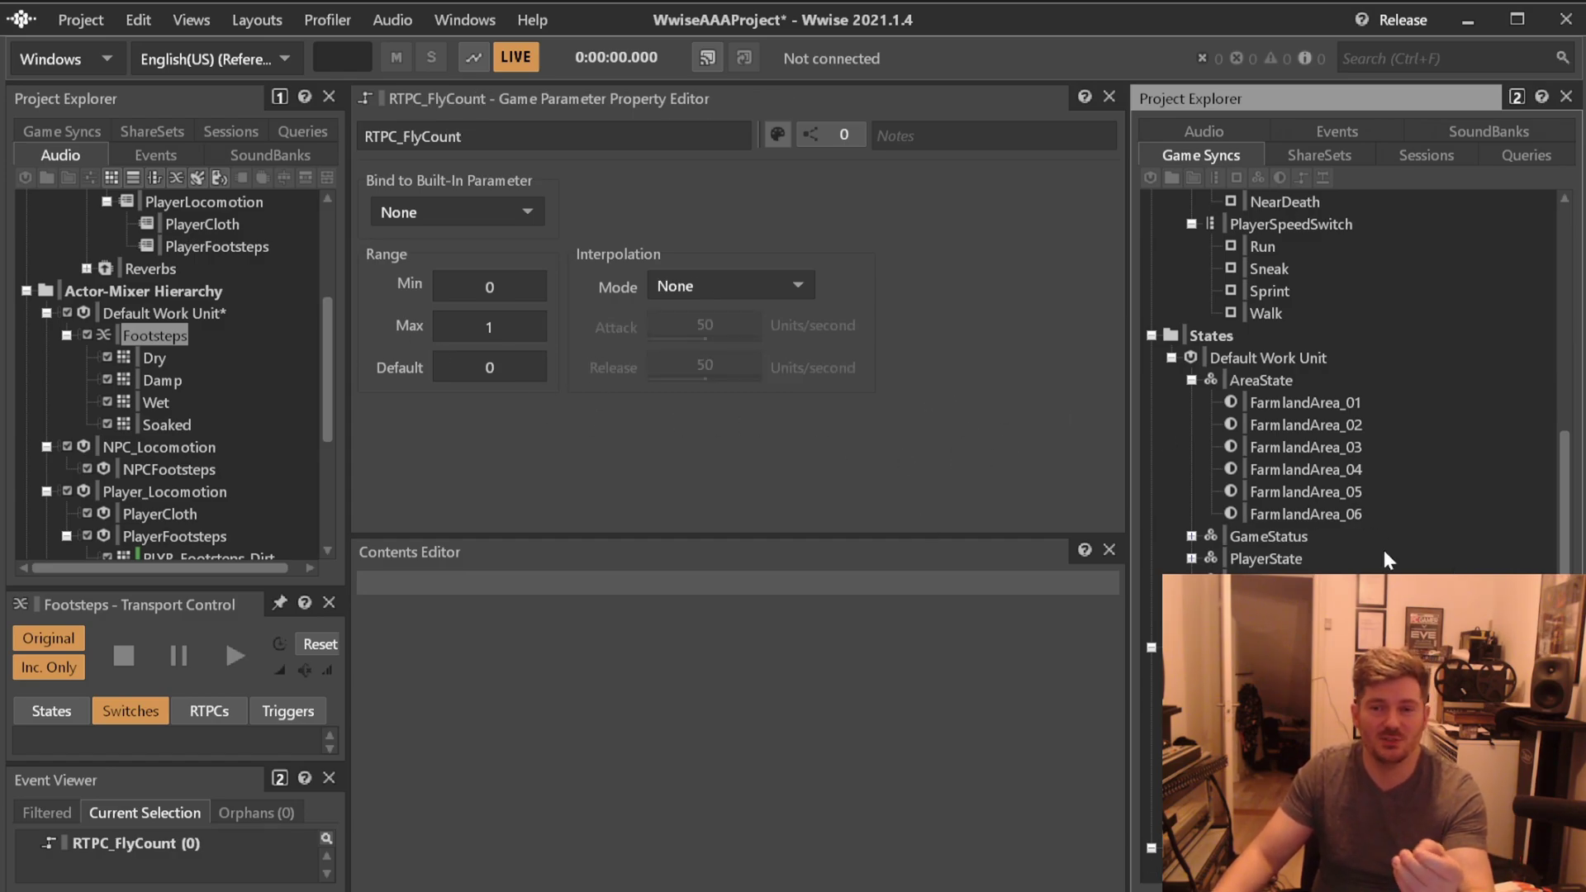
scroll(1454, 529, up, 5)
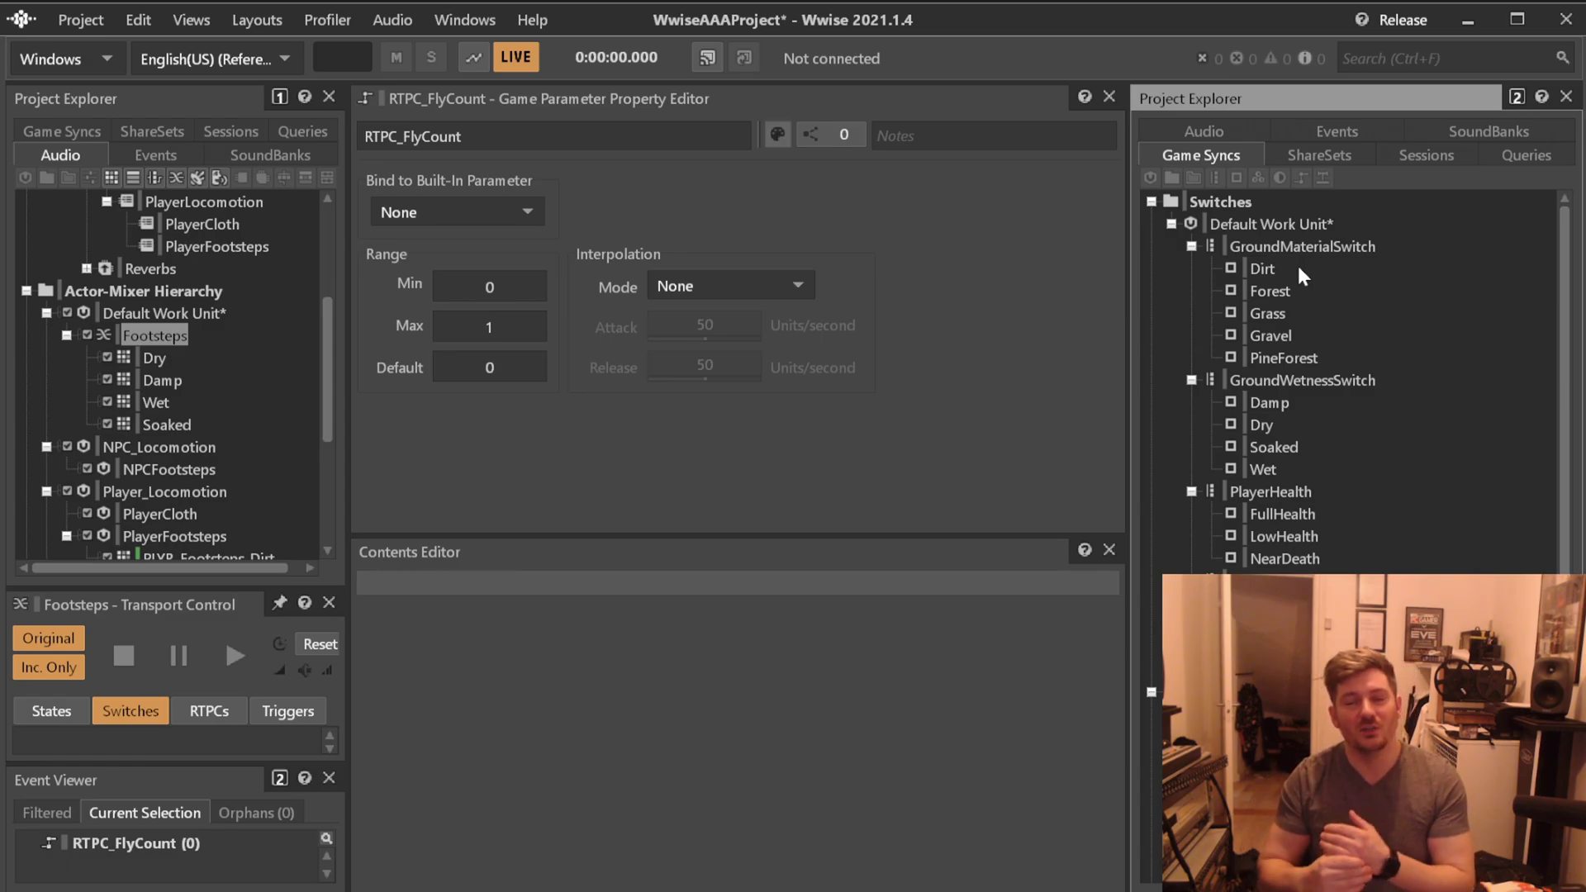
right_click(1248, 224)
click(1345, 242)
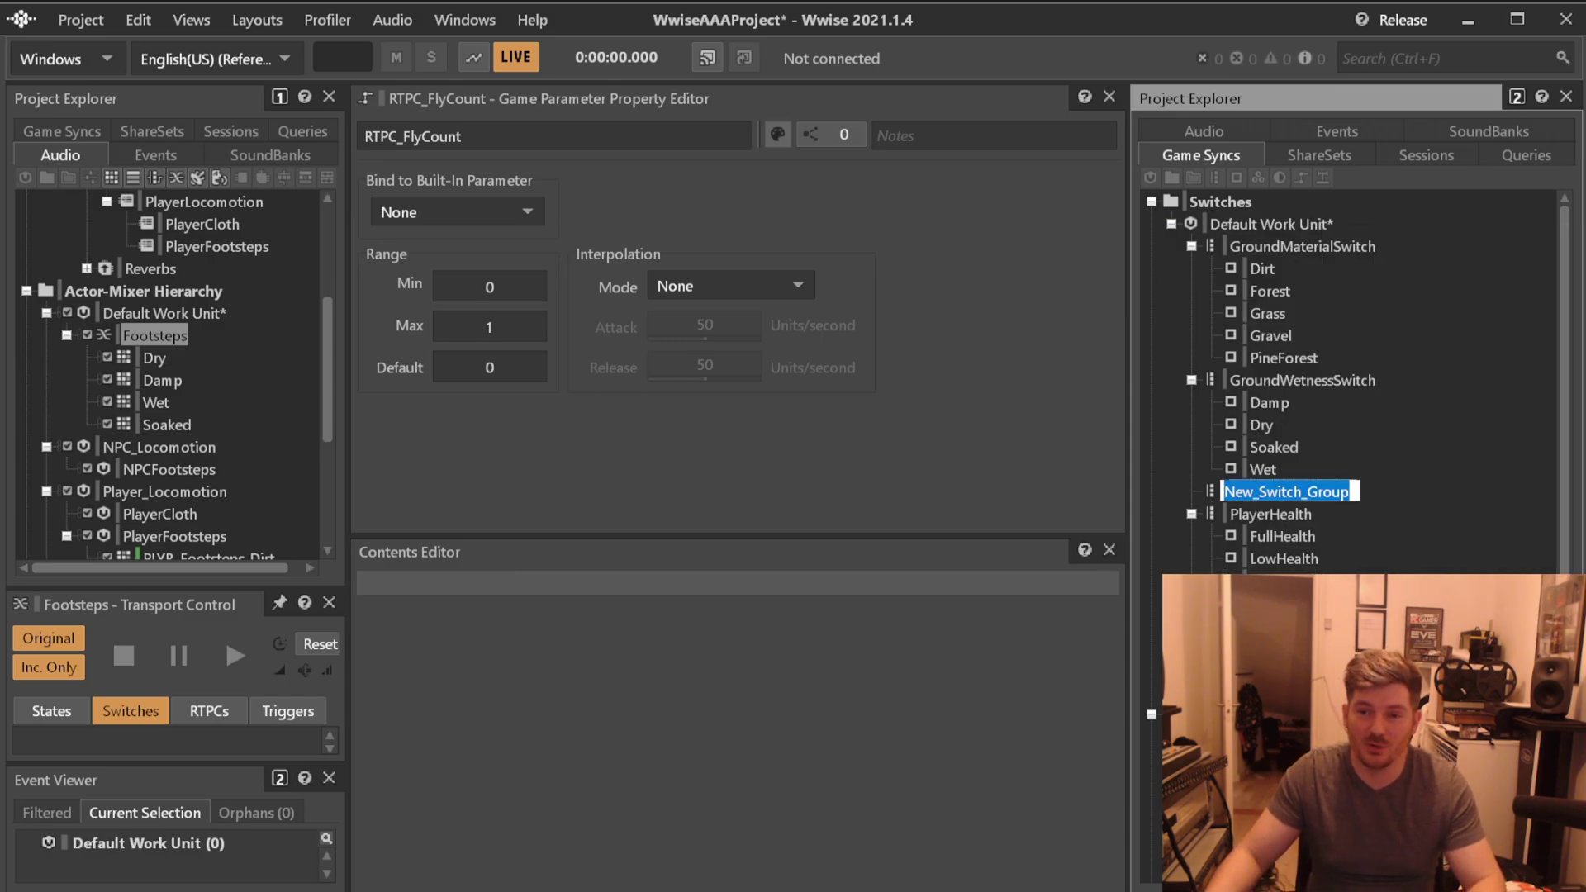
text(Ra)
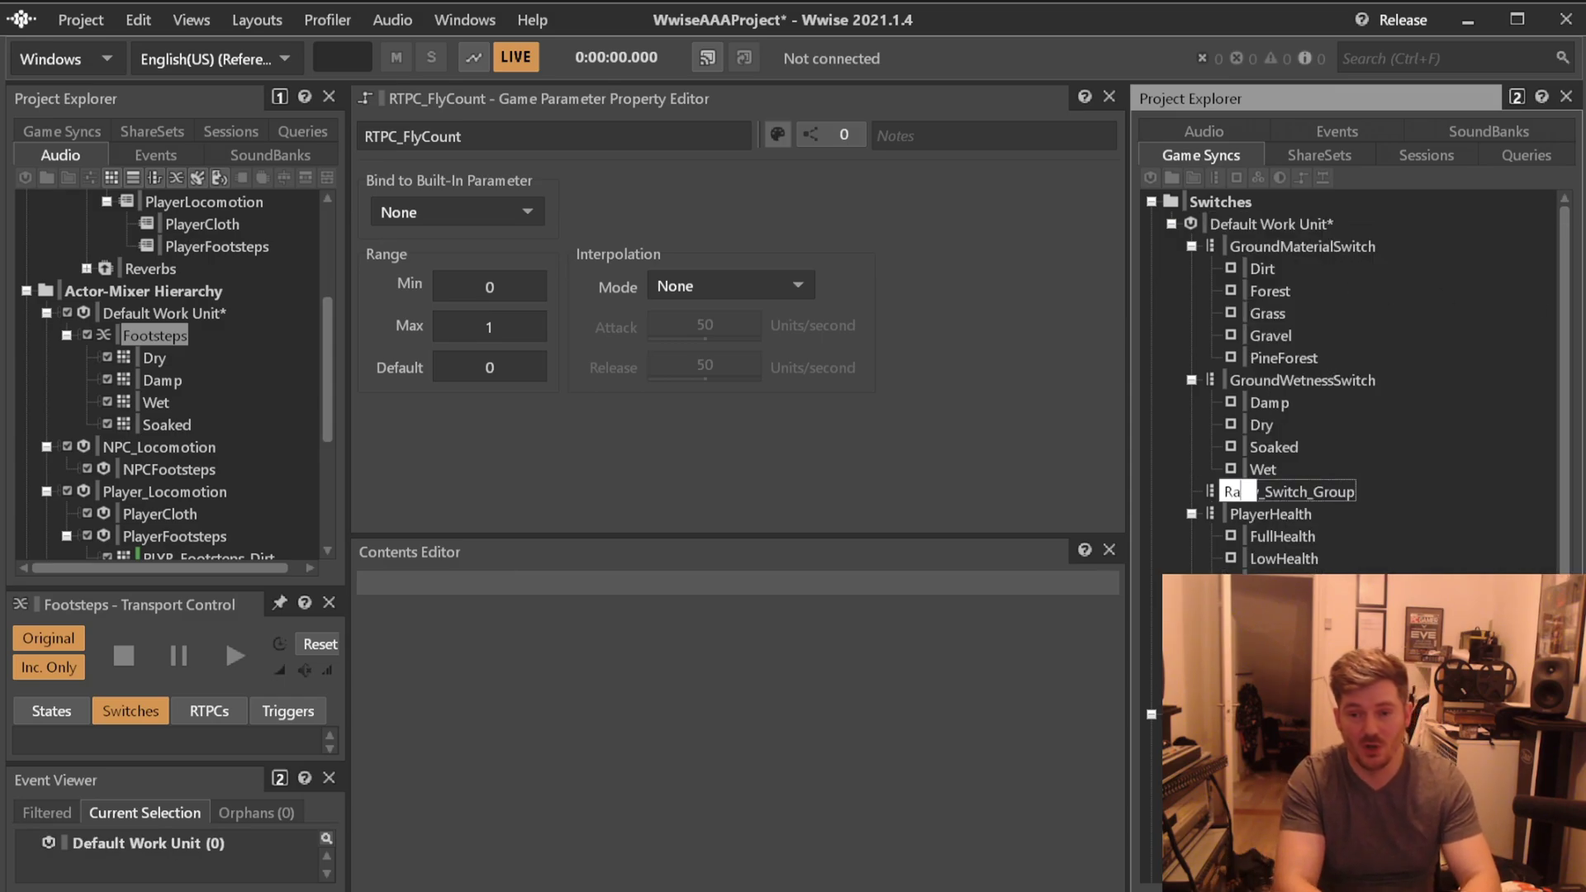
text(inTypeSwitch)
key(Return)
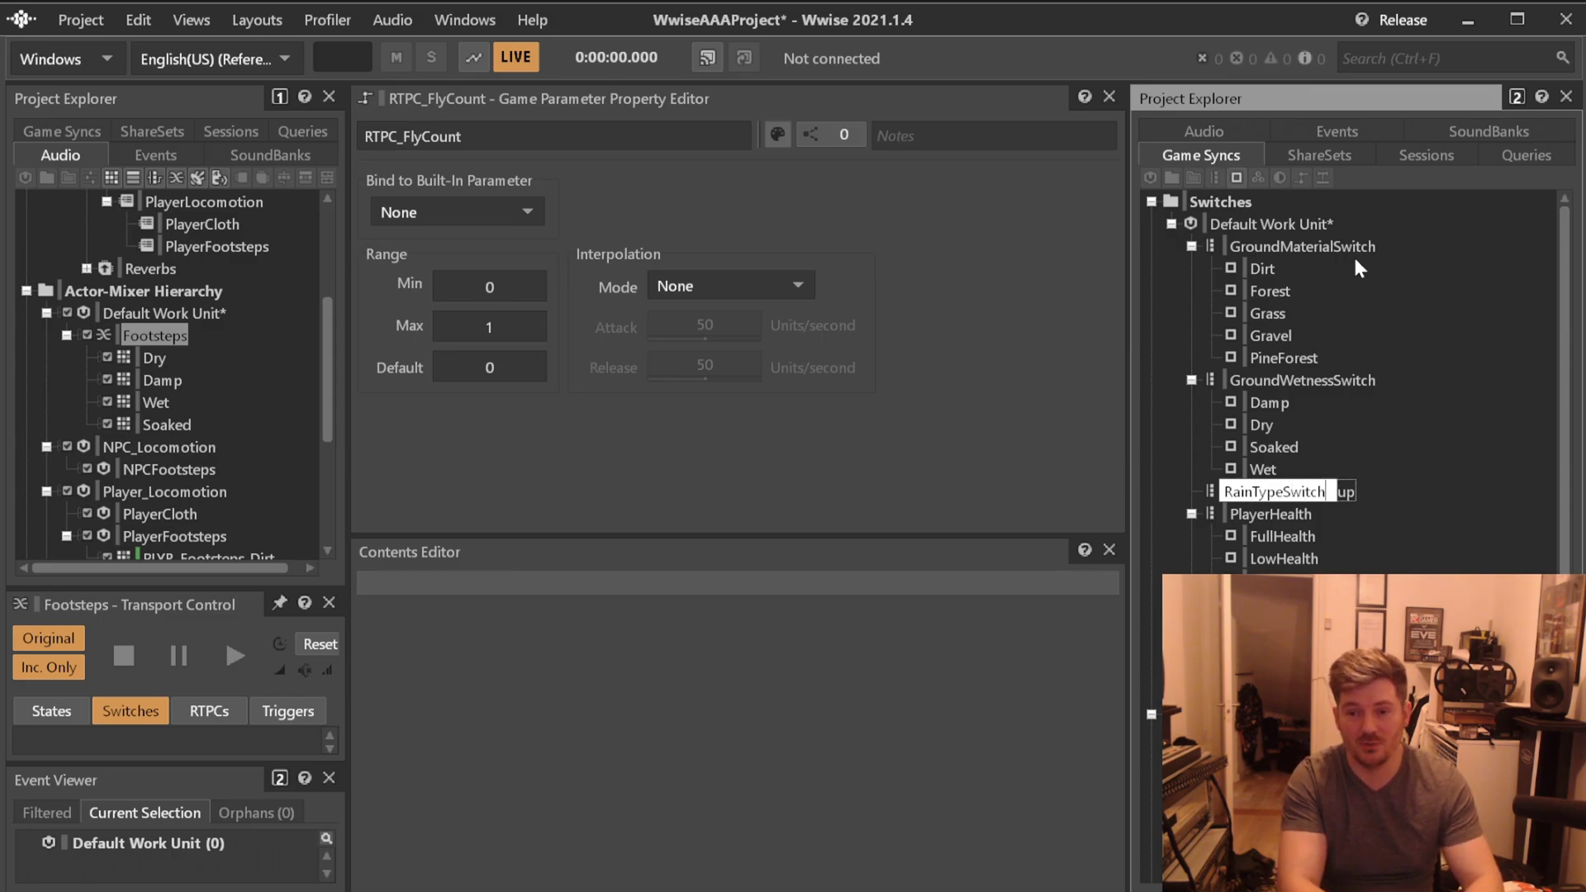
Turn on Use Game Parameter for RainTypeSwitch and select RTPC_RainAmount as its source.
click(370, 205)
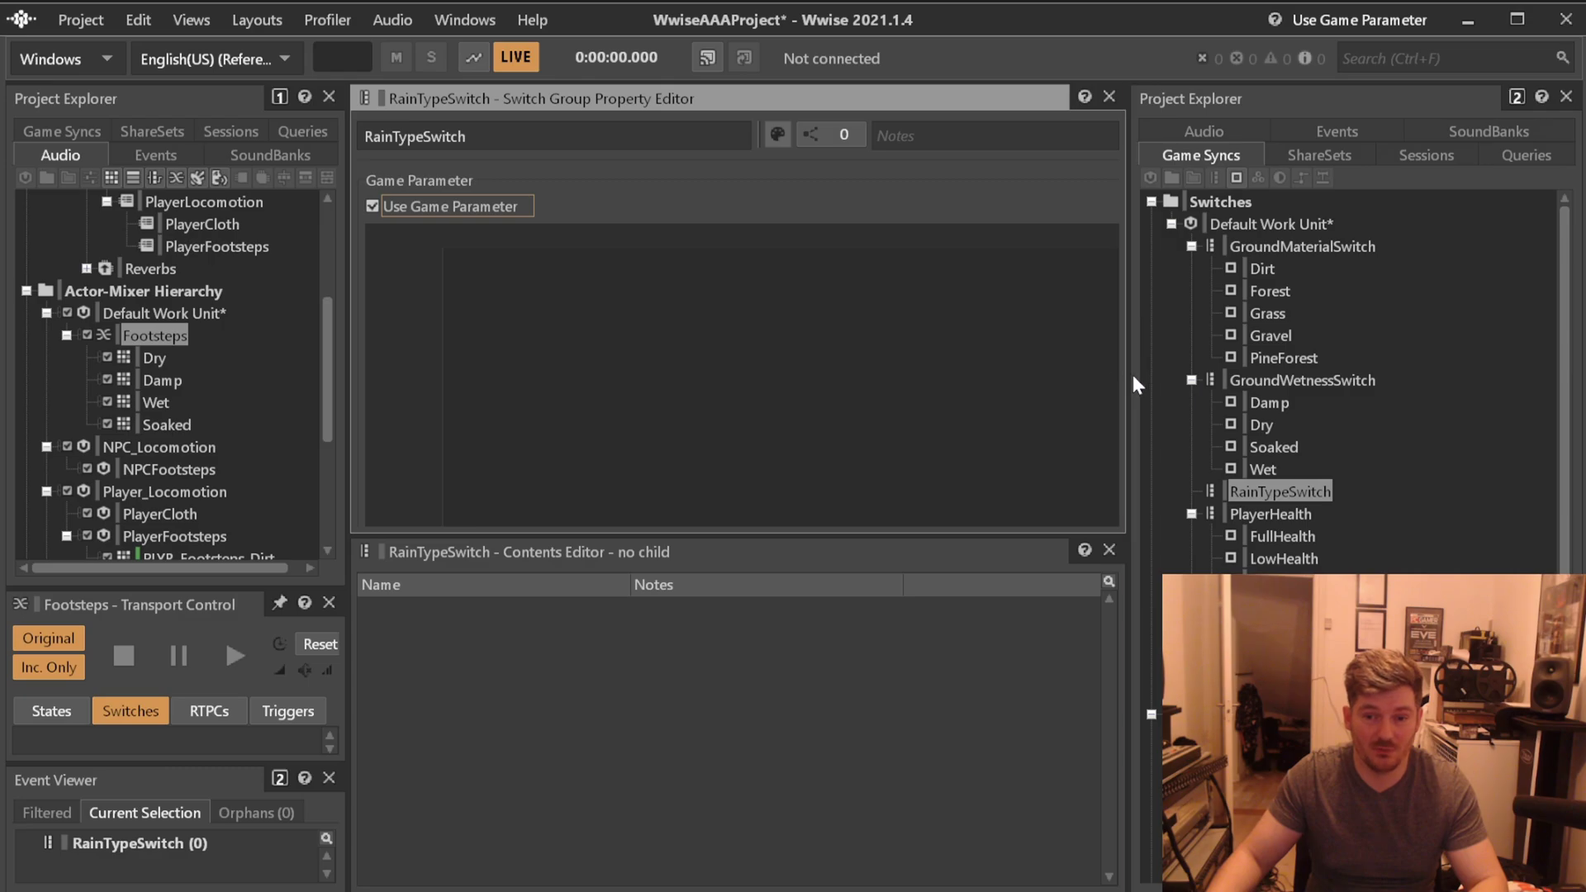
drag(1128, 372, 1359, 371)
drag(1148, 535, 1142, 737)
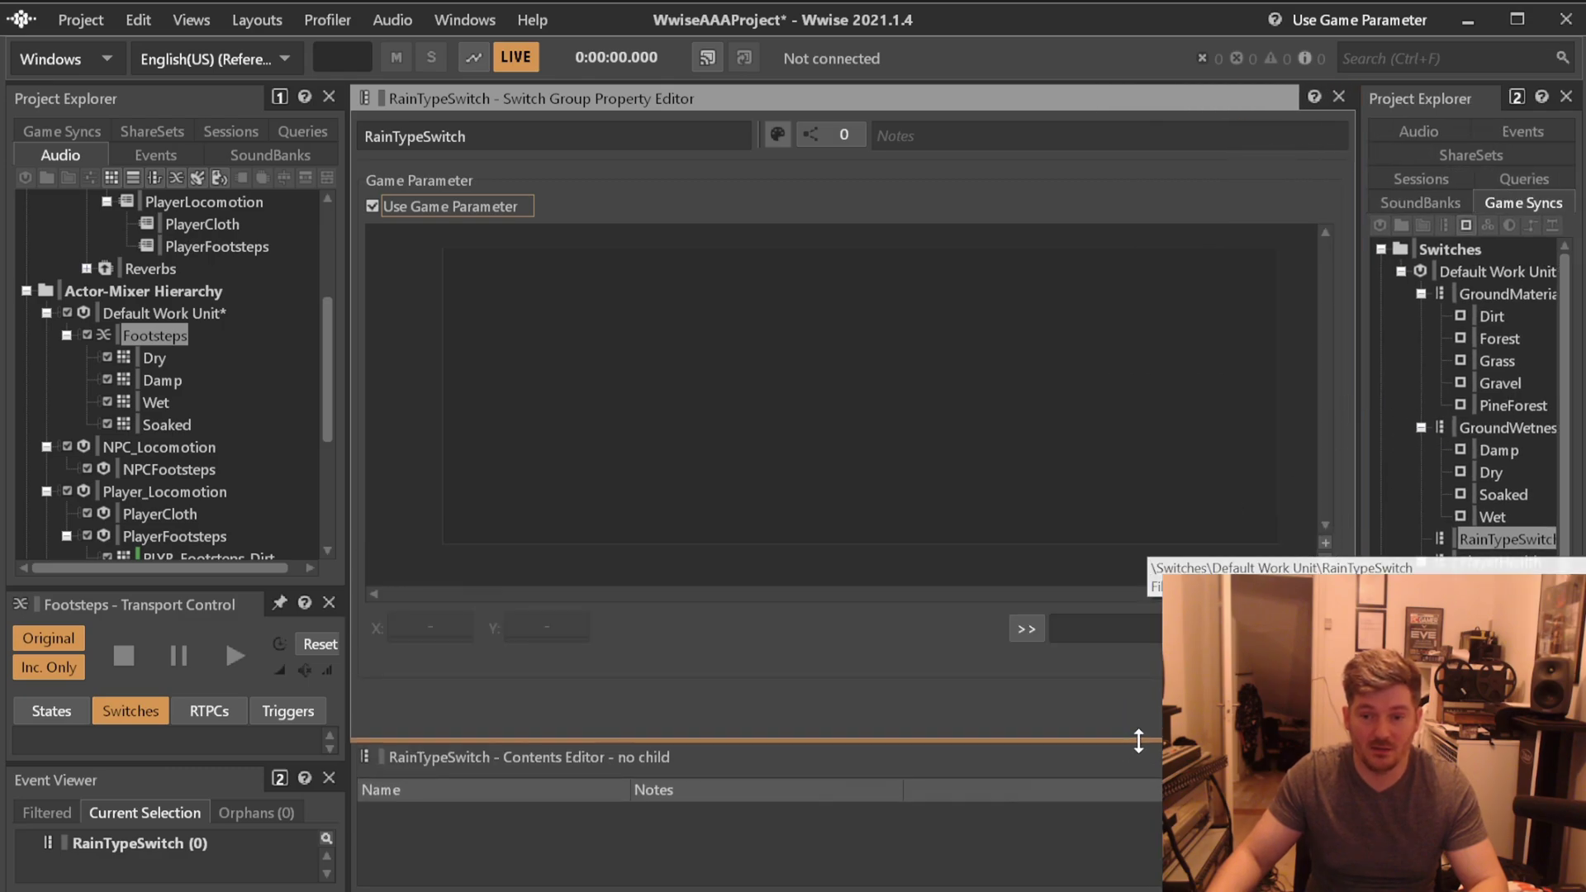
click(1026, 629)
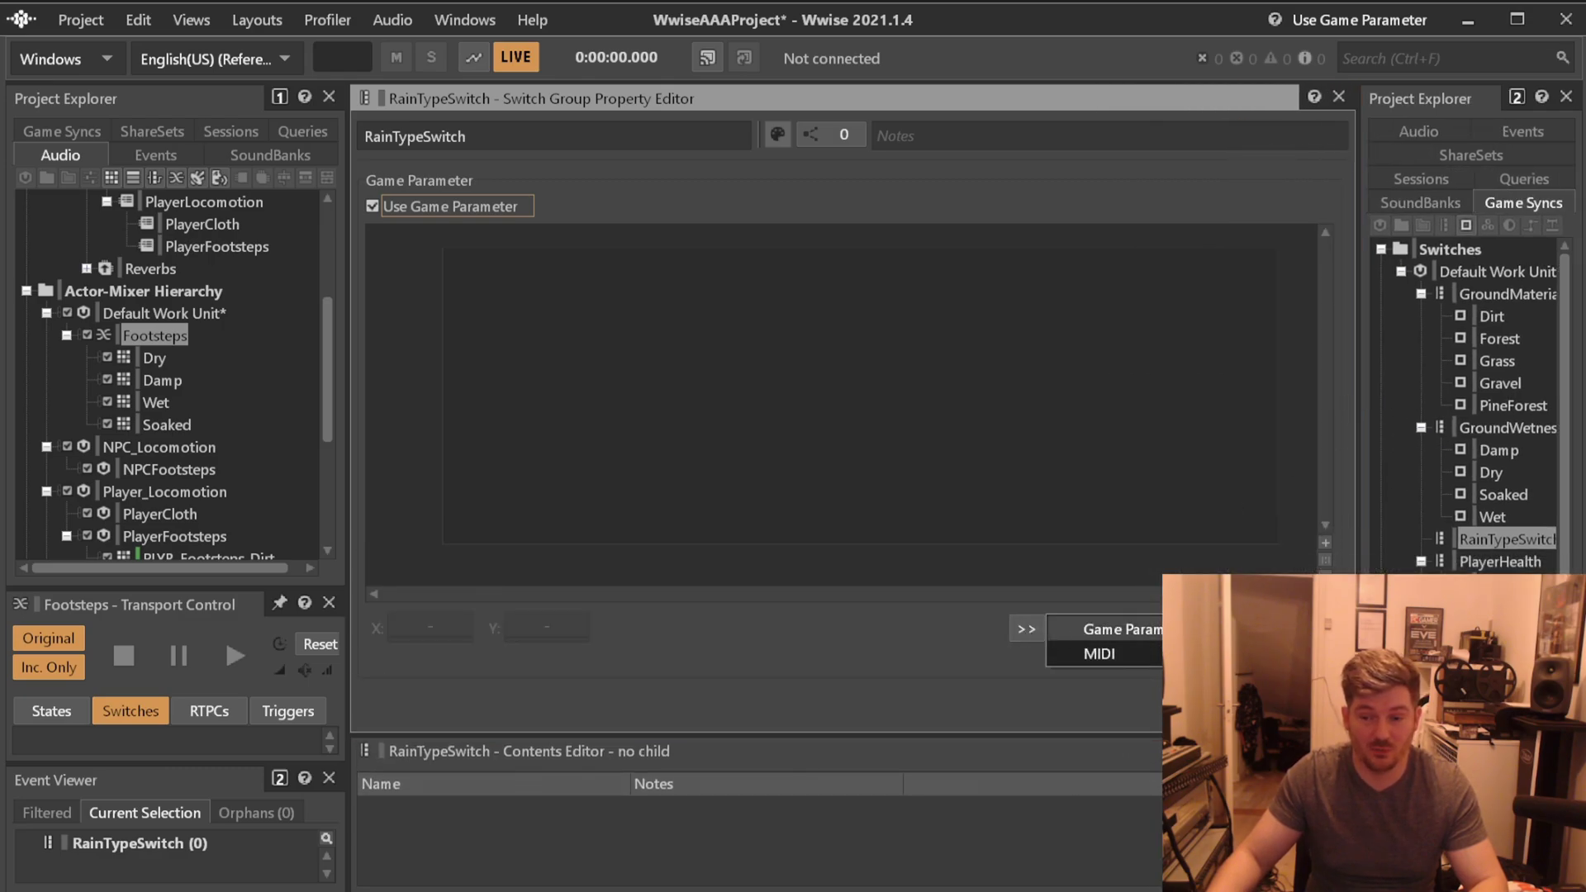
click(1223, 629)
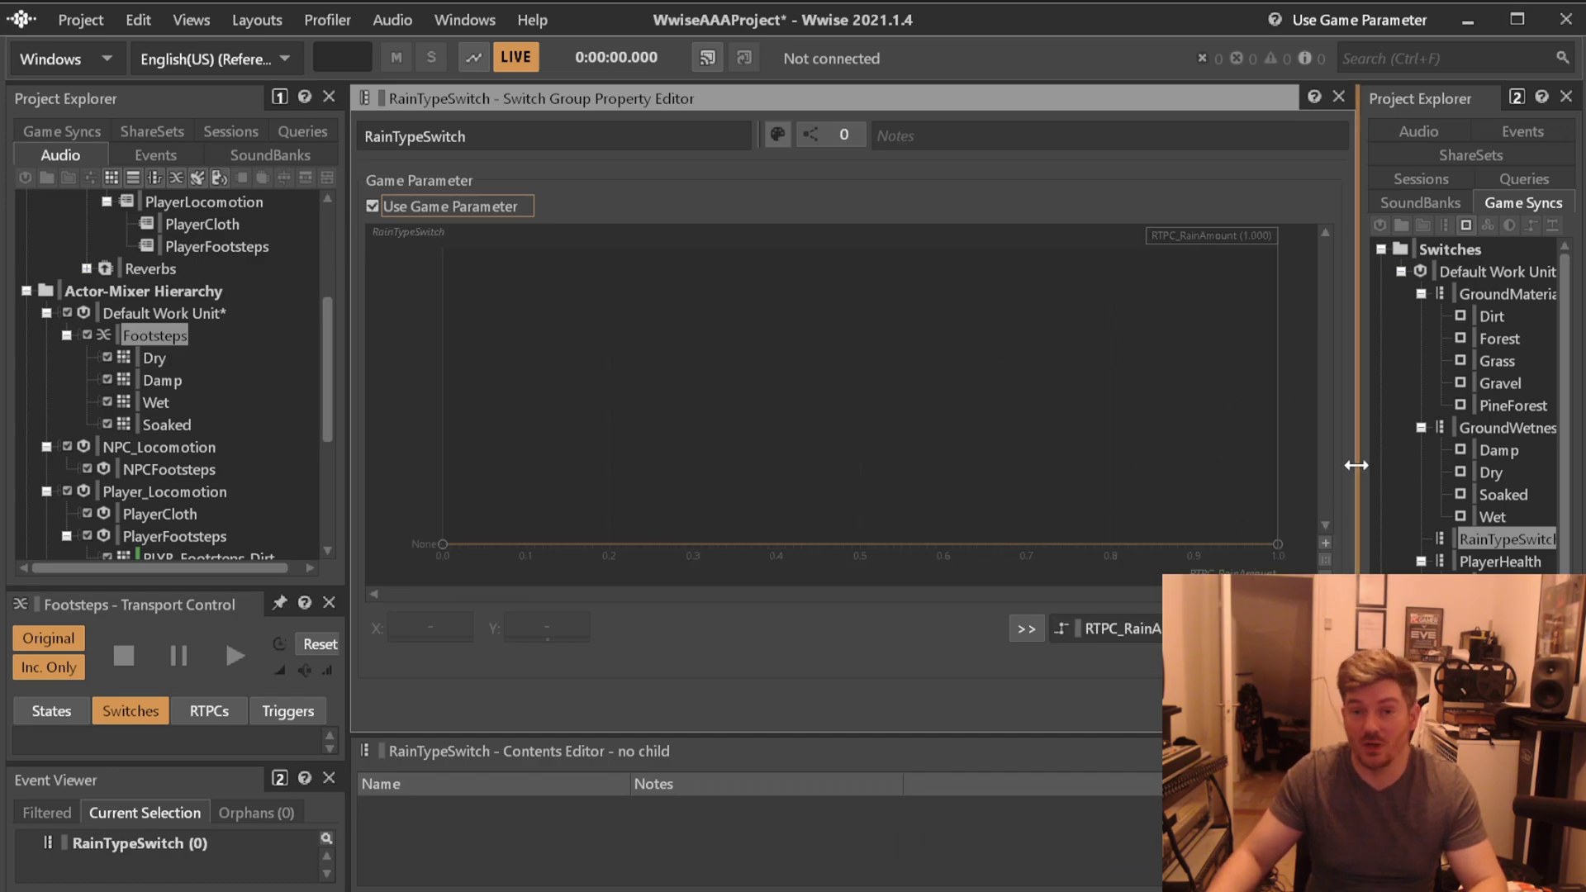
drag(1355, 463, 1344, 464)
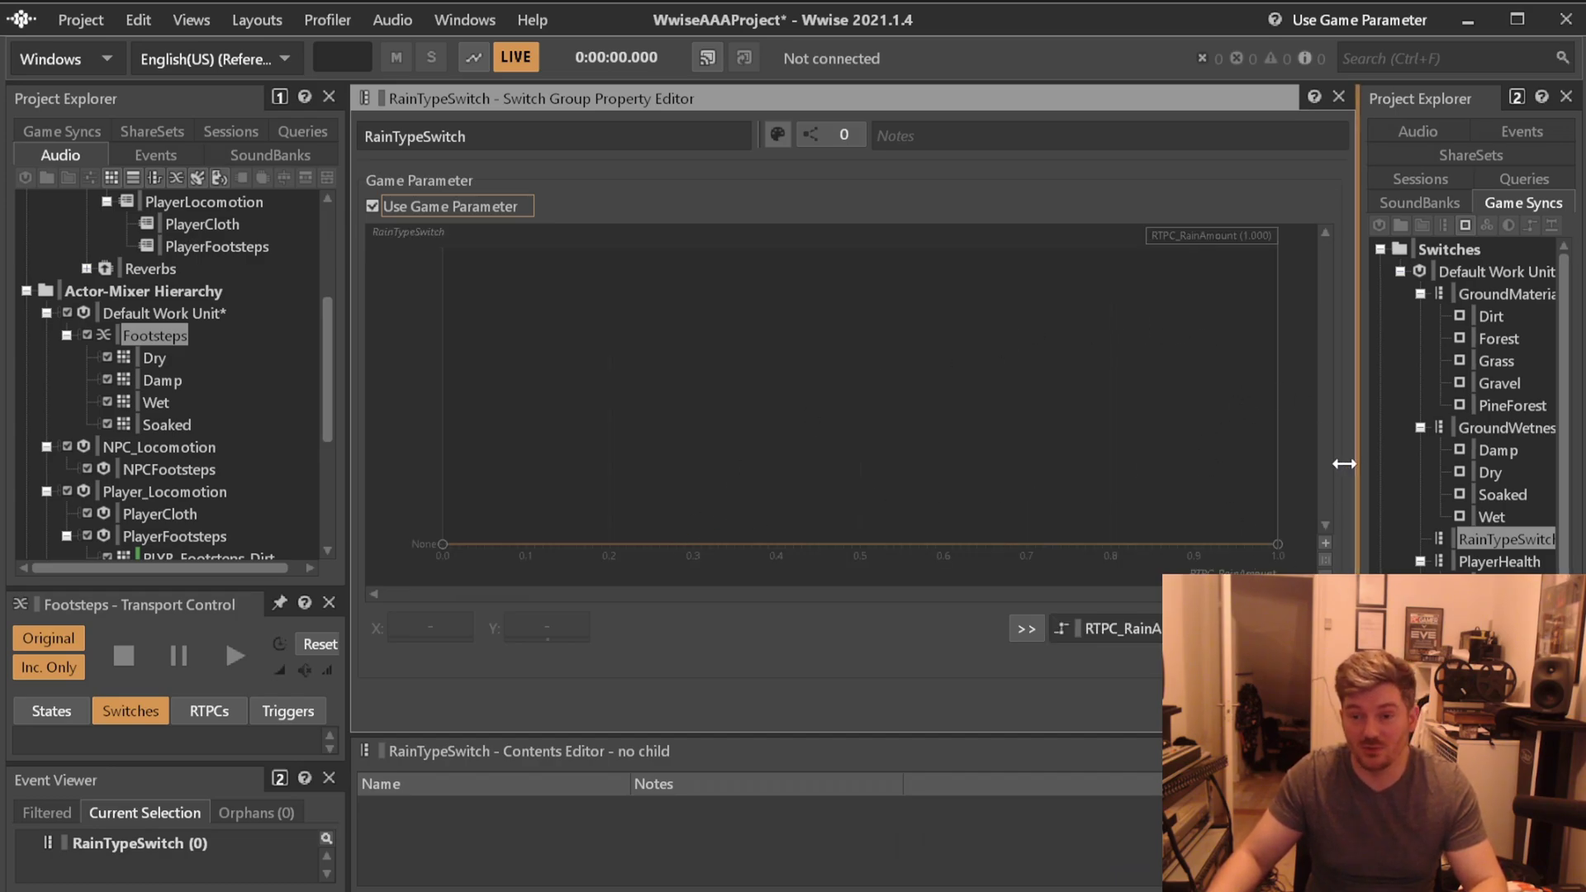
Add the Sunny and LightRain switches under RainTypeSwitch.
right_click(1495, 539)
key(Up)
key(Right)
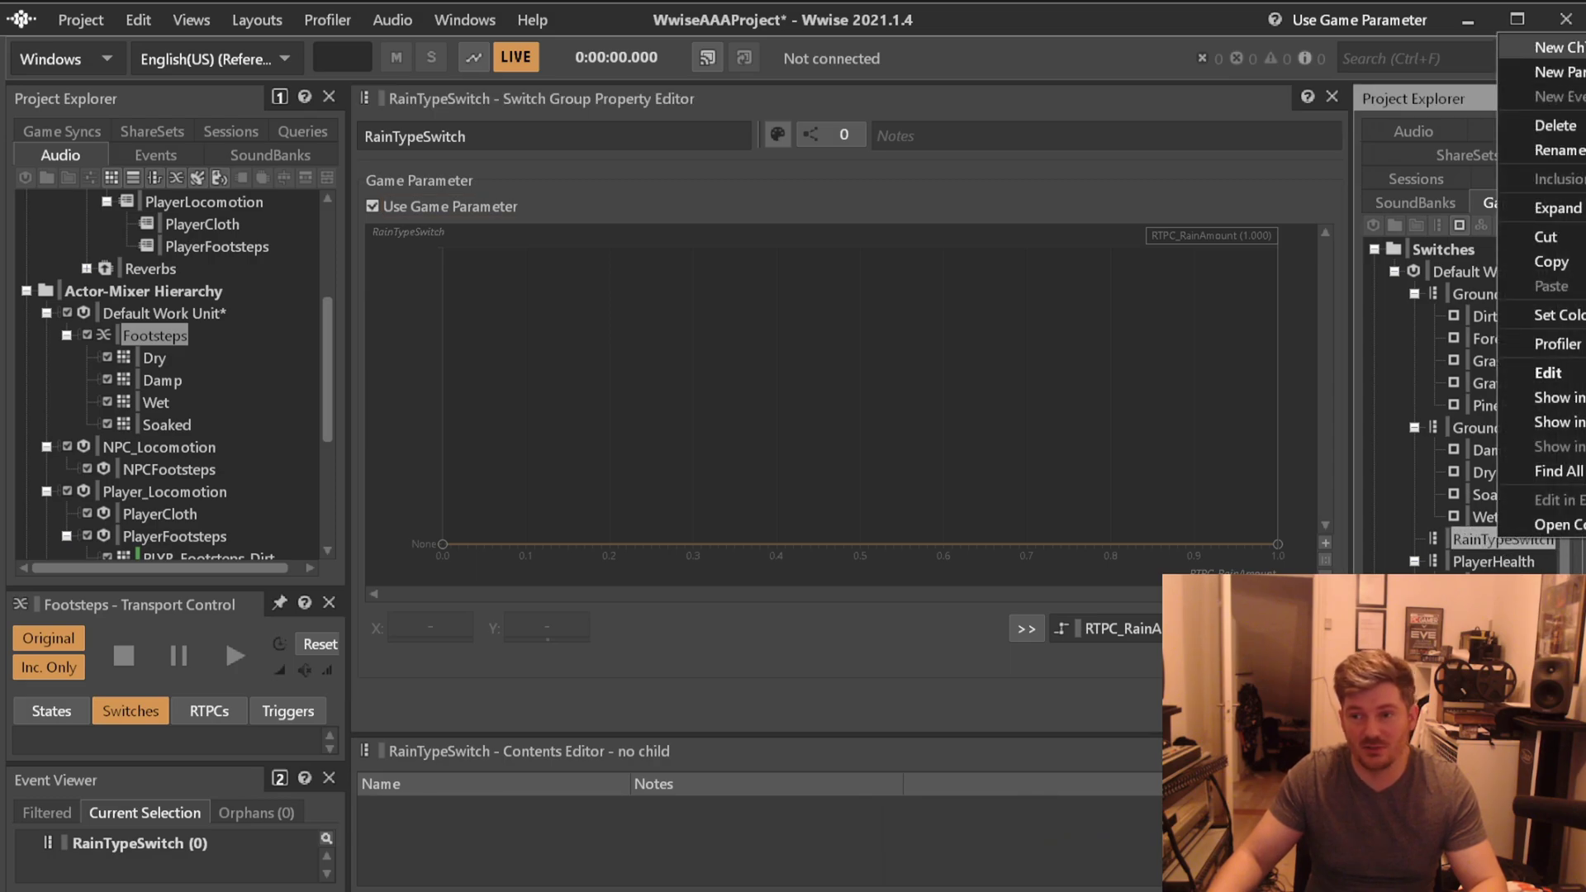
key(Return)
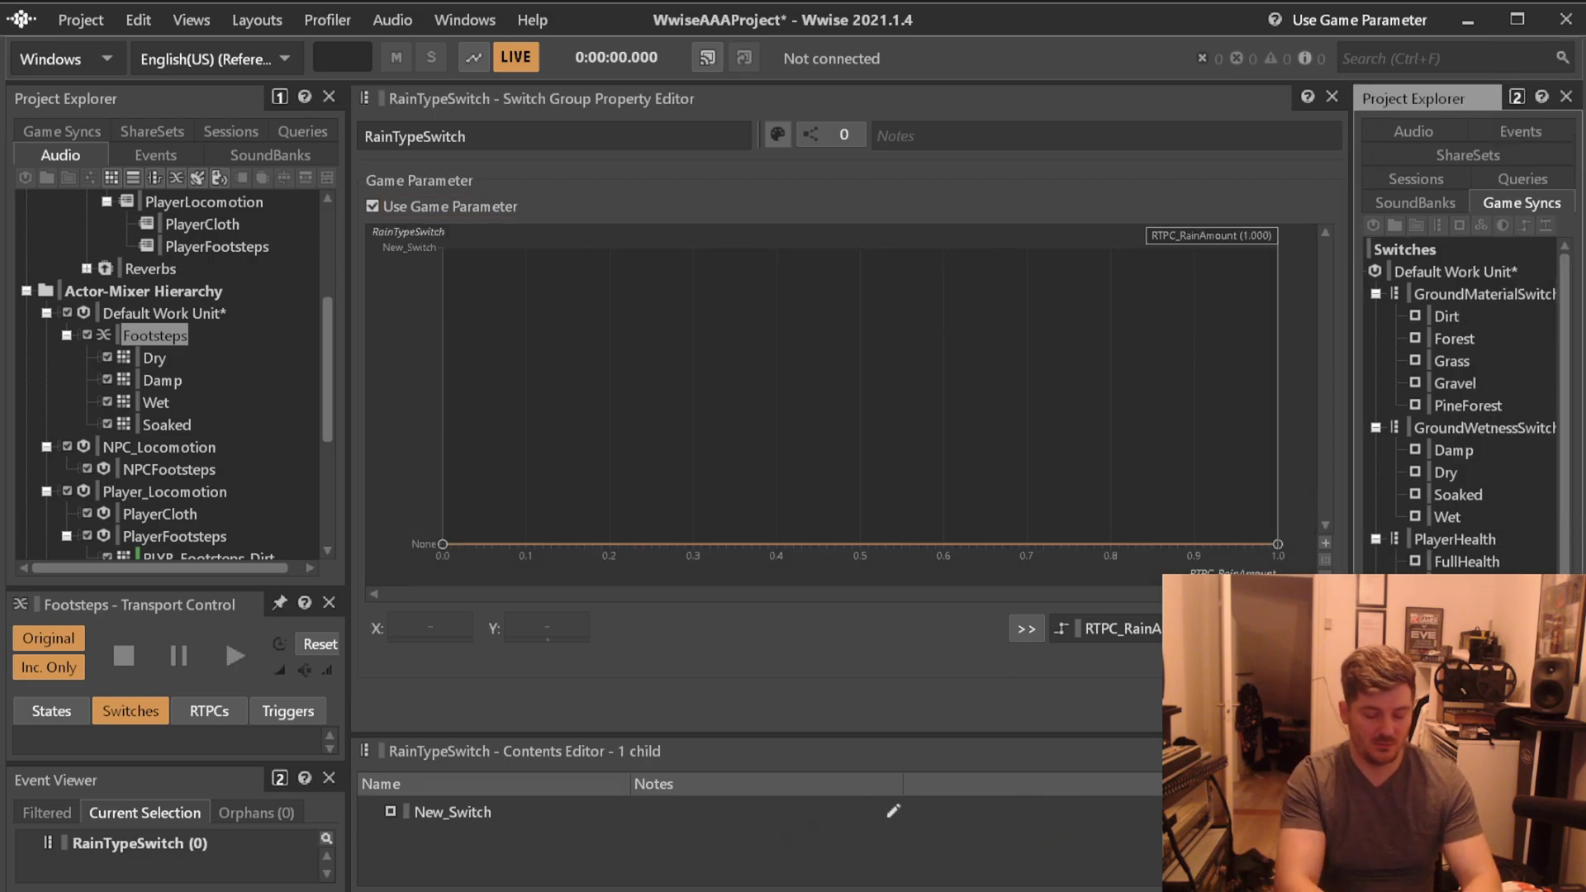
text(Sunny)
key(Return)
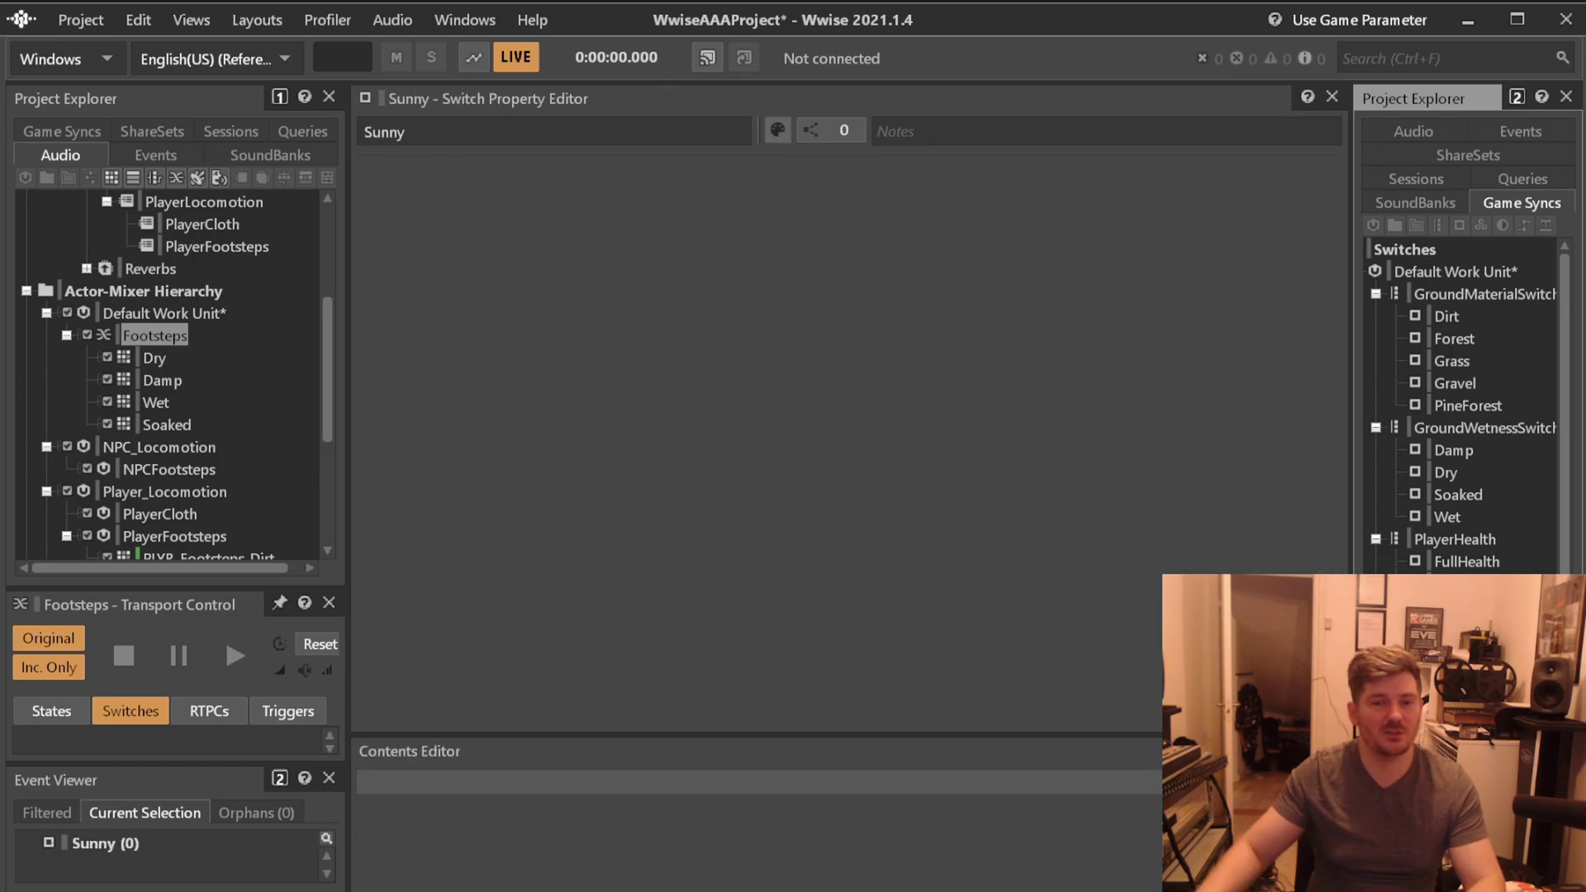
right_click(1454, 579)
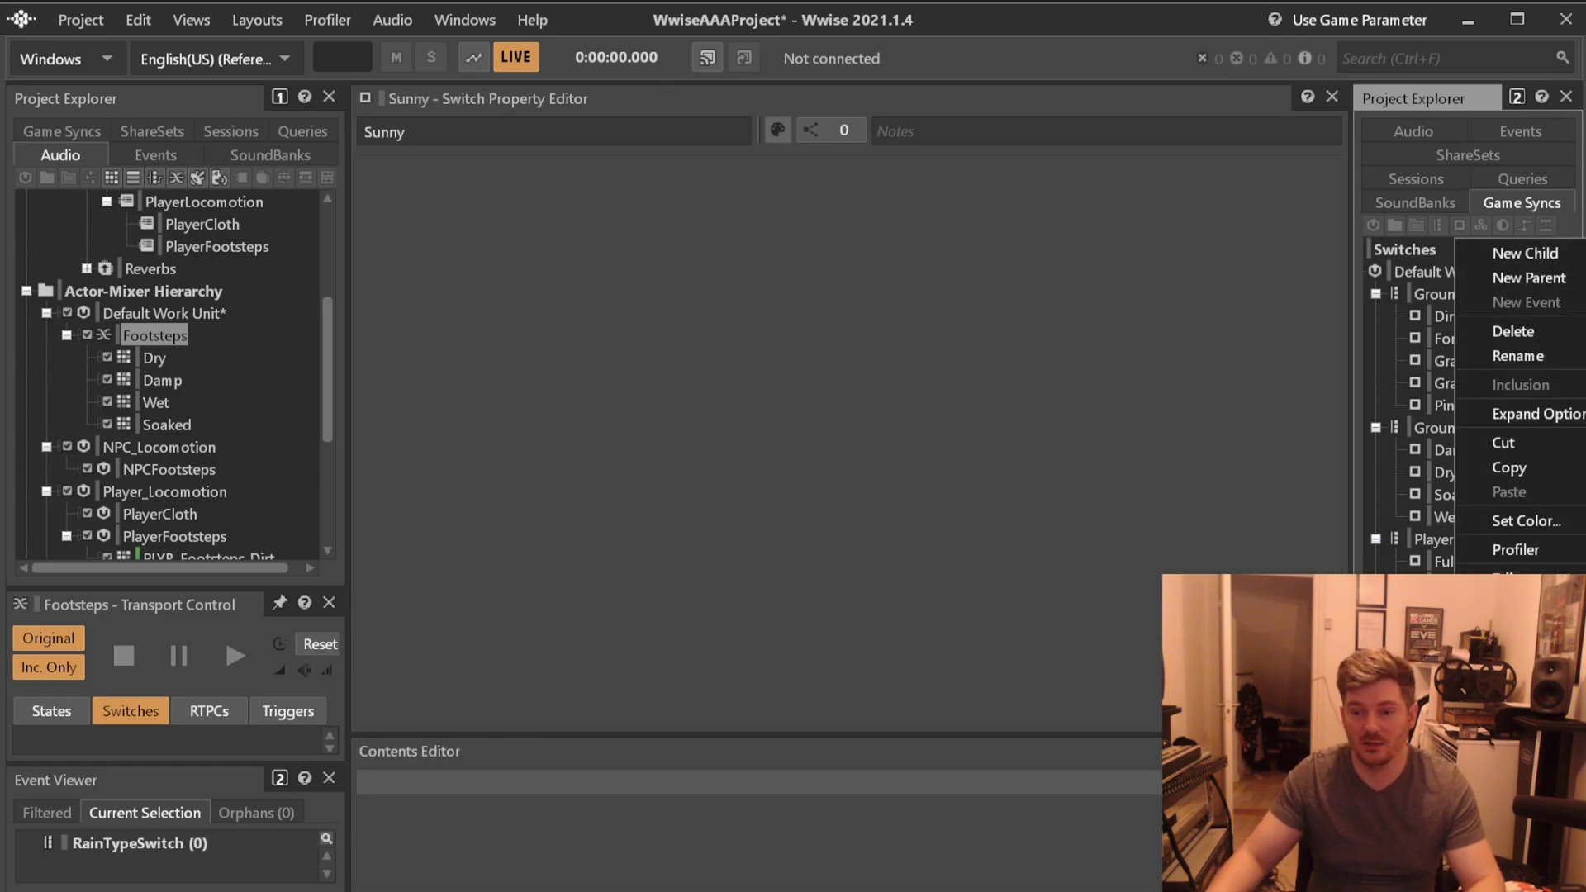
click(1496, 250)
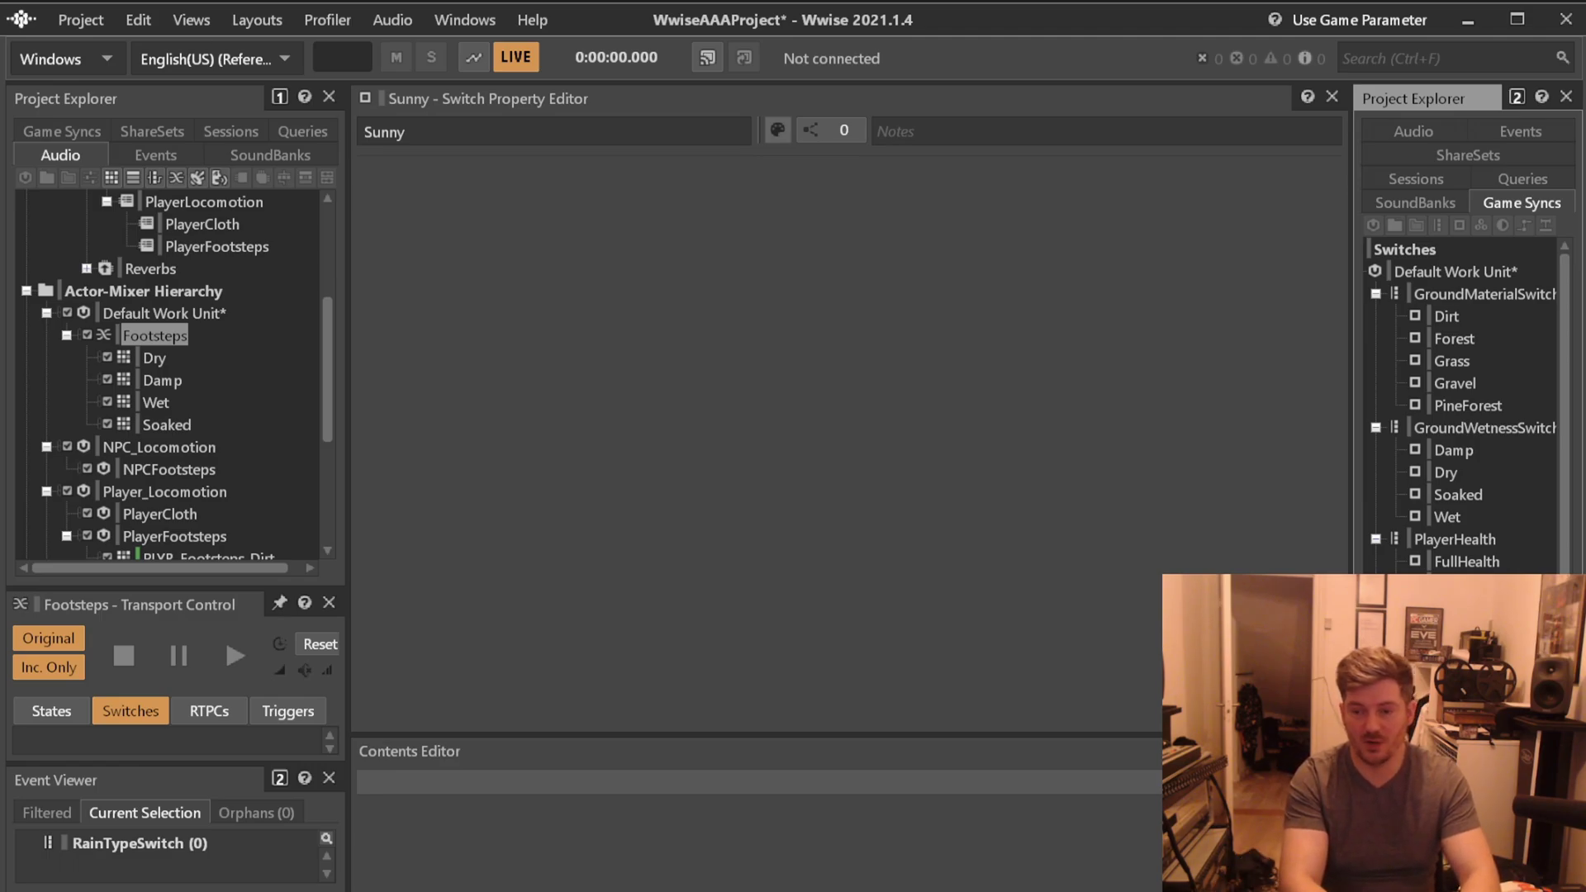
click(1462, 628)
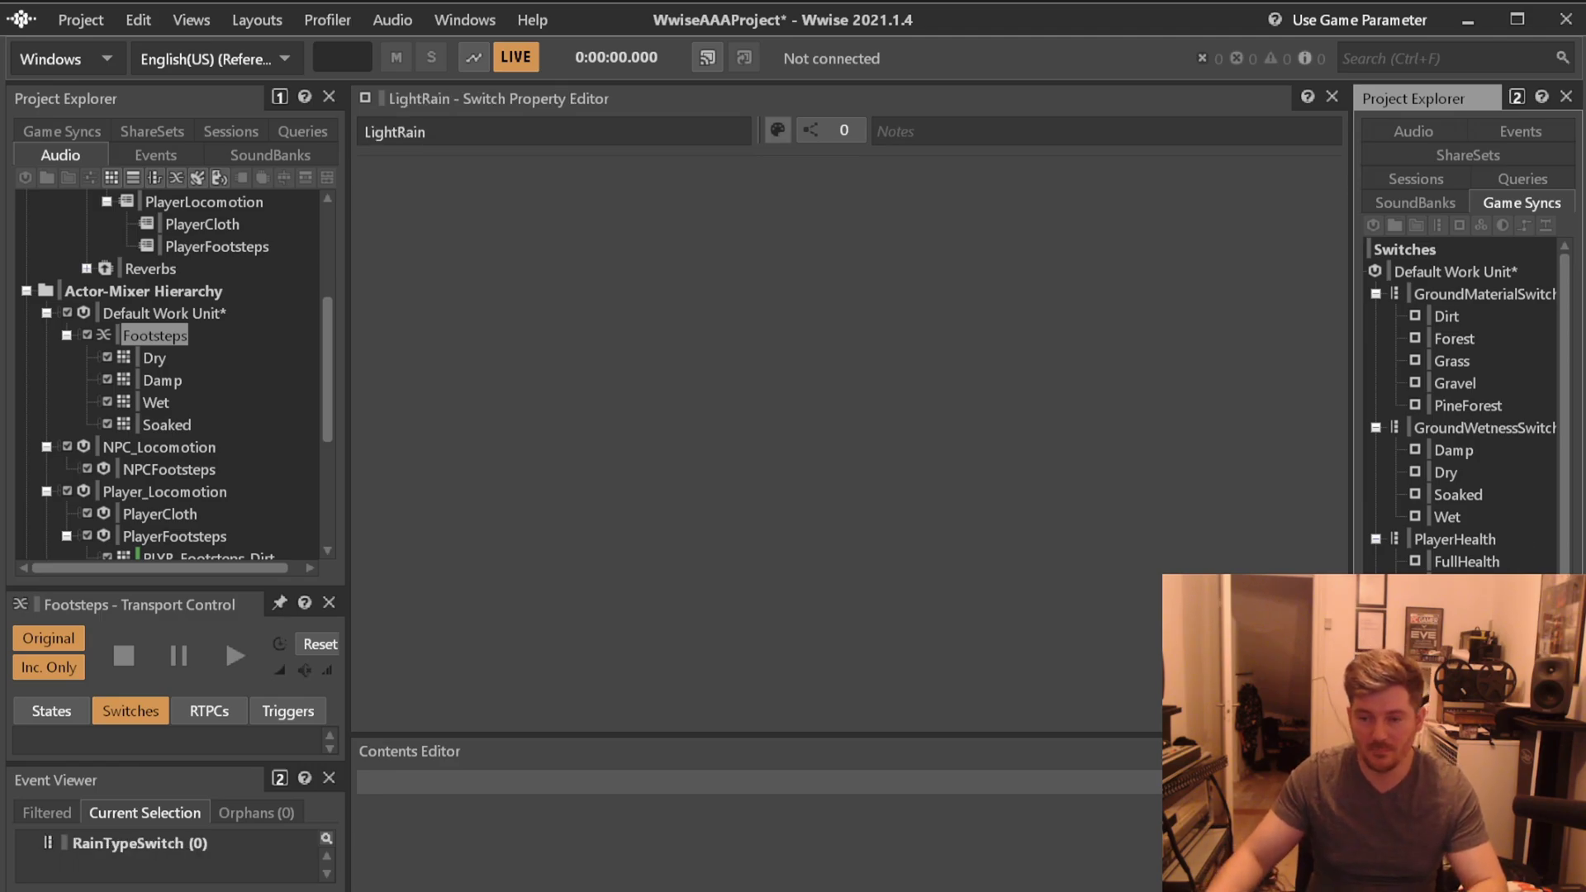
Duplicate switches to create MediumRain, FullRain and Stormy.
key(ctrl+d)
key(Return)
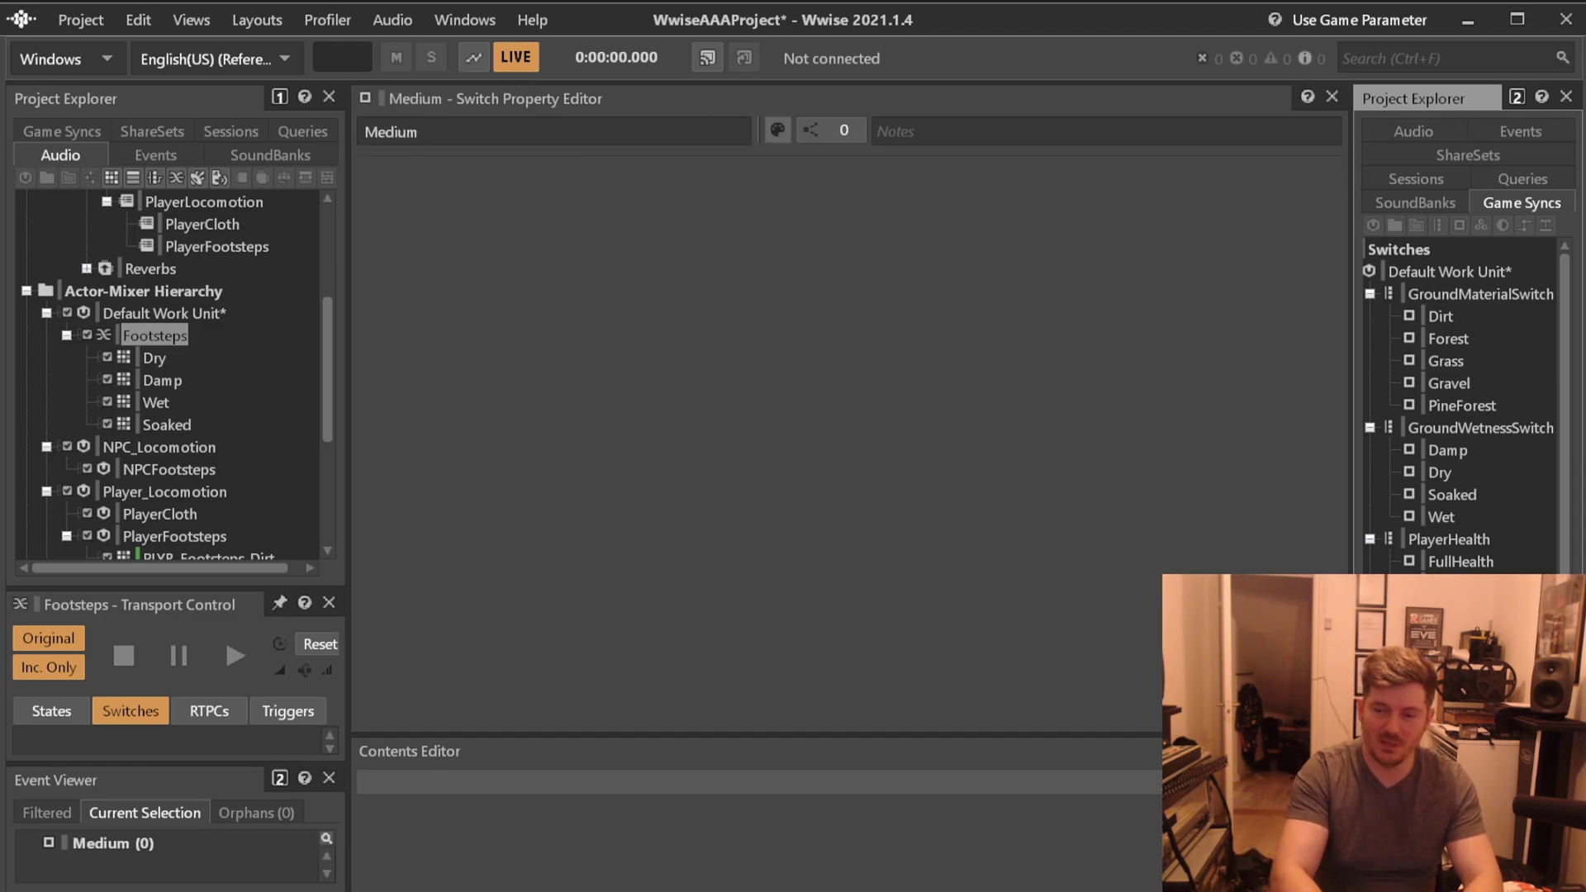
key(ctrl+d)
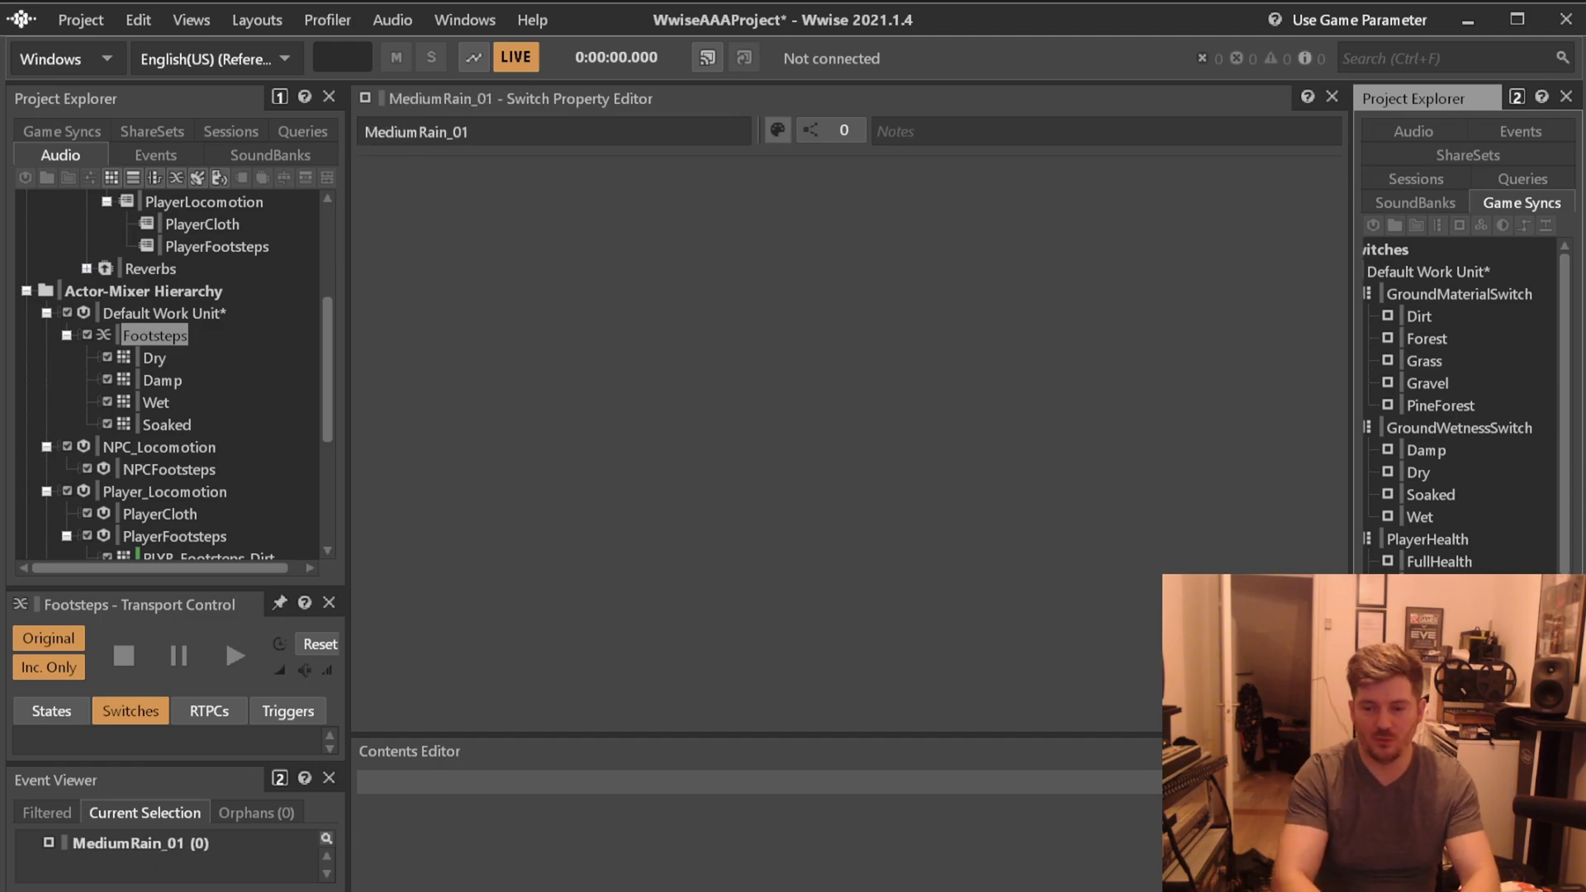
key(Return)
key(ctrl+d)
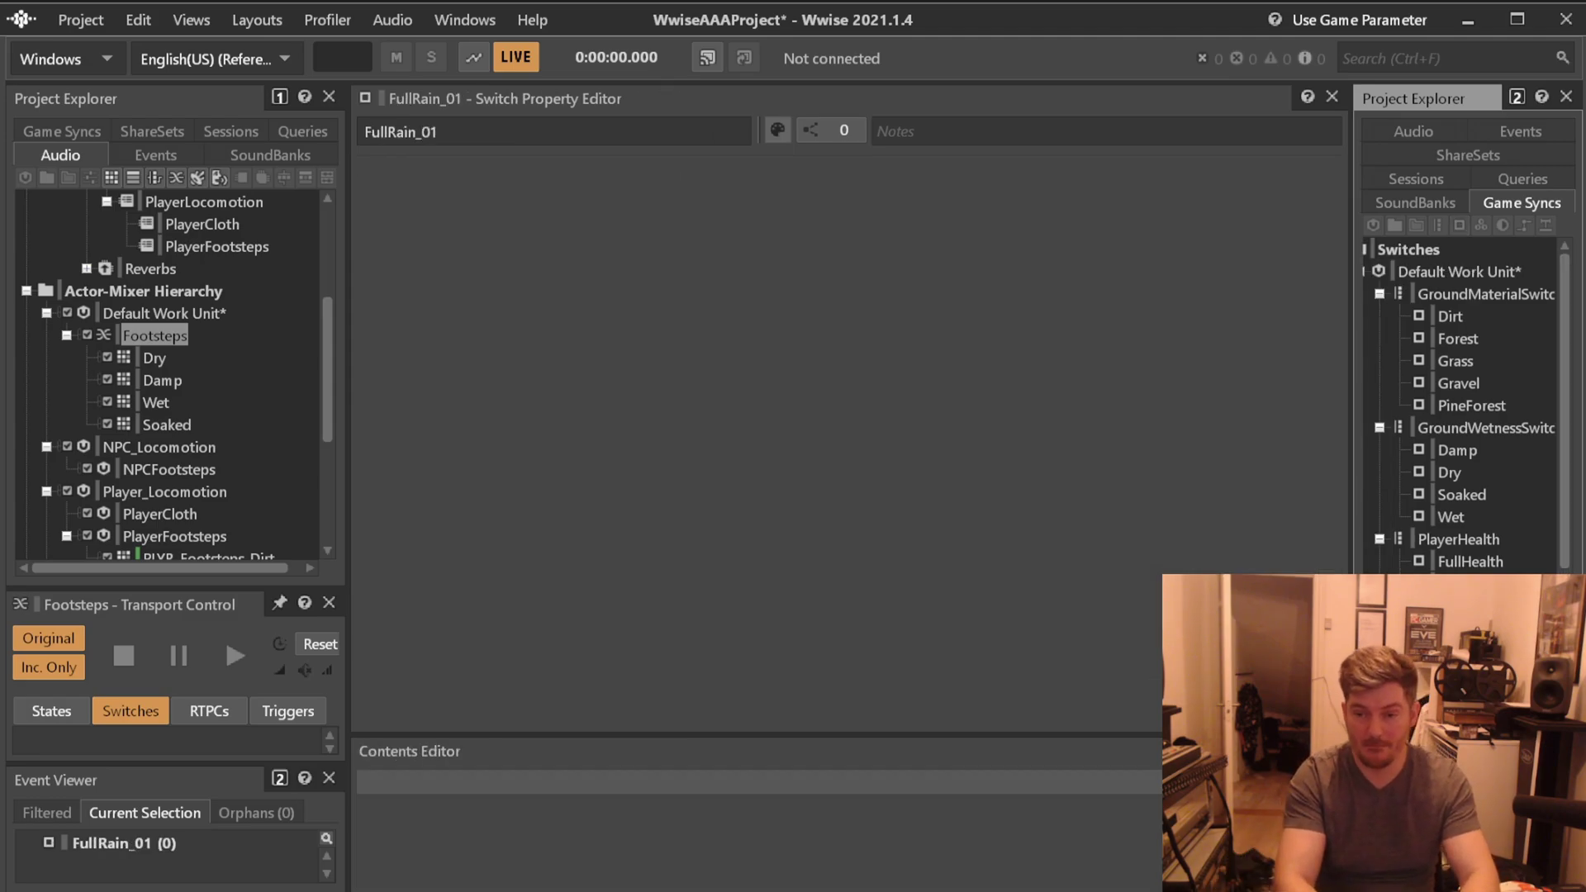
key(Left)
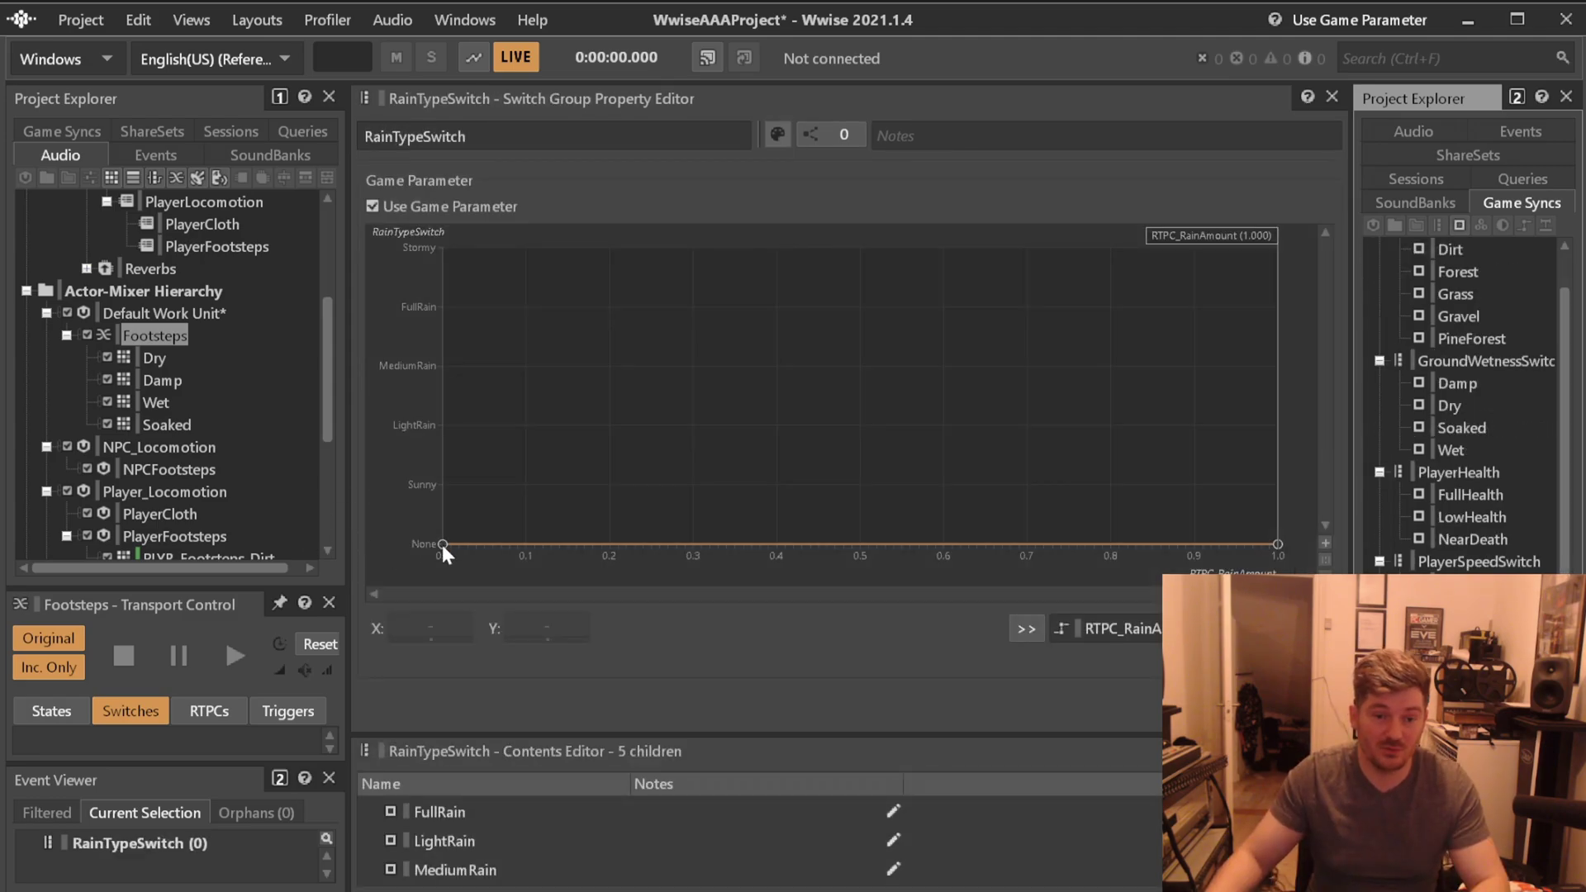
Raise the curve start from None to Sunny and extend the Sunny step.
drag(442, 543, 438, 478)
drag(443, 550, 446, 578)
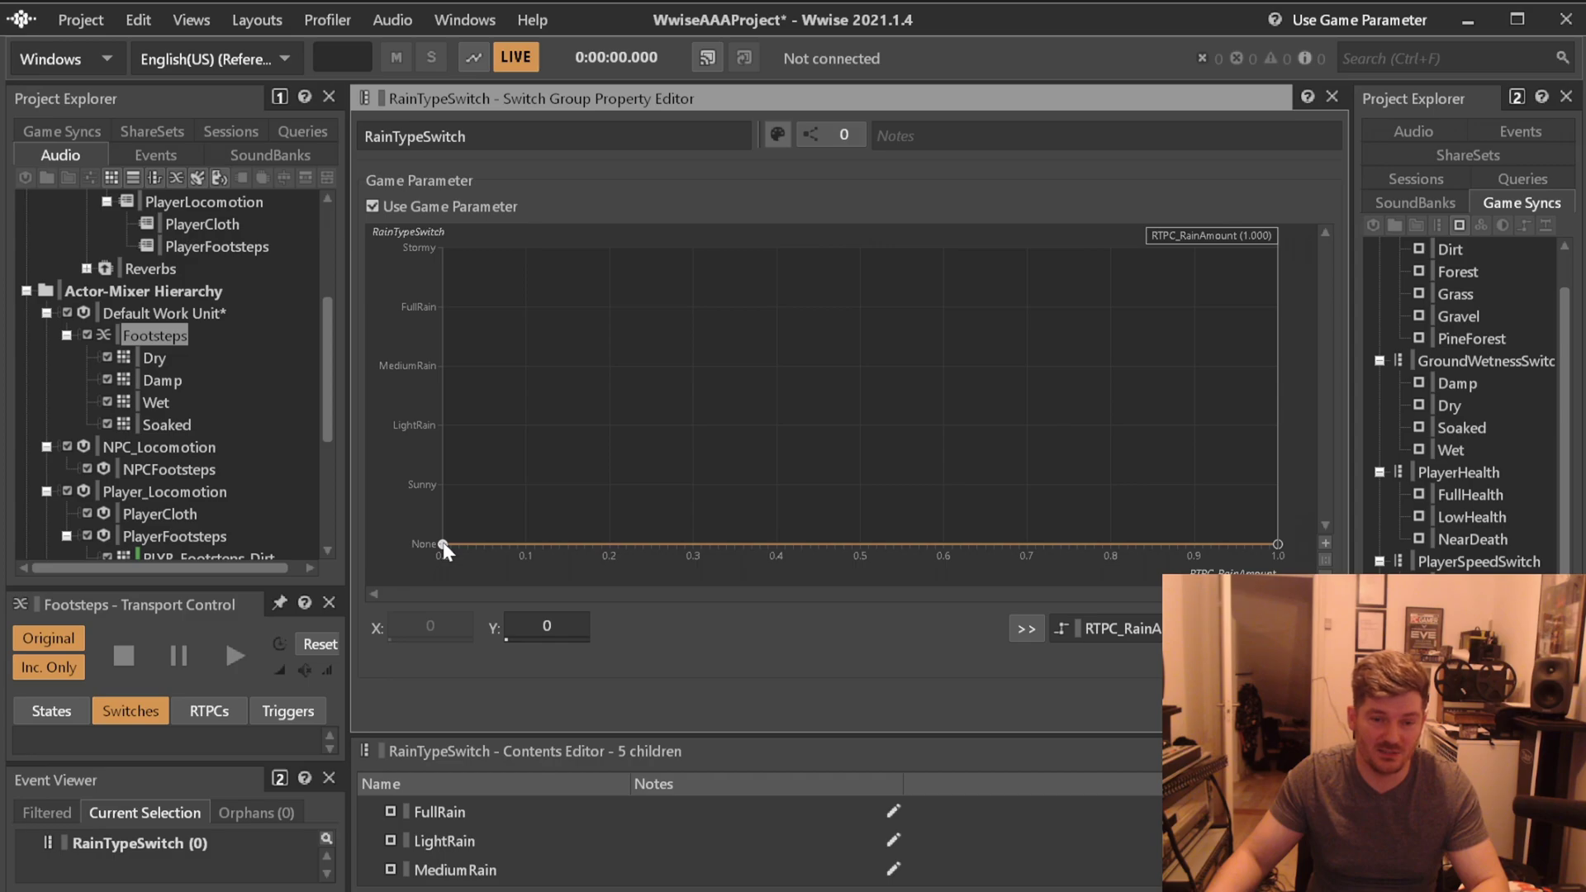
drag(442, 544, 434, 483)
double_click(533, 485)
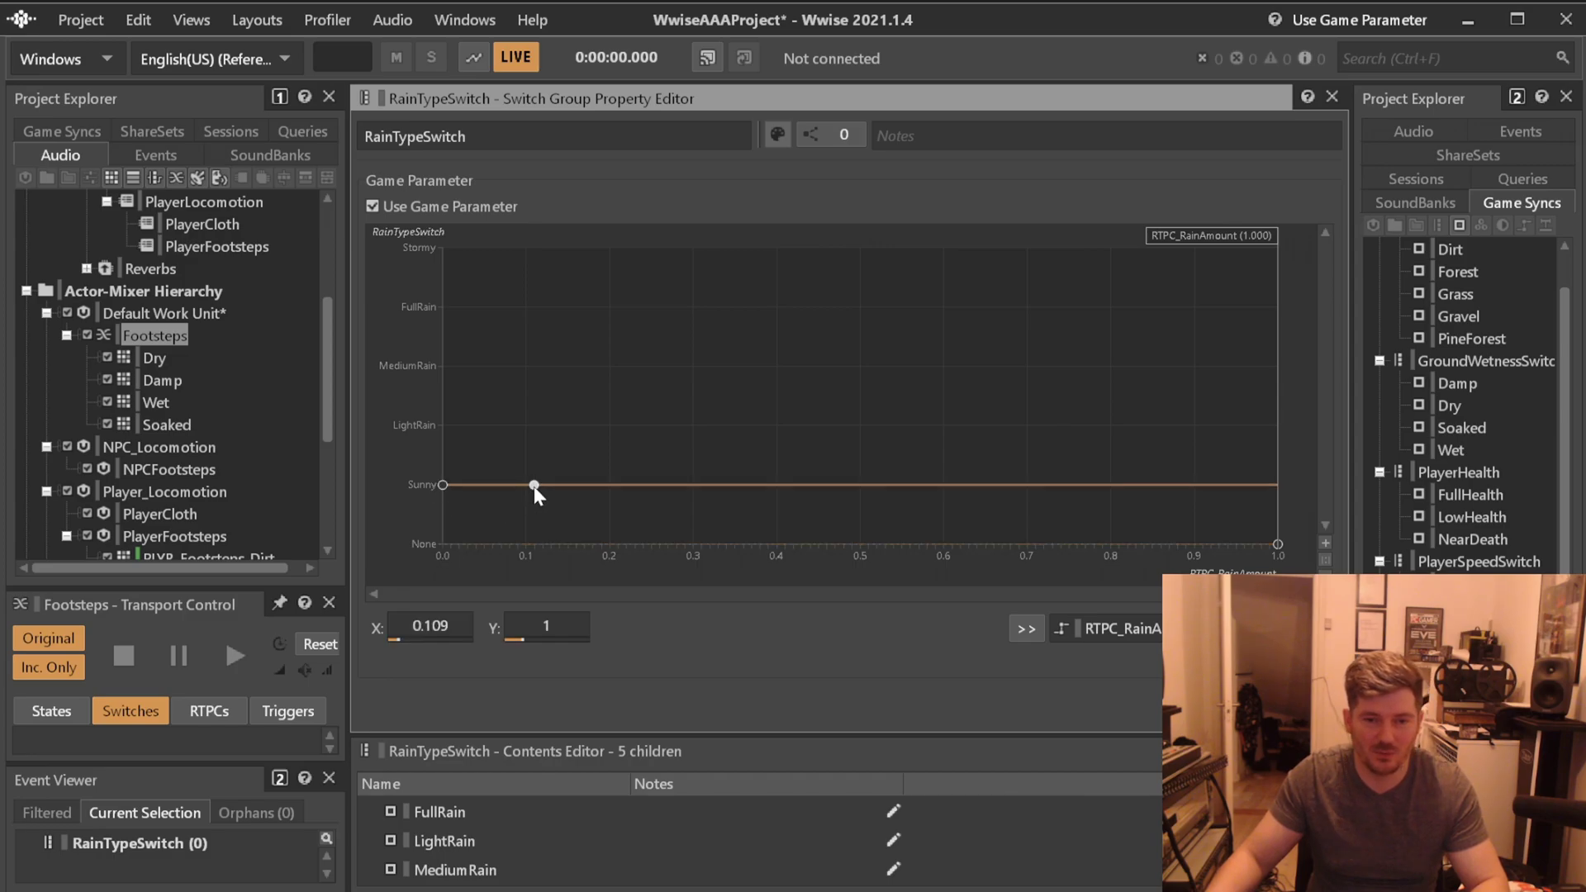
drag(533, 486, 743, 366)
Add rising curve points for LightRain, MediumRain, FullRain and Stormy, testing rain amounts 0.873, 1.0, 0.564.
double_click(637, 425)
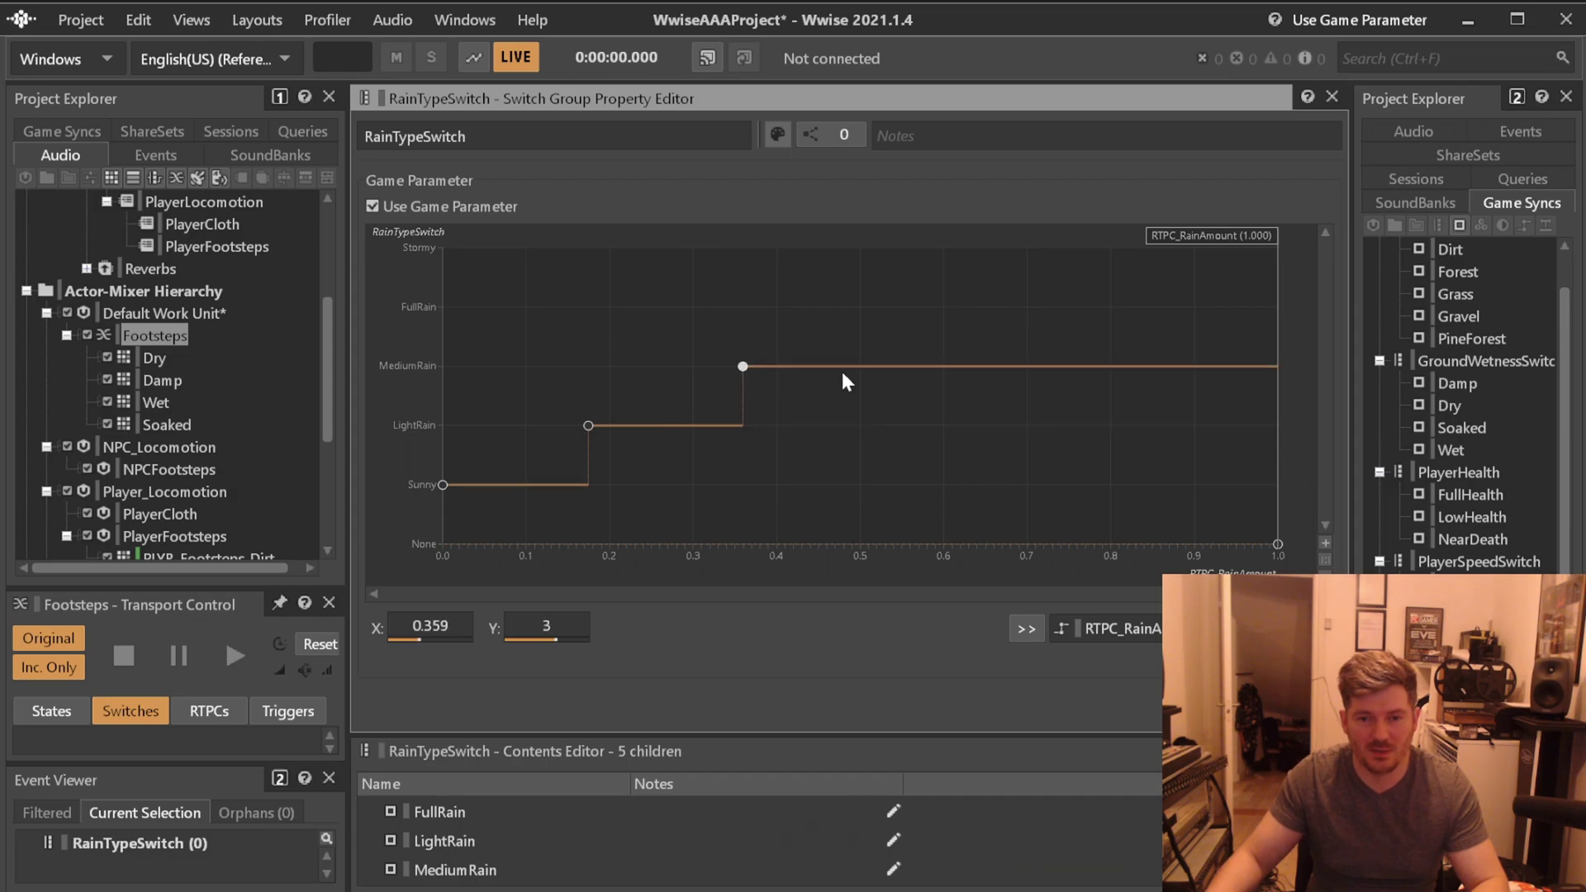
double_click(843, 368)
drag(844, 368, 1007, 304)
drag(1193, 235, 1171, 235)
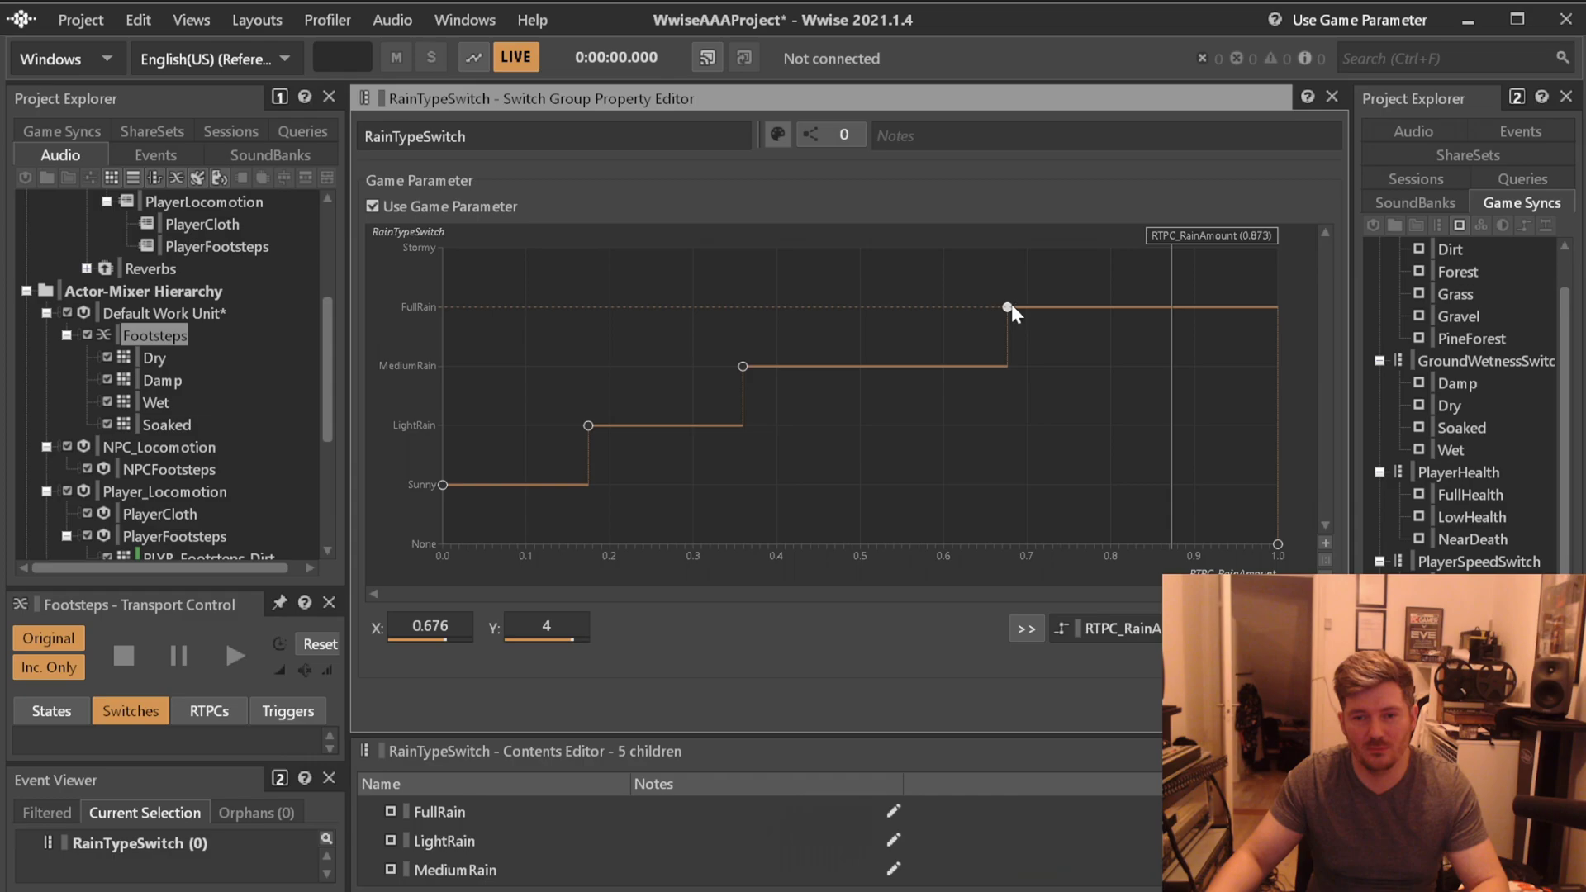
double_click(1118, 307)
drag(1119, 309, 1146, 246)
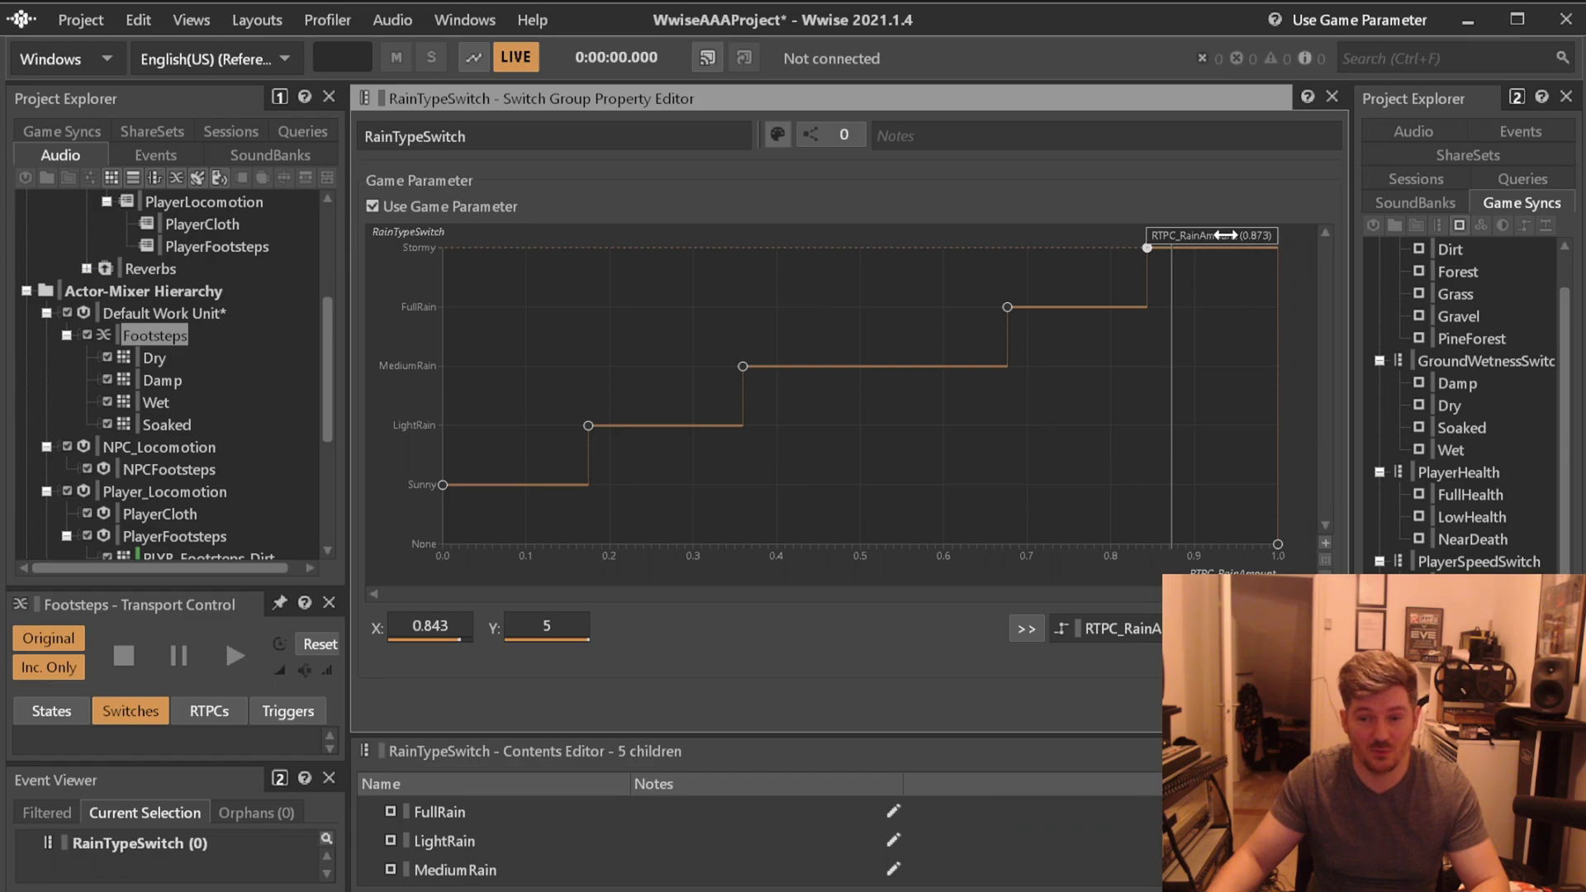
drag(1171, 248, 1277, 248)
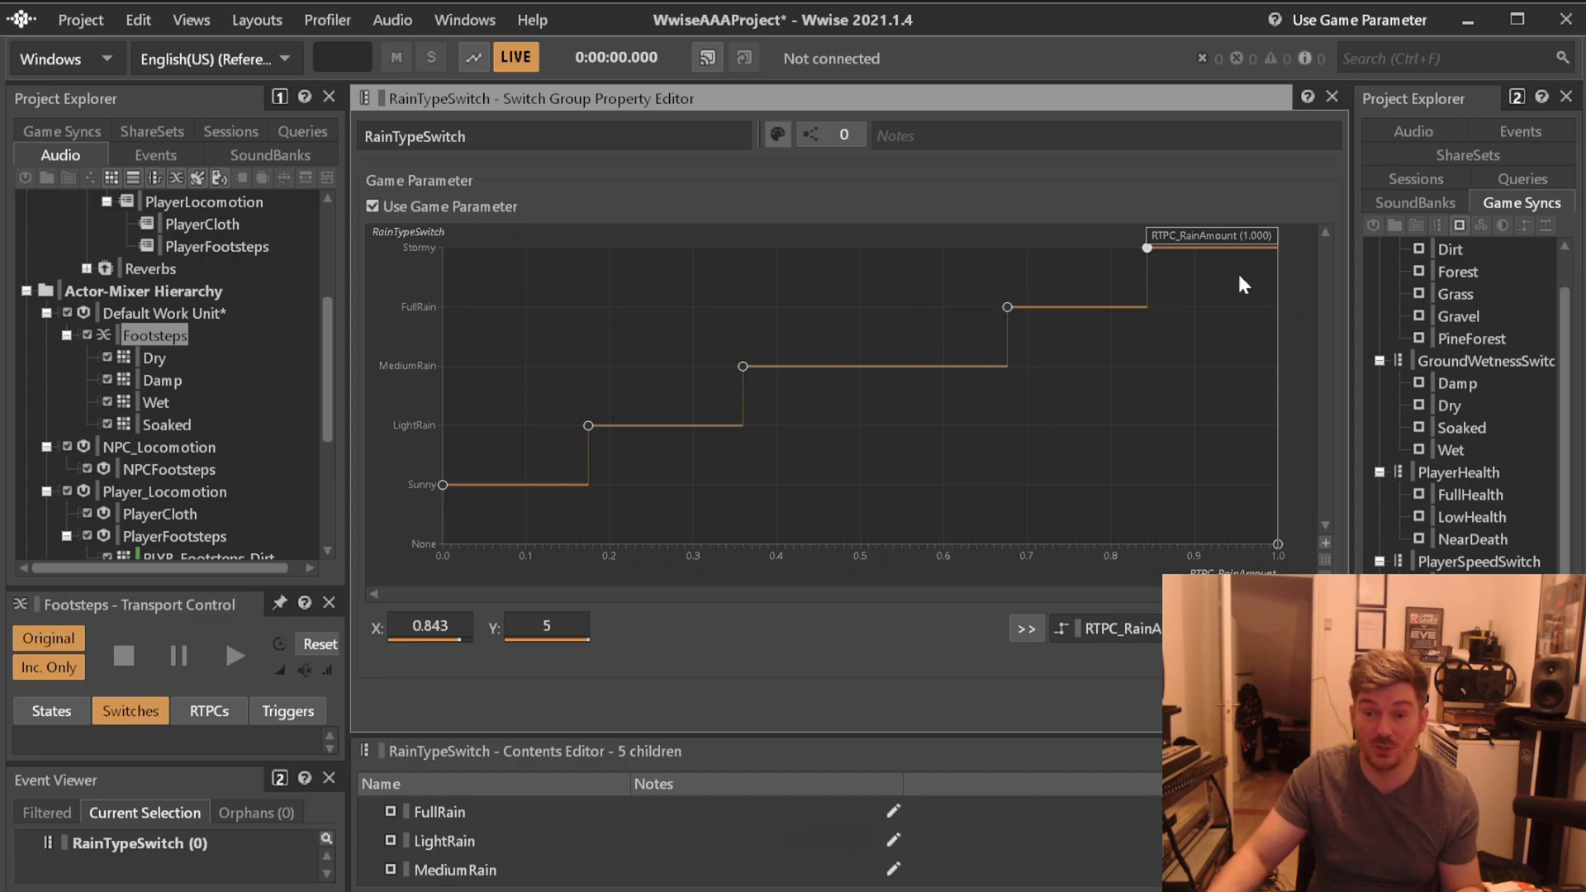
drag(1278, 248, 912, 248)
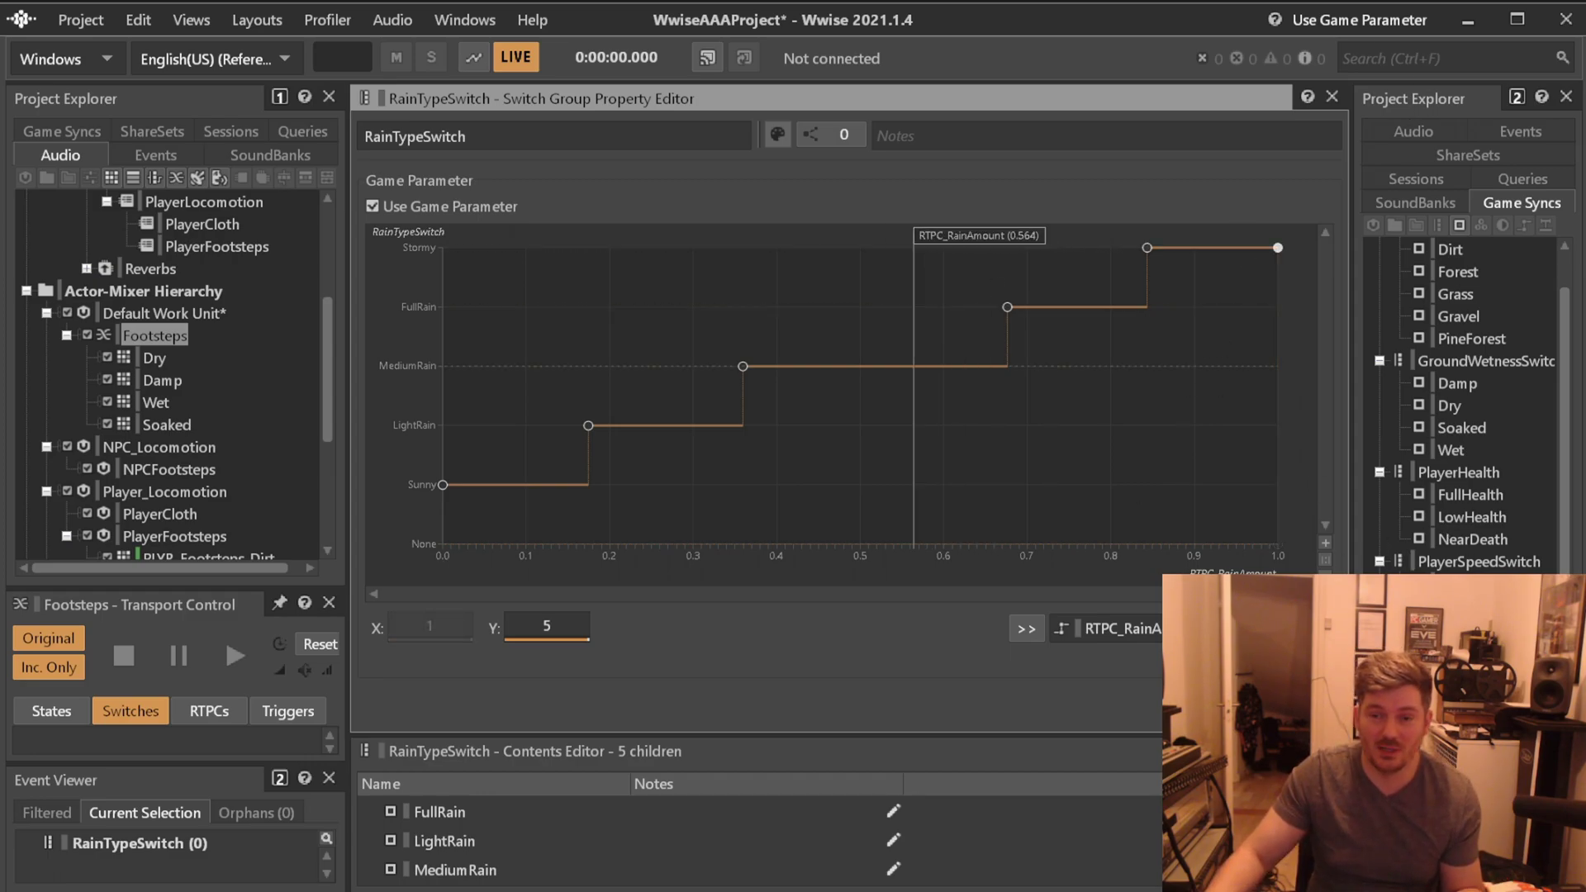
Place the Stormy boundary at 0.9 and the FullRain boundary at 0.65.
drag(1146, 248, 1198, 247)
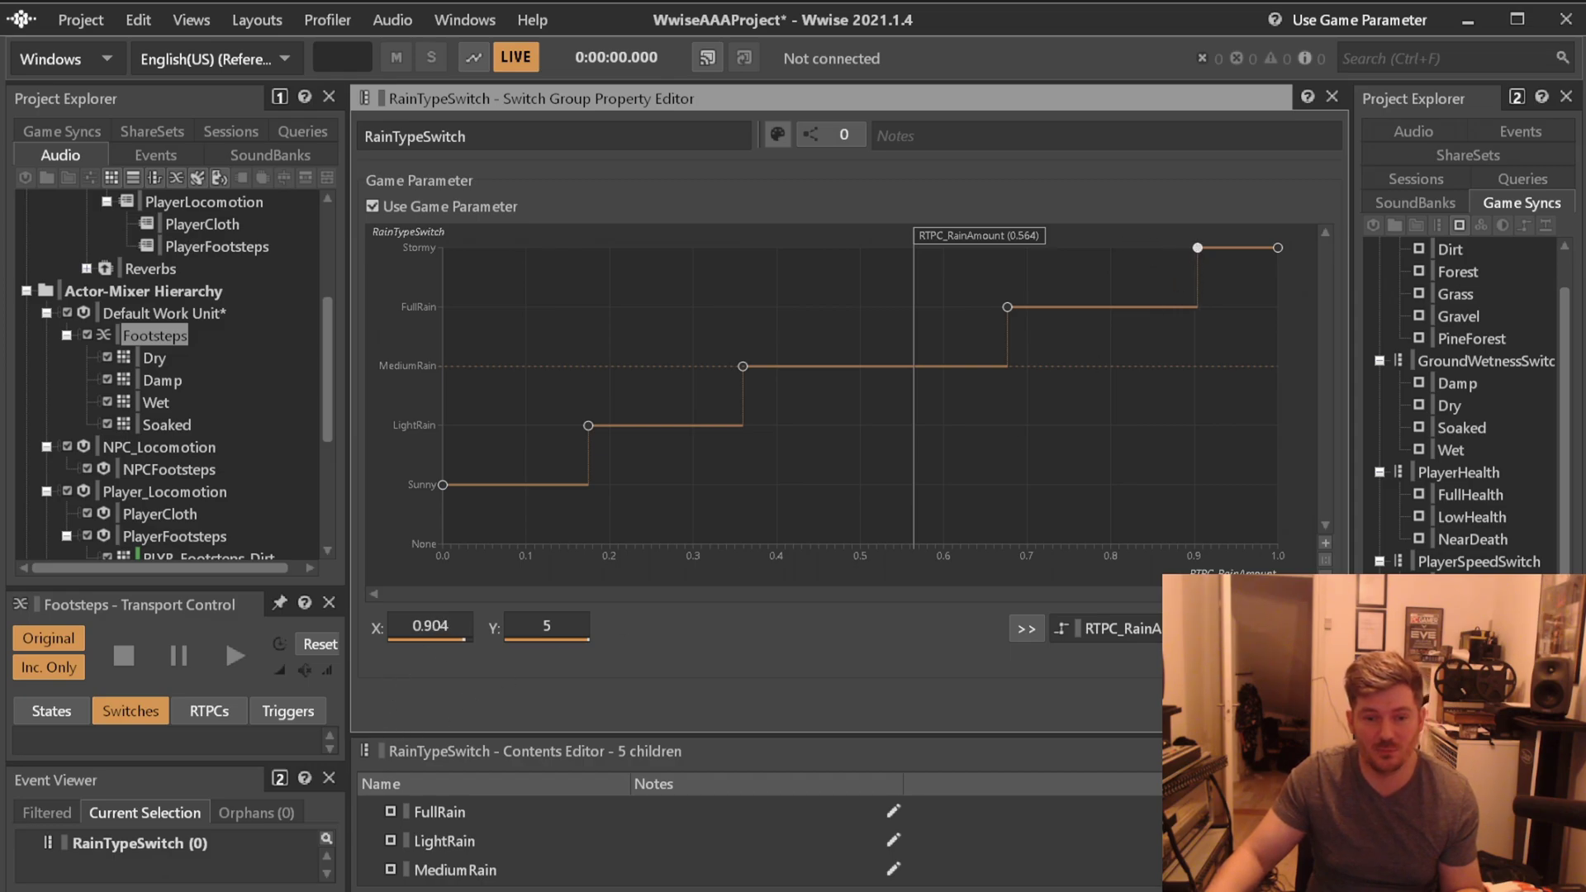
click(430, 626)
text(0.9)
key(Return)
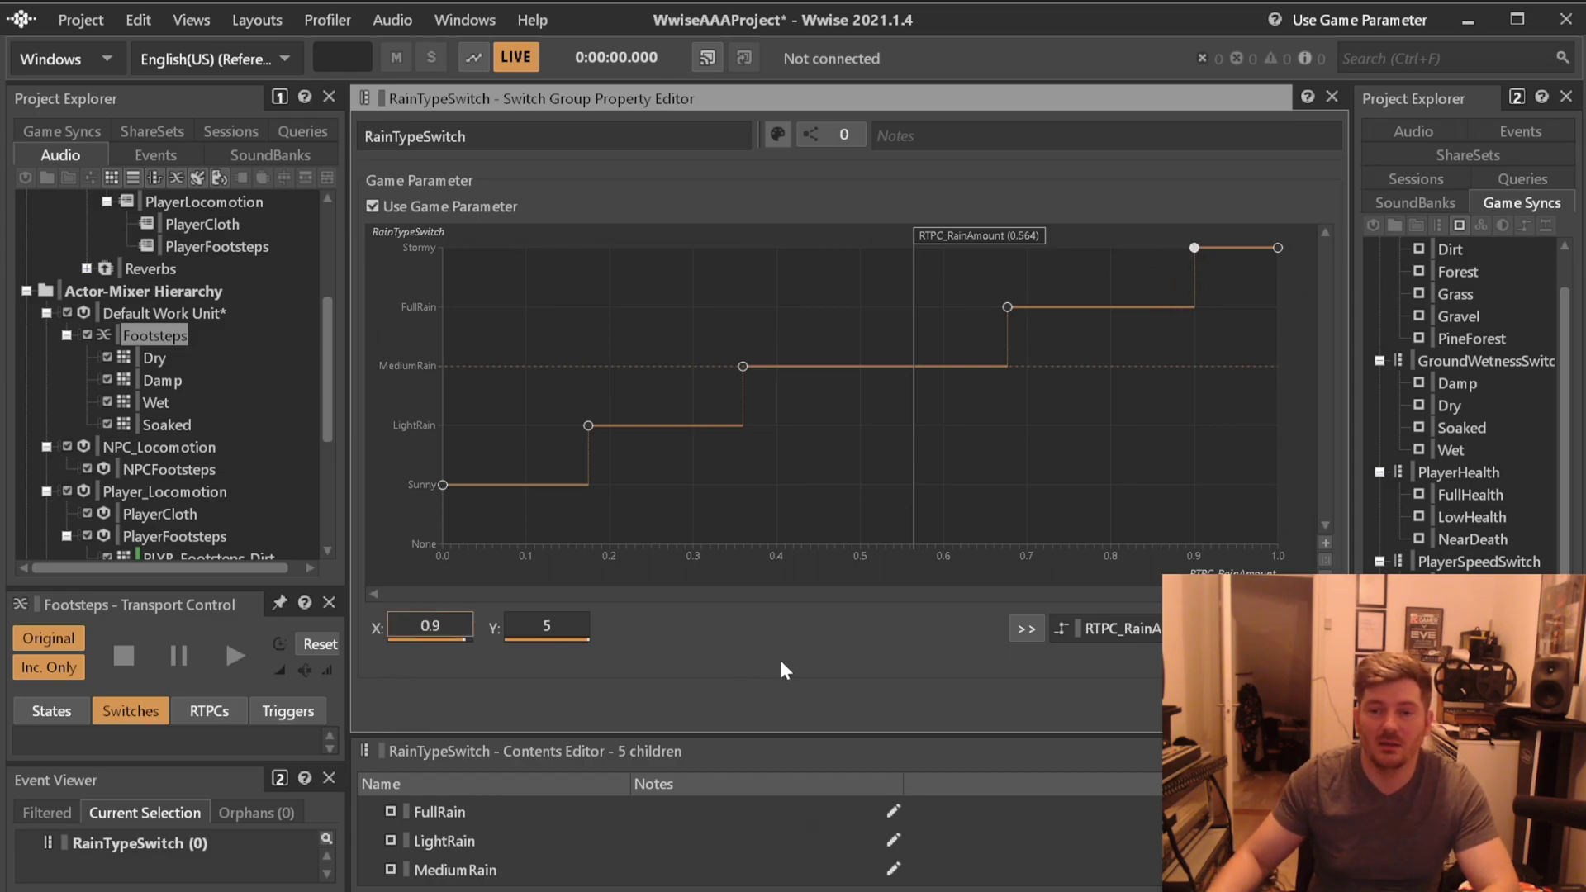
click(1008, 307)
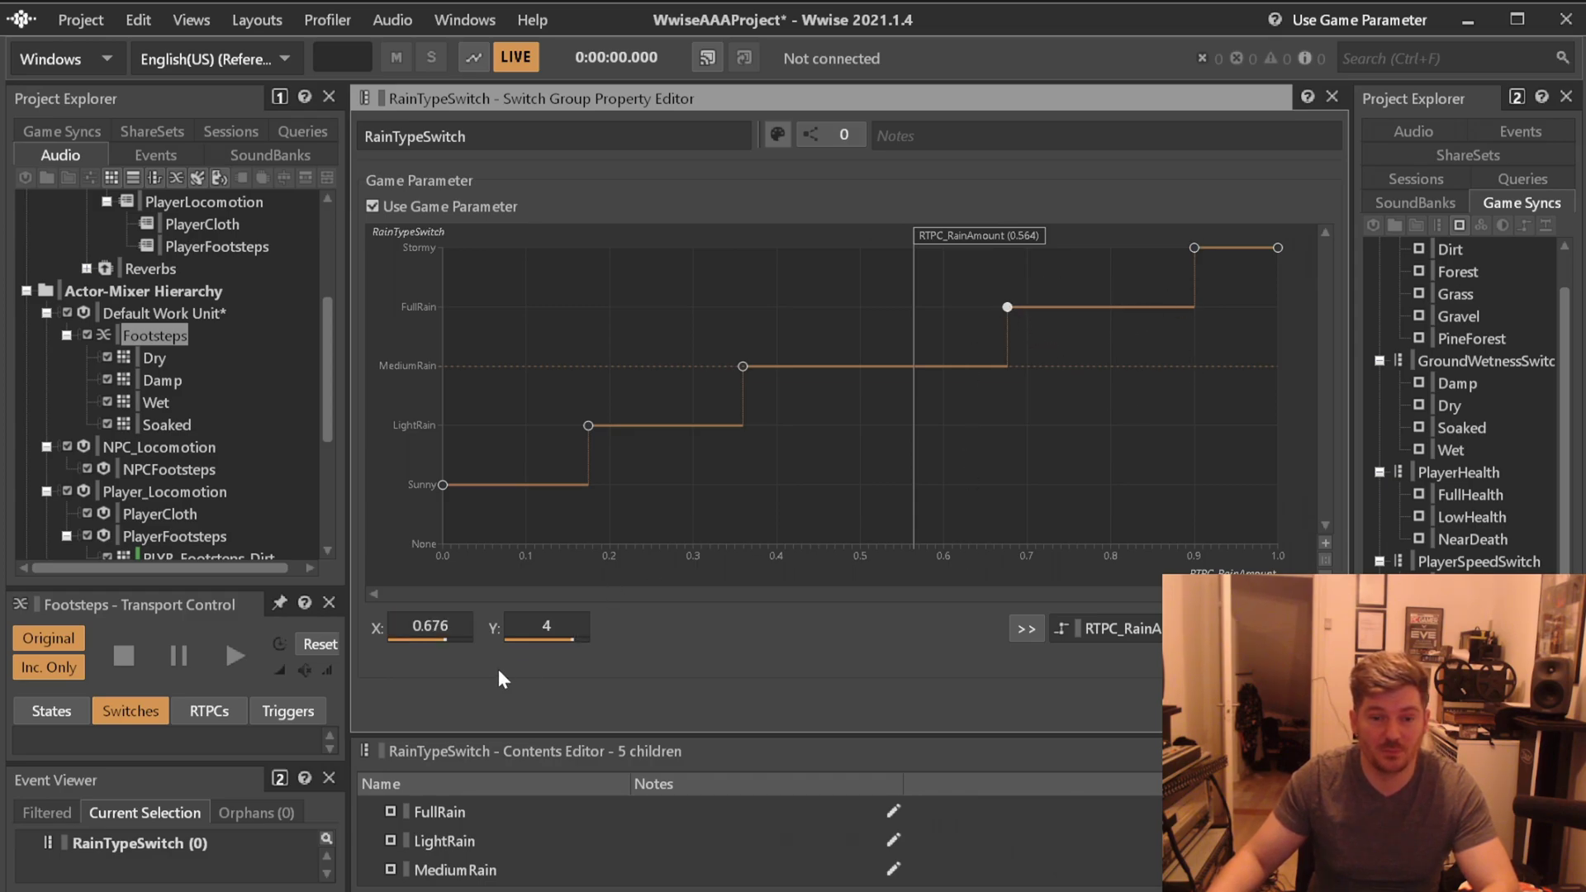
text(0.65)
key(Return)
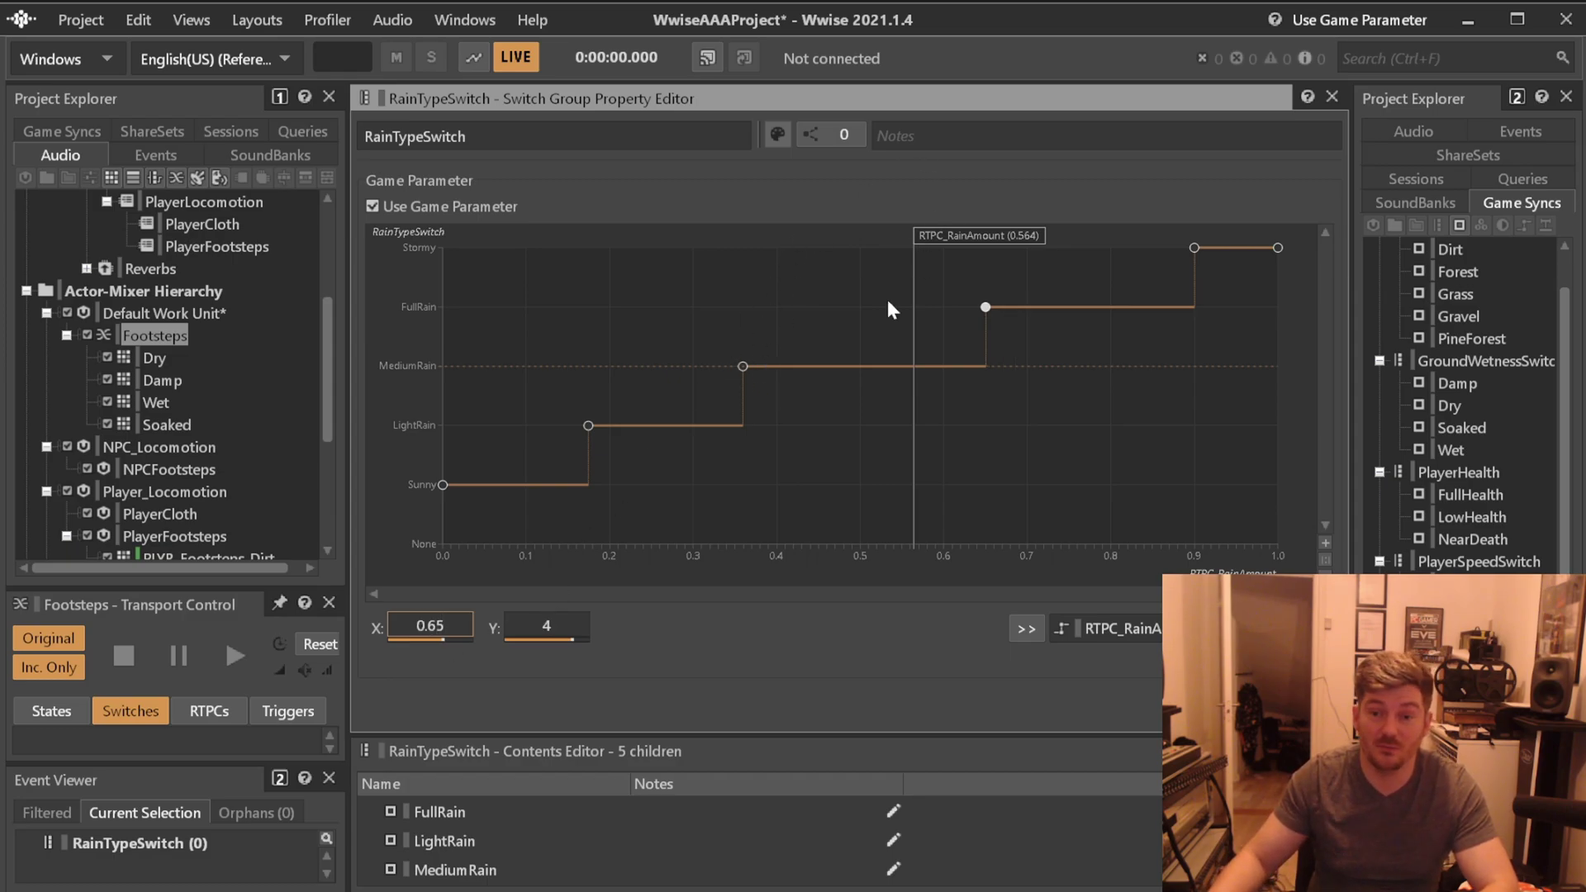
Place the MediumRain boundary at 0.35 and LightRain at 0.1, then preview about 0.14.
drag(743, 365, 776, 373)
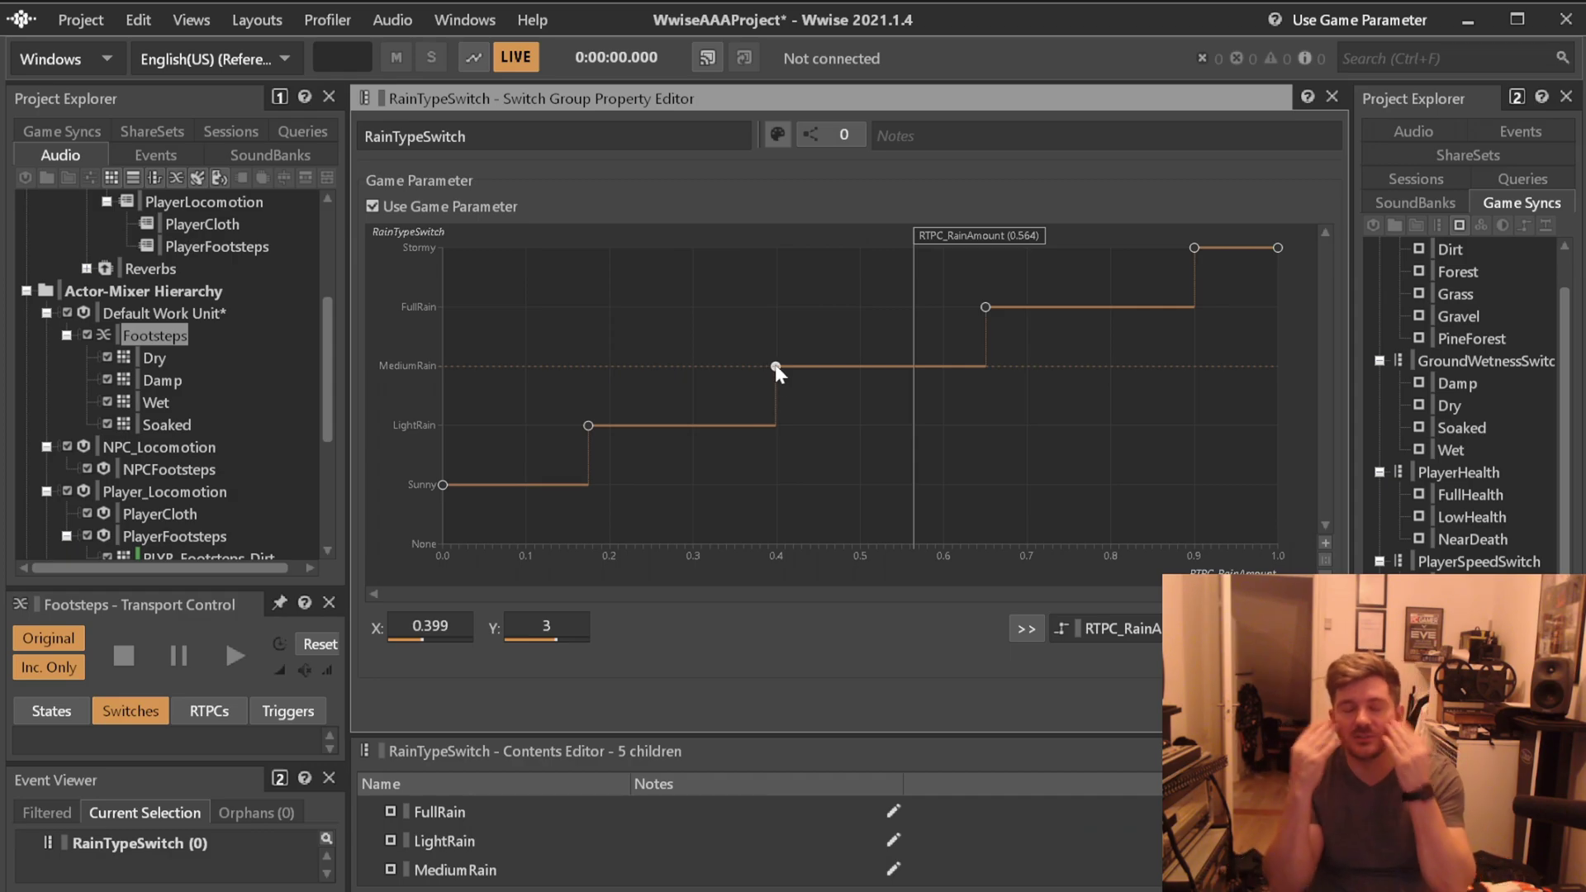
drag(775, 366, 737, 369)
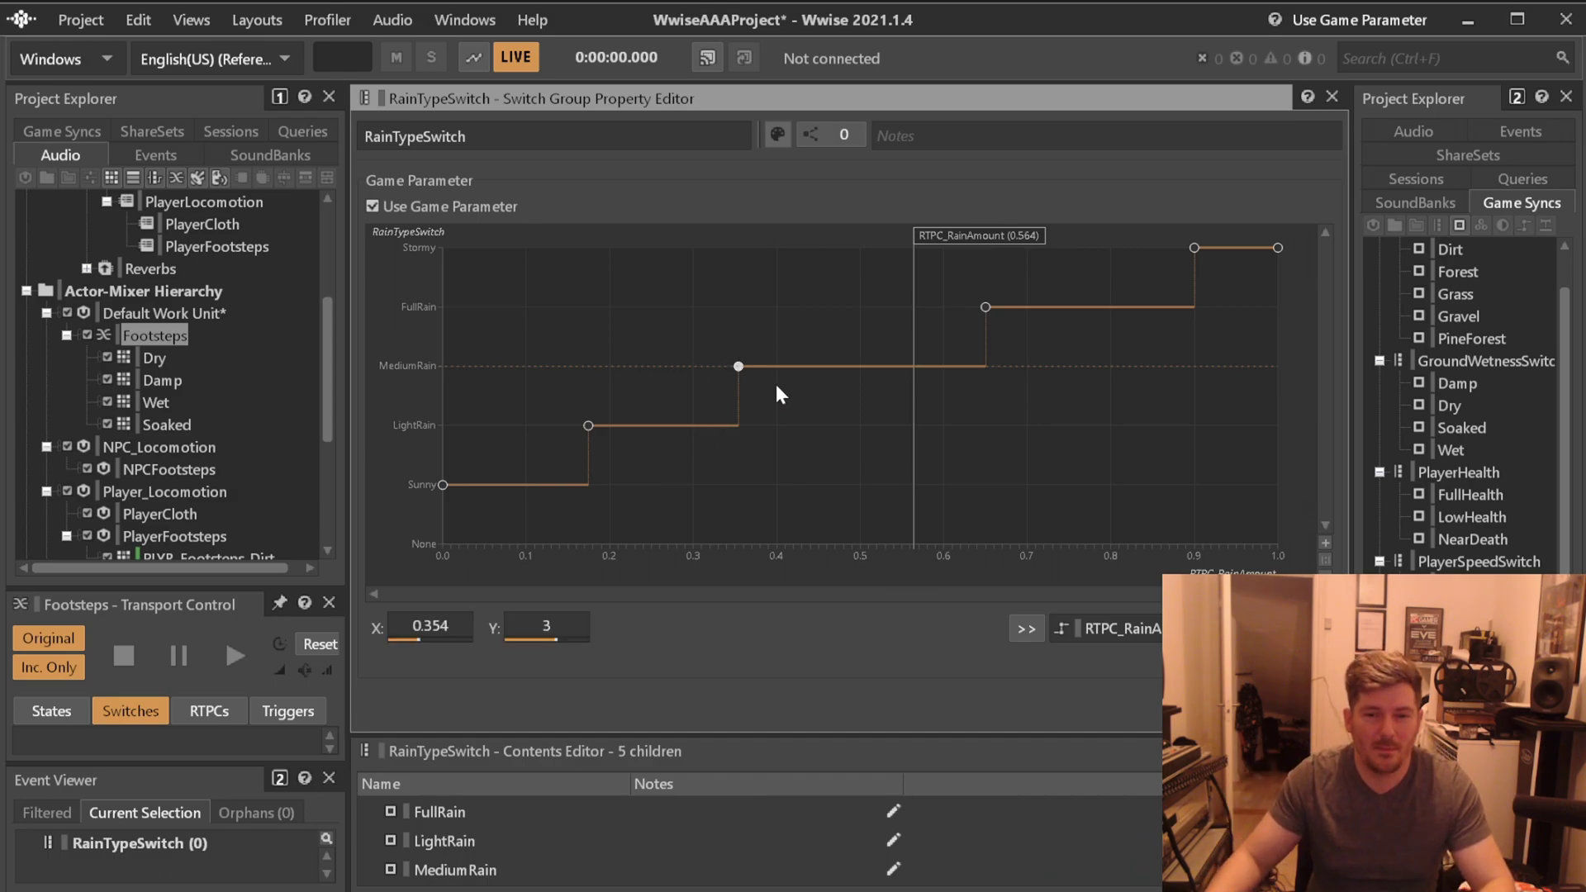
click(430, 625)
text(0.35)
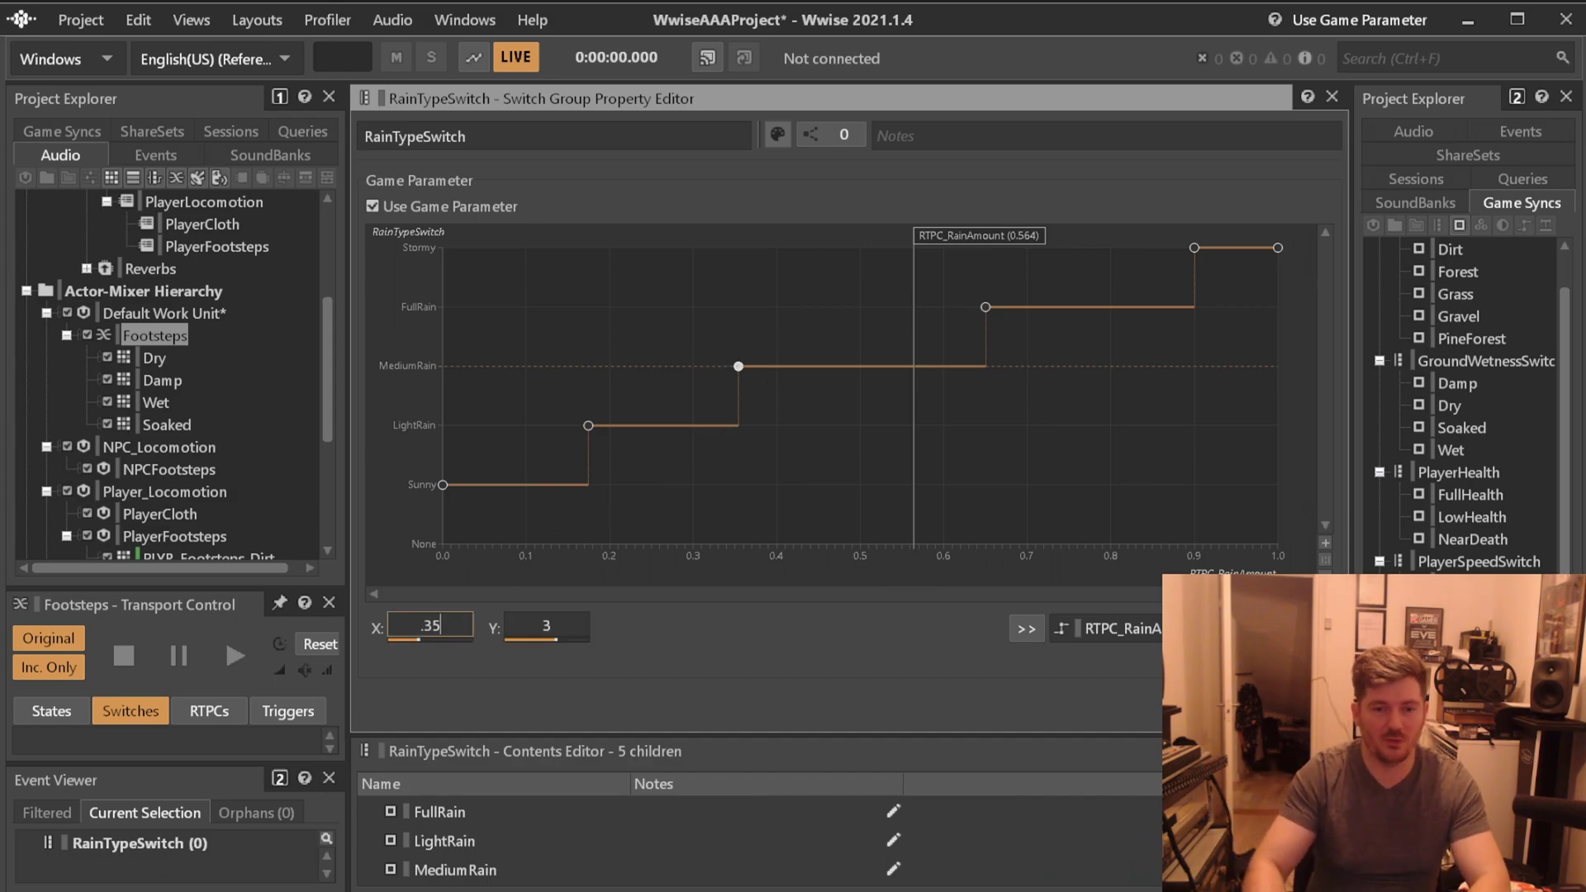
key(Return)
click(589, 427)
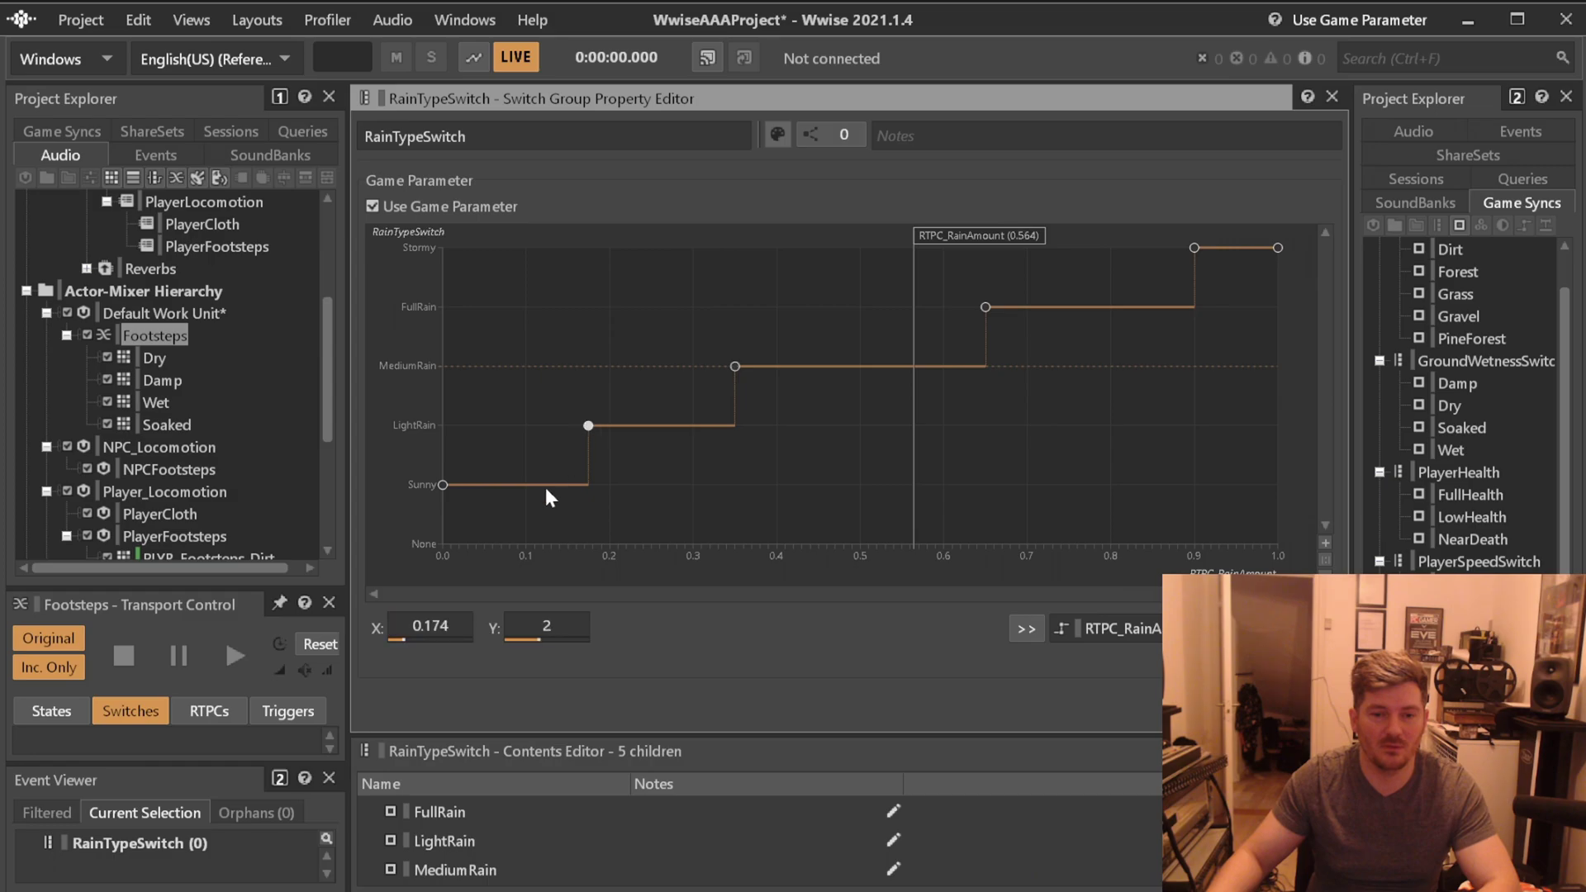
click(431, 626)
text(0.1)
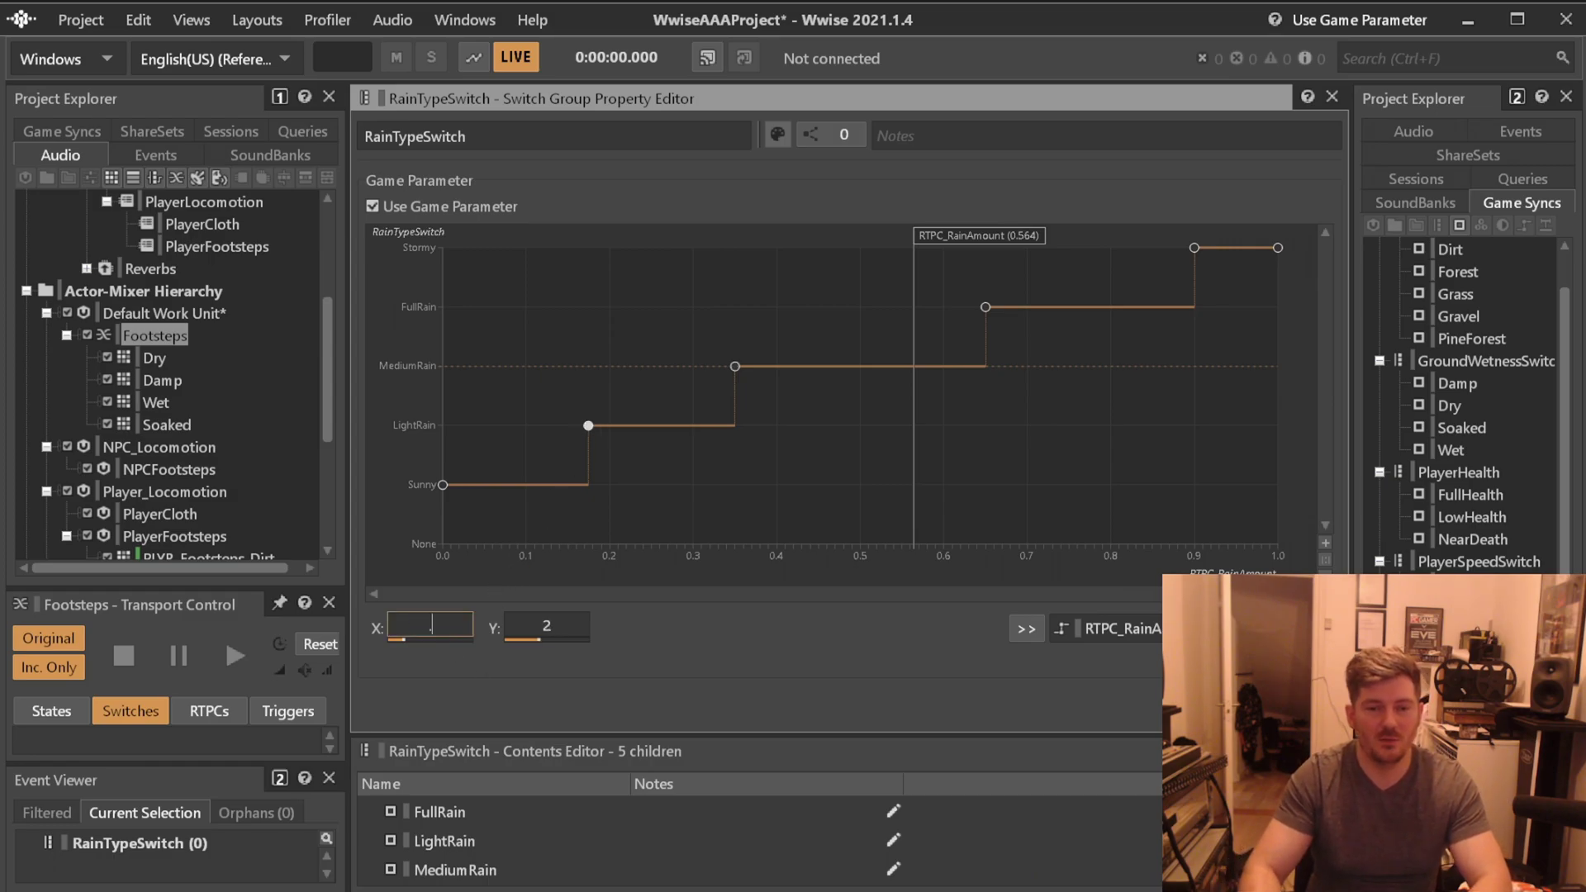
key(Return)
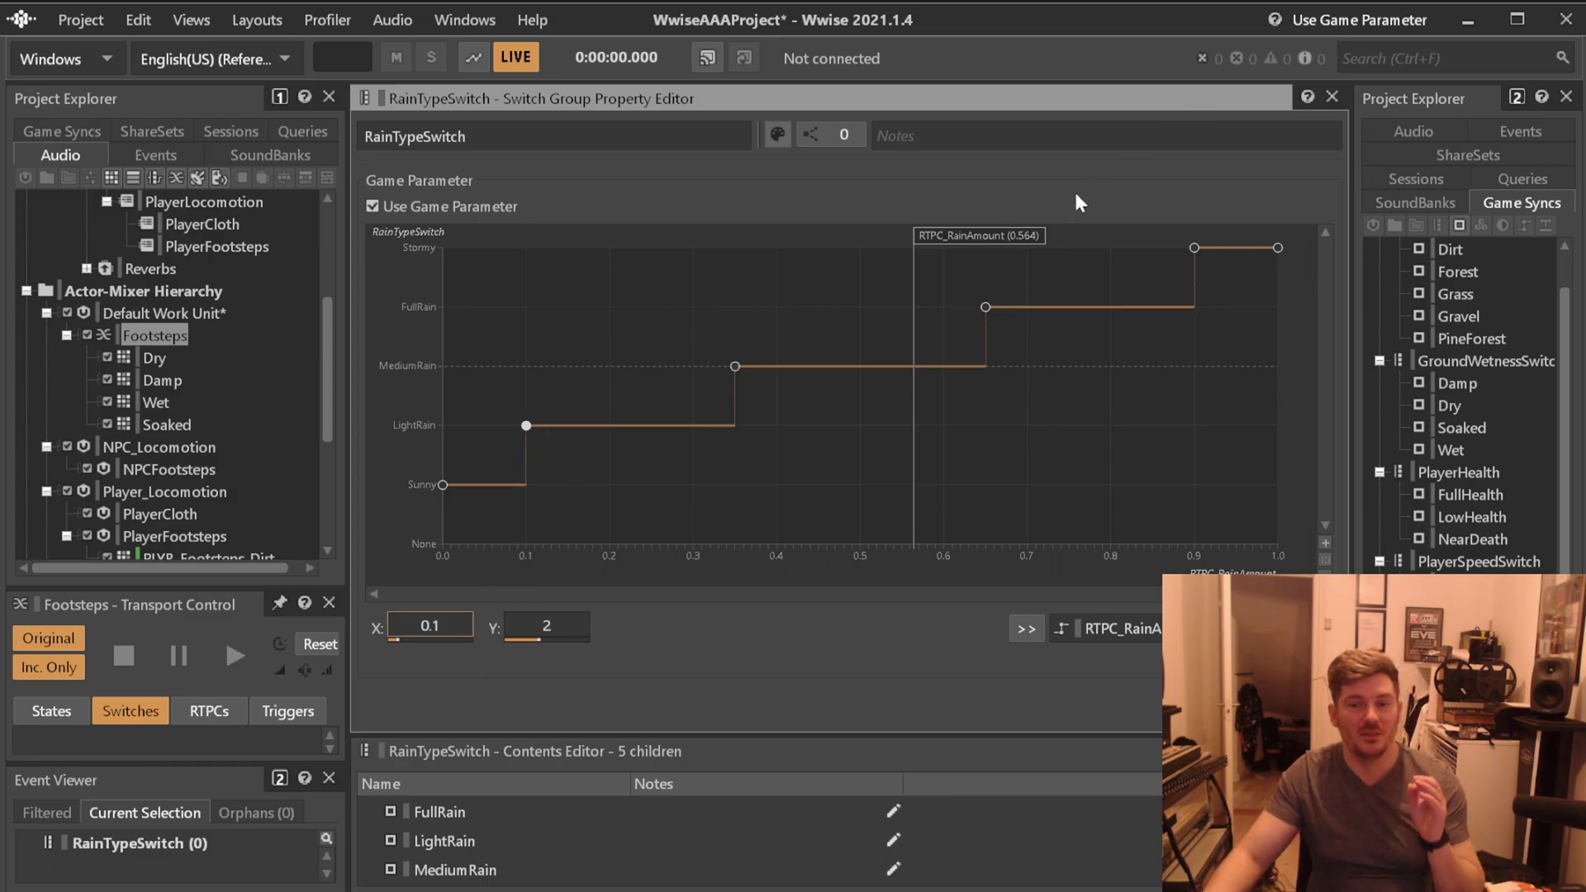
drag(989, 238, 889, 229)
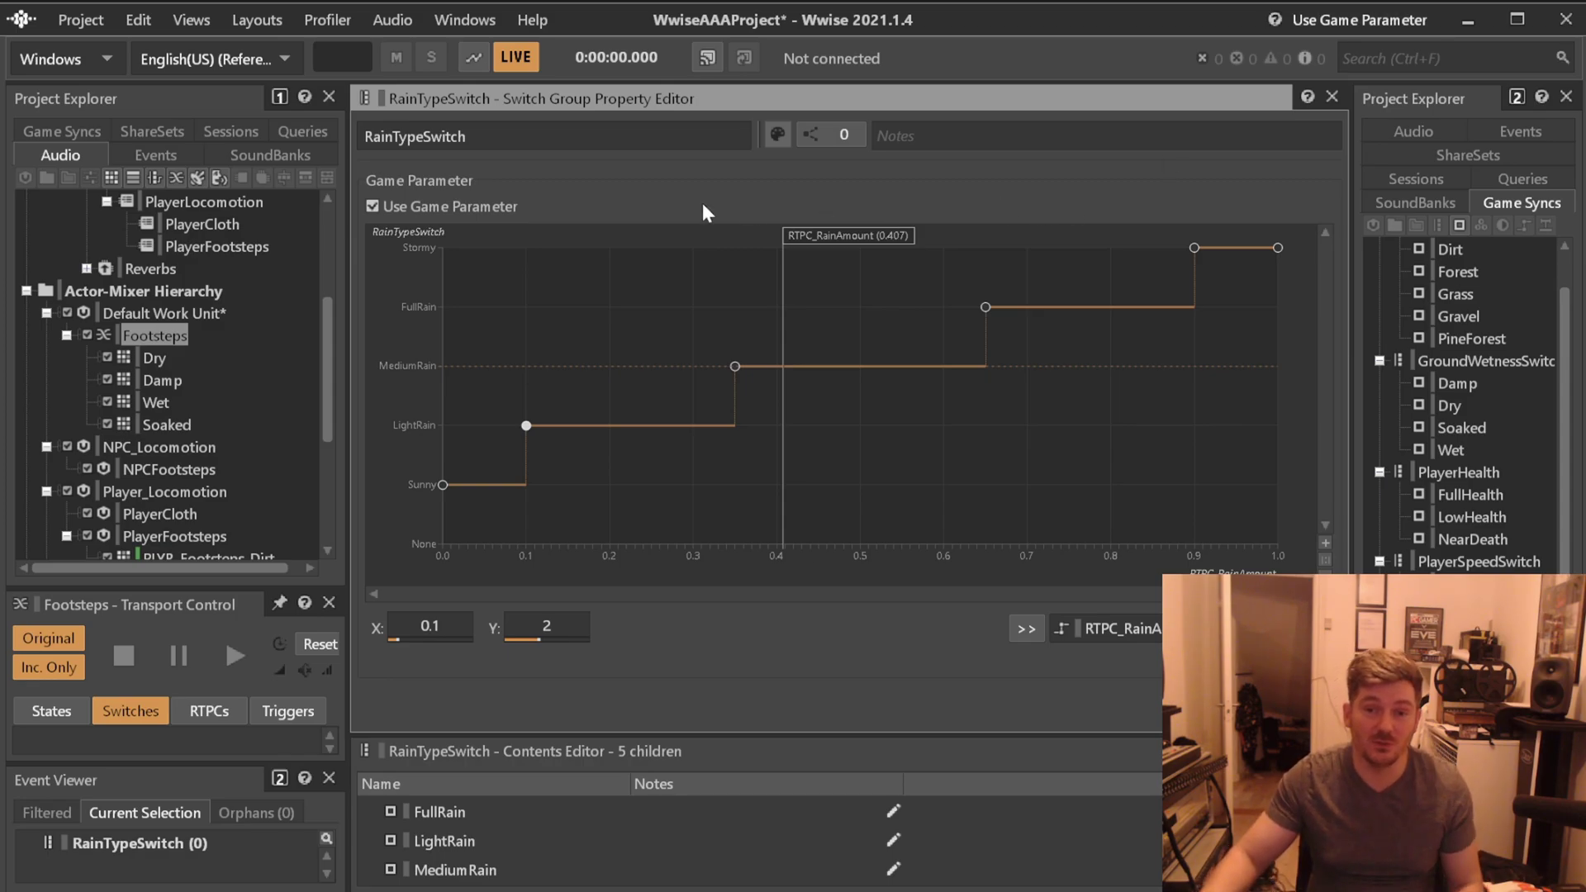
Sweep the test RTPC_RainAmount across the rain steps, ending at 0 on Sunny.
drag(859, 235, 683, 230)
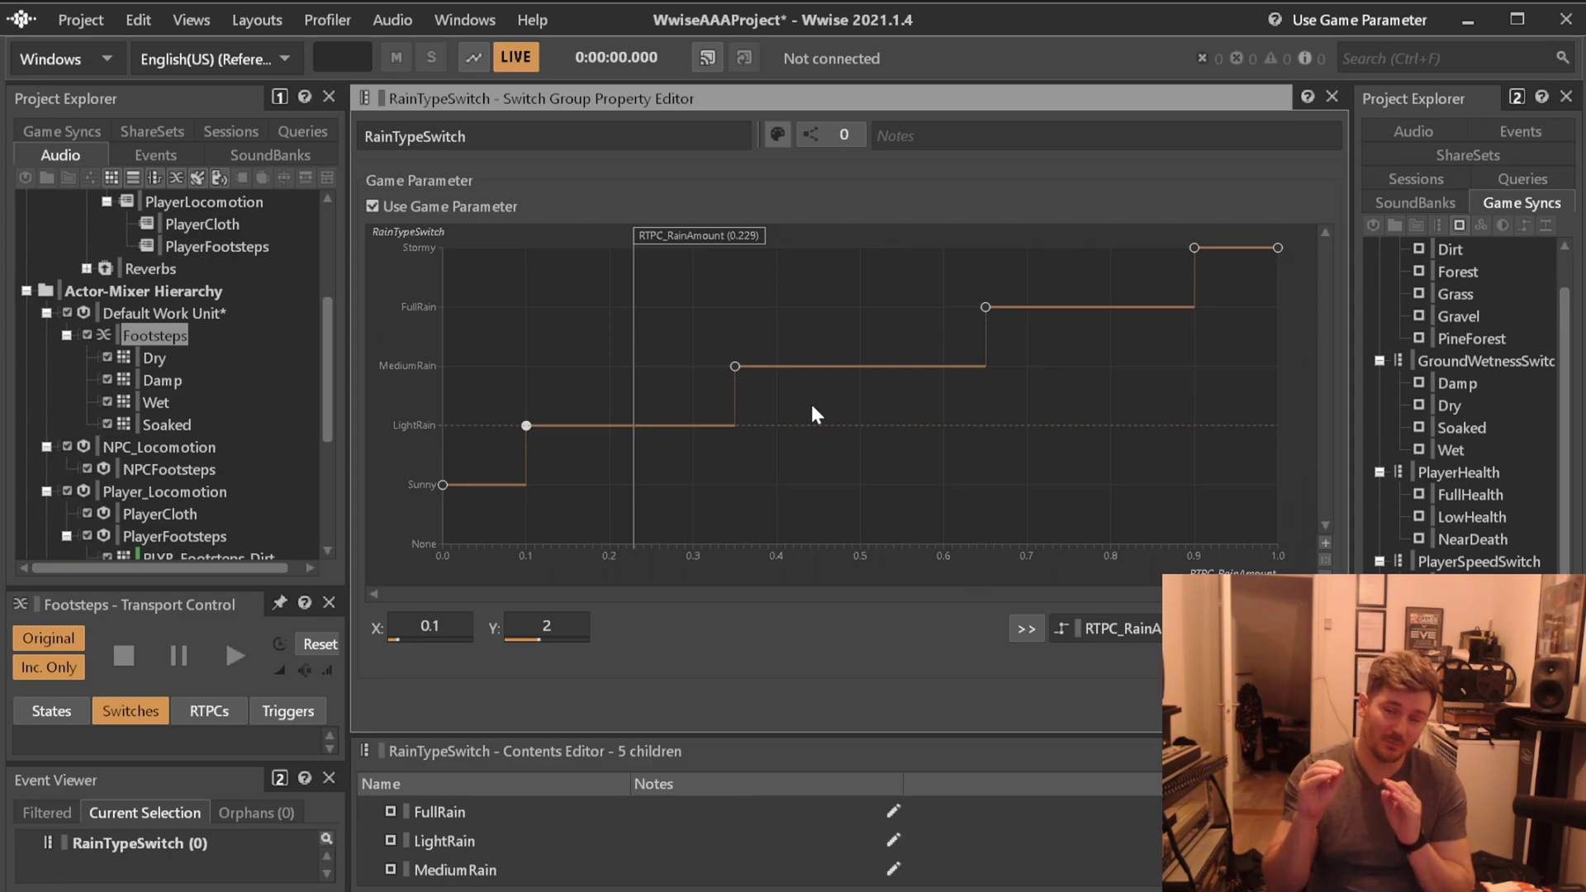
drag(634, 236, 319, 242)
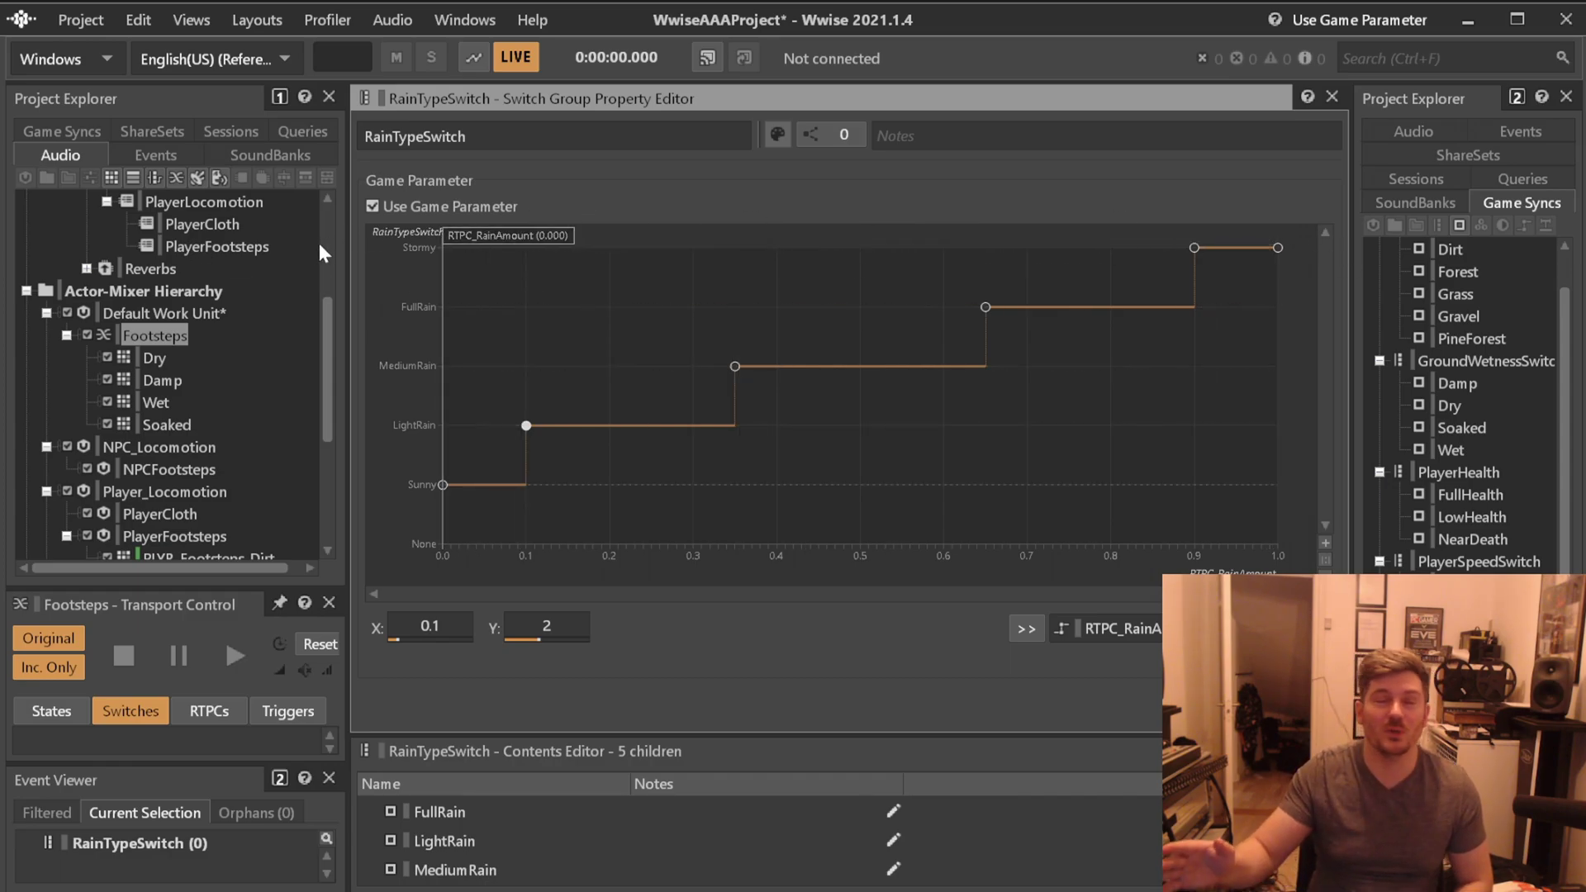